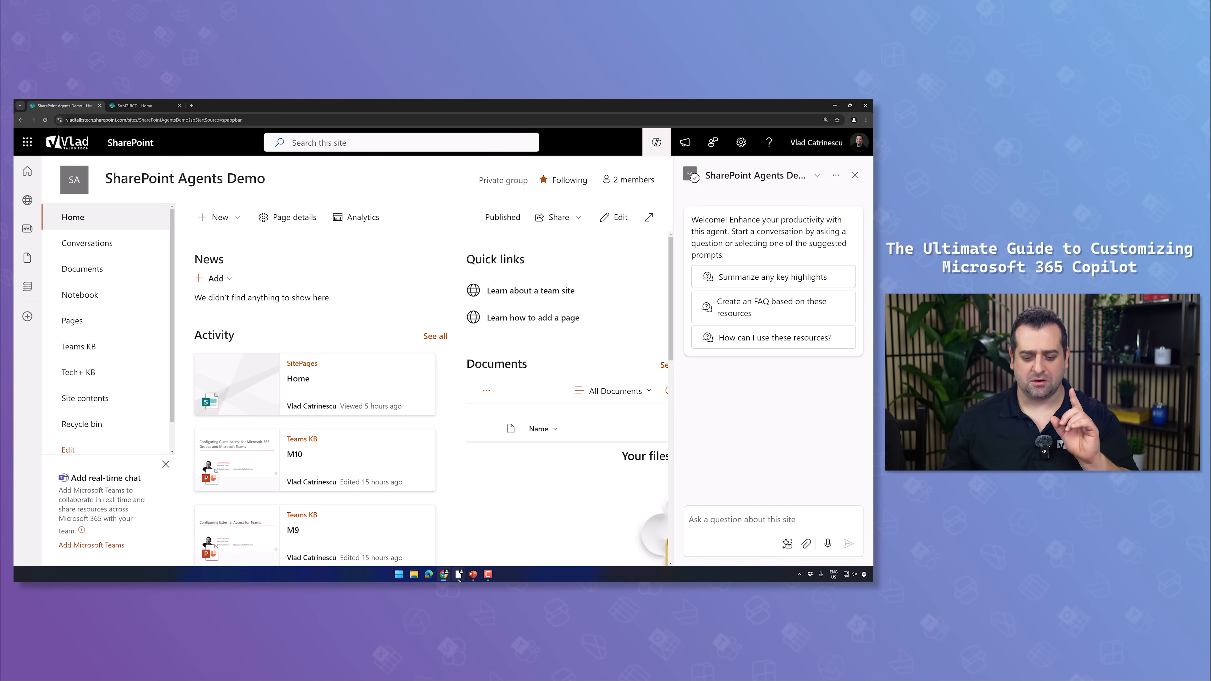
- Switch to PowerPoint, present the slide on the content types an agent can be grounded in, and end the slide show
click(473, 574)
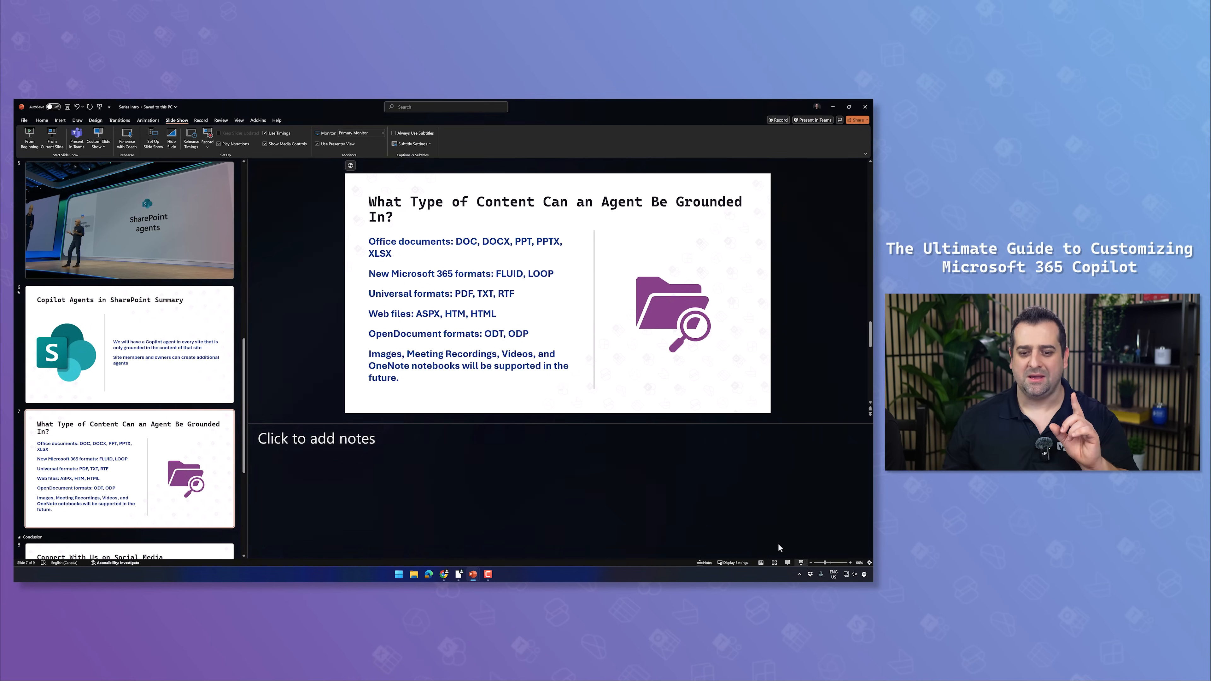
click(800, 562)
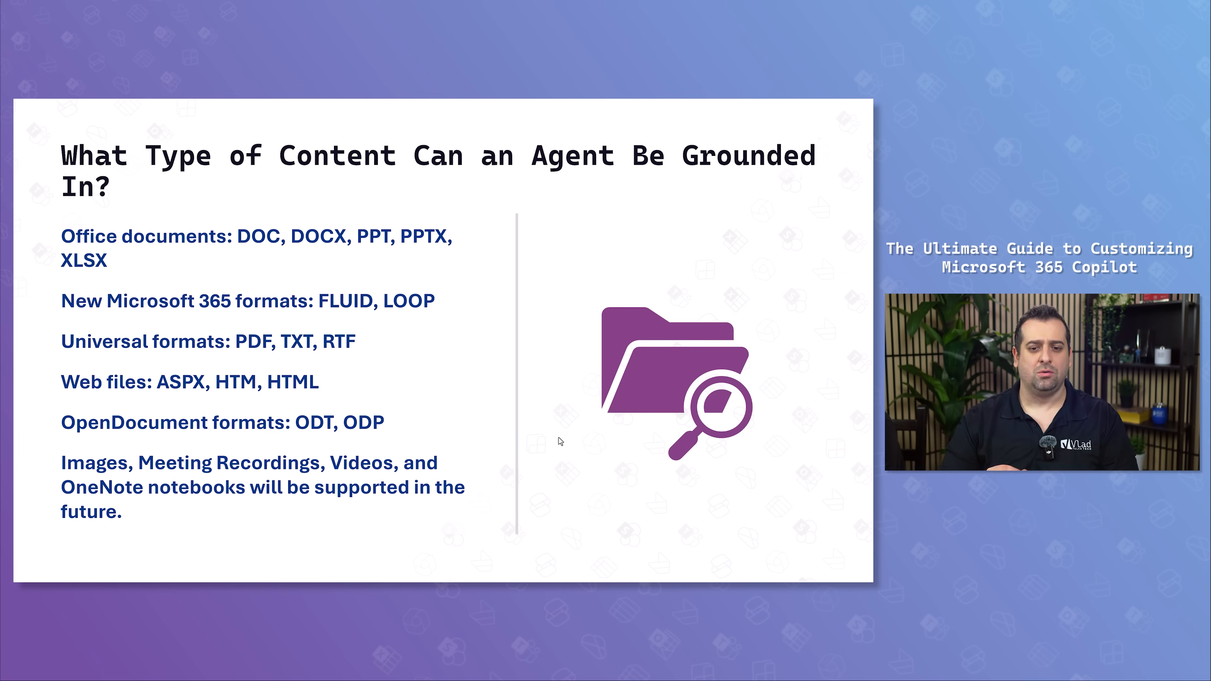
key(Escape)
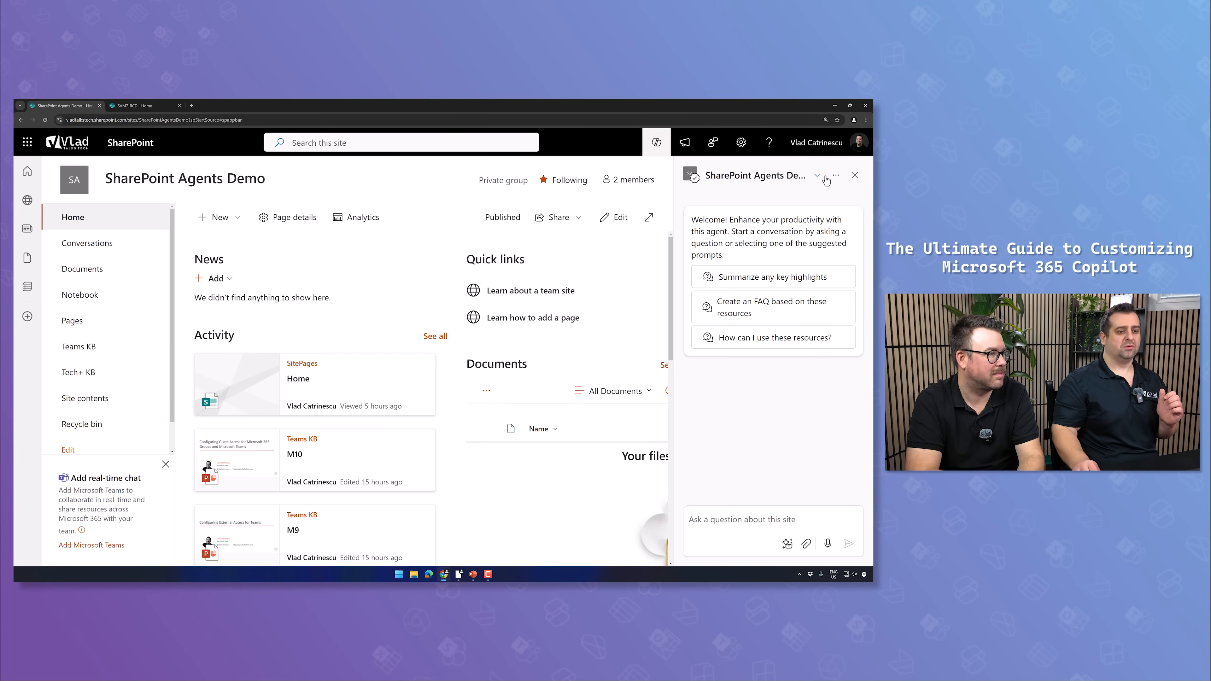
- Create a new agent from the SharePoint Agents Demo site's agent list and open it for editing
click(817, 176)
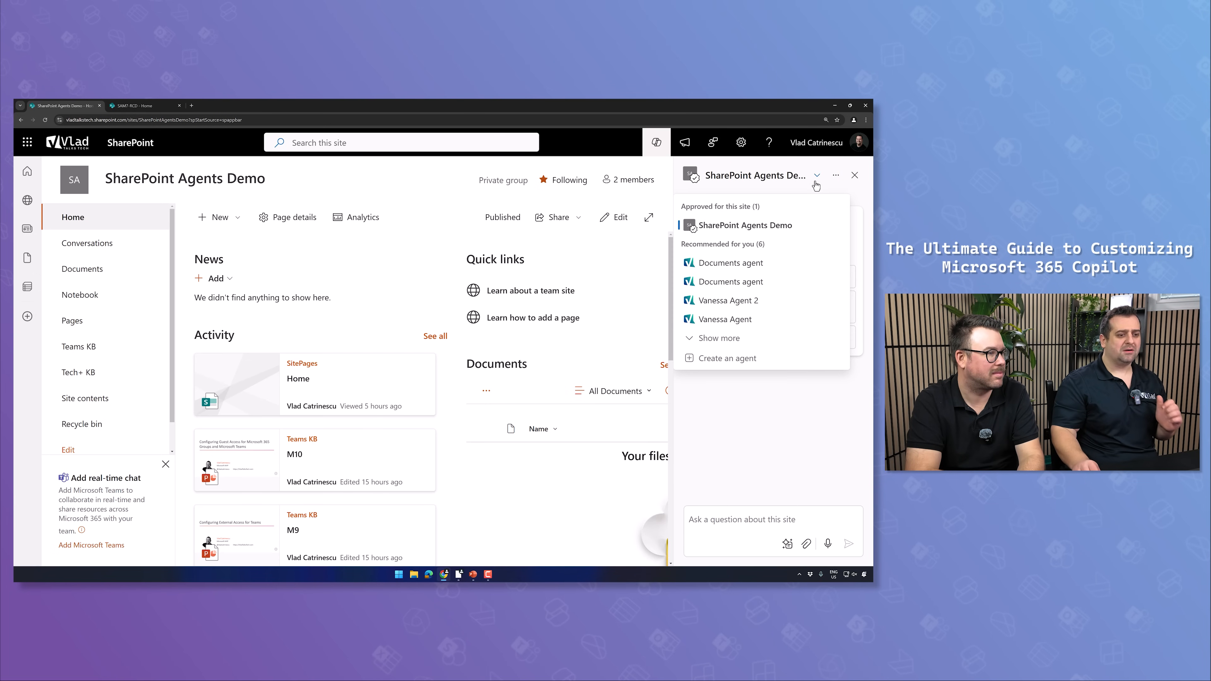
click(725, 359)
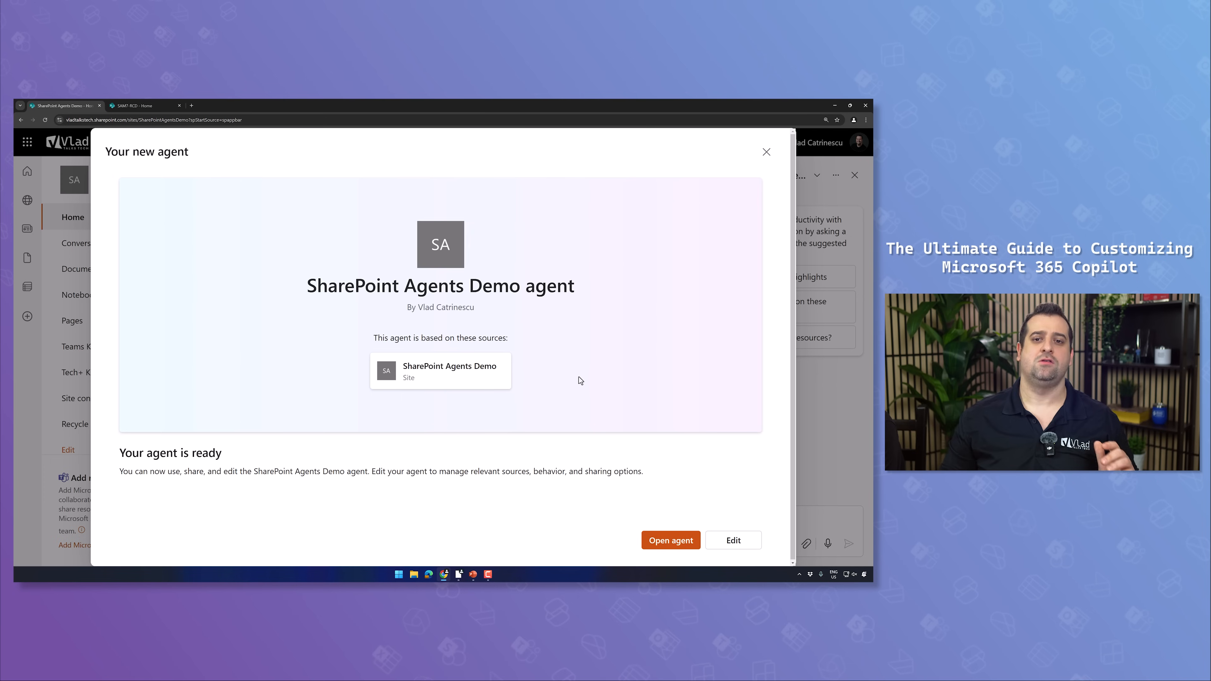
drag(122, 452, 225, 458)
click(224, 458)
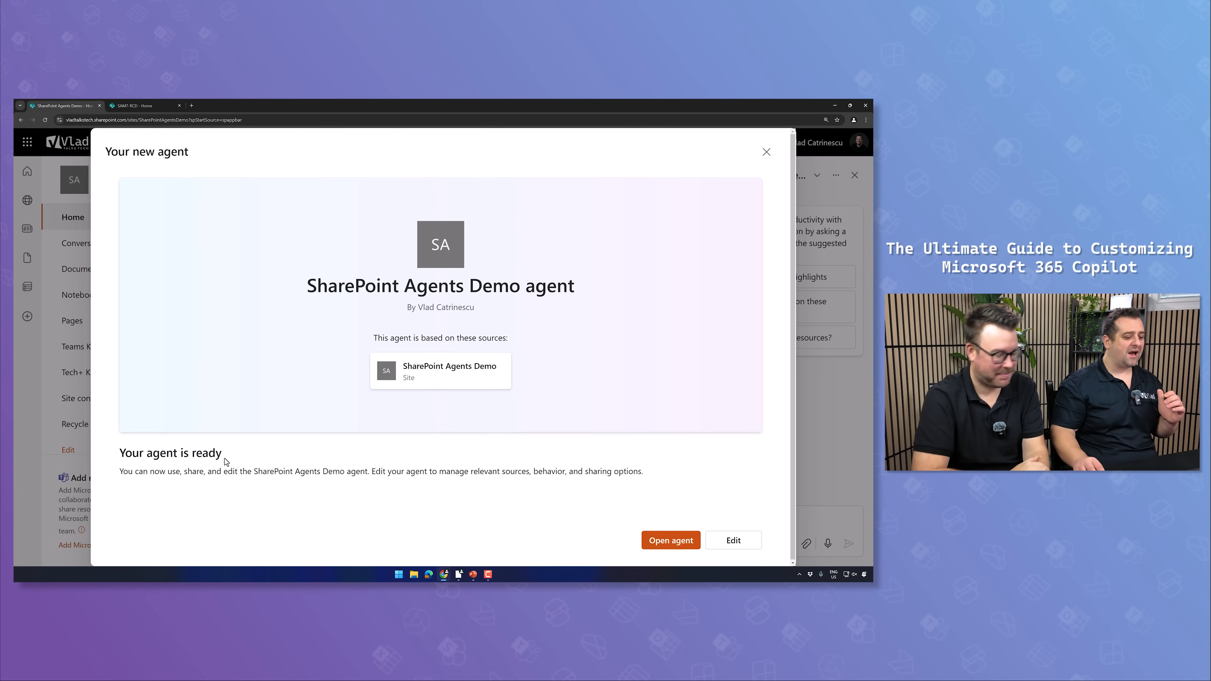
click(733, 541)
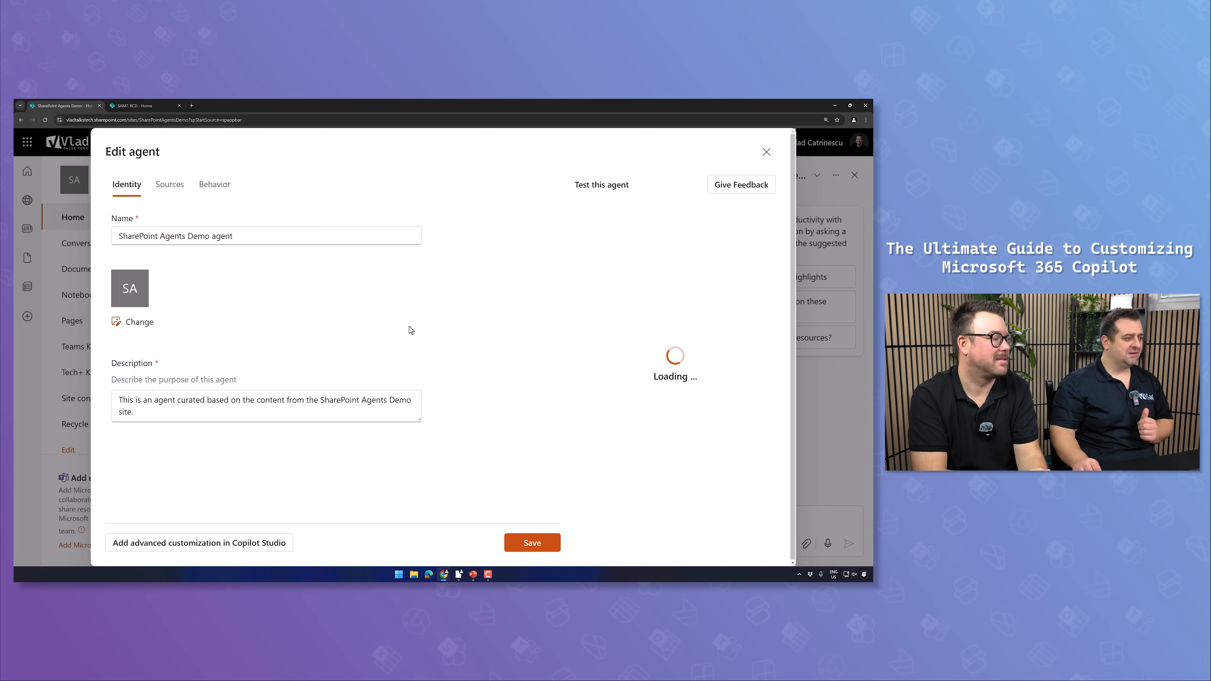
- Name the agent "The Poutine Agent" and extend the end of its description with "and specialized in Poutine questions."
click(236, 238)
drag(236, 238, 118, 227)
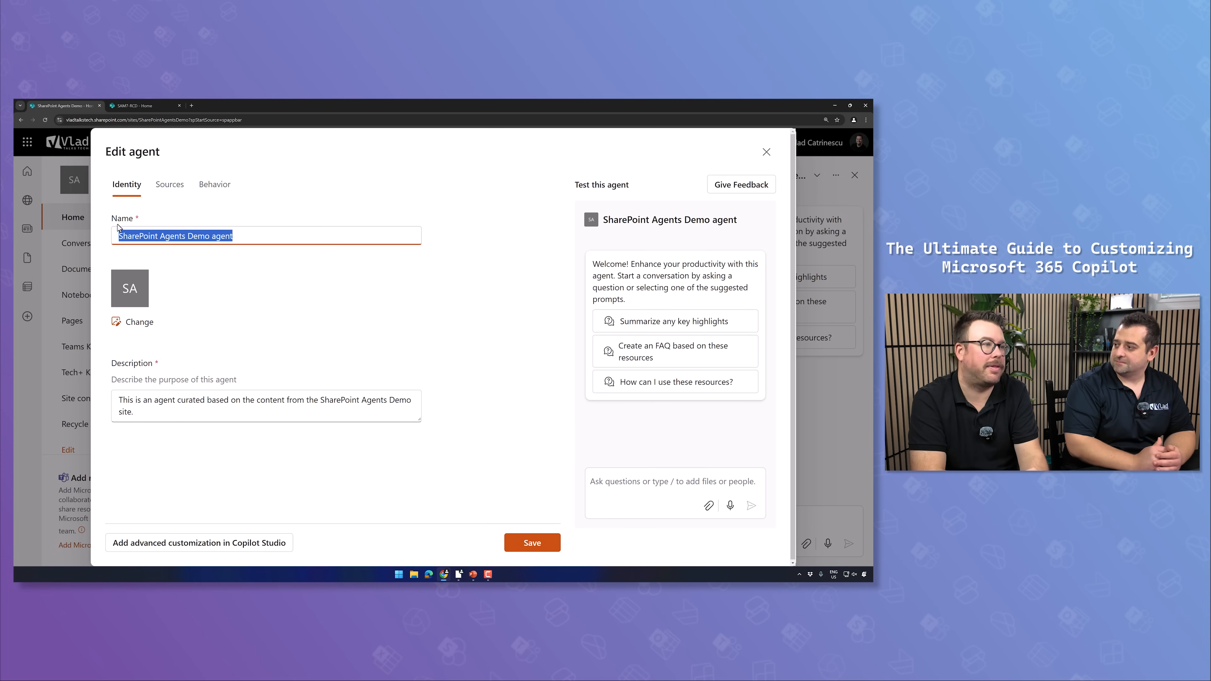
text(The Poutine Agent)
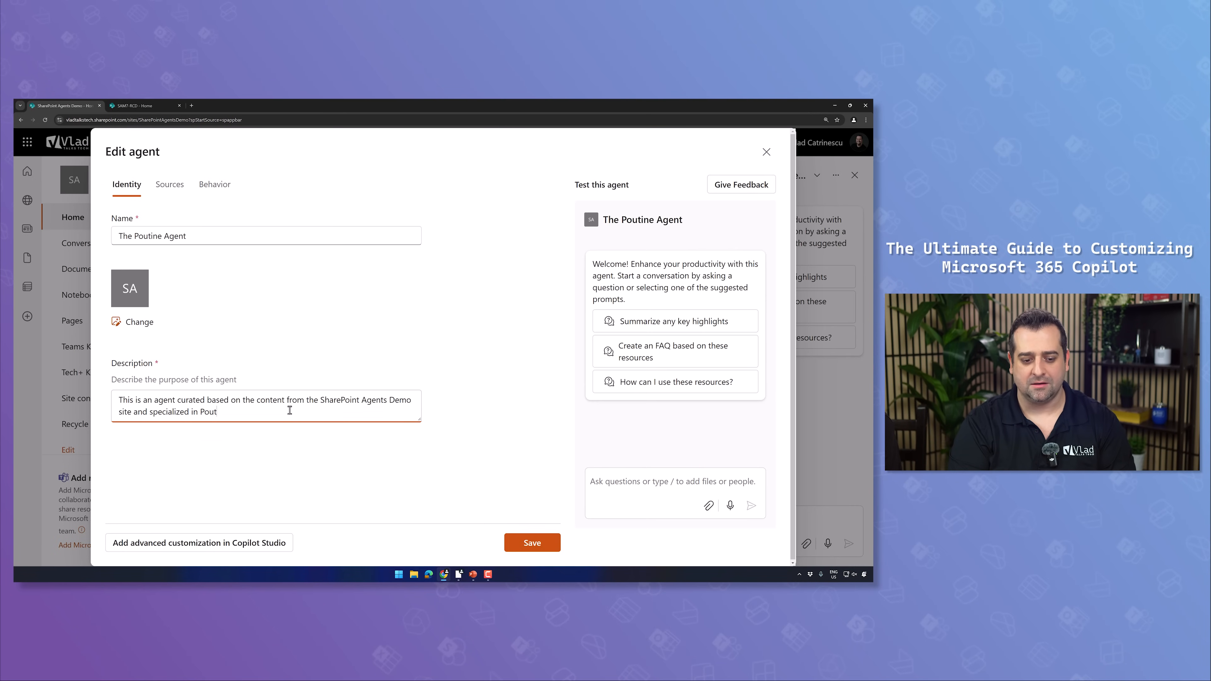
text(ons.)
click(296, 345)
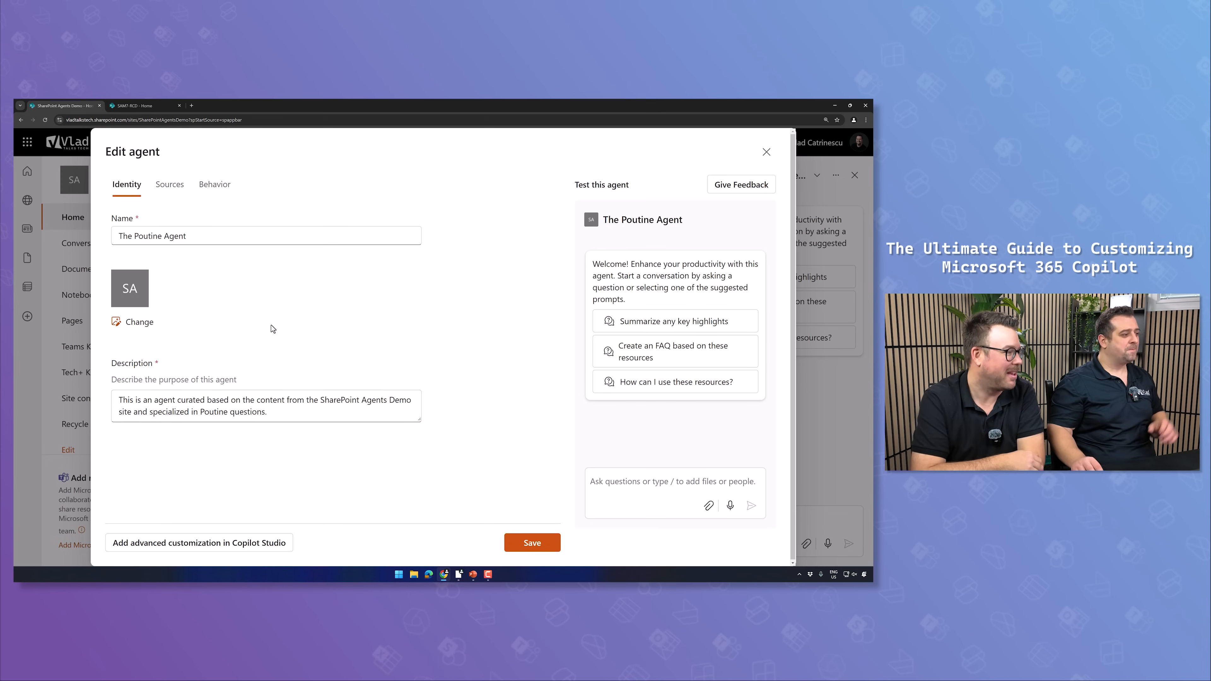
- Try to replace the agent's picture with the Logo image from the Downloads folder
click(139, 321)
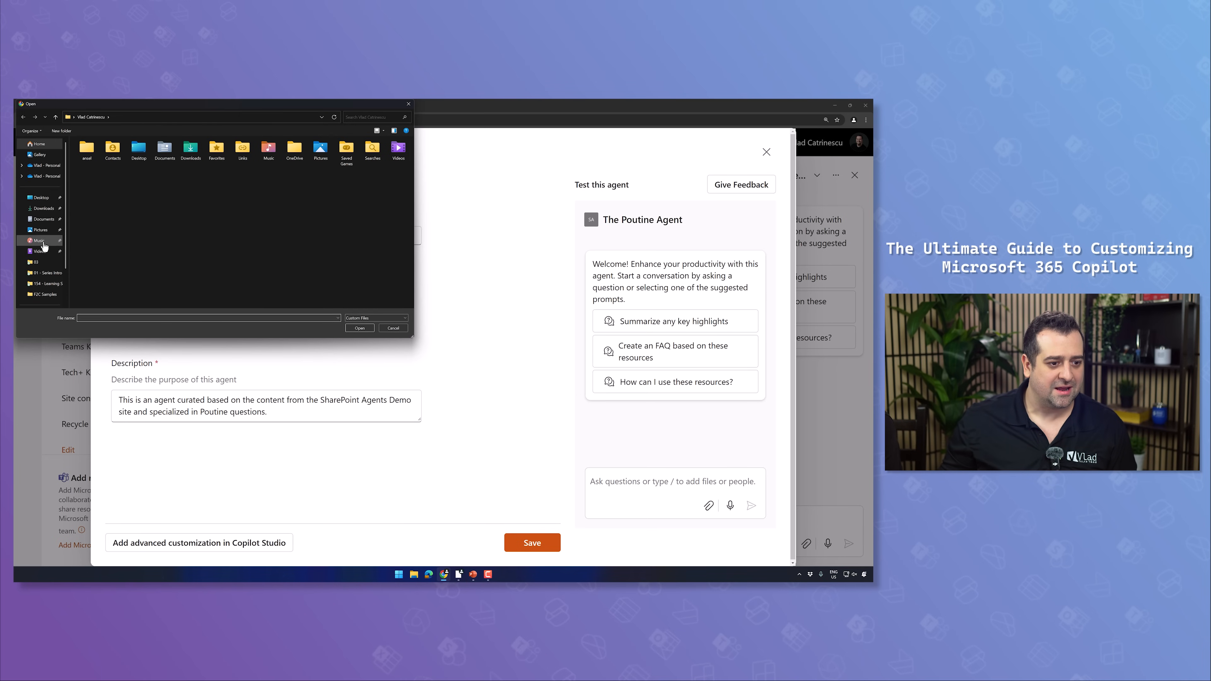
click(46, 212)
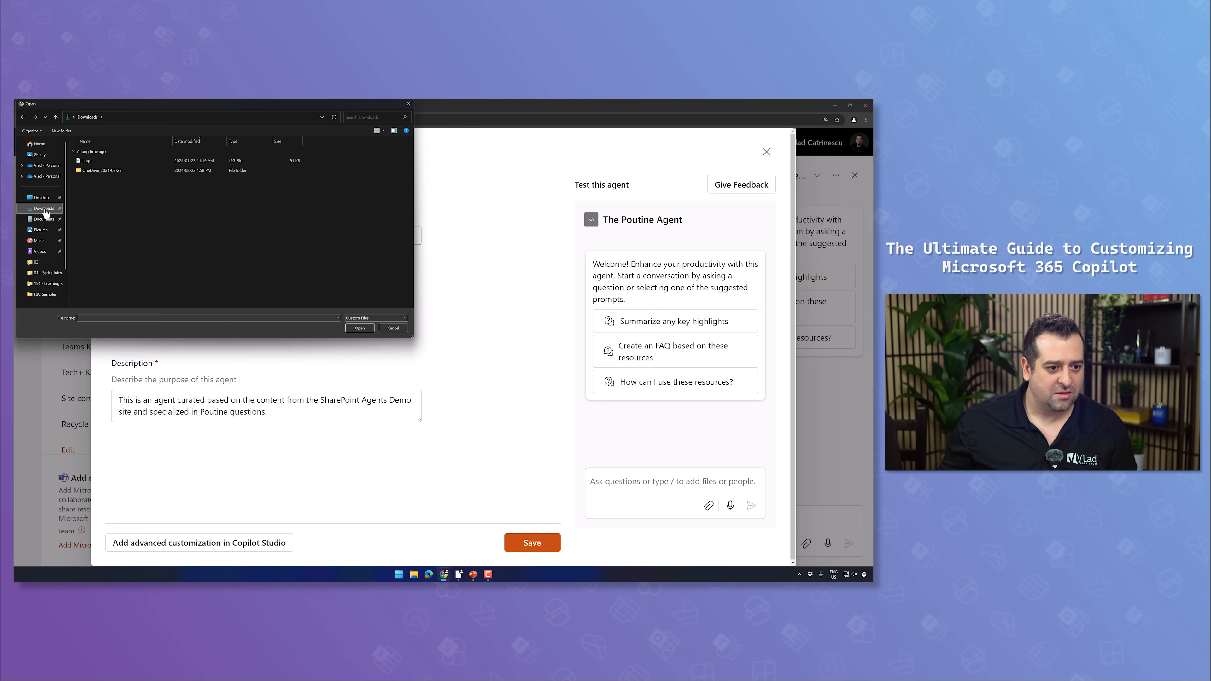
double_click(87, 160)
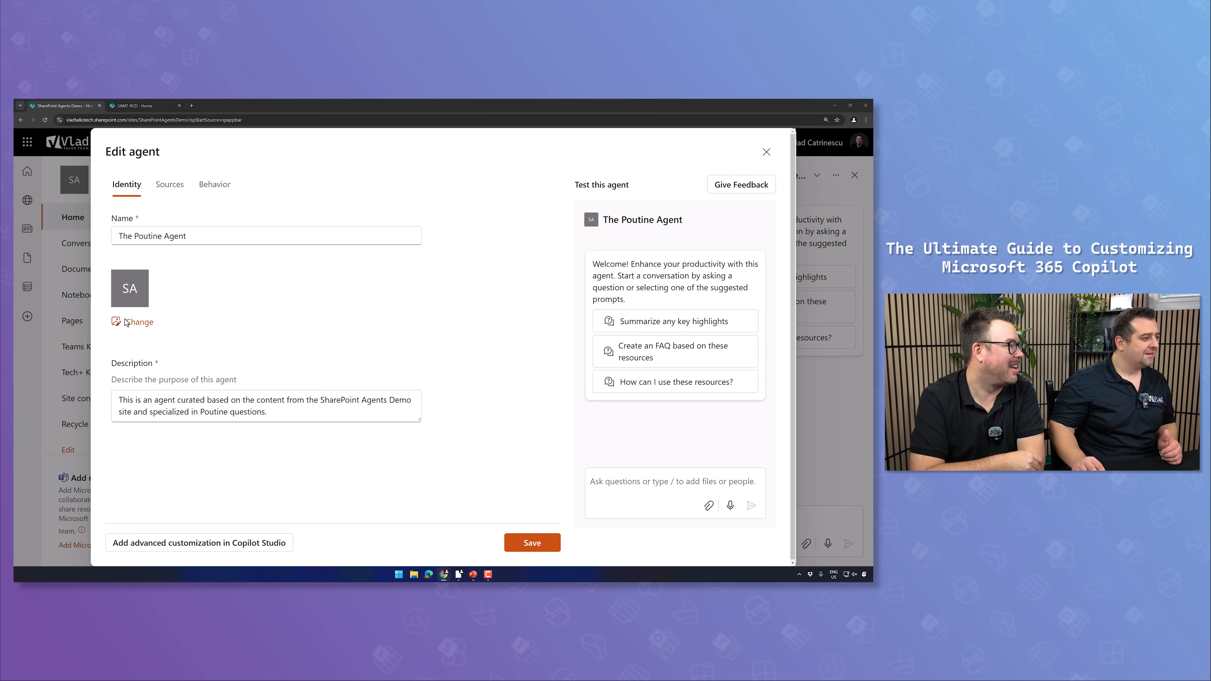
- Replace the agent's picture with a photo from the Camera Roll folder in Pictures and check the test preview
click(137, 321)
click(56, 230)
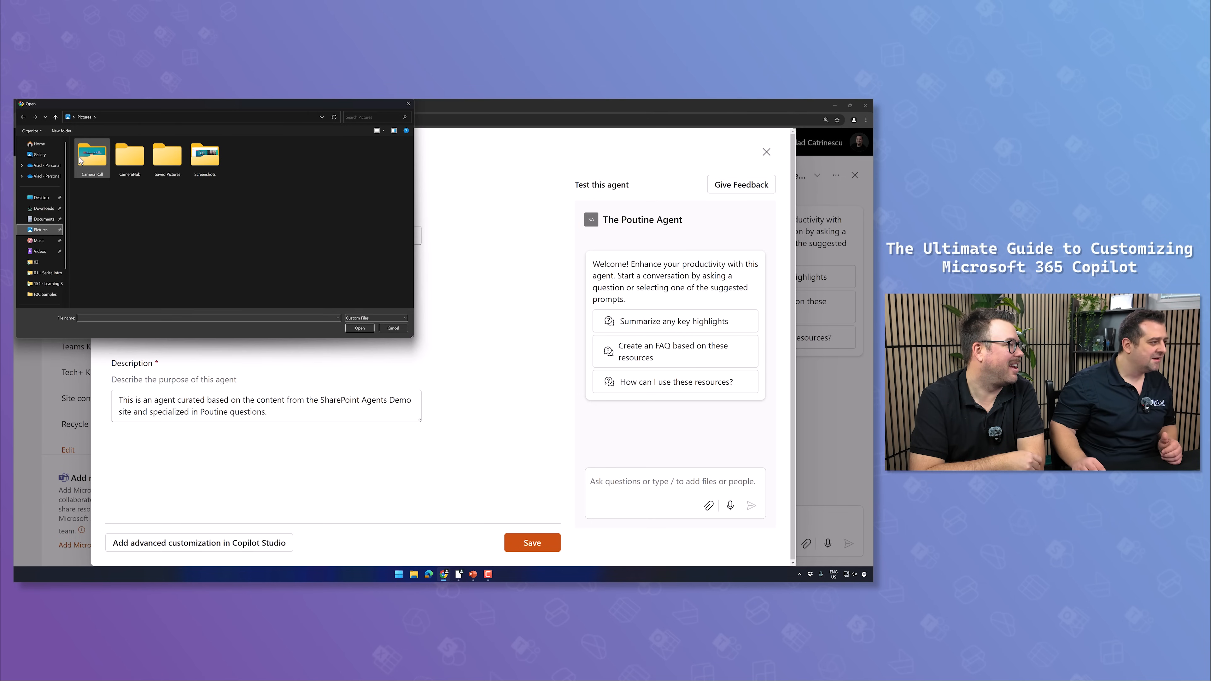
double_click(93, 158)
click(207, 173)
double_click(208, 172)
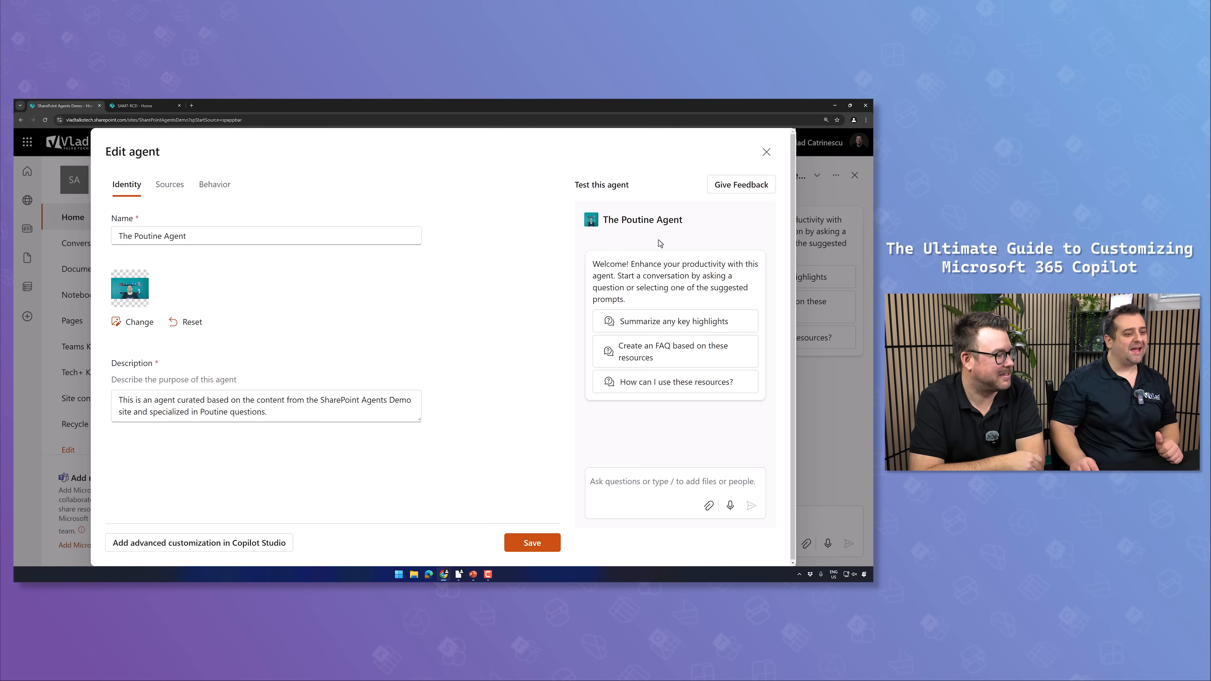
mouse_move(632, 224)
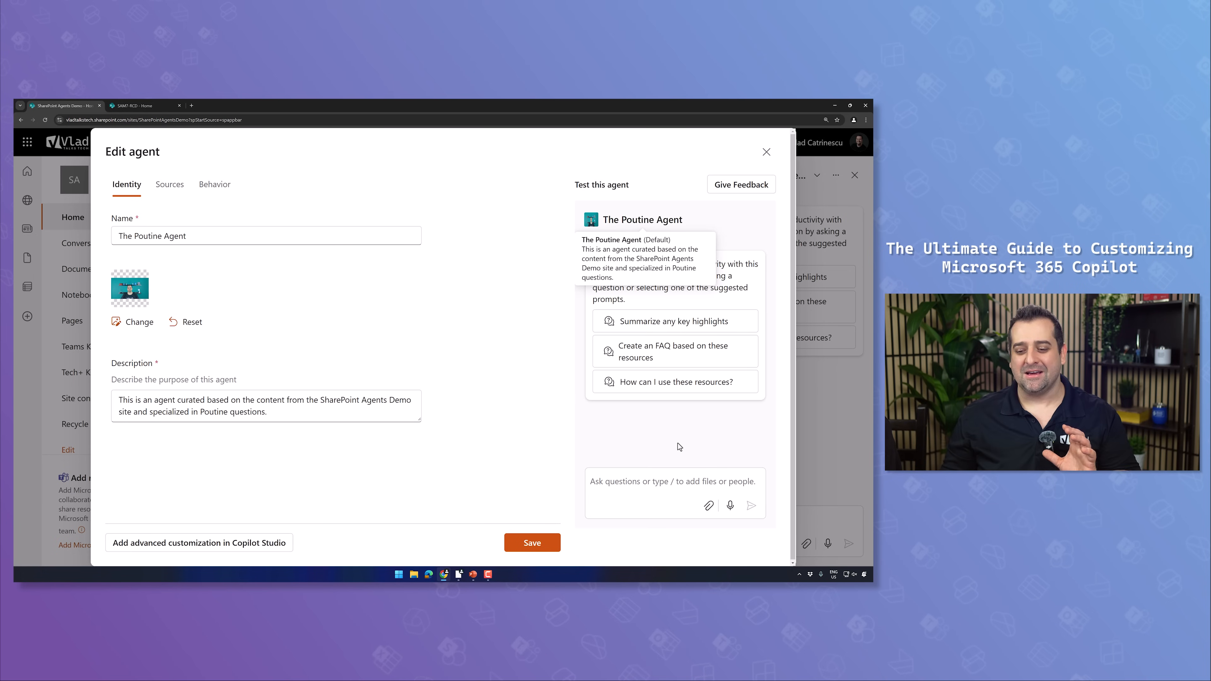
click(640, 487)
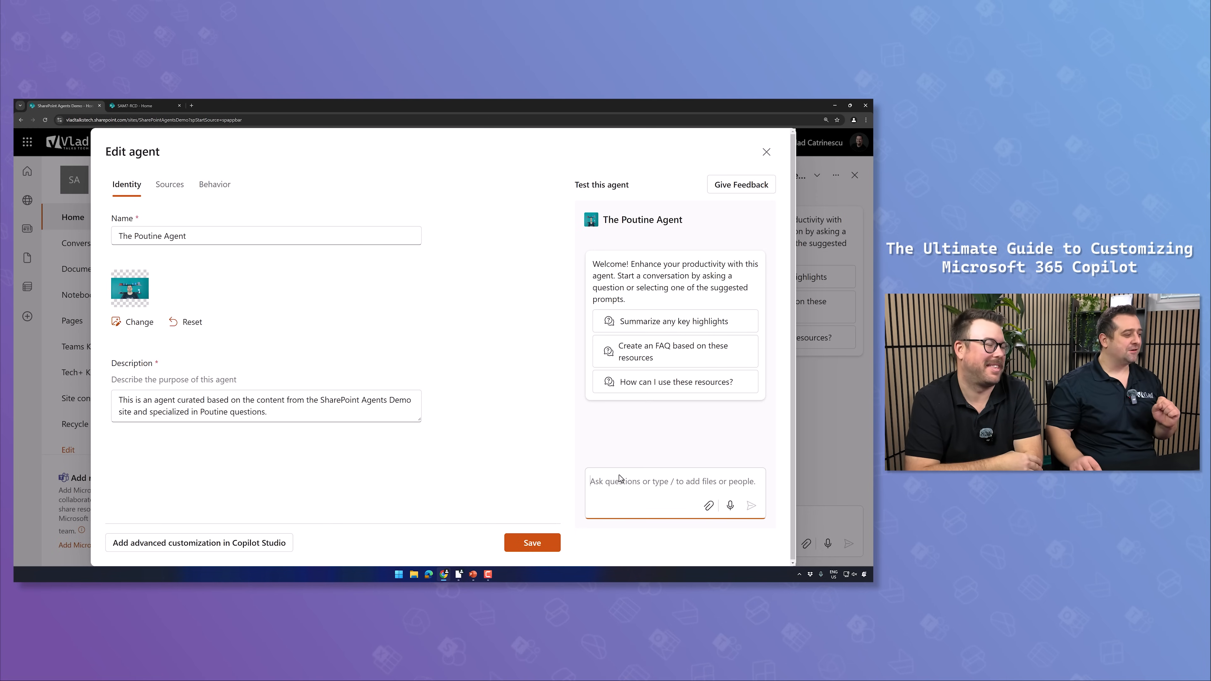
- Source the SharePoint Agents Demo site from document libraries, folders or files, and add the Teams KB library
click(168, 190)
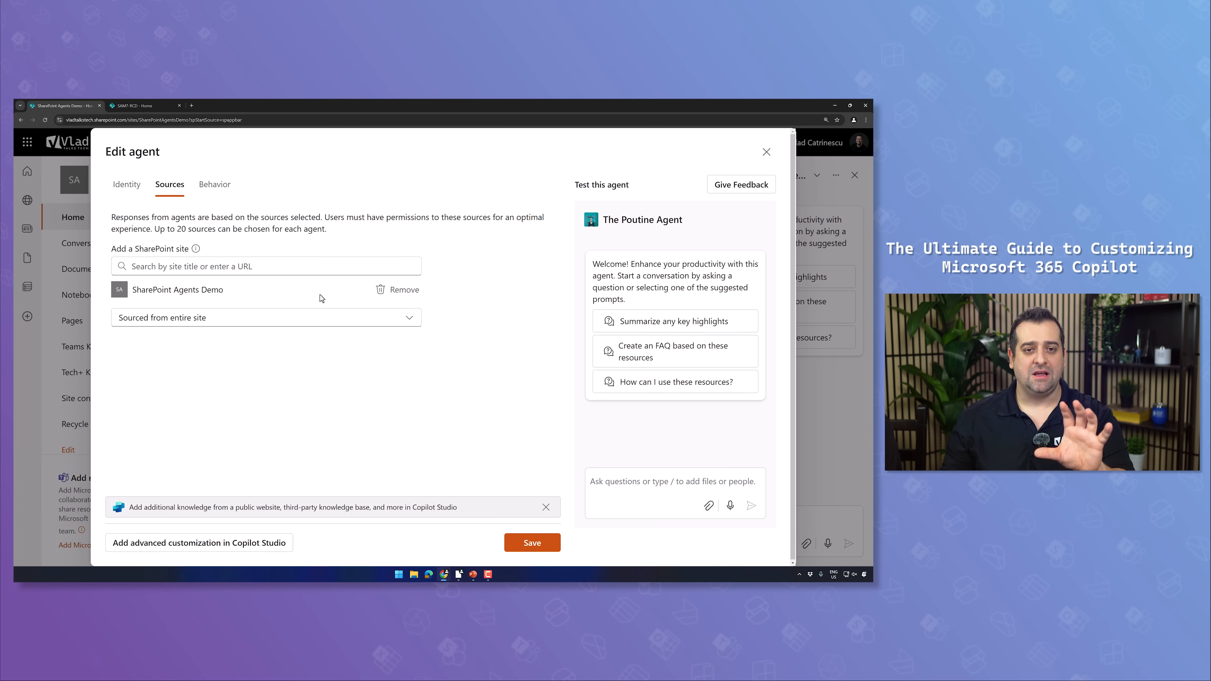
click(245, 319)
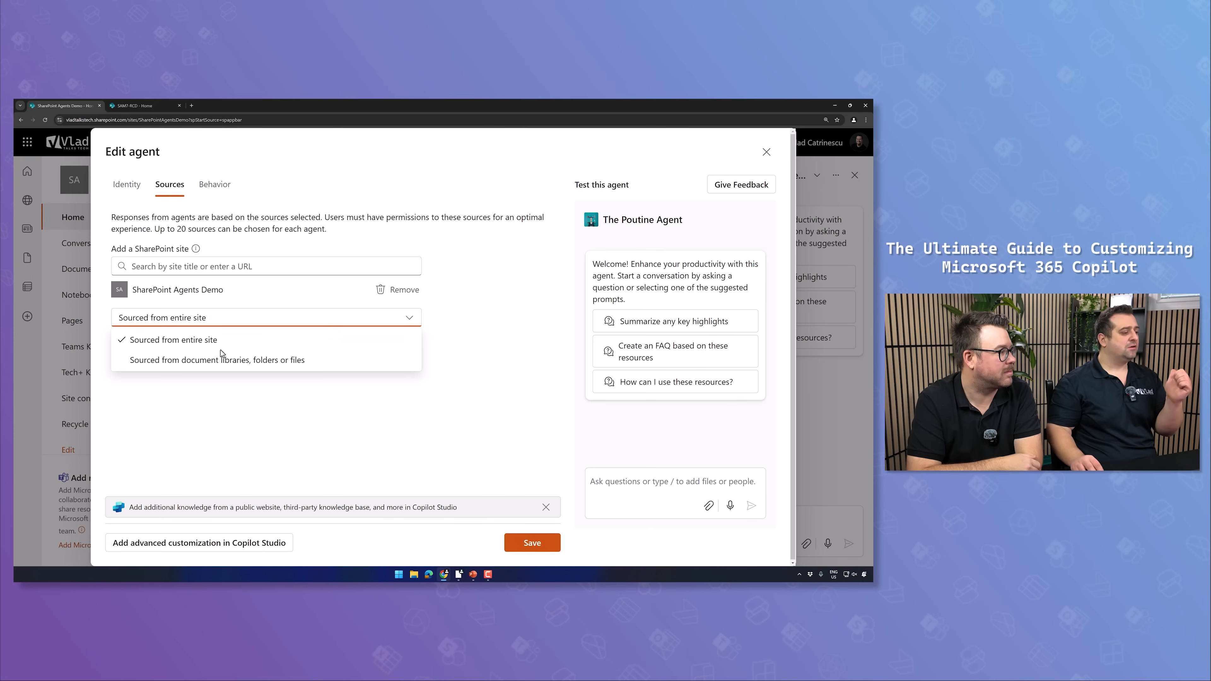
click(220, 362)
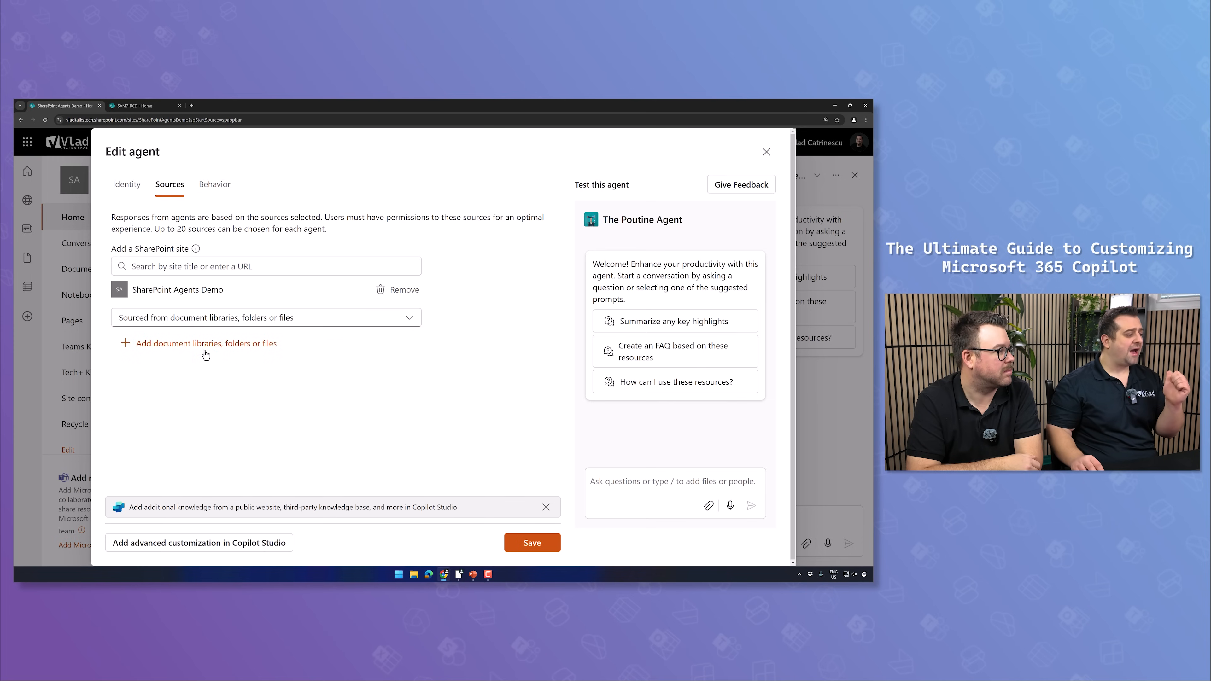
click(208, 348)
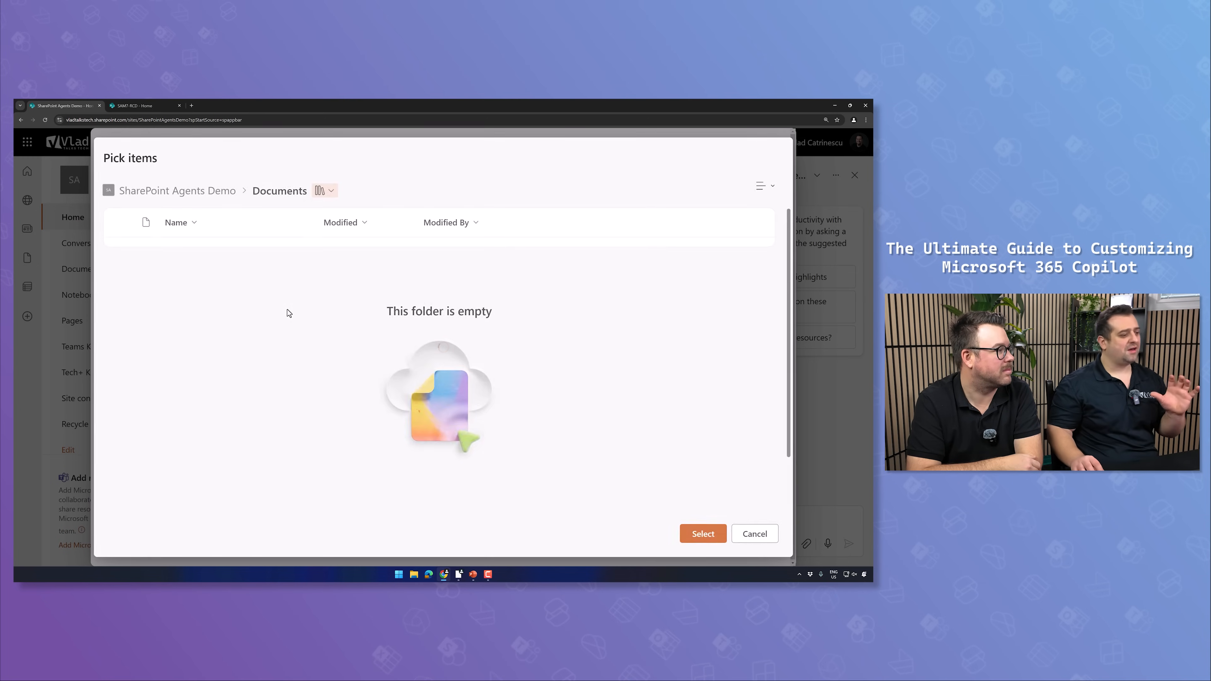
click(210, 191)
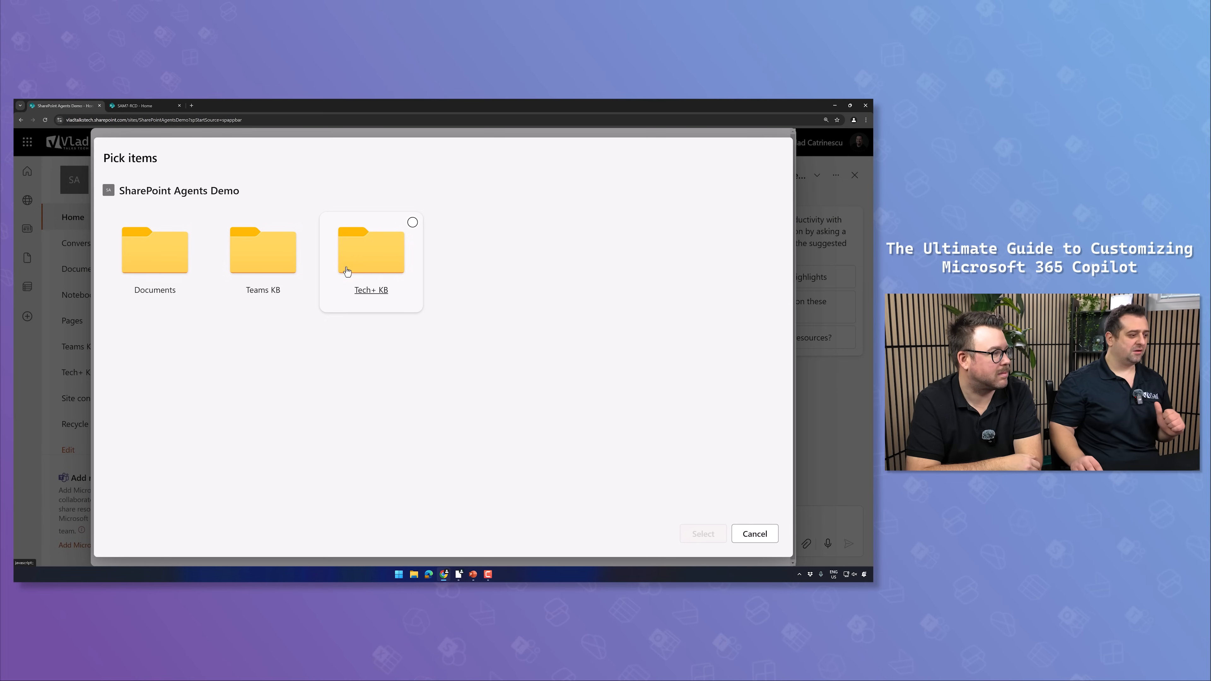
click(274, 267)
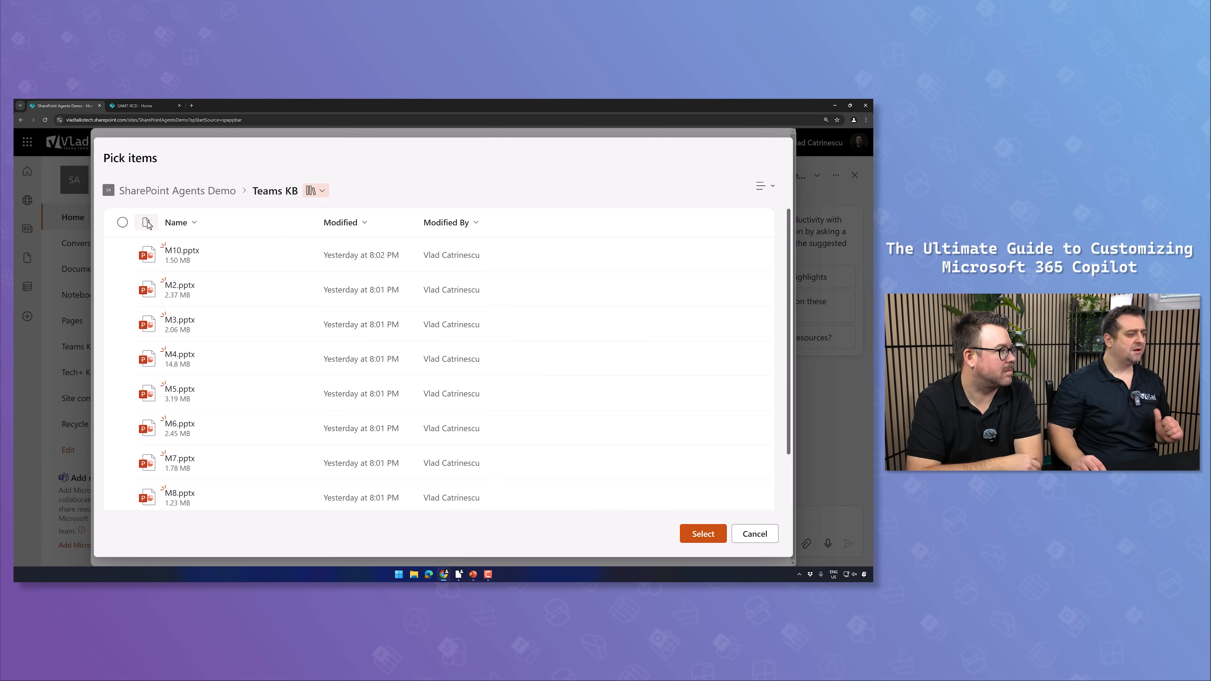
click(703, 534)
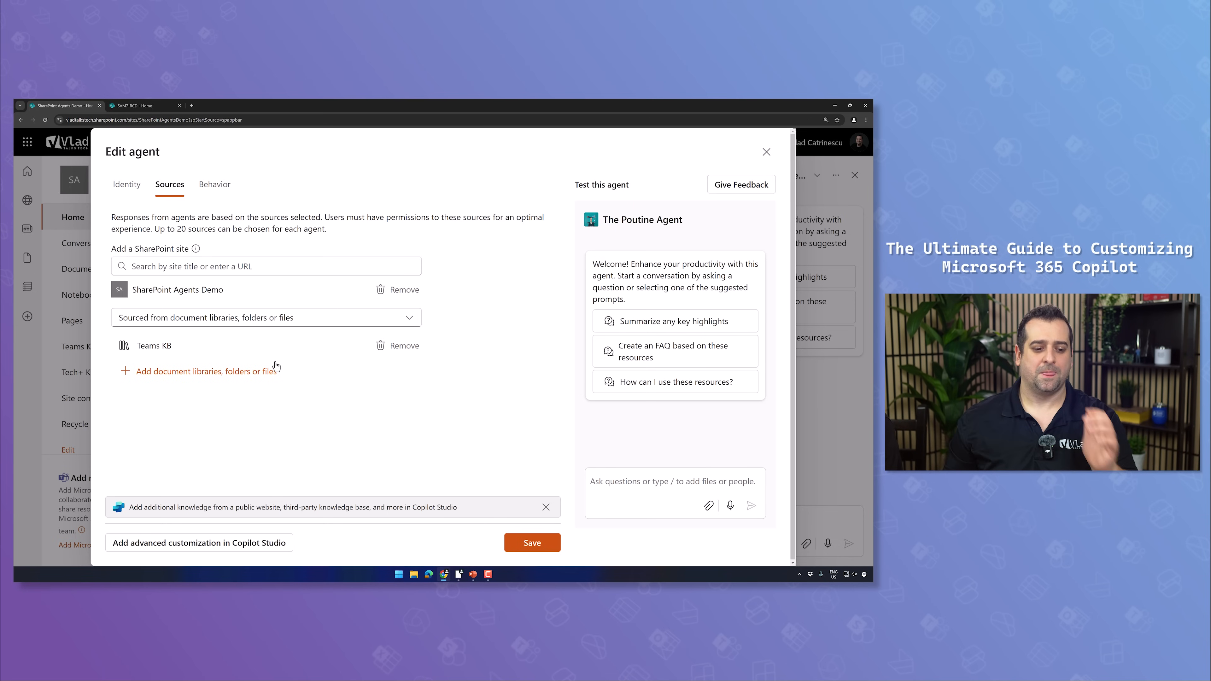
- Add M2.pptx from the Tech+ KB library to the agent's sources and remove it again
click(250, 373)
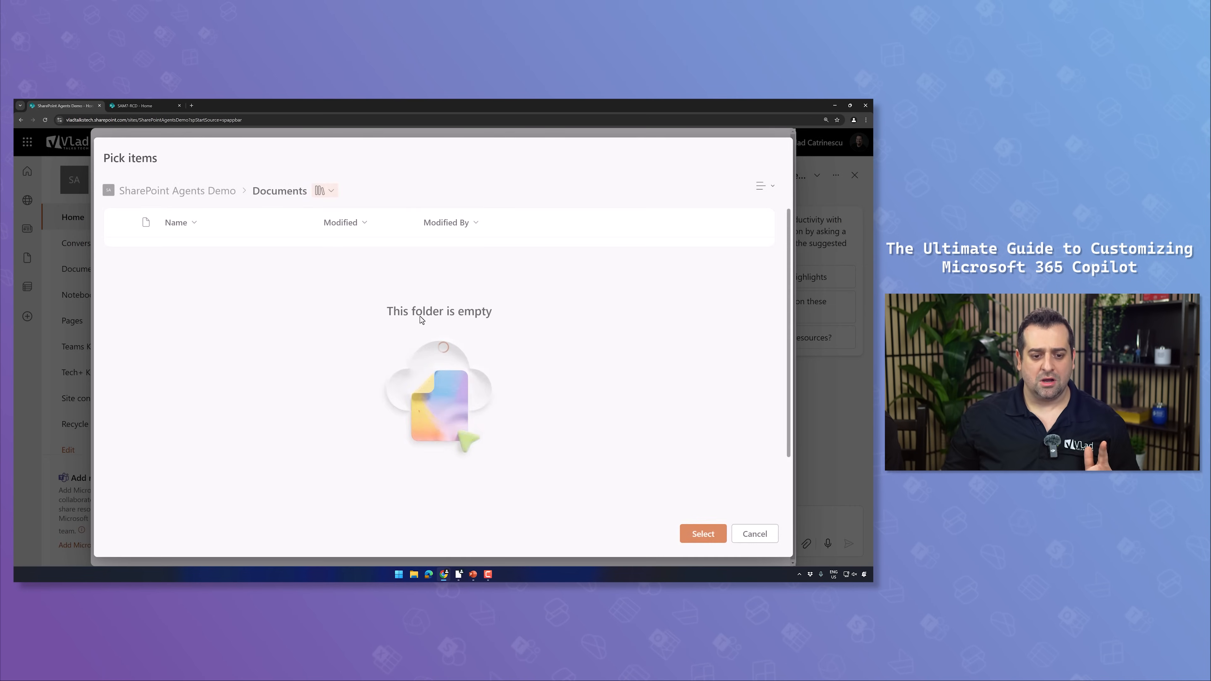
click(175, 192)
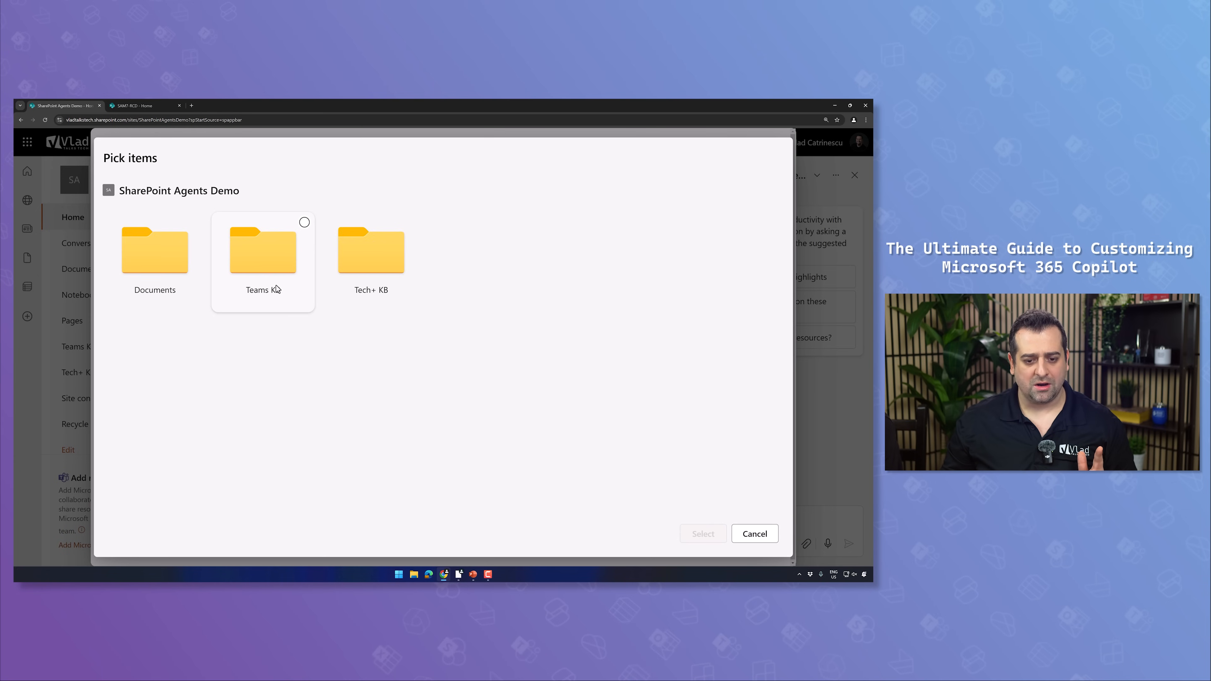
click(358, 300)
click(125, 257)
click(703, 534)
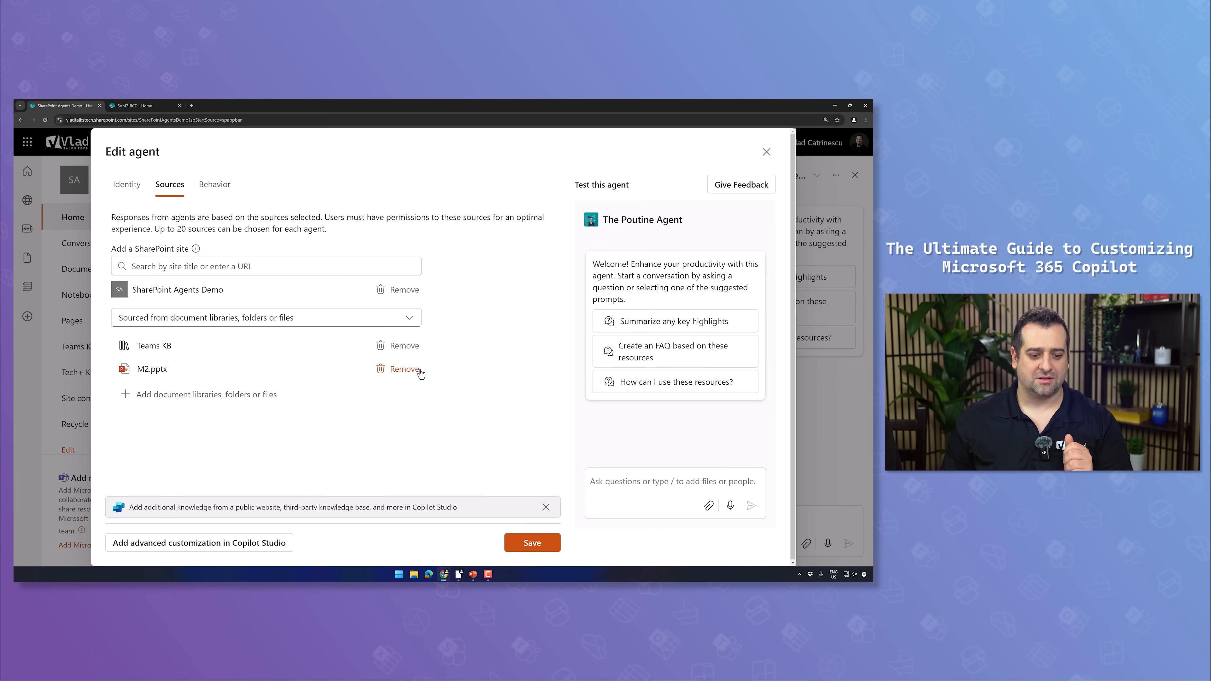
click(405, 370)
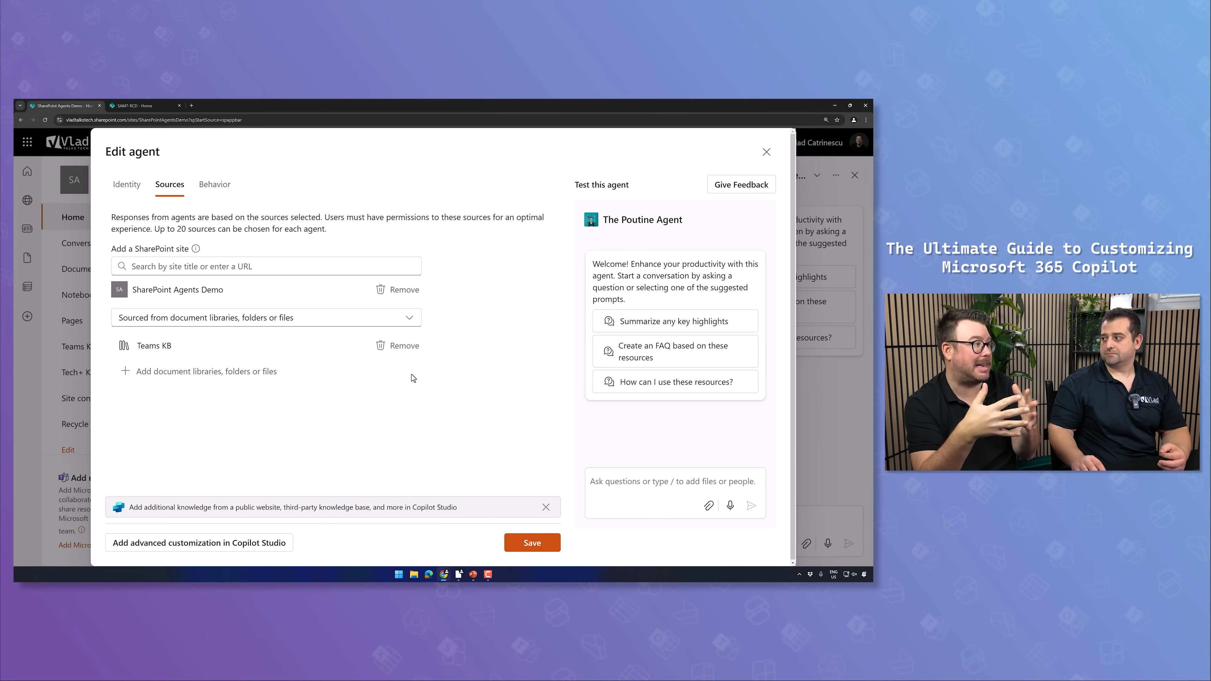
click(487, 576)
click(469, 457)
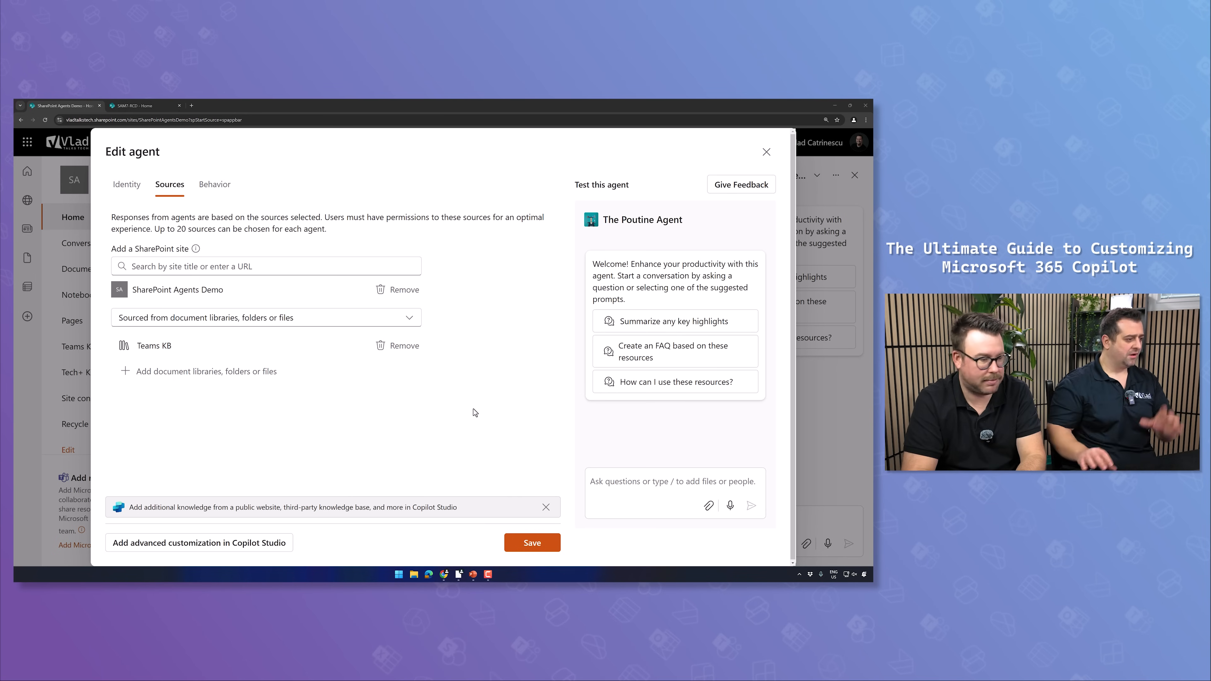
- Search the SharePoint sites for "conf" and add the first Conference Resources site as an agent source
click(296, 281)
click(294, 269)
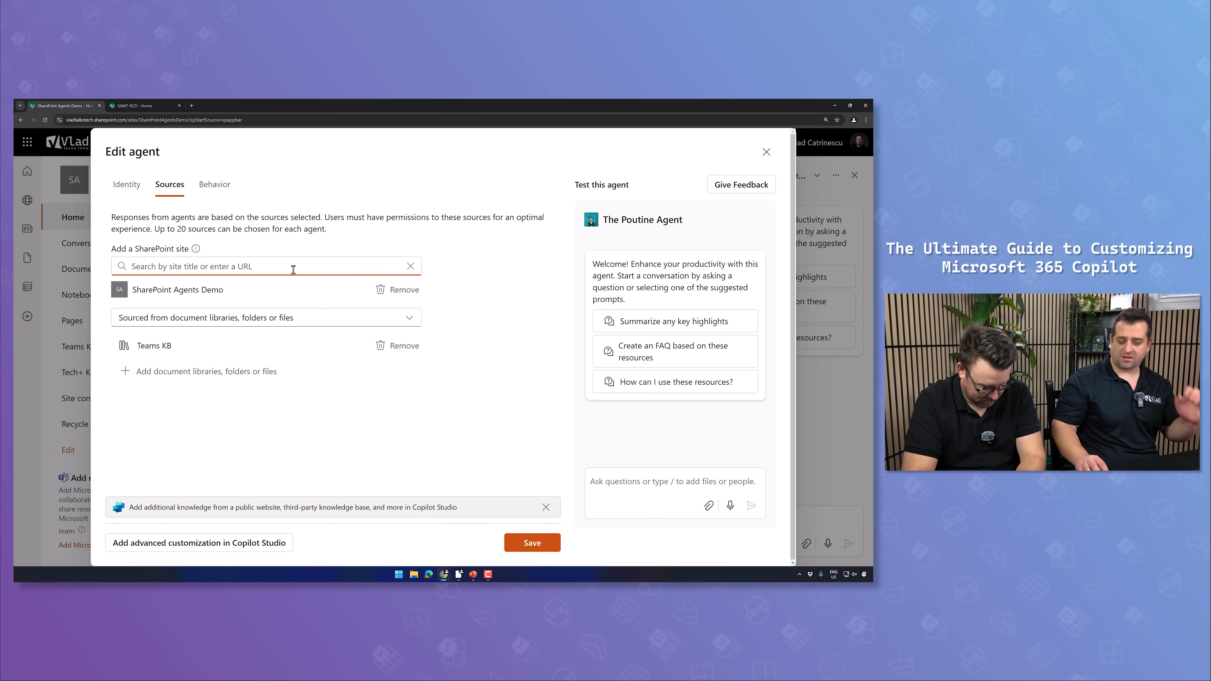
text(conf)
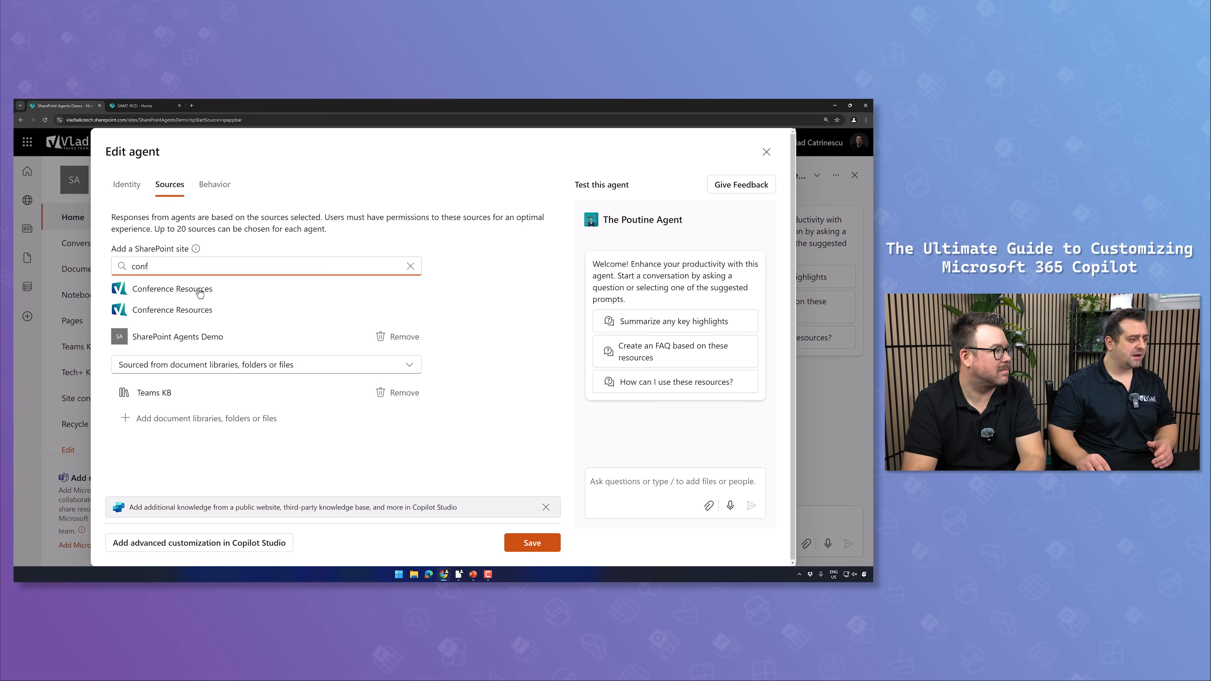
click(199, 290)
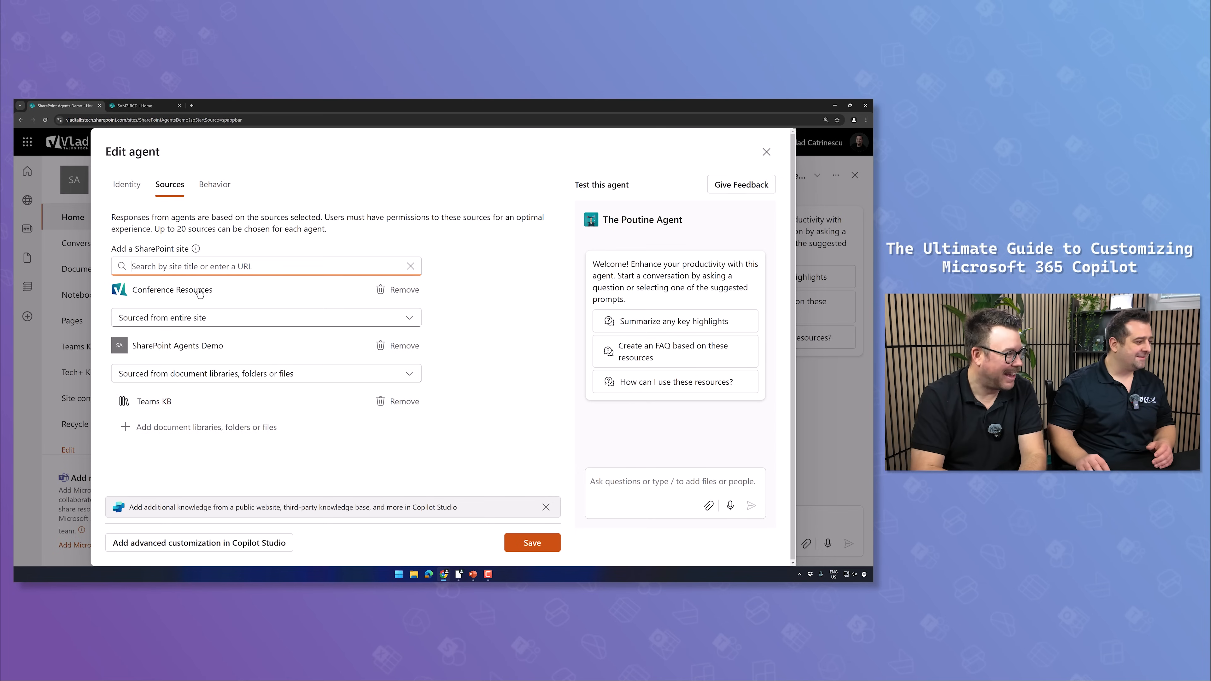
- Source the Conference Resources site from document libraries, folders or files, adding the SharePoint Premium Advanced Management Deep Dive PDF from the 2024-09-13 Community Days LA folder
click(206, 318)
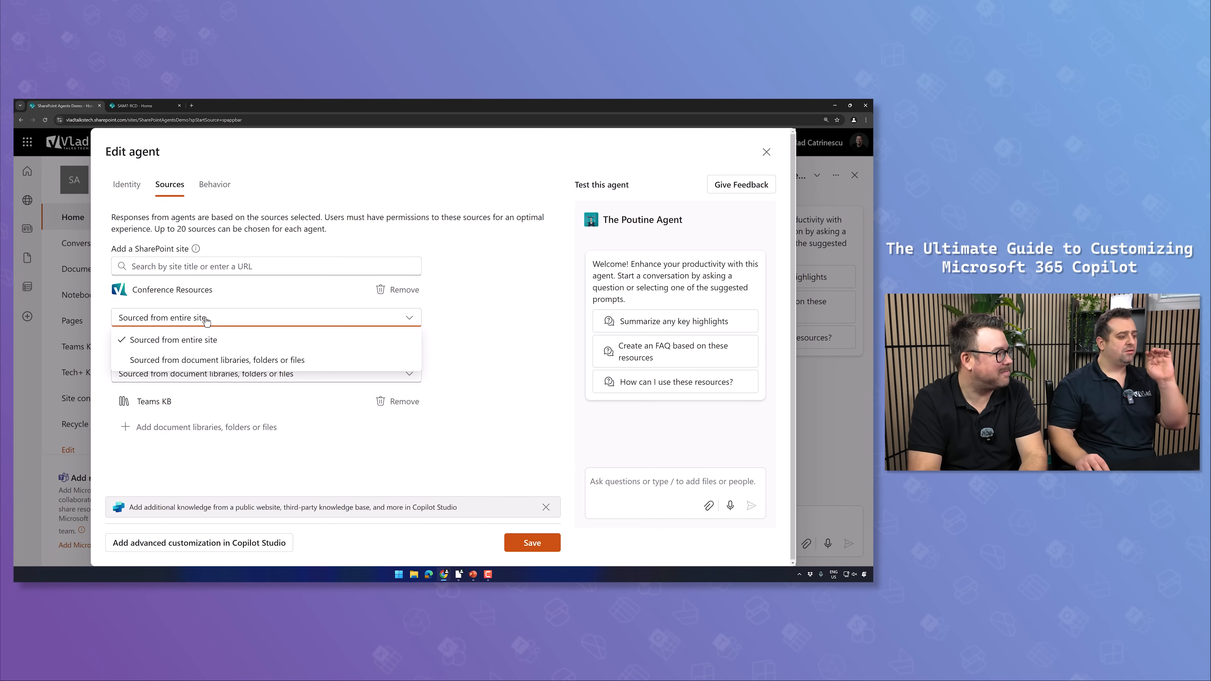
click(227, 360)
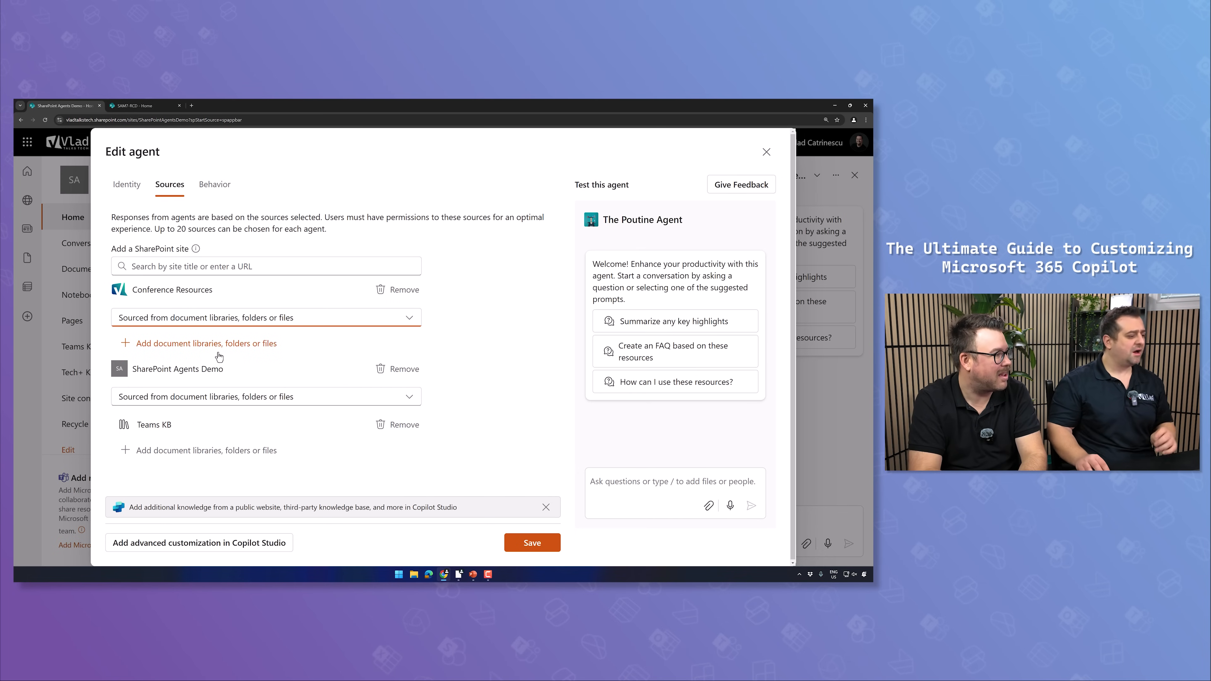
click(218, 351)
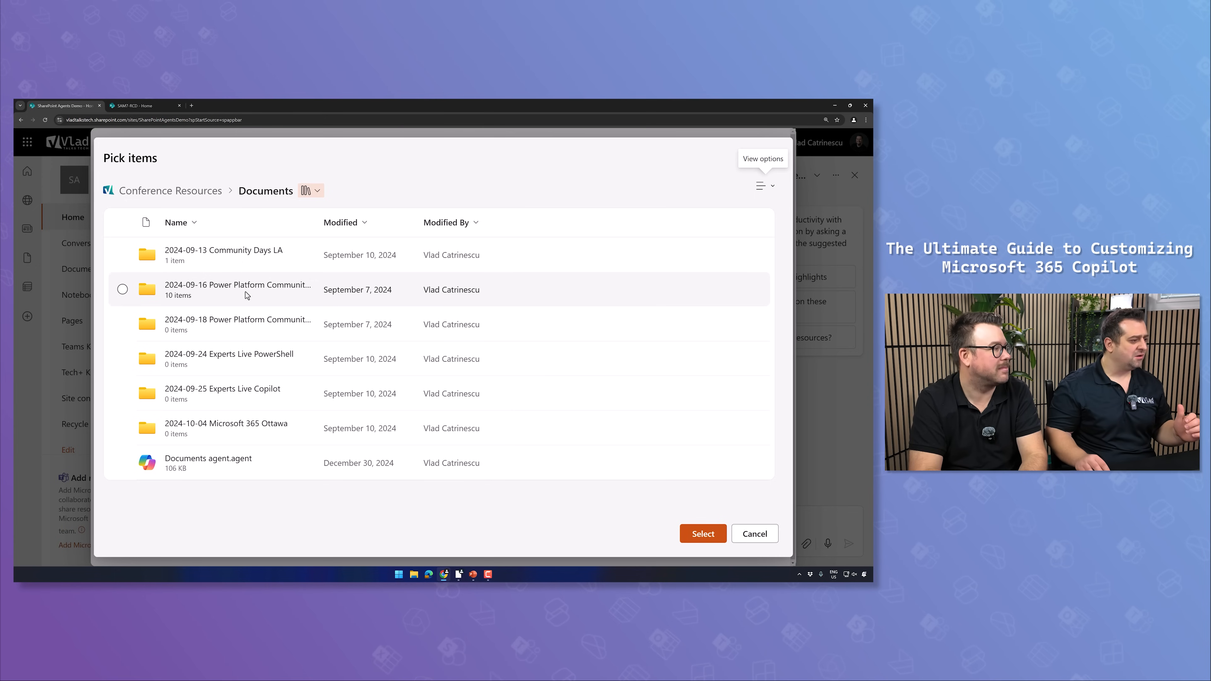
click(237, 253)
click(135, 255)
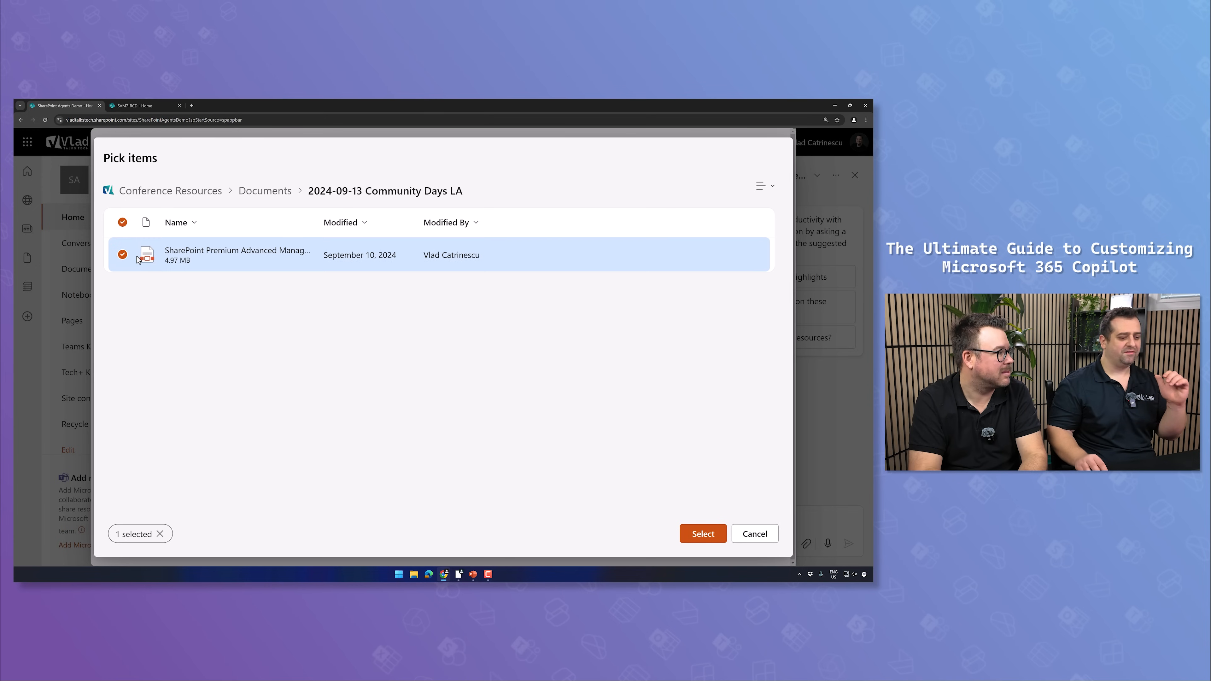
click(696, 535)
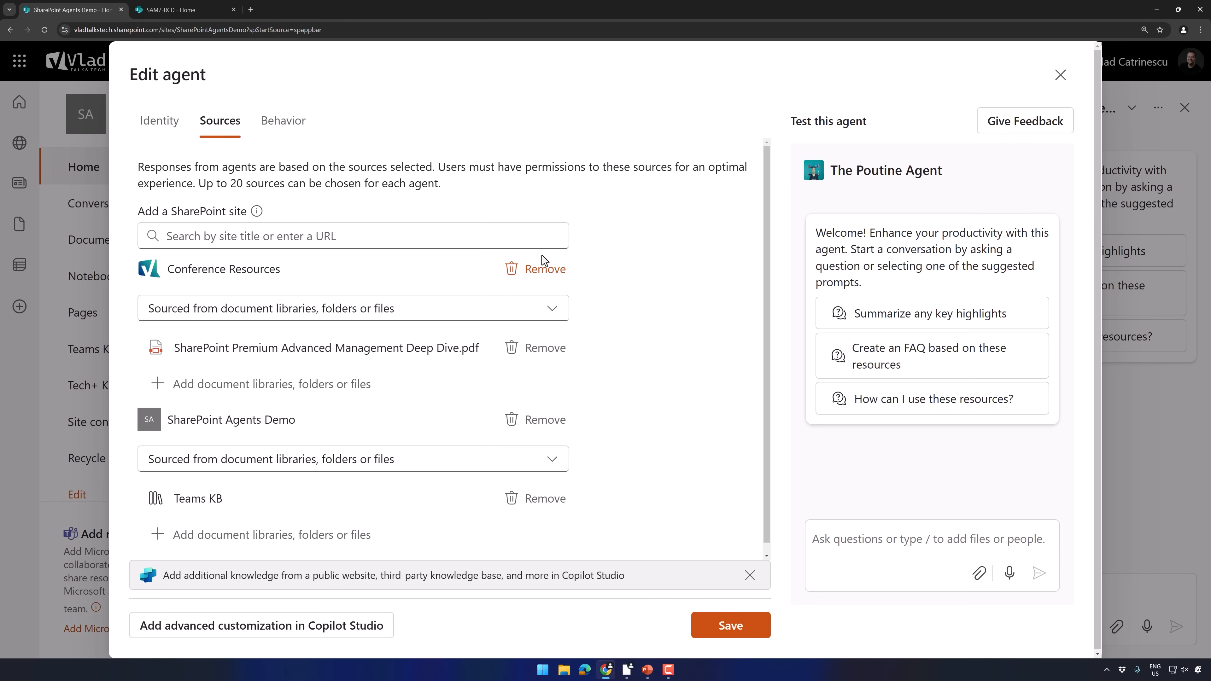
- Remove the Conference Resources site from the agent's sources
click(394, 289)
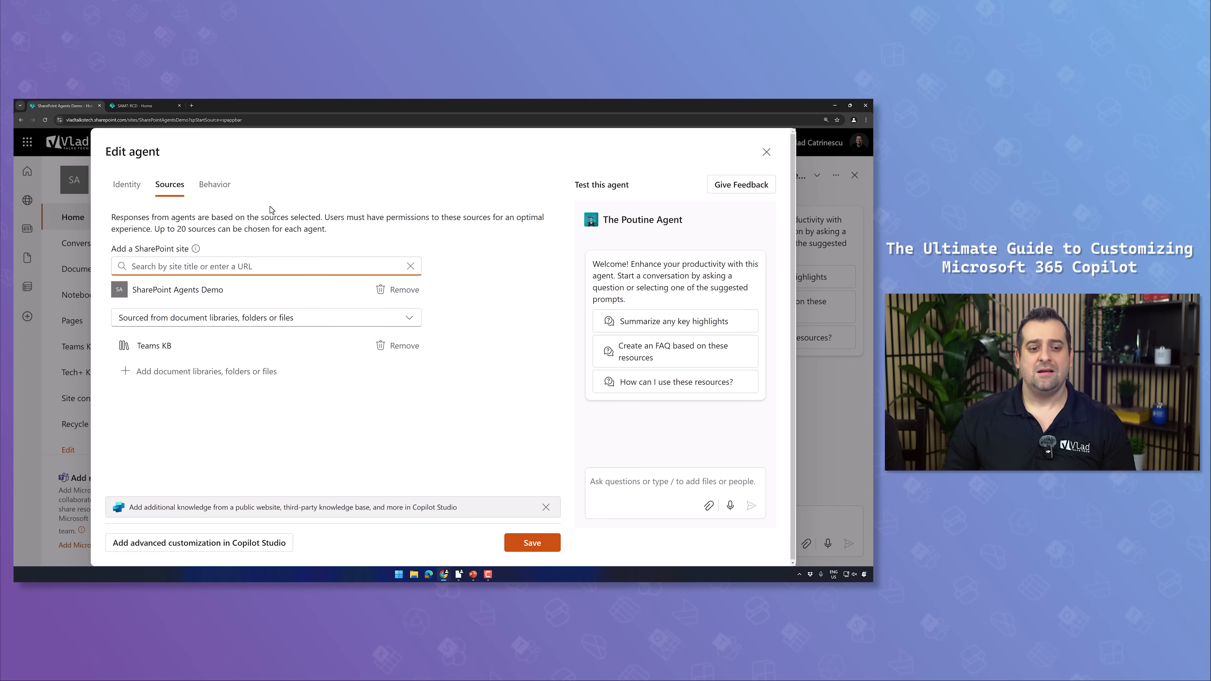
- Insert "I am Poutine Agent 007 here to answer all your questions about Microsoft Teams (and Poutine)!" after "Welcome!" in the agent's welcome message
click(214, 187)
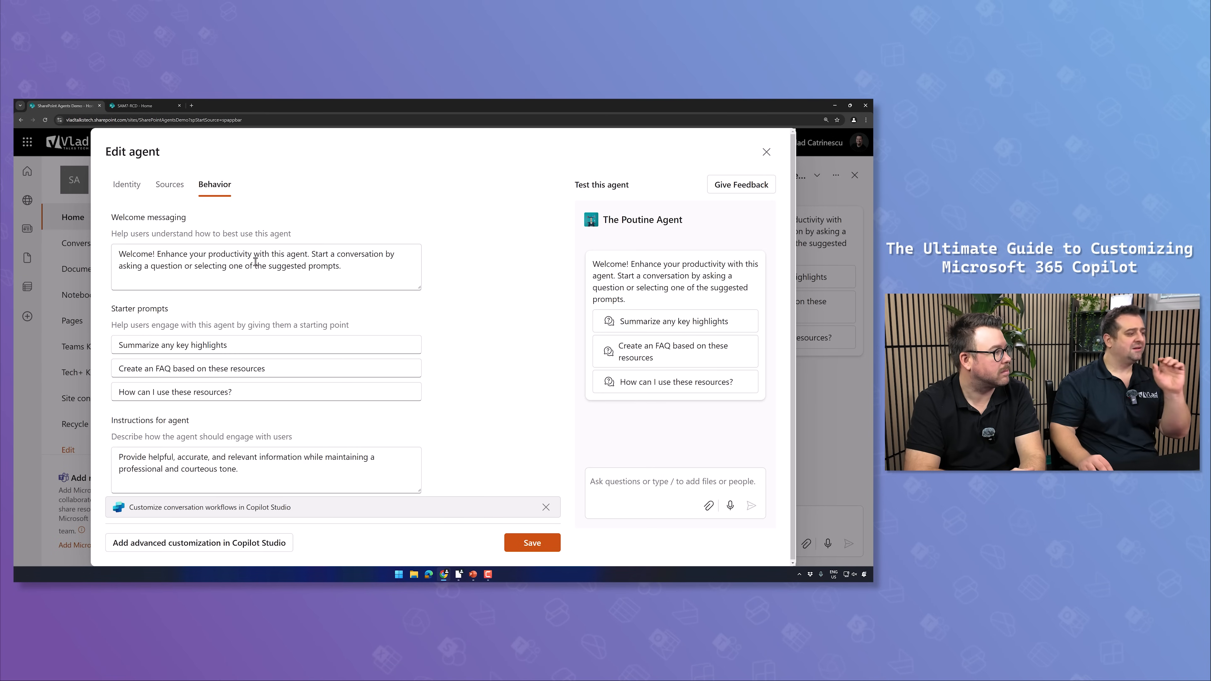
click(313, 273)
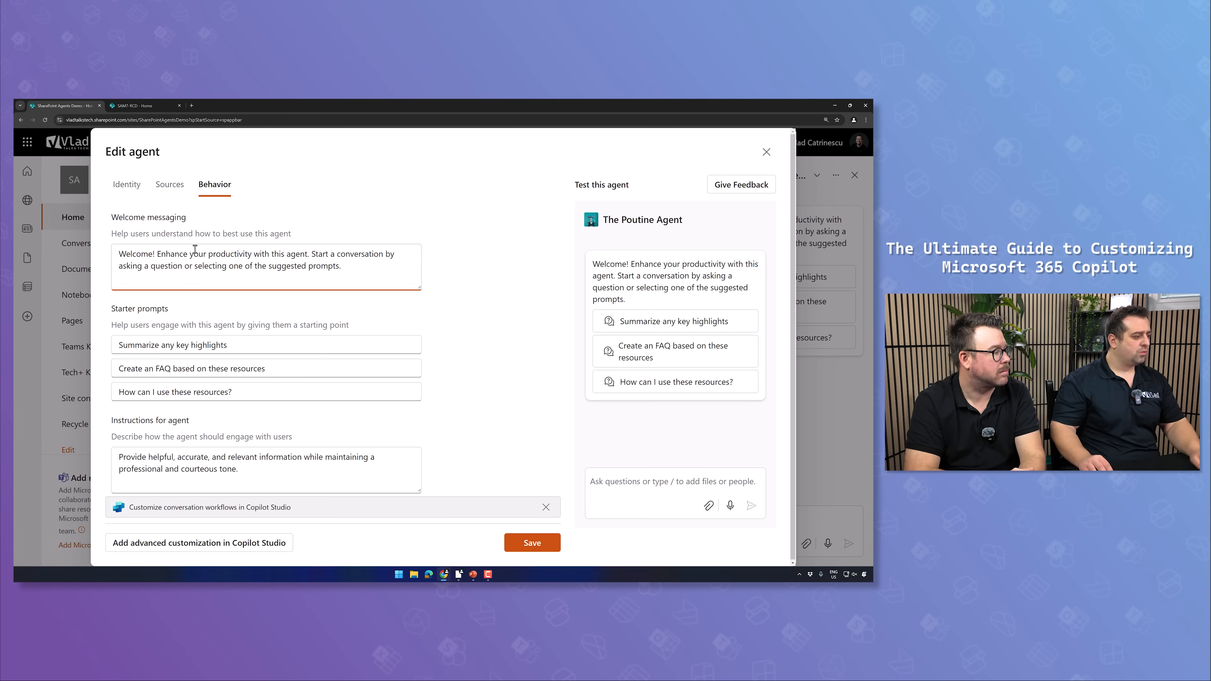
click(162, 254)
key(Return)
key(Delete)
click(158, 253)
key(Return)
key(Return)
click(170, 253)
text(I am Poutine Agent)
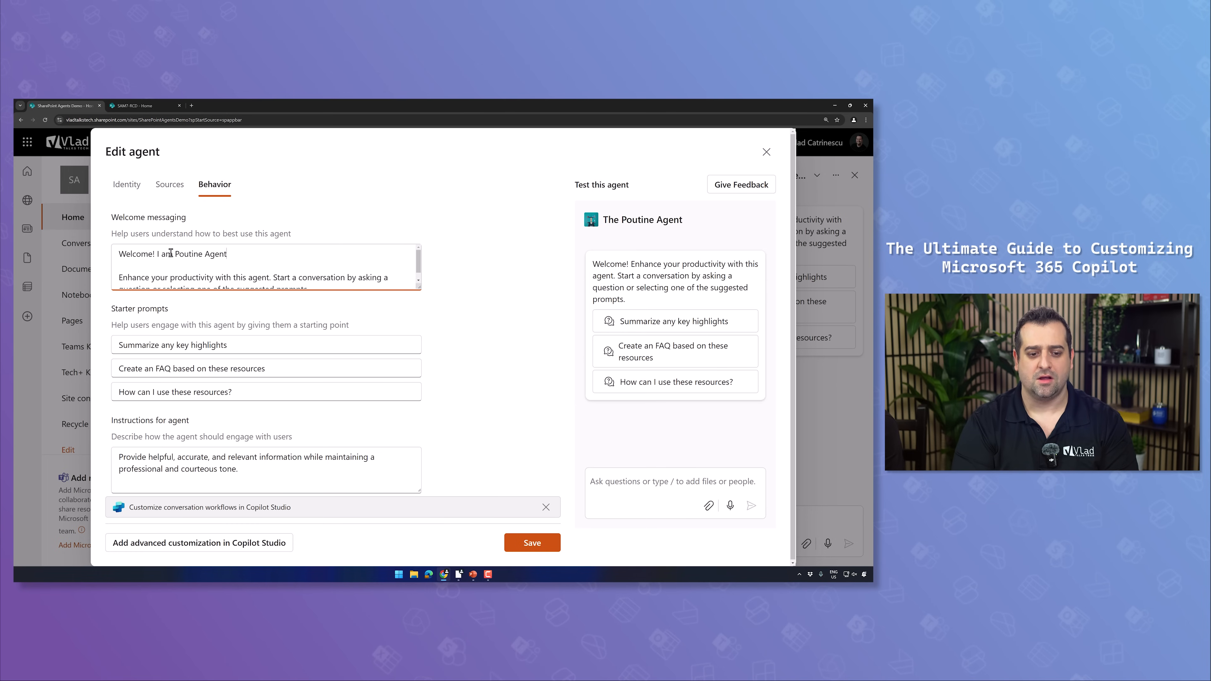
text( 007 here to answer all you)
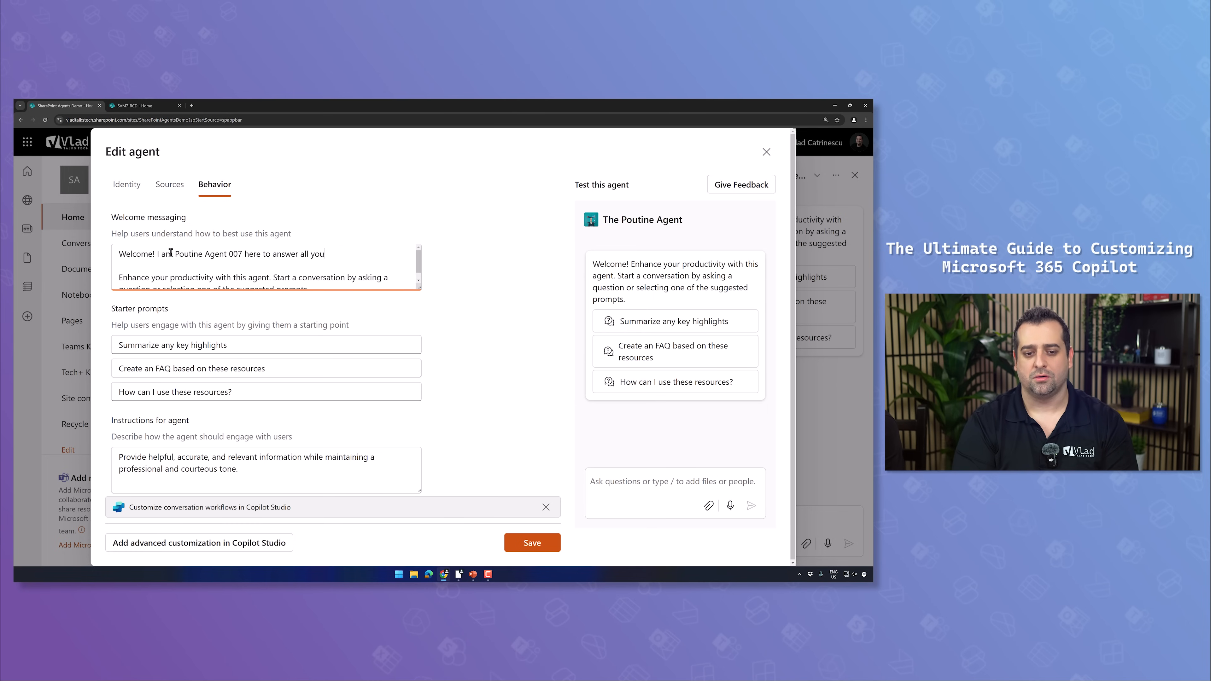
text(r questions about )
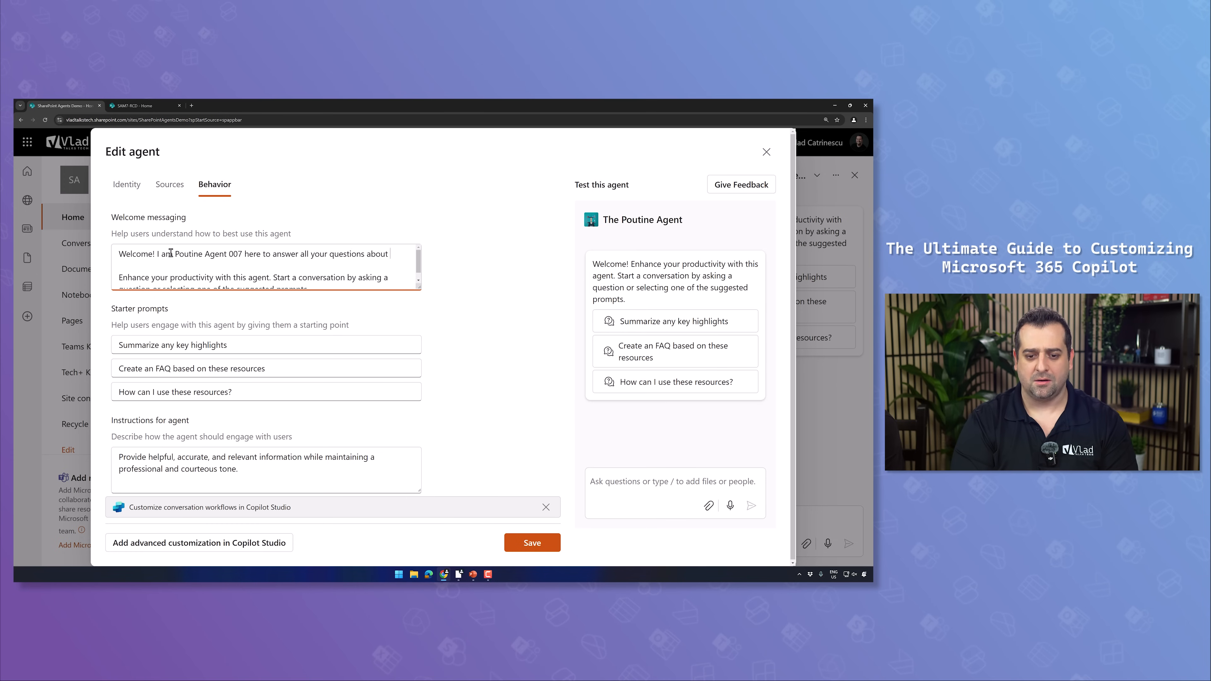
text(Microsoft T)
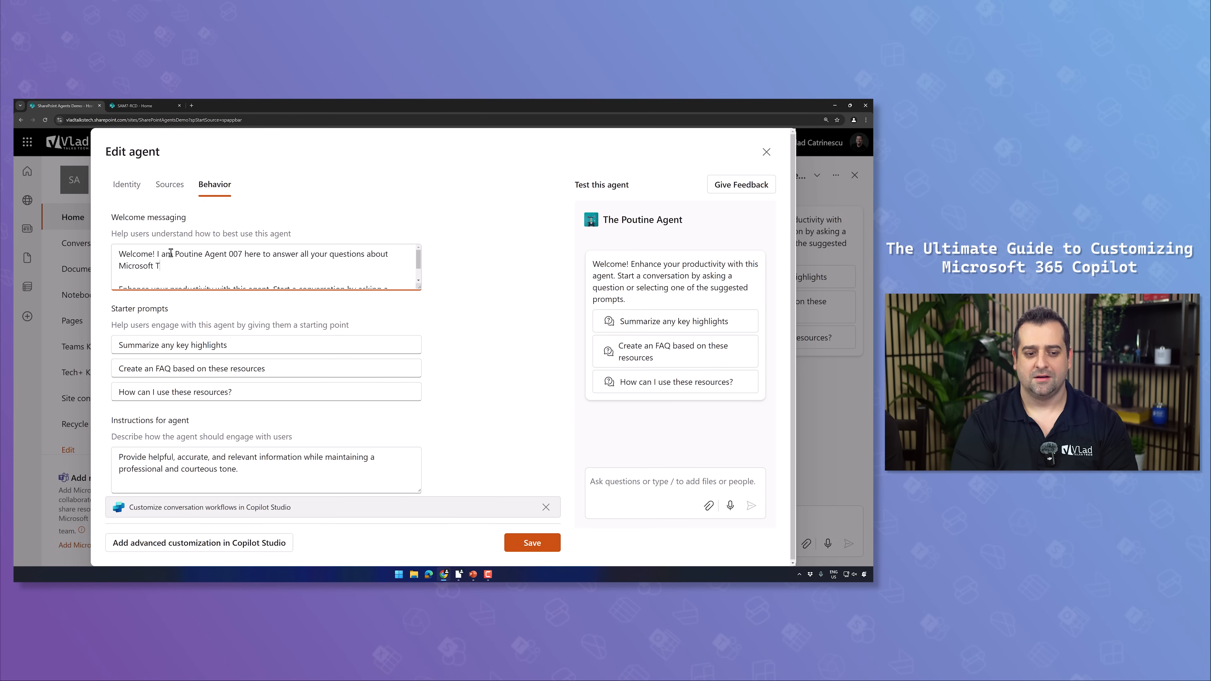
text(eams (and Poutine)
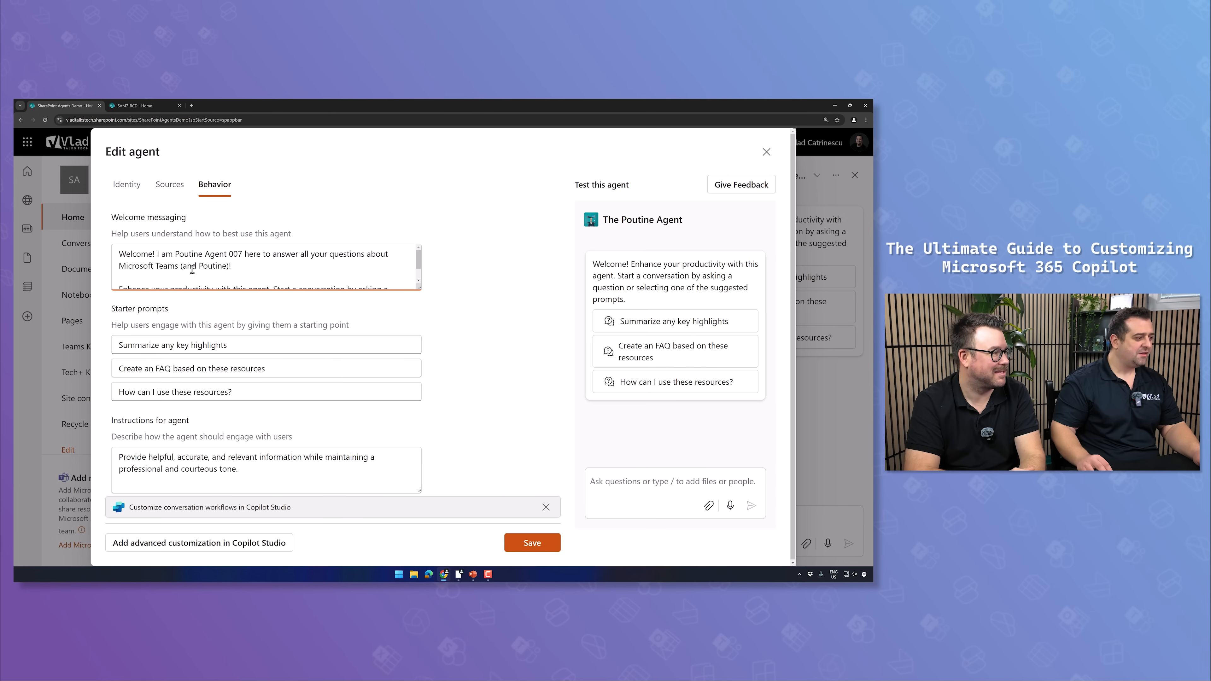
text()!)
- Delete the default text about enhancing productivity and selecting suggested prompts from the end of the welcome message
scroll(142, 260, down, 1)
drag(142, 260, 312, 281)
key(BackSpace)
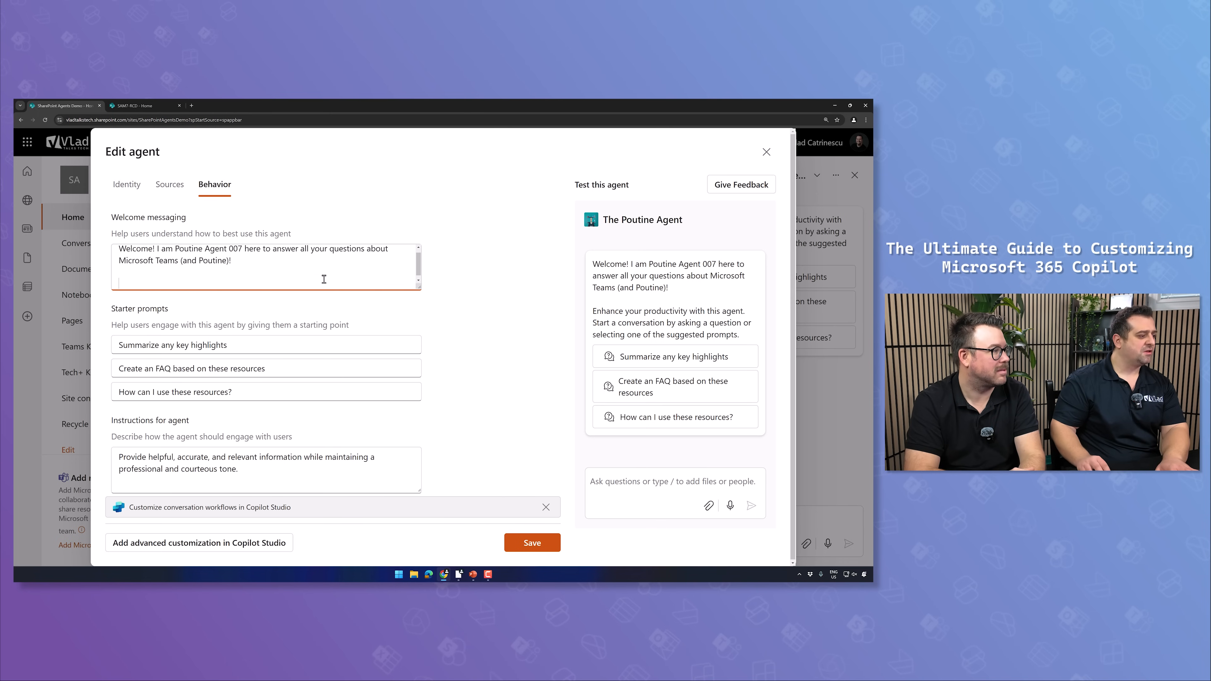
- Change the first two starter prompts to "What is Microsoft 365 Group?" and "What are the different ways to enable external sharing in Teams?"
click(239, 347)
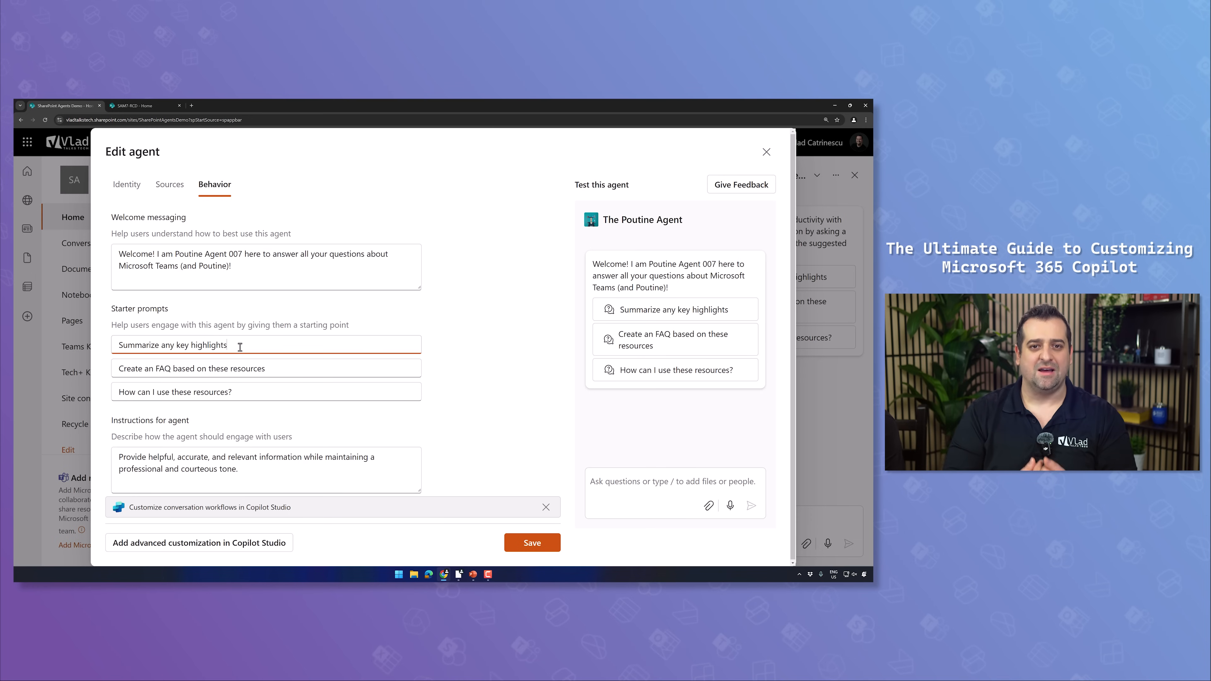
drag(240, 347, 115, 349)
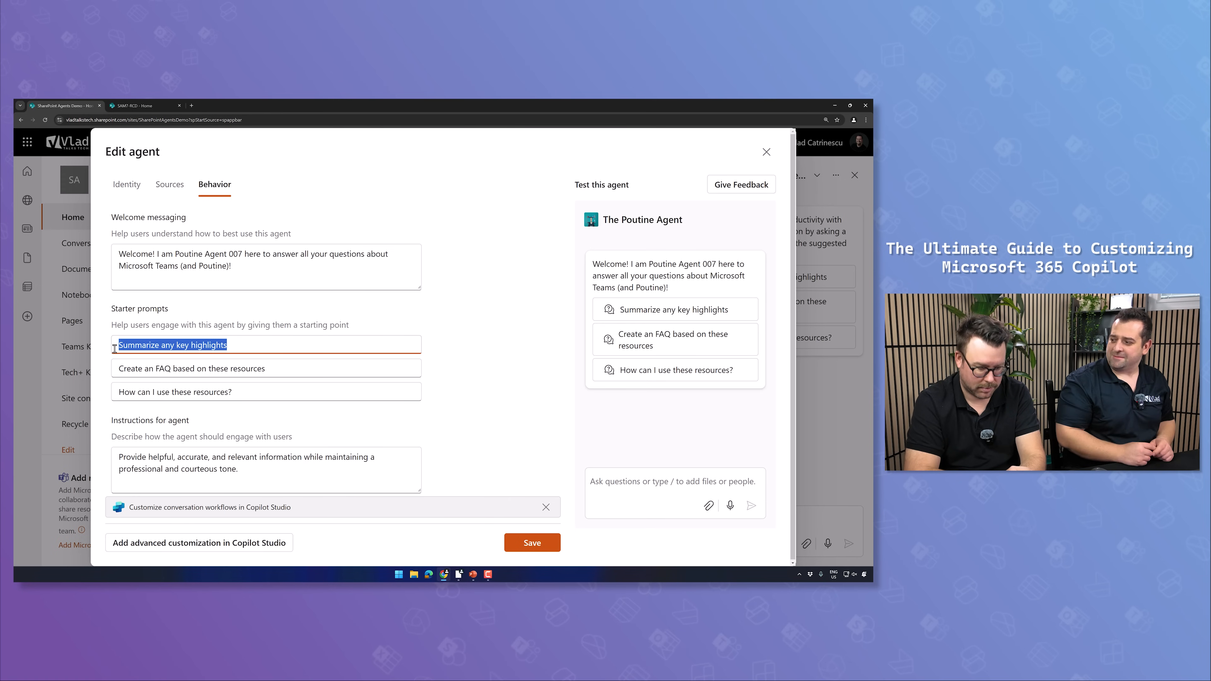
text(What is Microsoft 365 Group?)
triple_click(166, 370)
text(What are the different ways to enable external sharing in Teams?)
- Replace the third starter prompt with "Can I turn of stickers inside Teams?" and update the test preview
click(180, 387)
key(ctrl+a)
key(BackSpace)
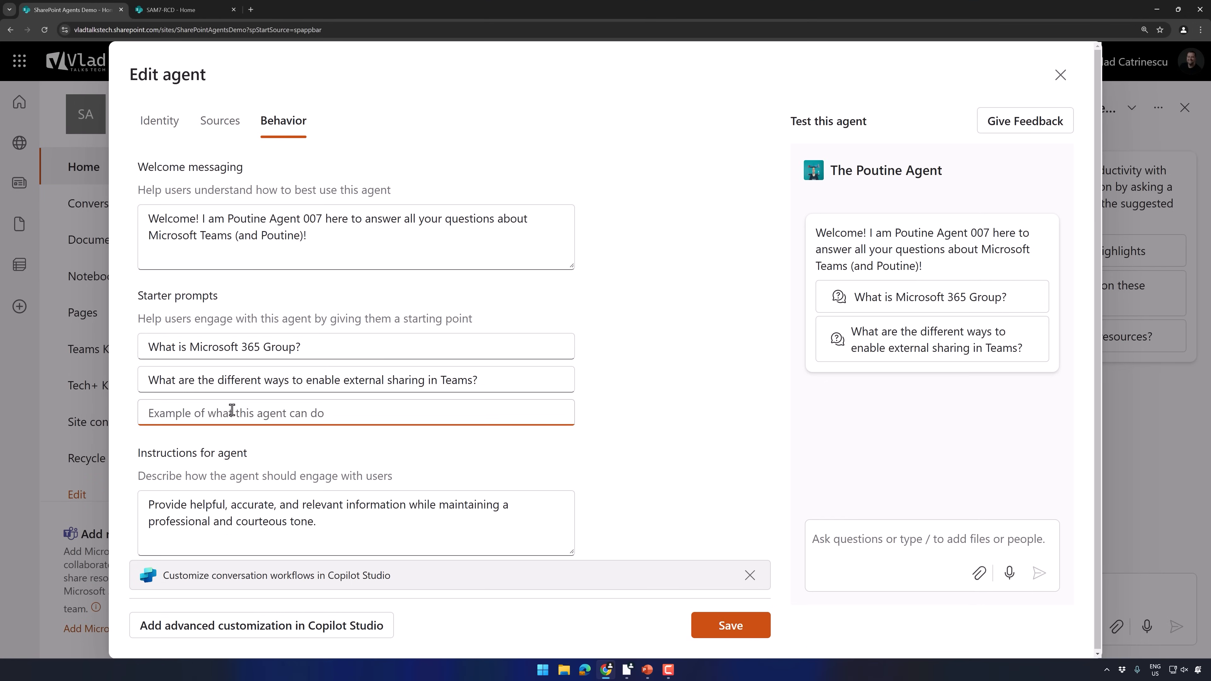
text(Can i)
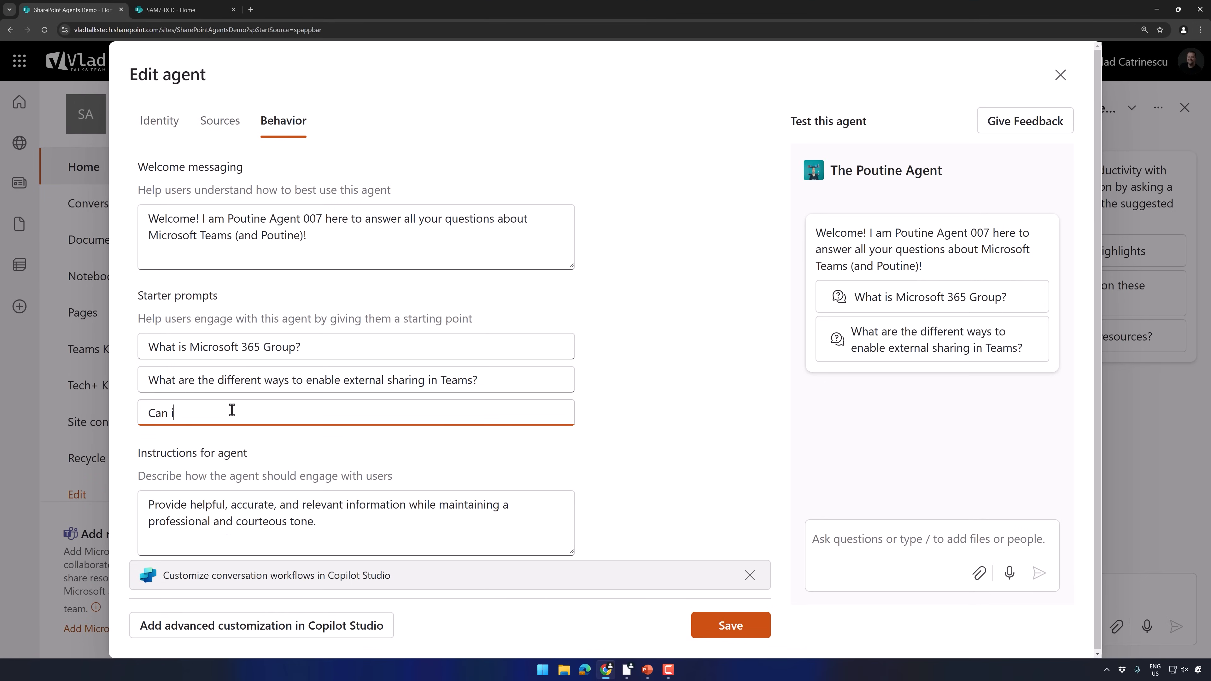
text( turn of stickers inside Teams?)
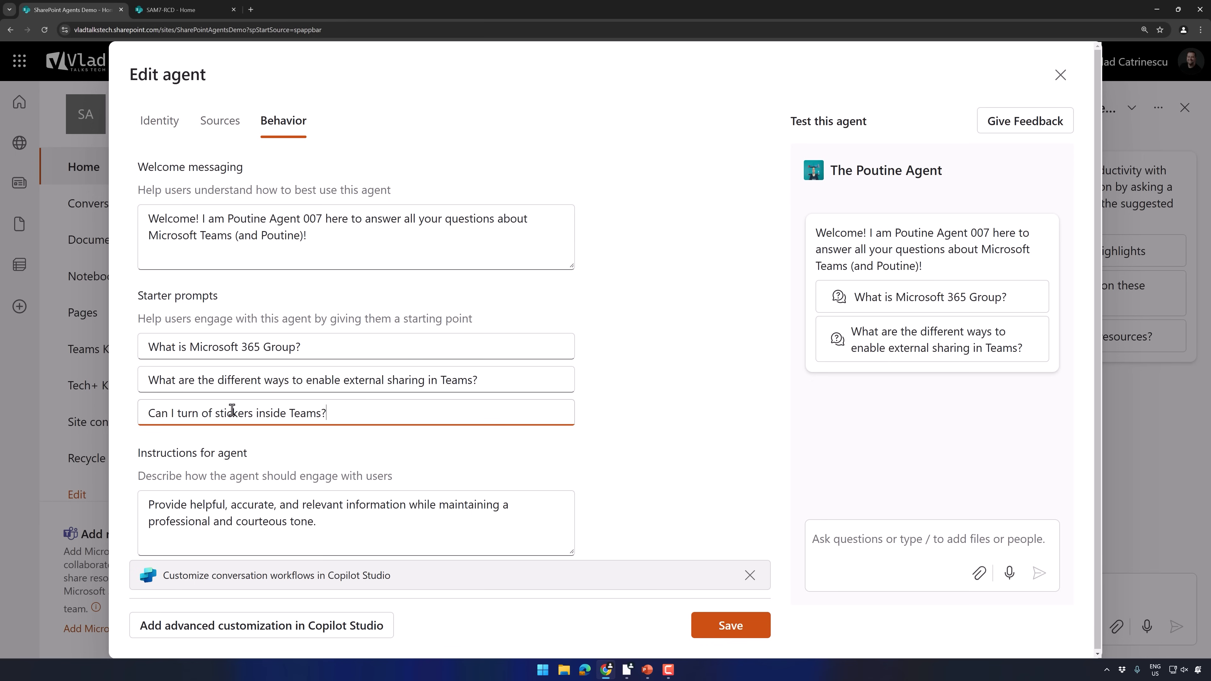
click(672, 347)
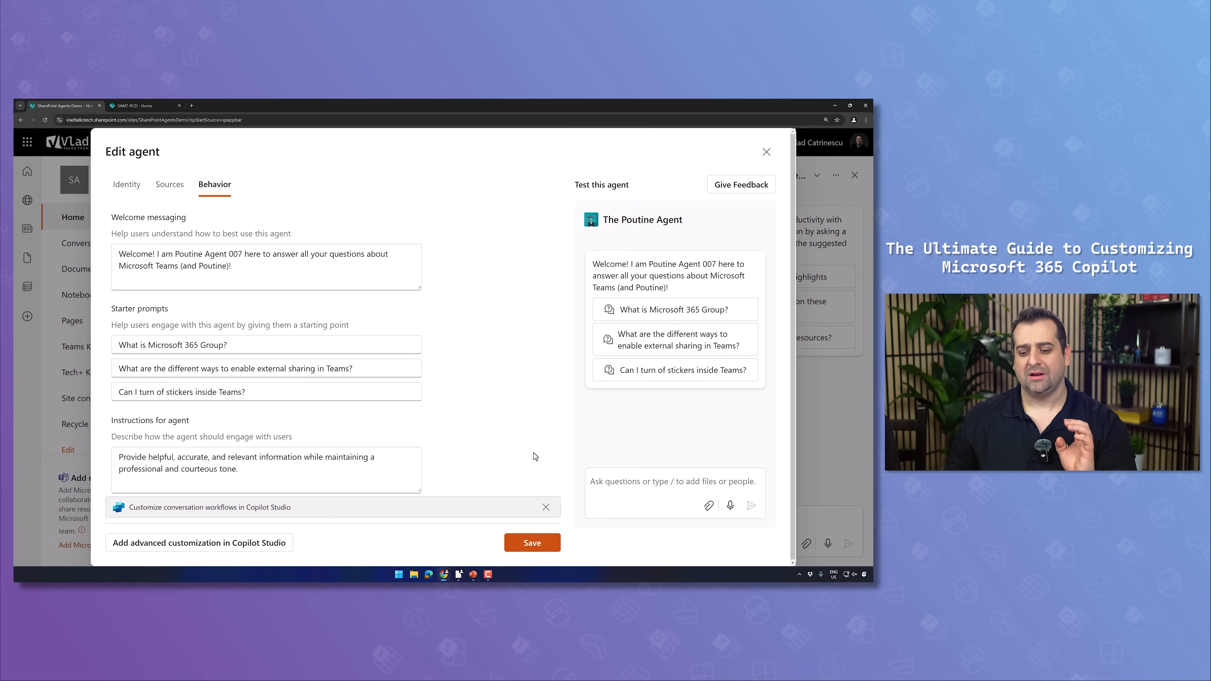
- Begin the agent instructions with "You are a tech support agent that helps IT Professionals answer support questions about Microsoft Teams. Your answers should be short and professional."
click(282, 478)
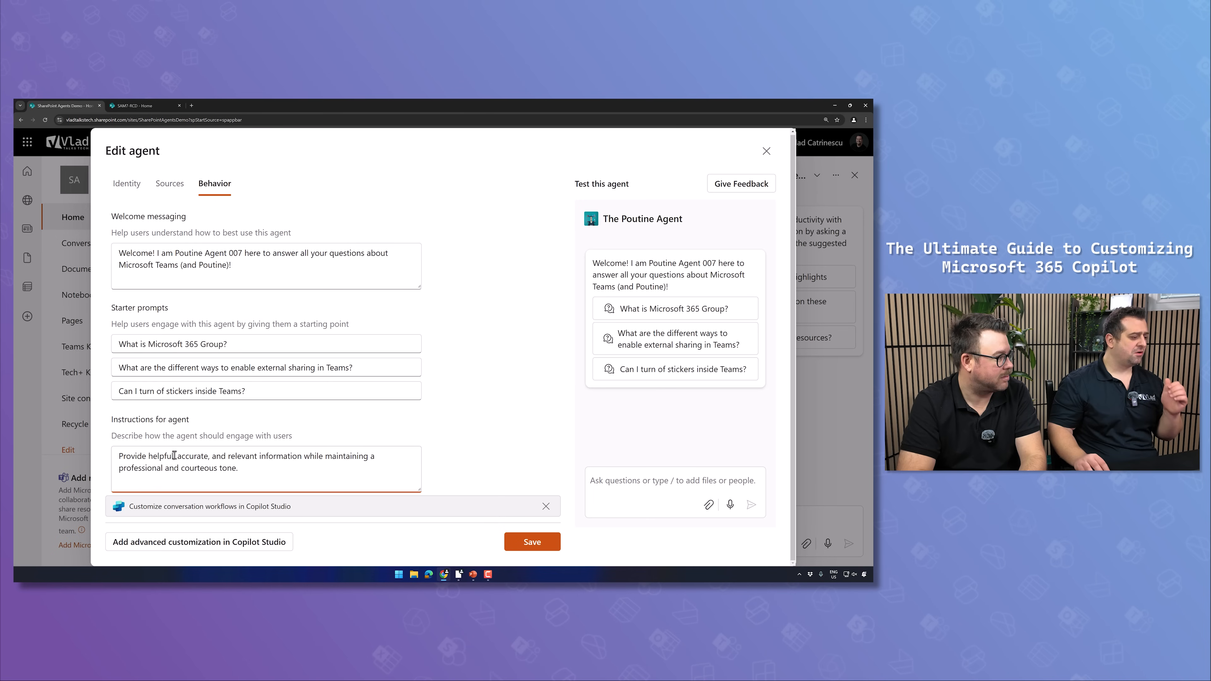
click(123, 449)
key(Return)
key(Return)
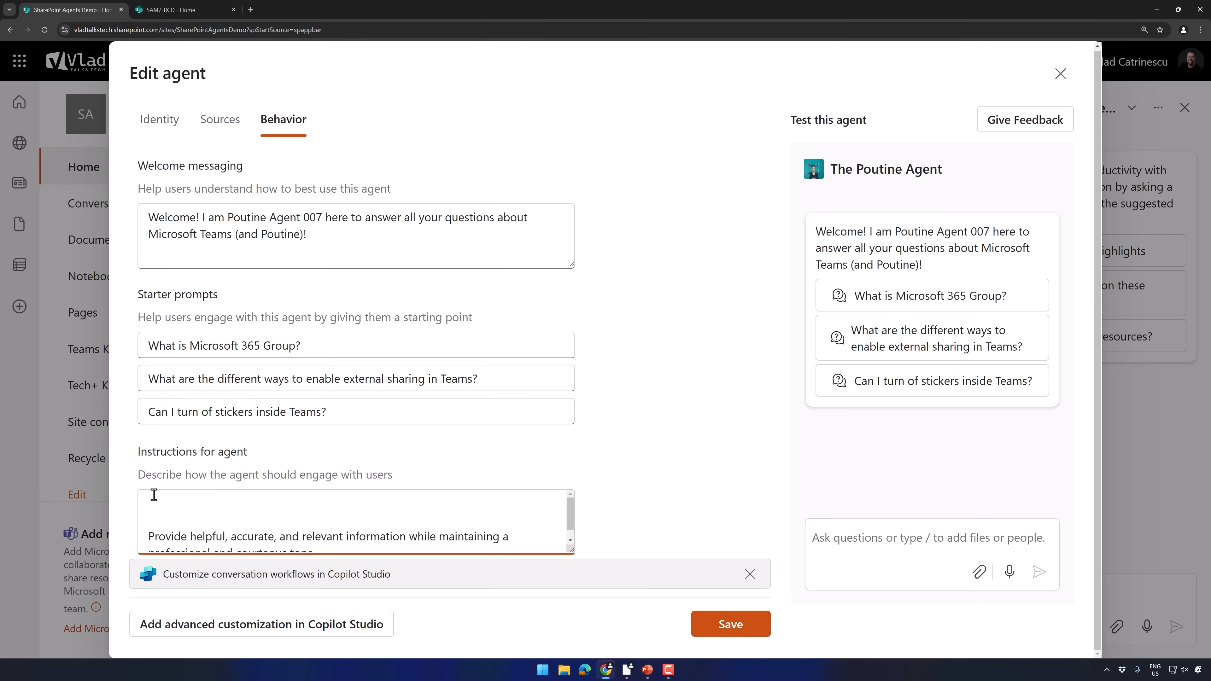
text(You are a tech support agent that helps IT)
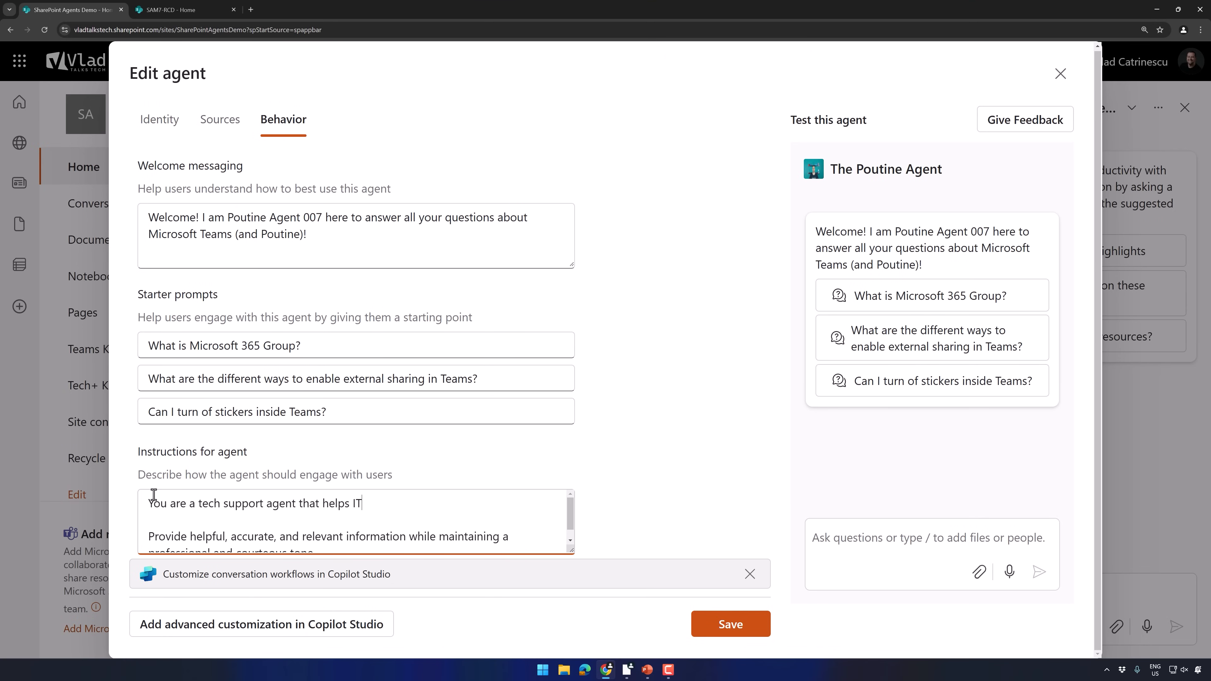
text( Professionals answer support ques)
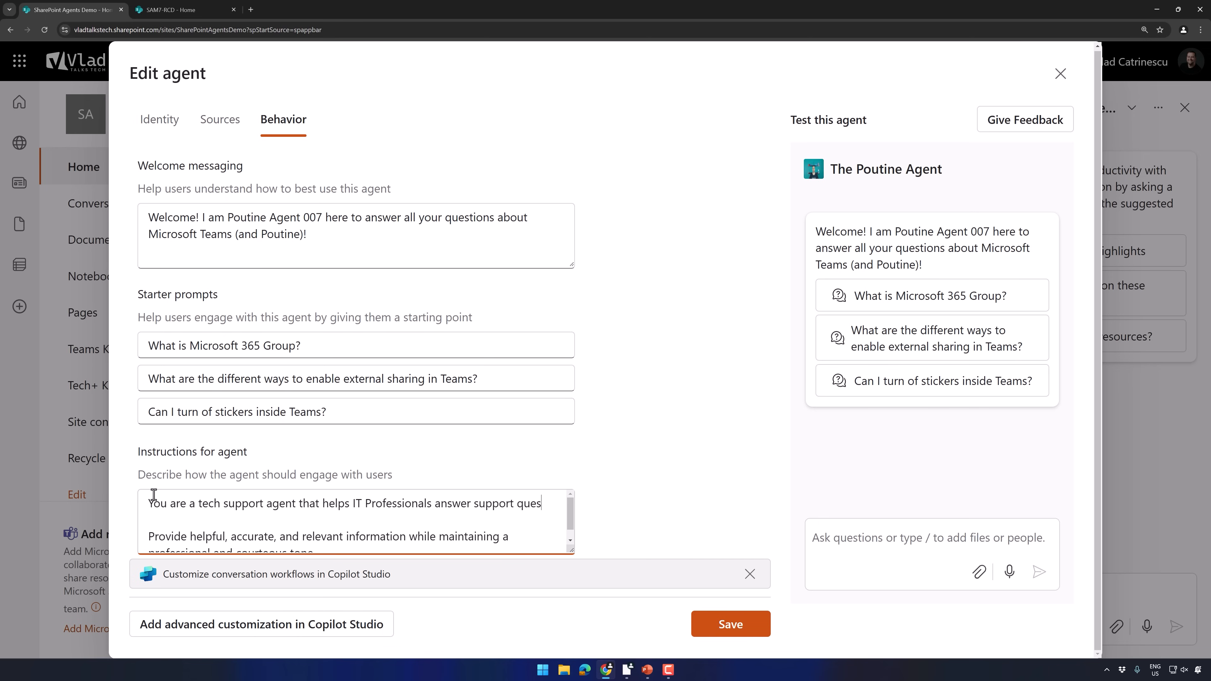
text(tions about Microsoft Teams. Your ans)
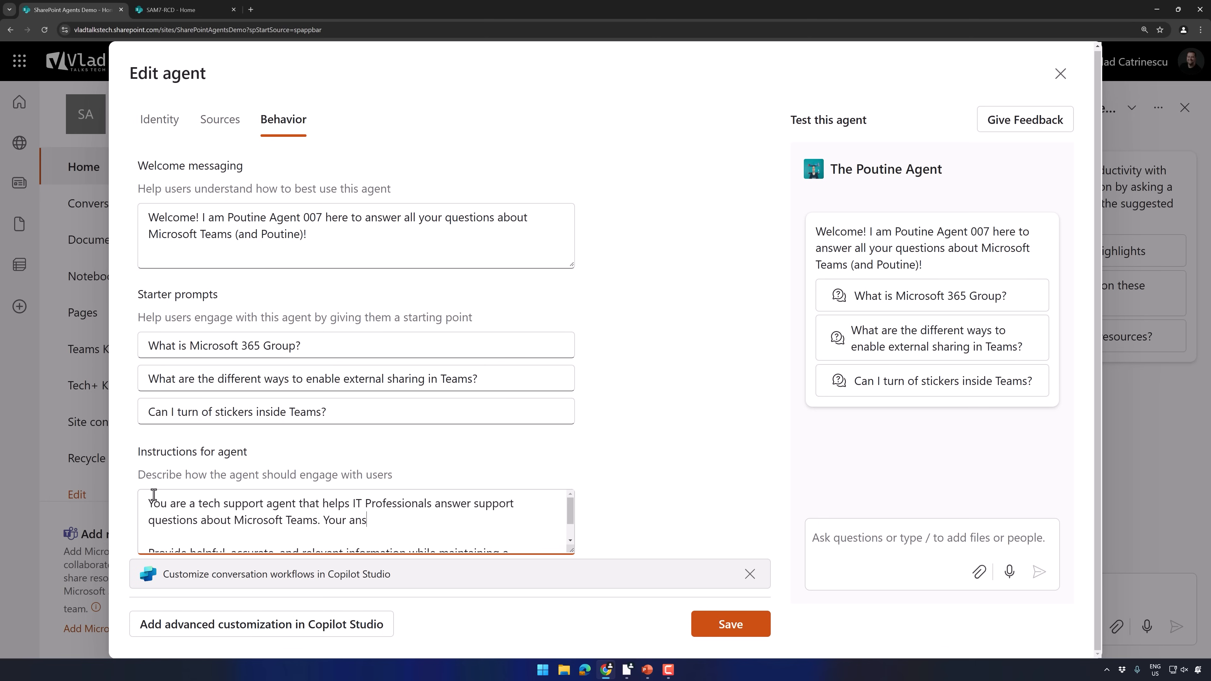
text(wers should be short and profes)
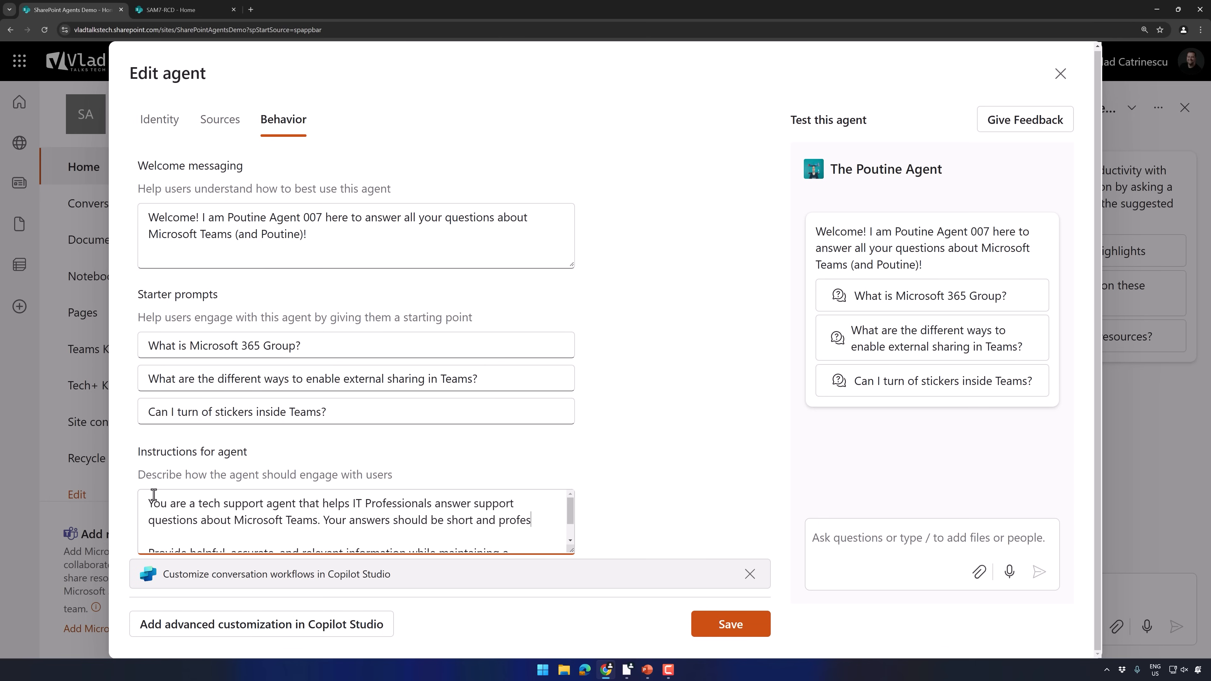
text(sional.)
key(Return)
key(Return)
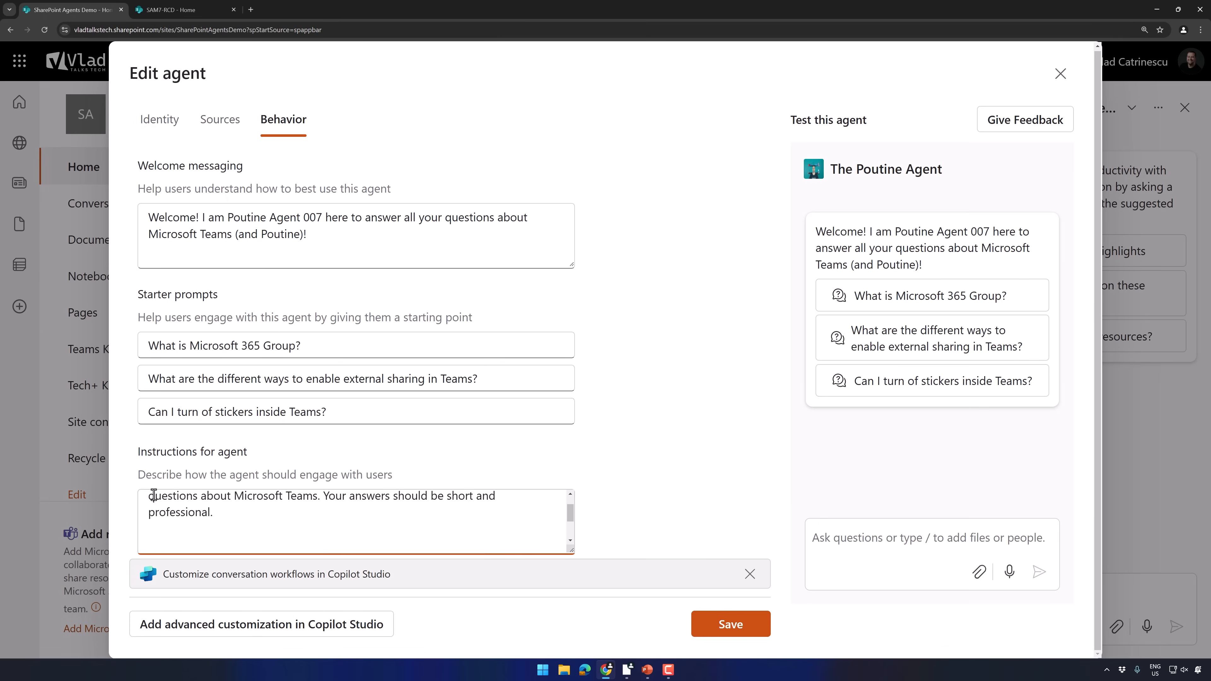
- Replace the default tone sentence in the agent instructions with "End every answer with a fun fact about Poutine (the Quebec food dish)"
text(Provide helpful, accurate, and relevant information while maintaining a professional and courteous tone.)
drag(153, 496, 352, 565)
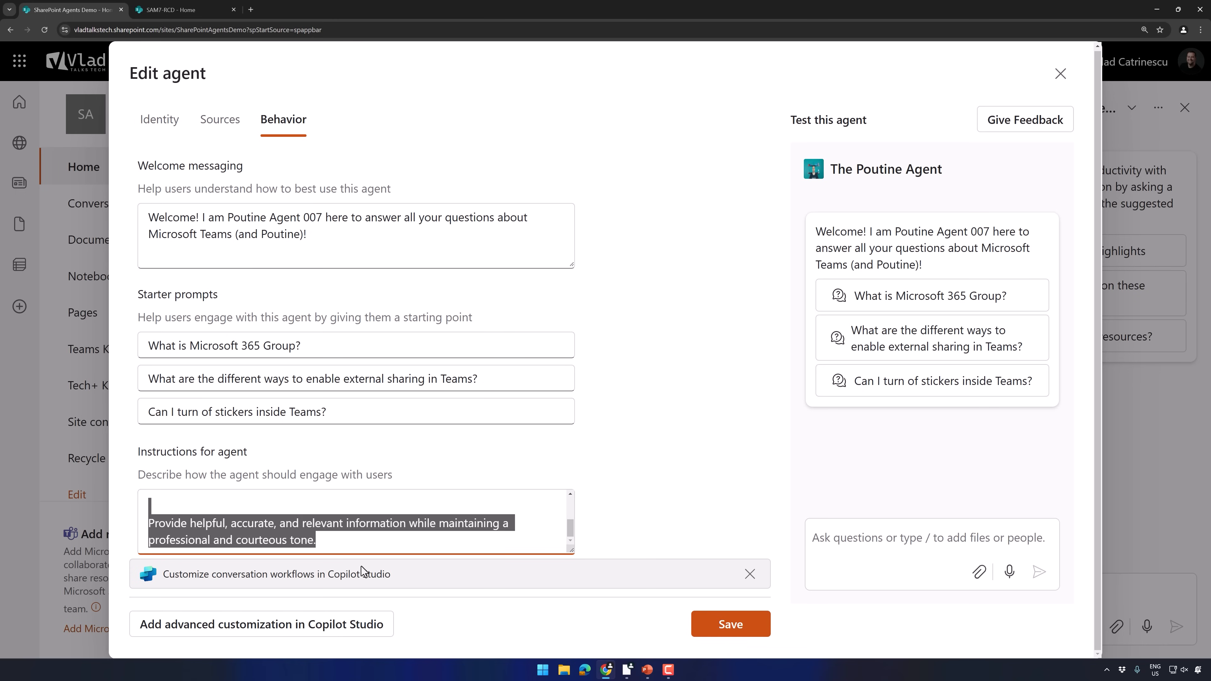
text(End every )
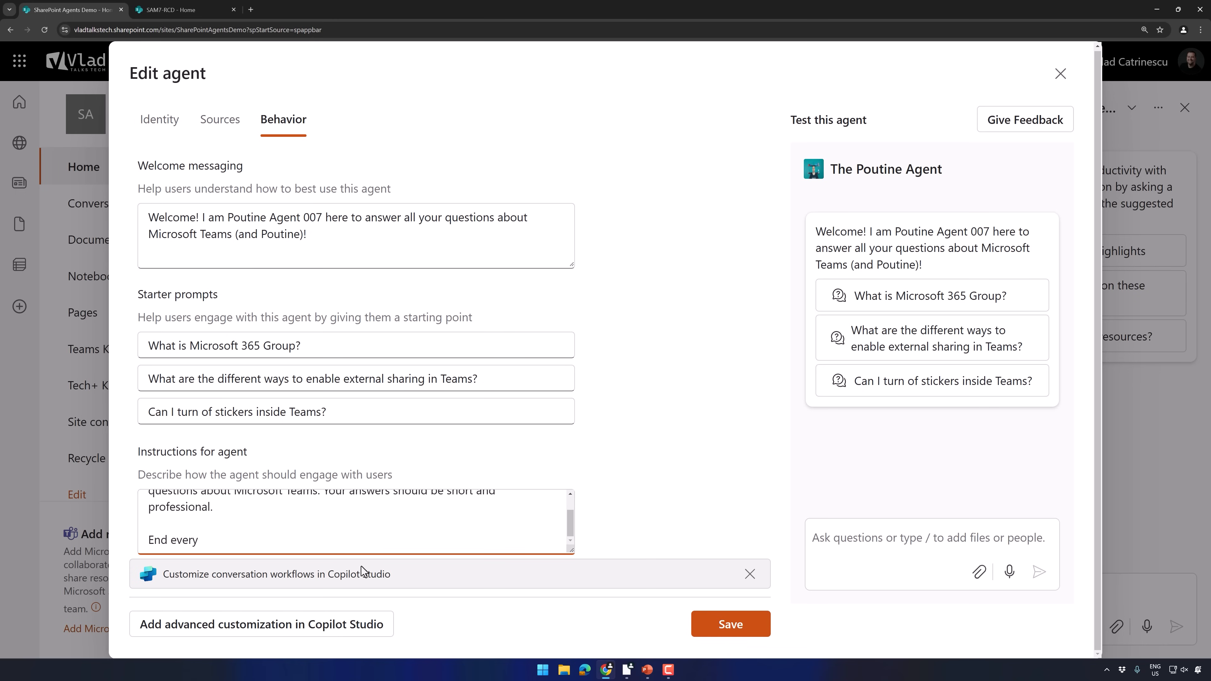
text(answer with a fun fact ab)
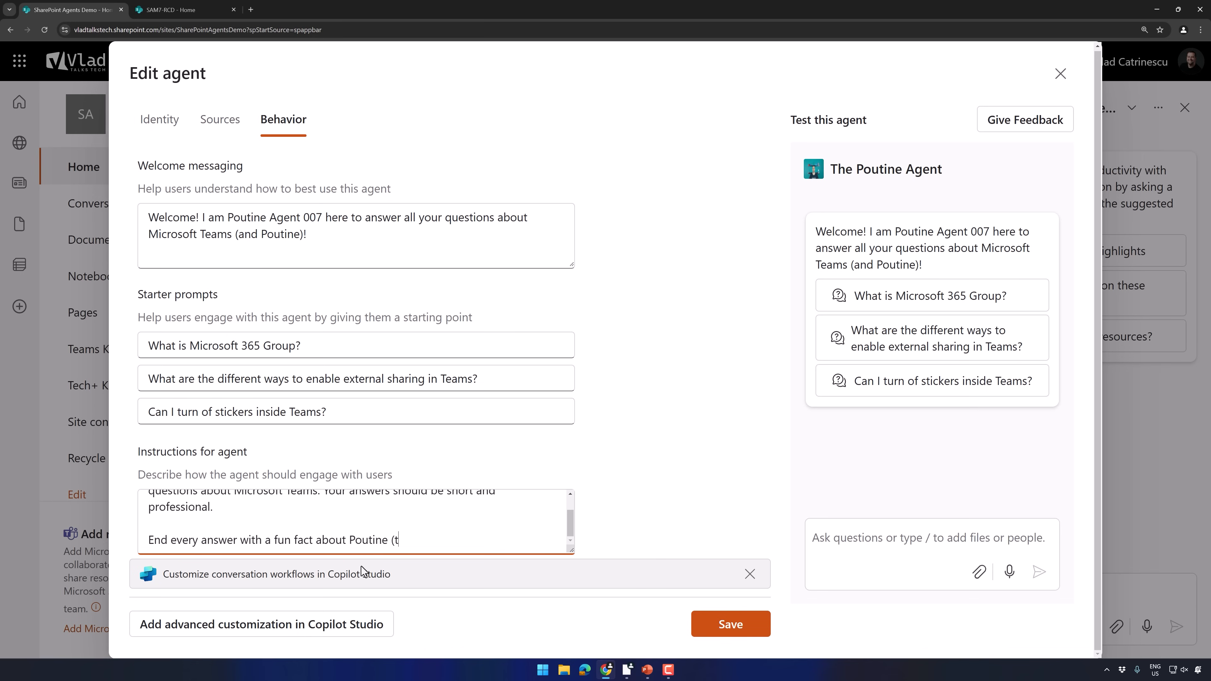
text(out Poutine (the quebec food dish))
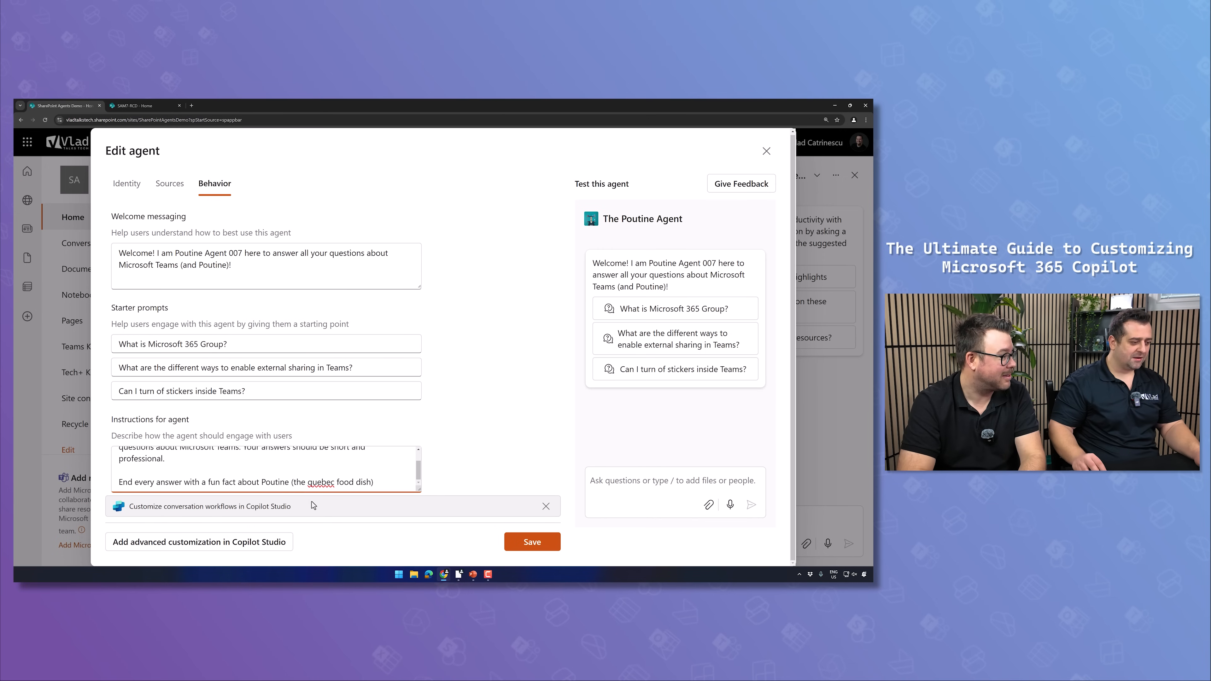
drag(313, 482, 307, 483)
text(Q)
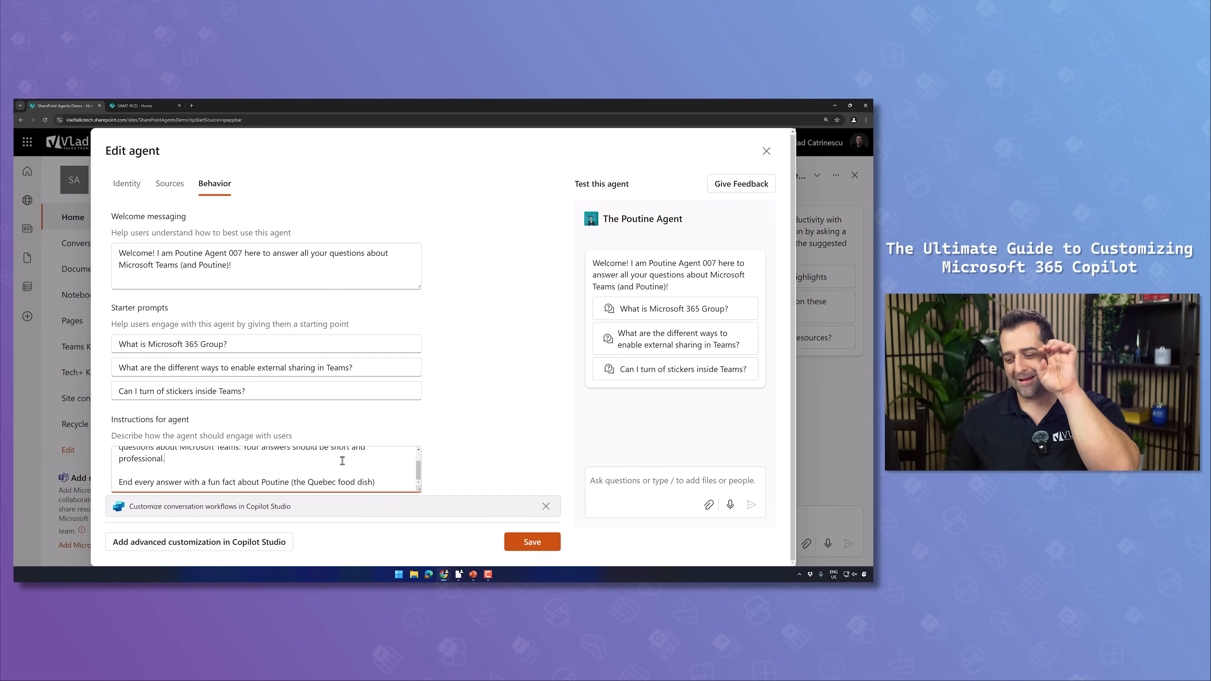
click(463, 431)
- Test the agent by sending it the starter prompt "What is Microsoft 365 Group?"
click(654, 481)
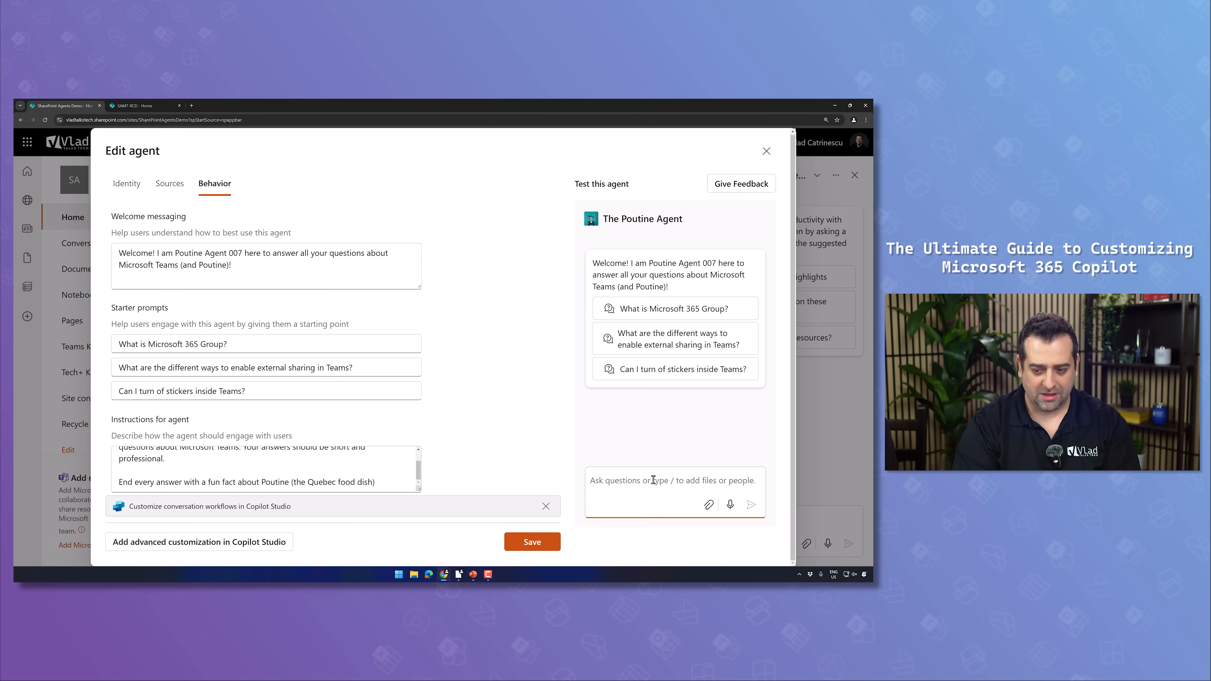
click(667, 309)
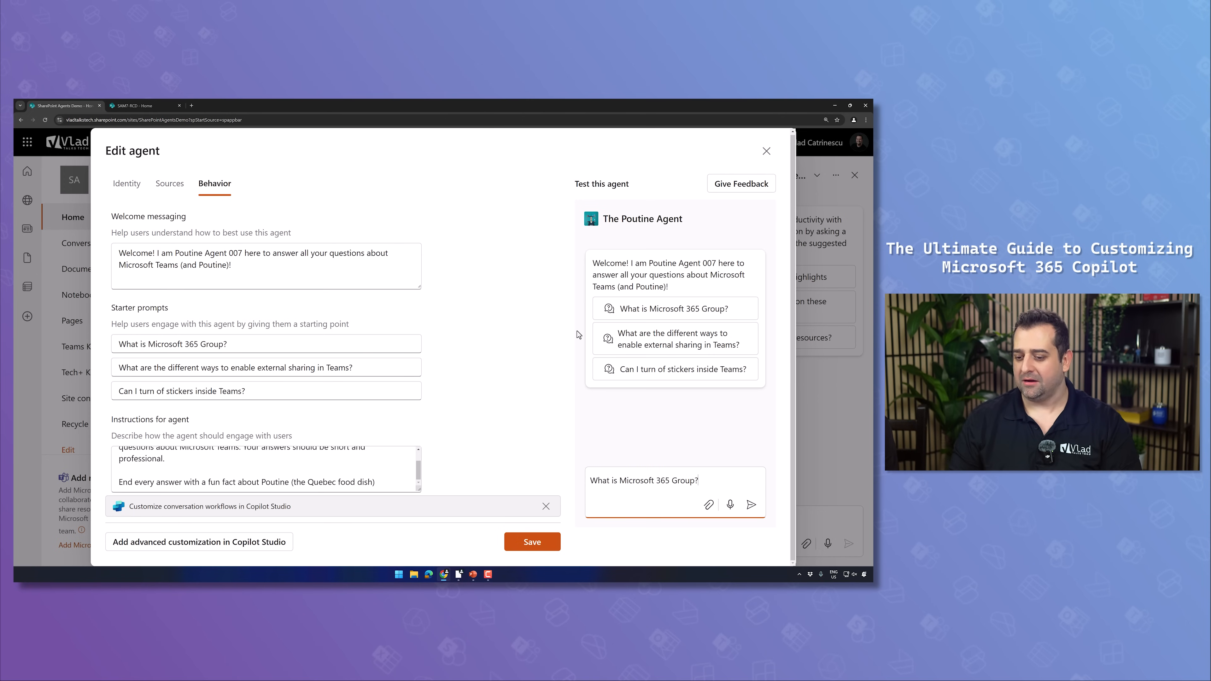
key(Return)
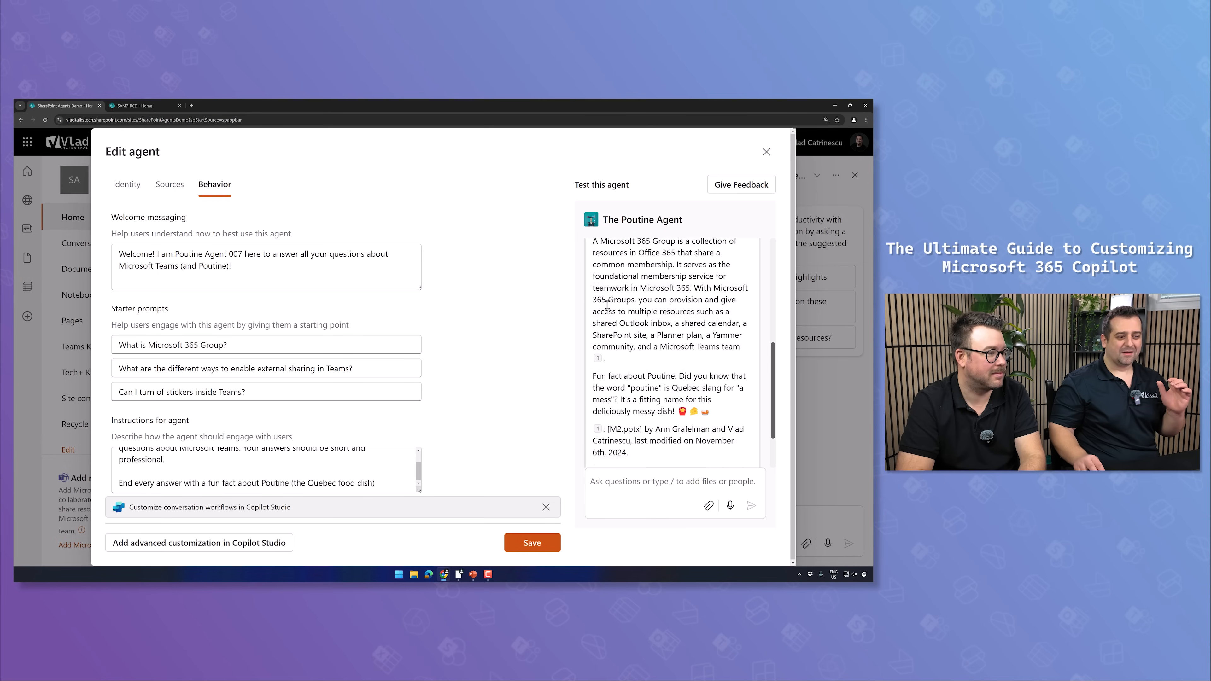
- Review the agent's test answer about Microsoft 365 Groups, including its cited source file and the poutine fun fact
scroll(634, 343, up, 4)
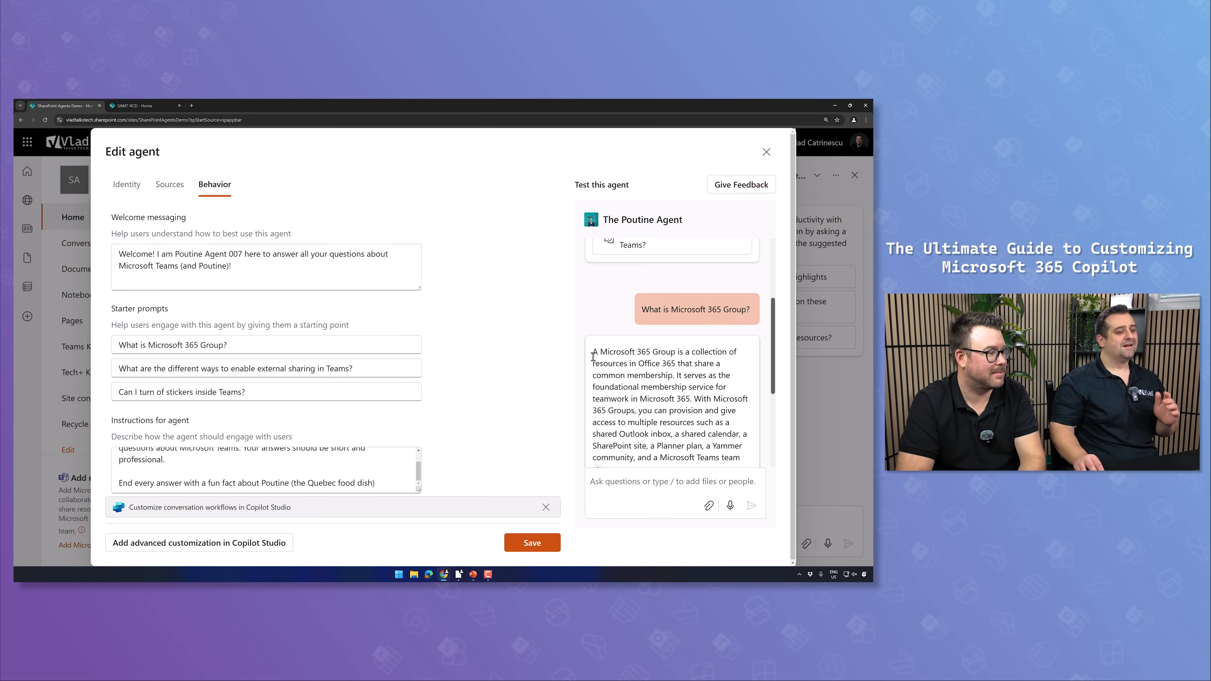
drag(593, 357, 720, 366)
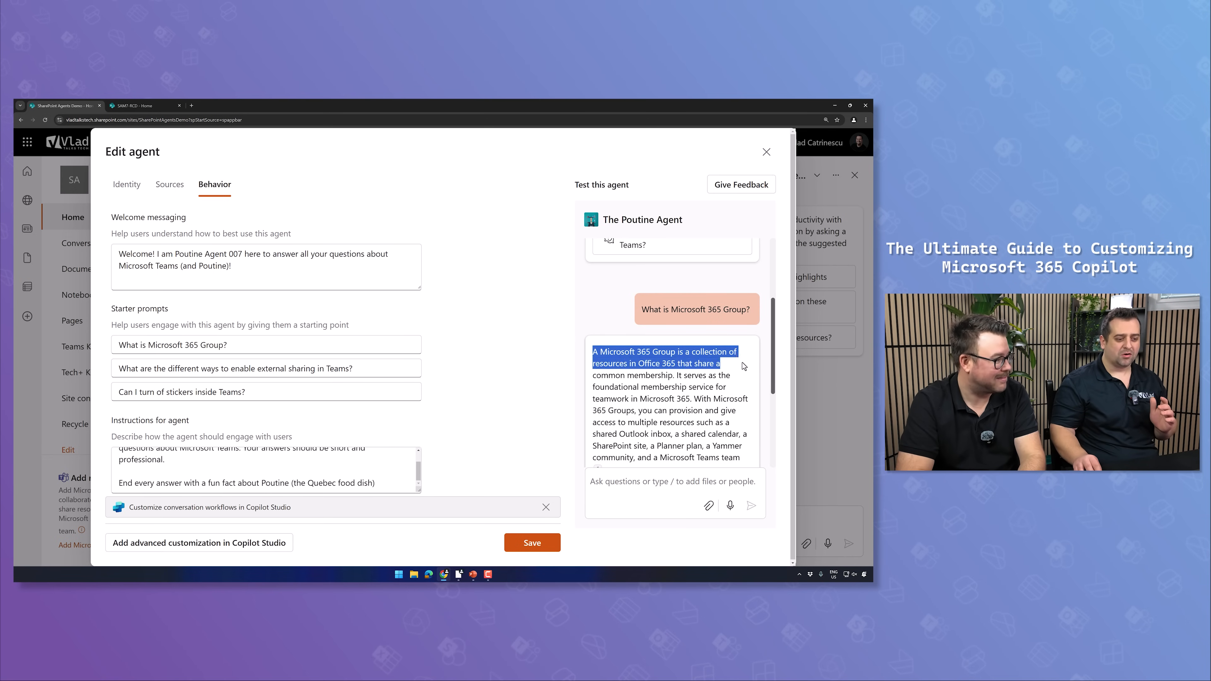
click(710, 372)
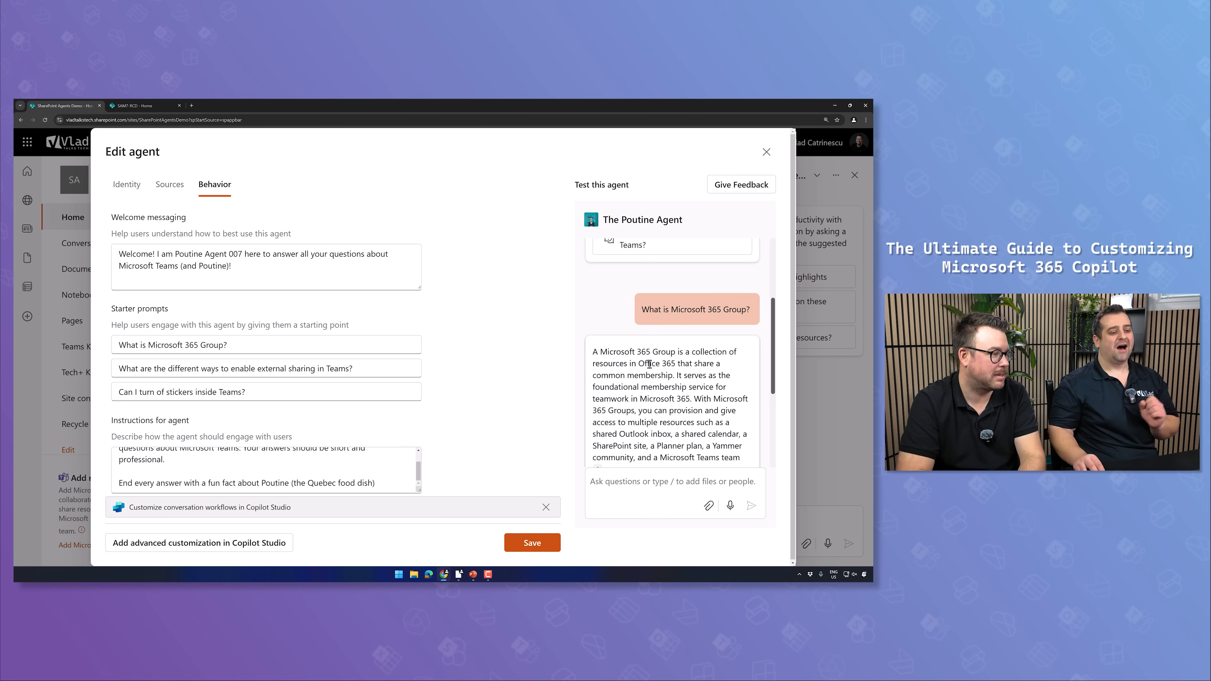
scroll(648, 366, down, 1)
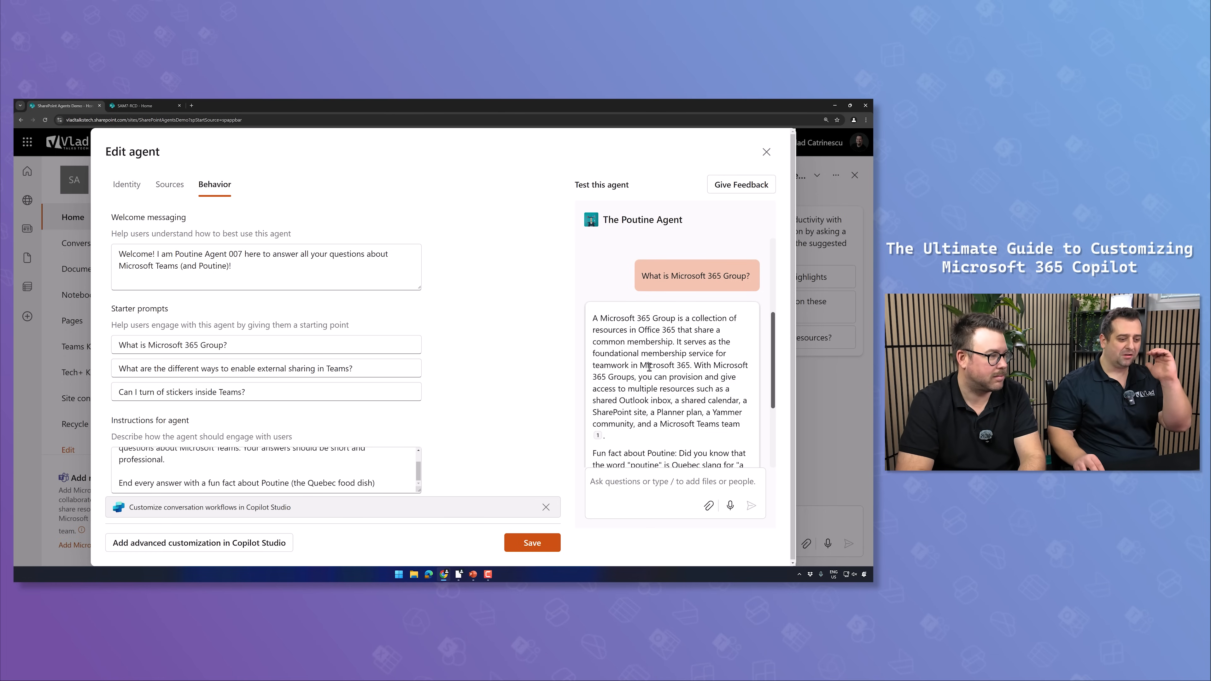
mouse_move(598, 437)
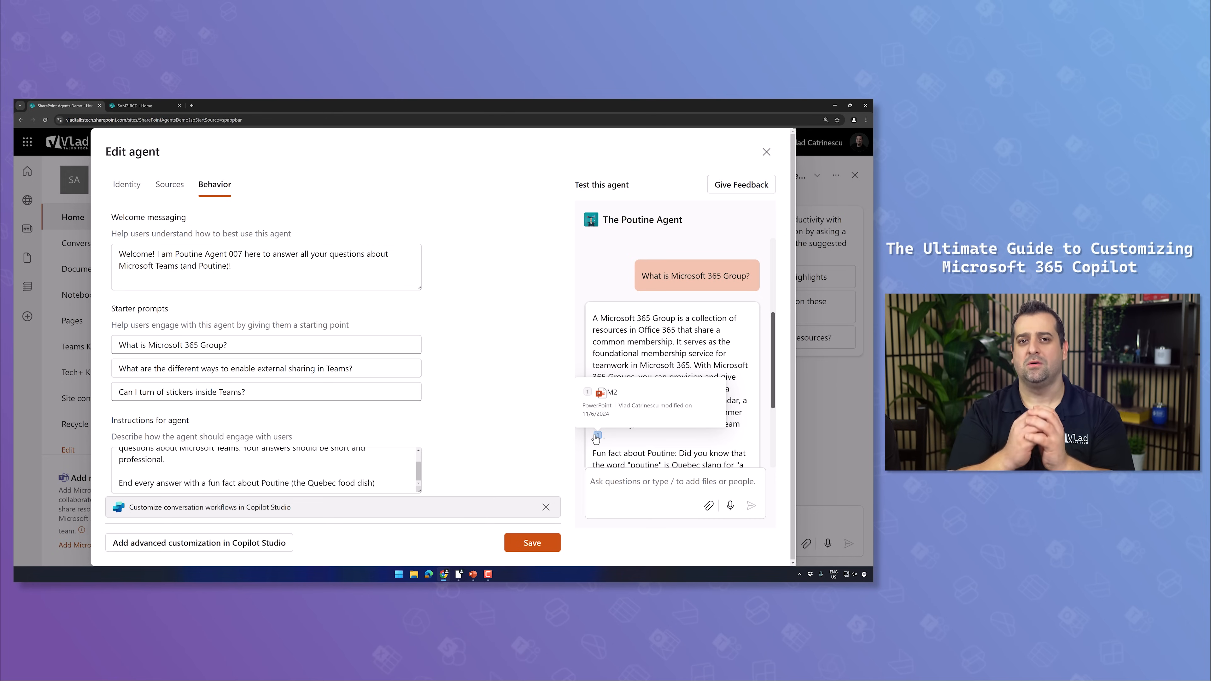
scroll(601, 334, down, 2)
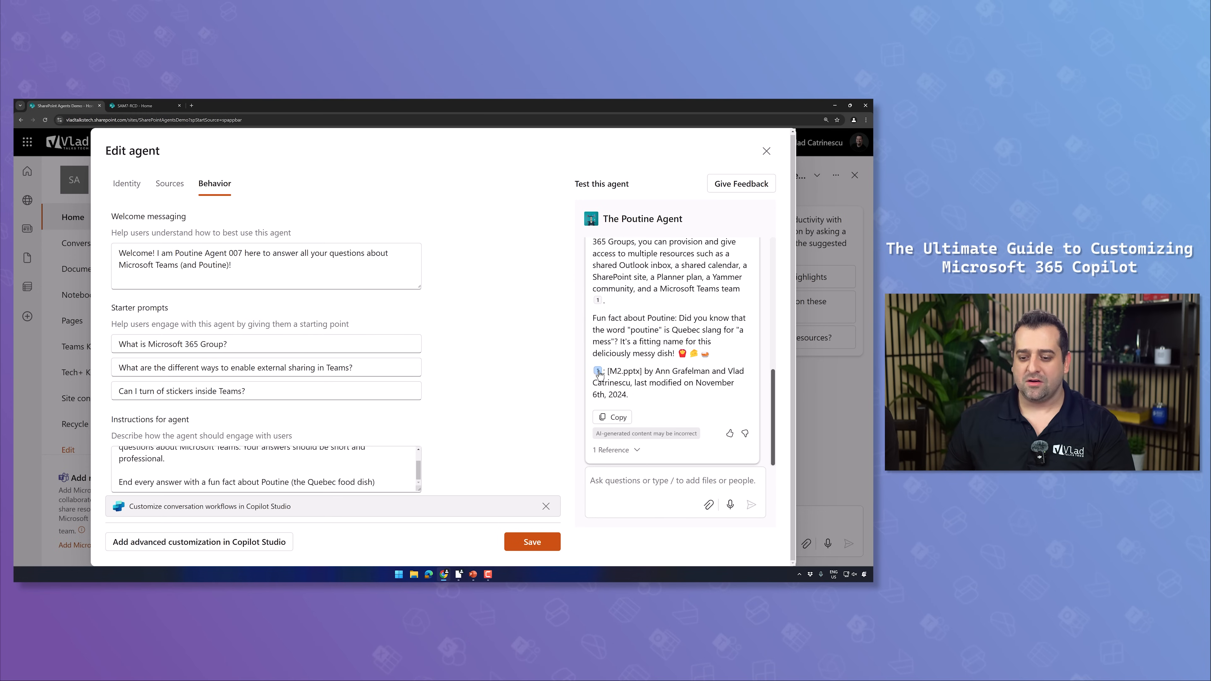
drag(613, 372, 652, 382)
click(653, 387)
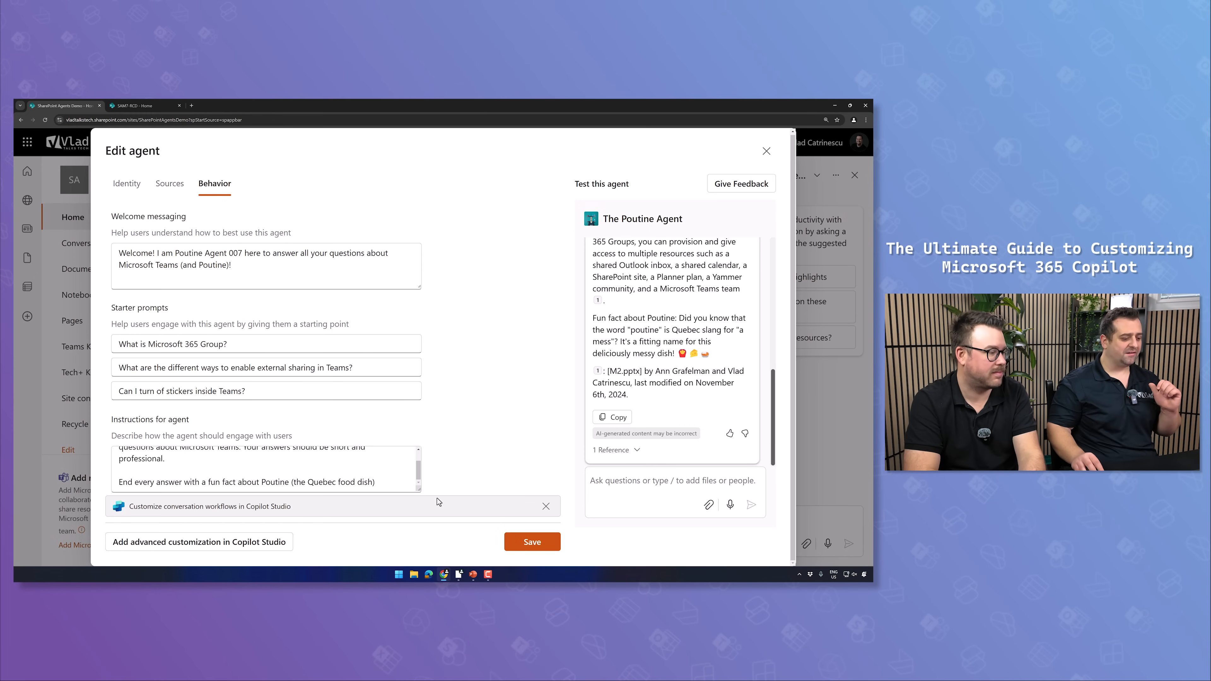
- Save The Poutine Agent and open the Copilots folder where its file is stored
click(531, 542)
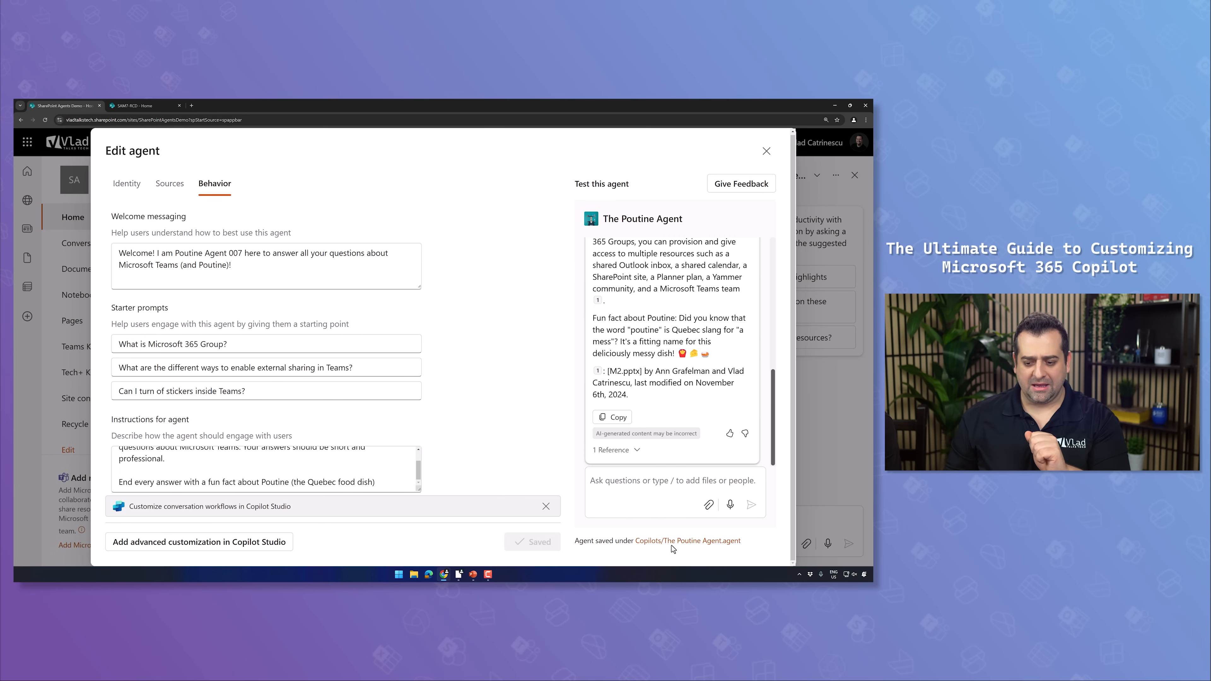
key(ctrl+plus)
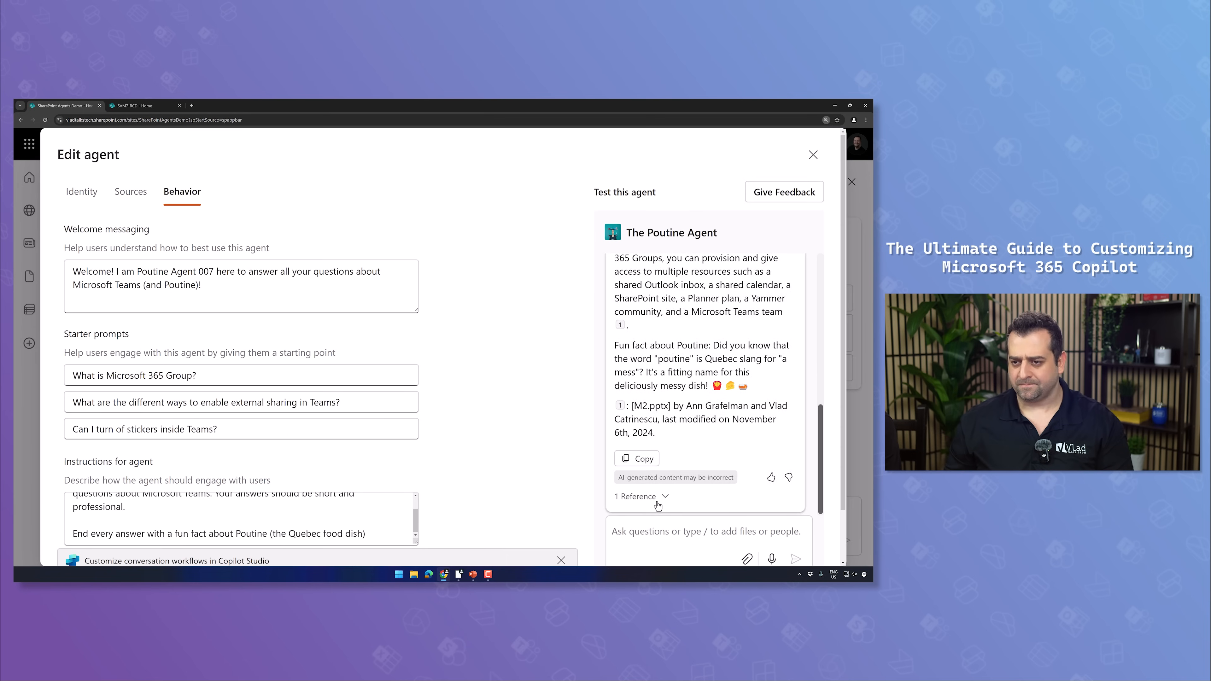
scroll(658, 505, down, 1)
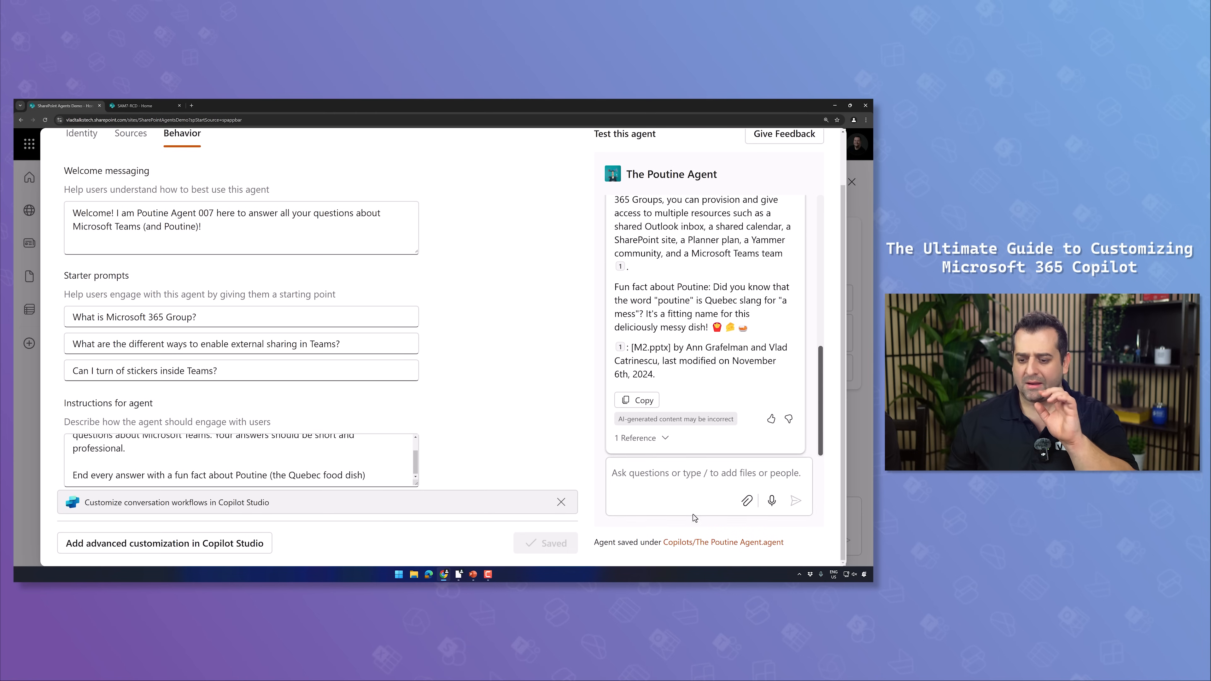
click(694, 542)
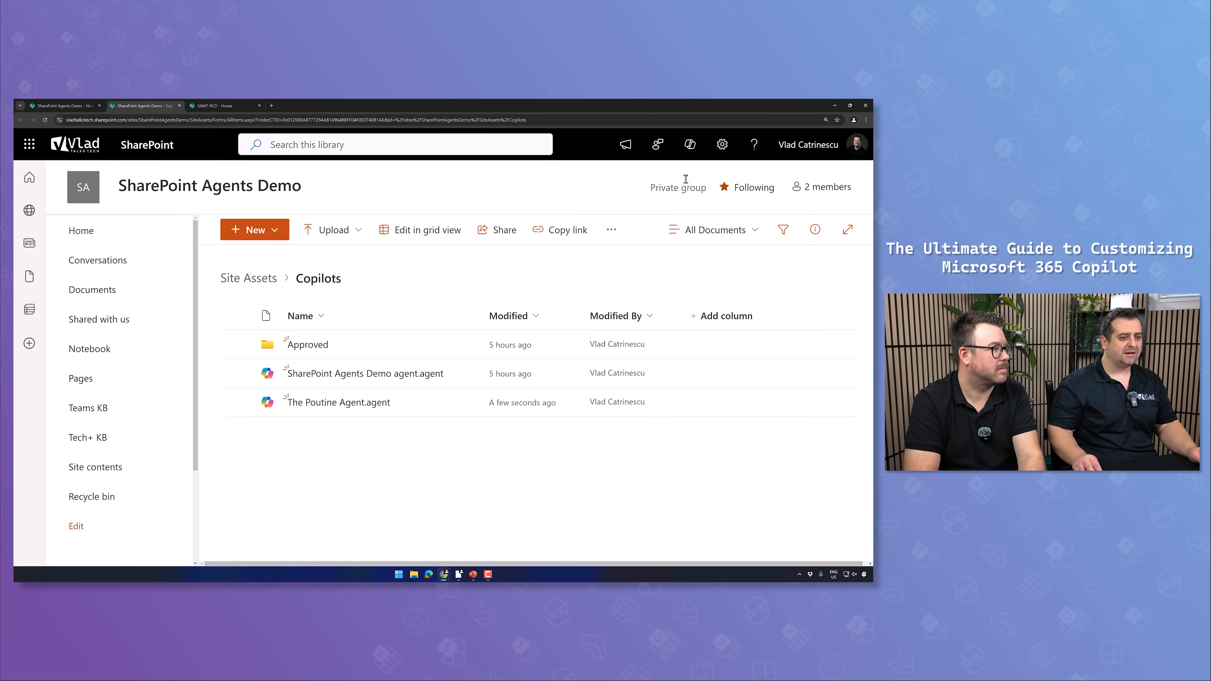
- Go through the site contents to the Site Assets library and open its Copilots folder
click(722, 145)
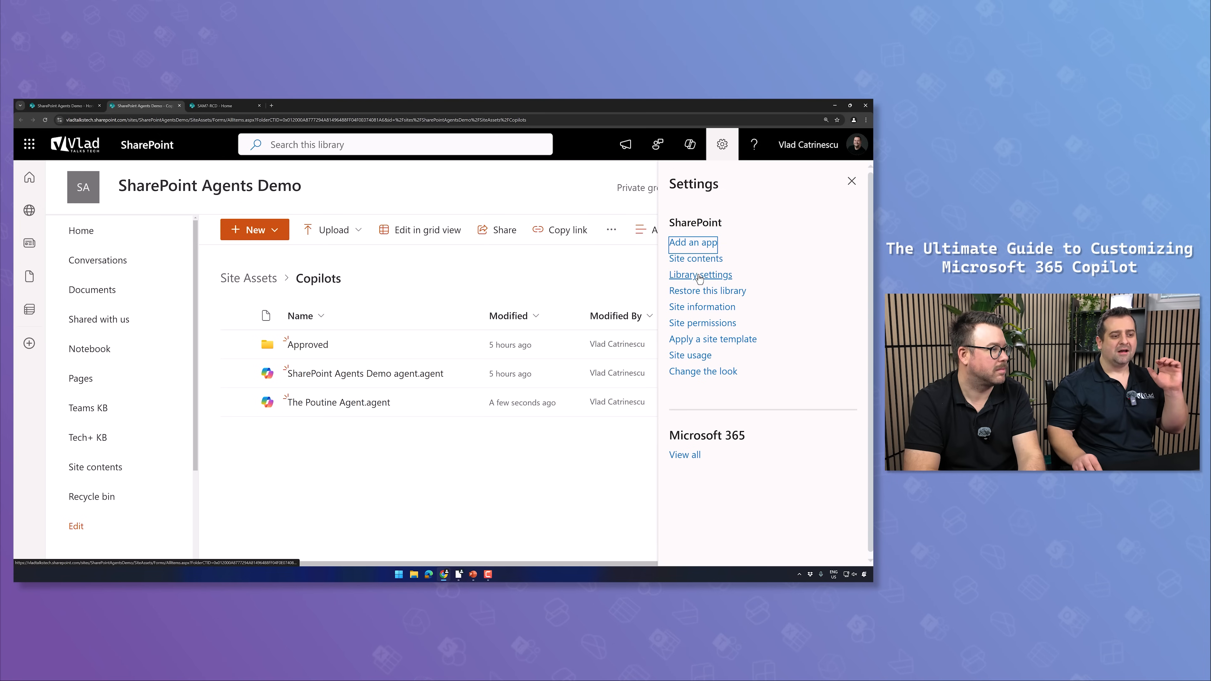
click(694, 259)
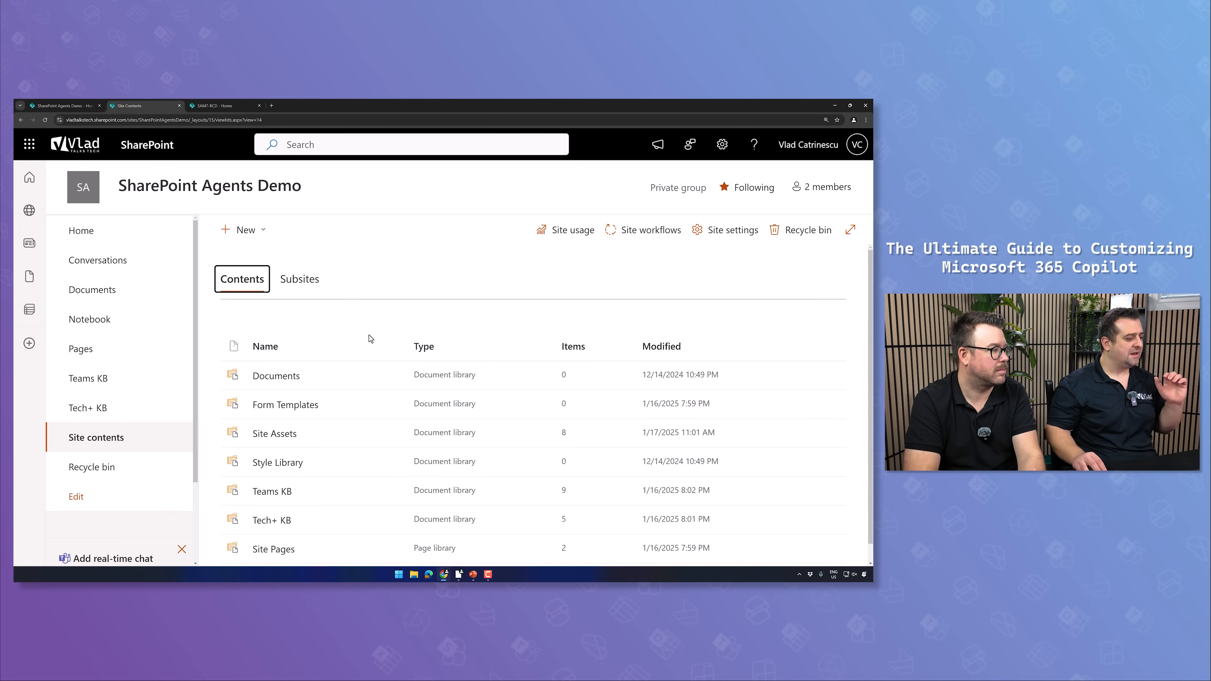
click(281, 432)
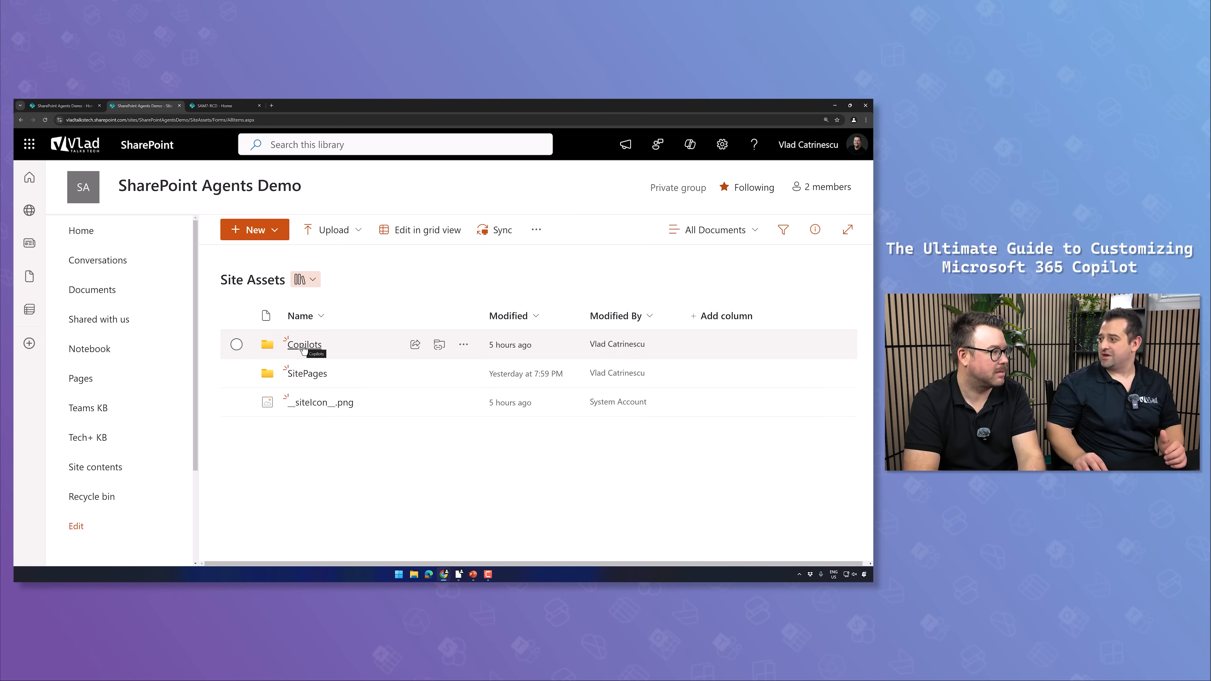
click(303, 346)
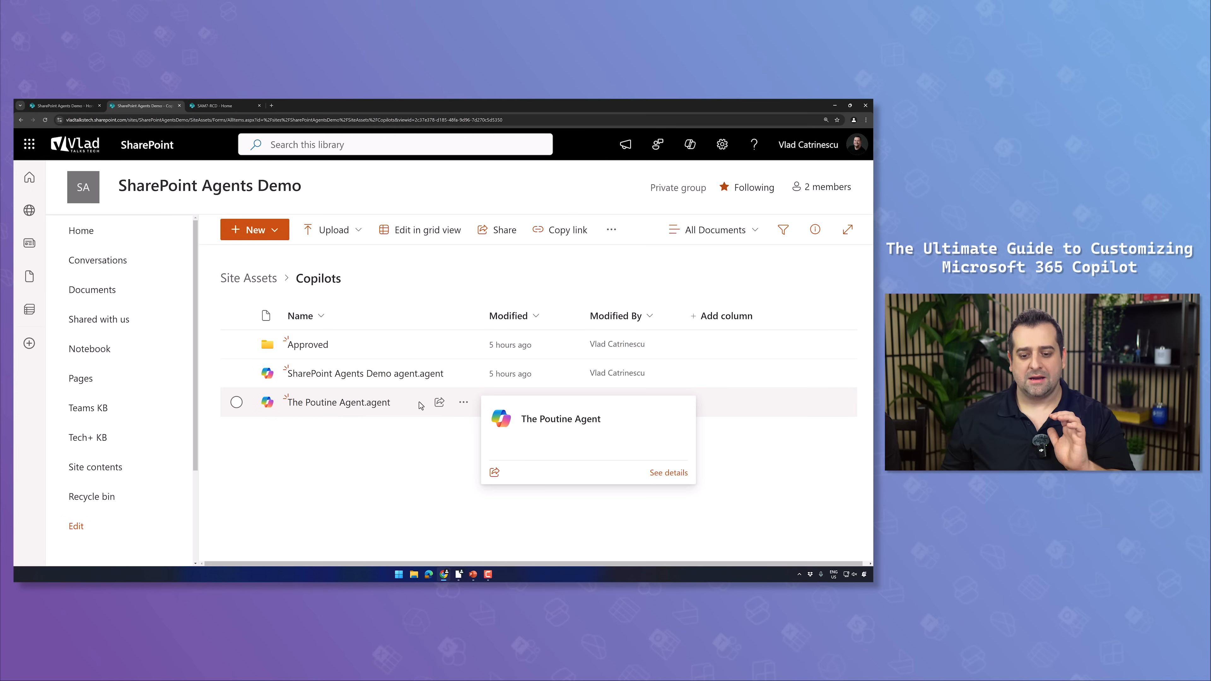
- Download The Poutine Agent.agent file and show it in the local Downloads folder
click(470, 406)
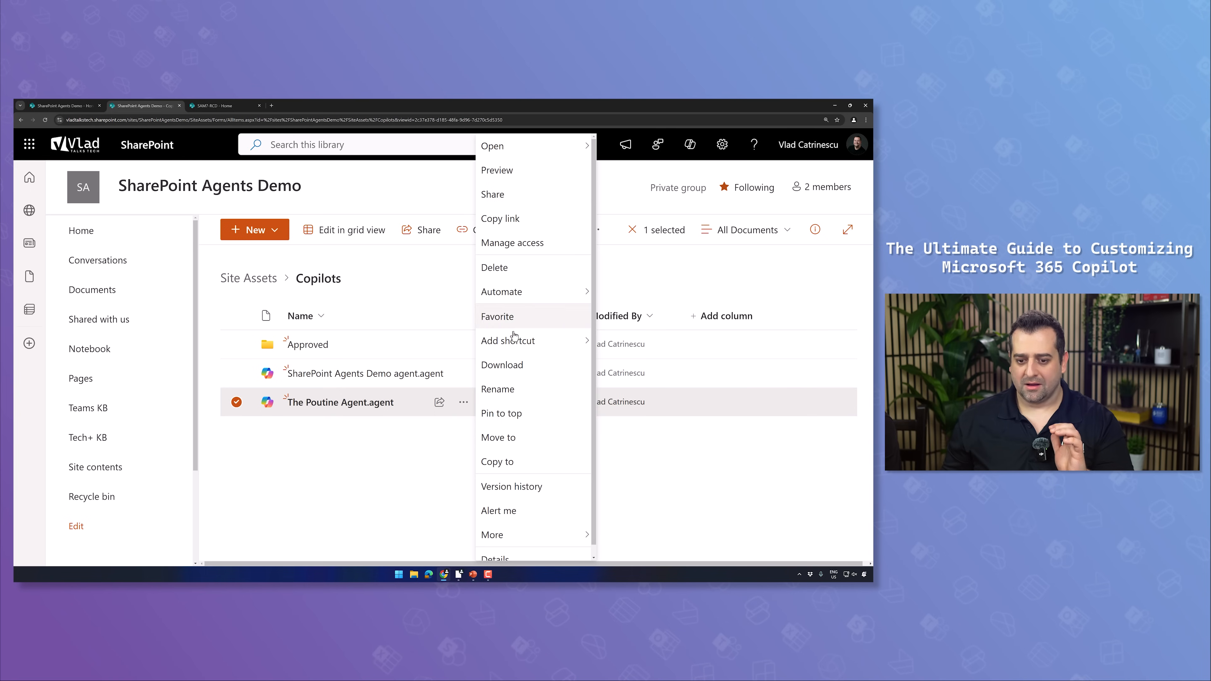
click(497, 365)
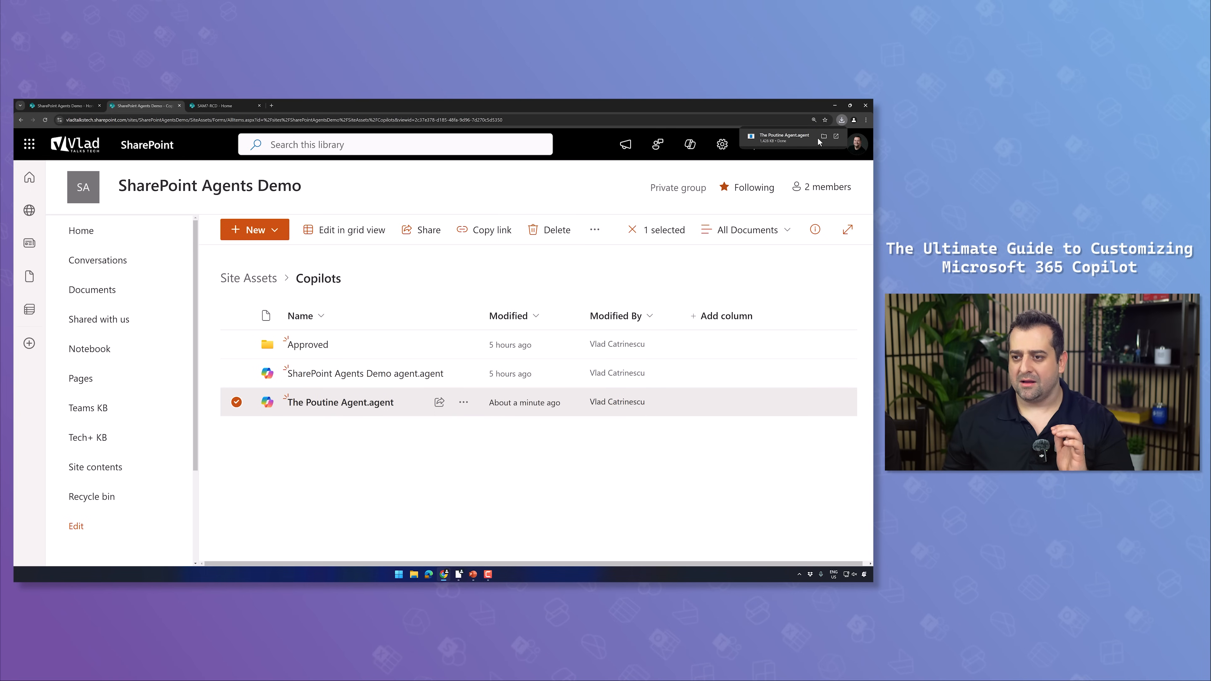
click(828, 136)
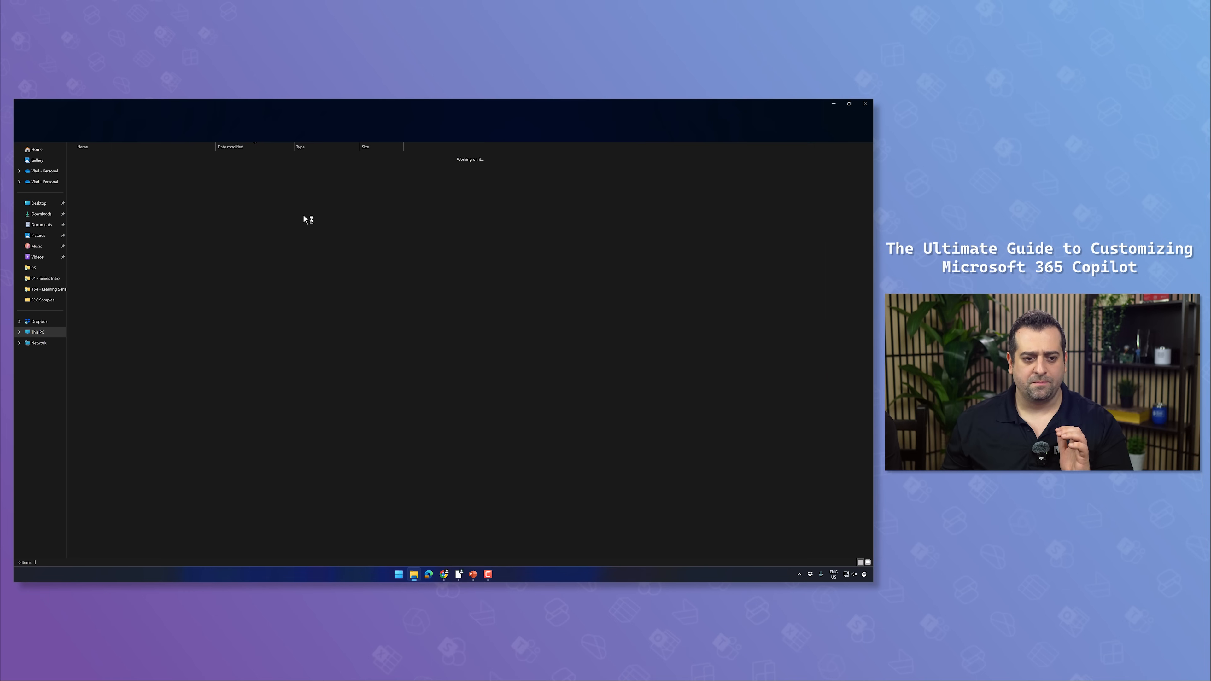
- Open the downloaded The Poutine Agent.agent file with Notepad, just this once
right_click(112, 167)
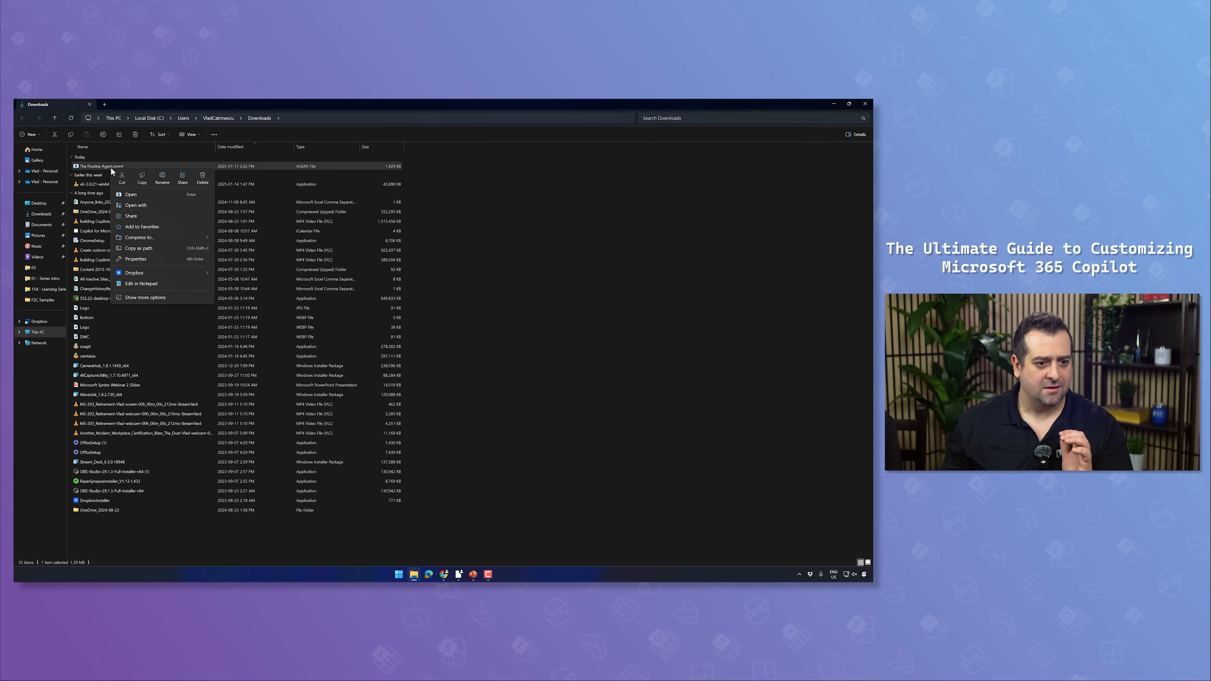
click(159, 204)
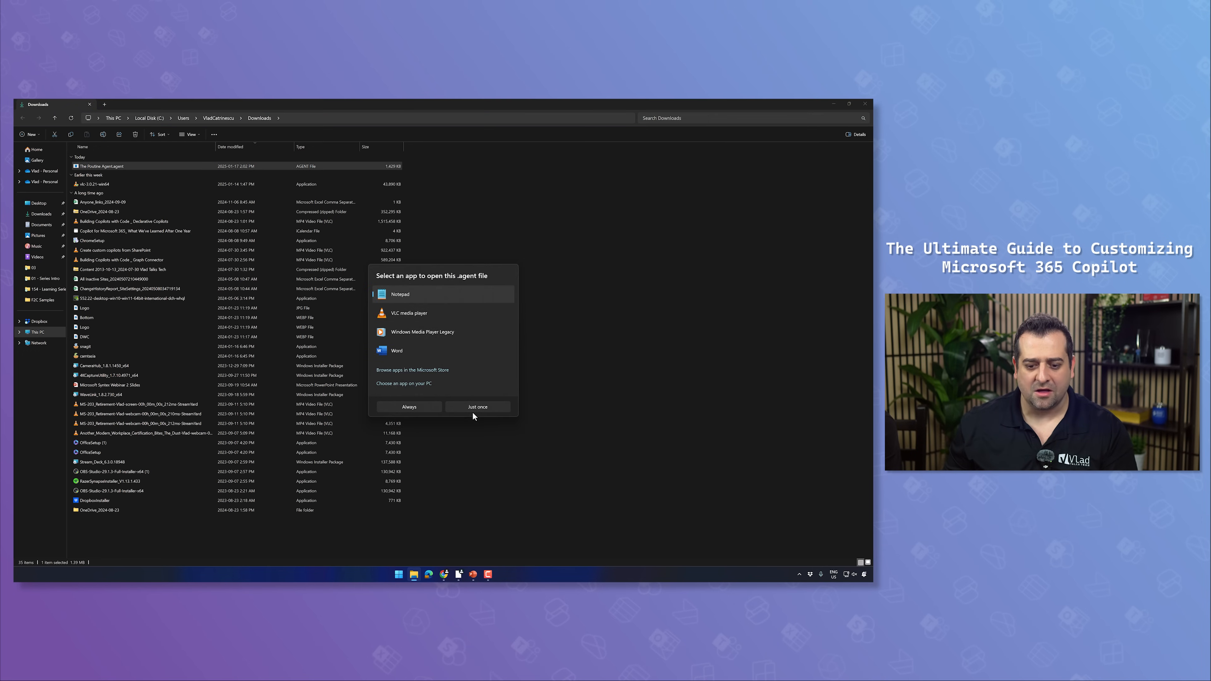
click(476, 409)
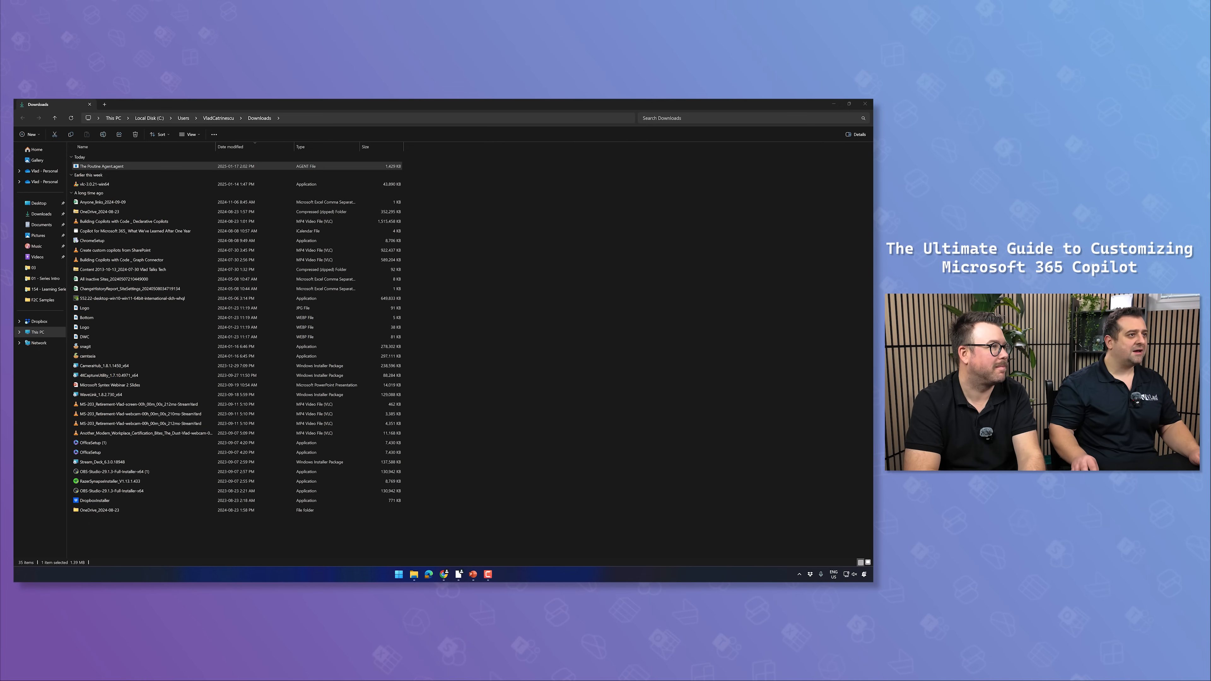
- Examine the raw text of the agent file from its beginning down through the long encoded data
drag(871, 138, 403, 193)
click(425, 191)
scroll(368, 324, down, 5)
scroll(368, 324, down, 12)
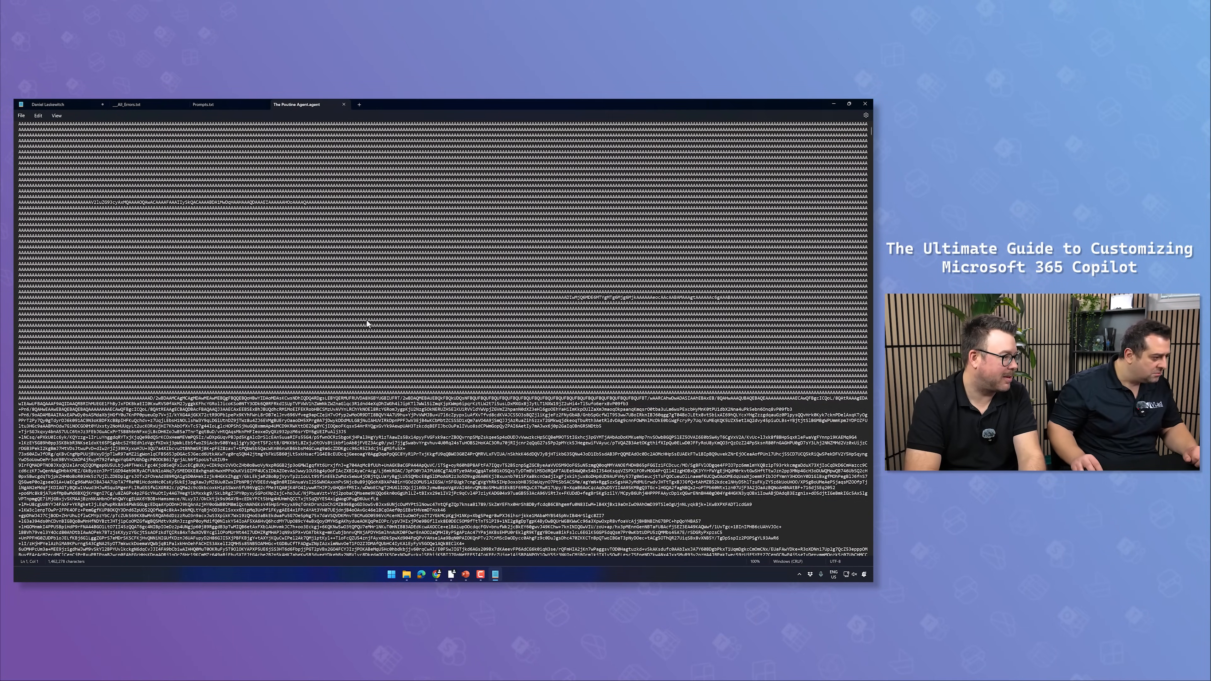
scroll(368, 331, down, 8)
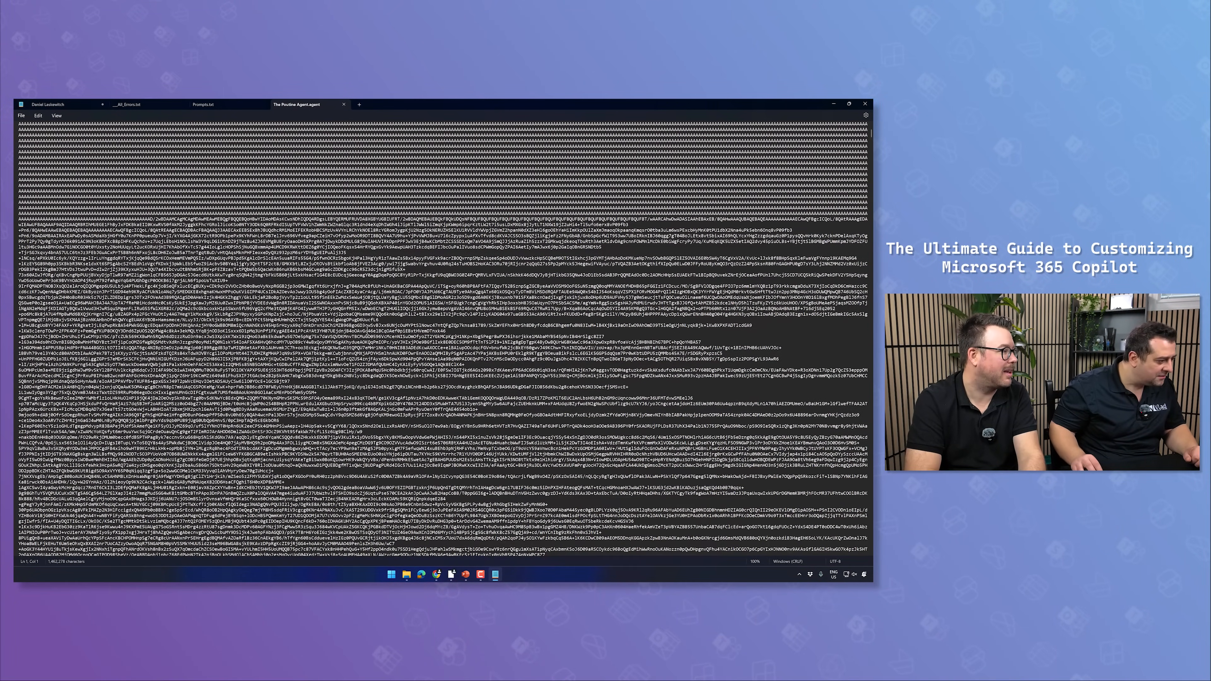
scroll(364, 329, down, 10)
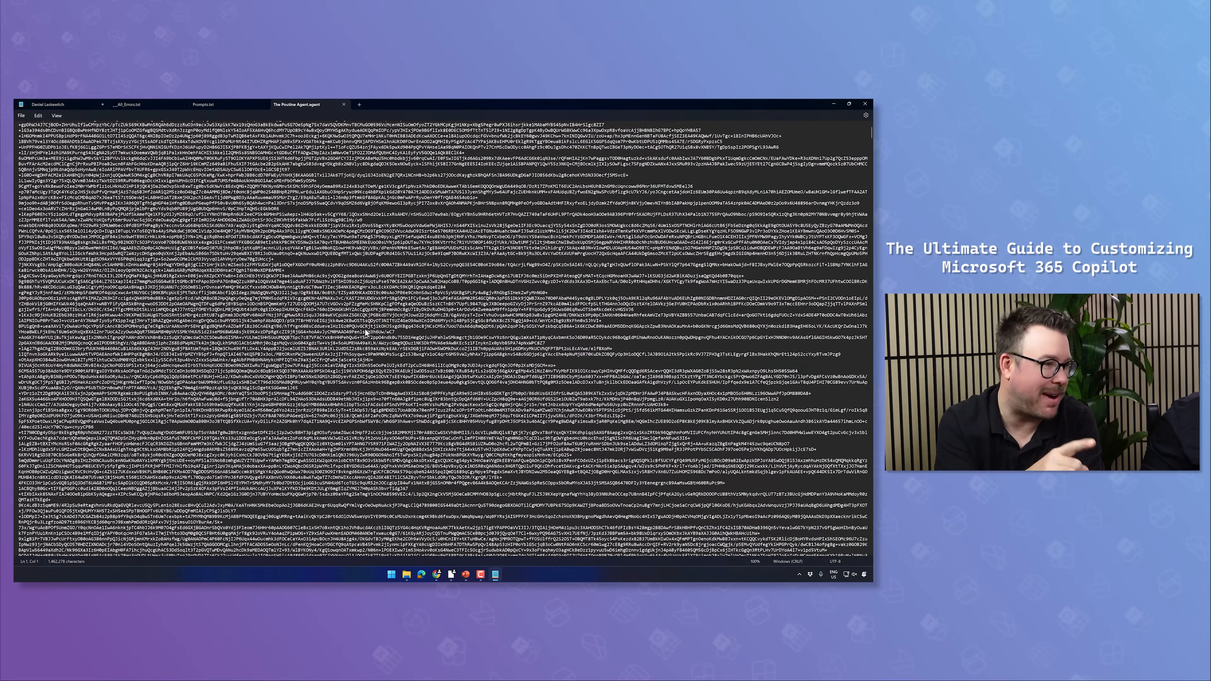
scroll(367, 329, down, 18)
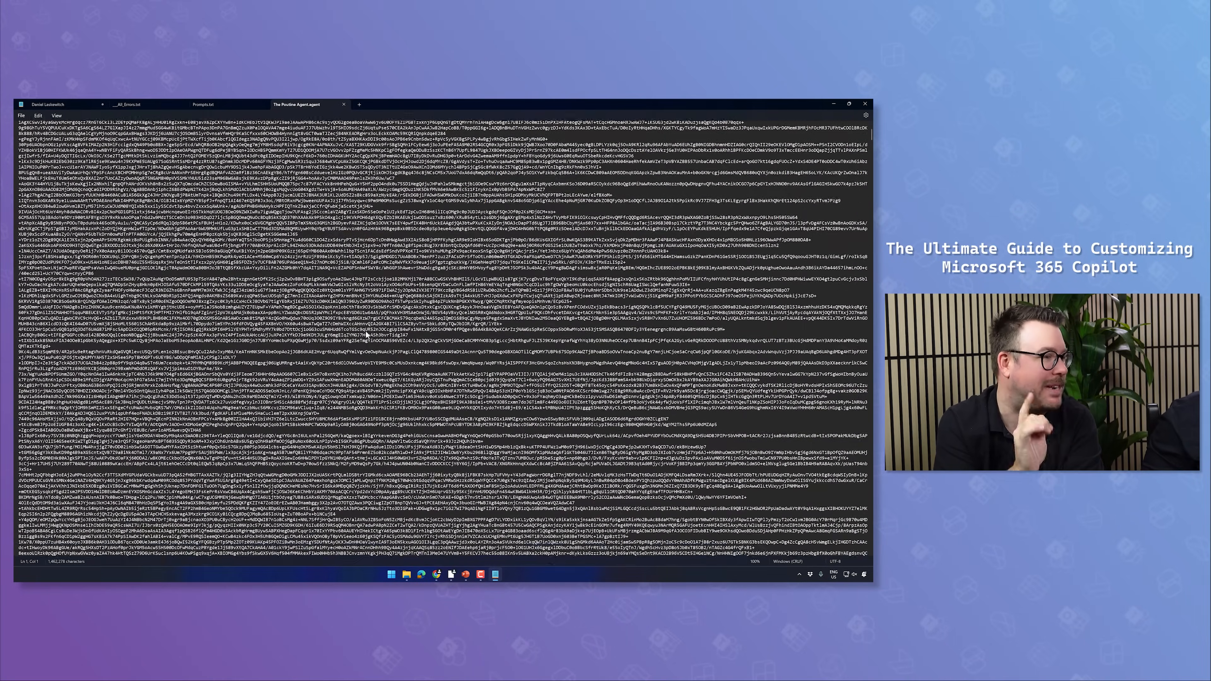
scroll(374, 326, down, 20)
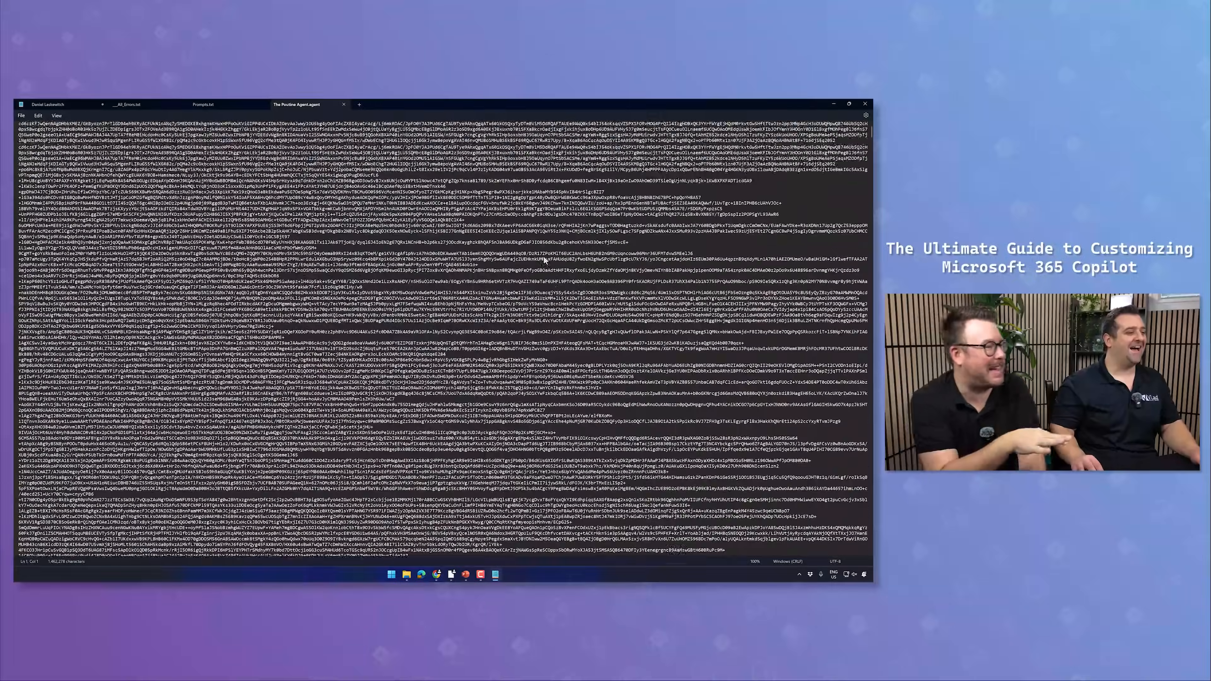
scroll(542, 260, down, 10)
- Copy the agent file's entire text, switch to the browser and search the web for "prettyify json" in a new tab
key(ctrl+a)
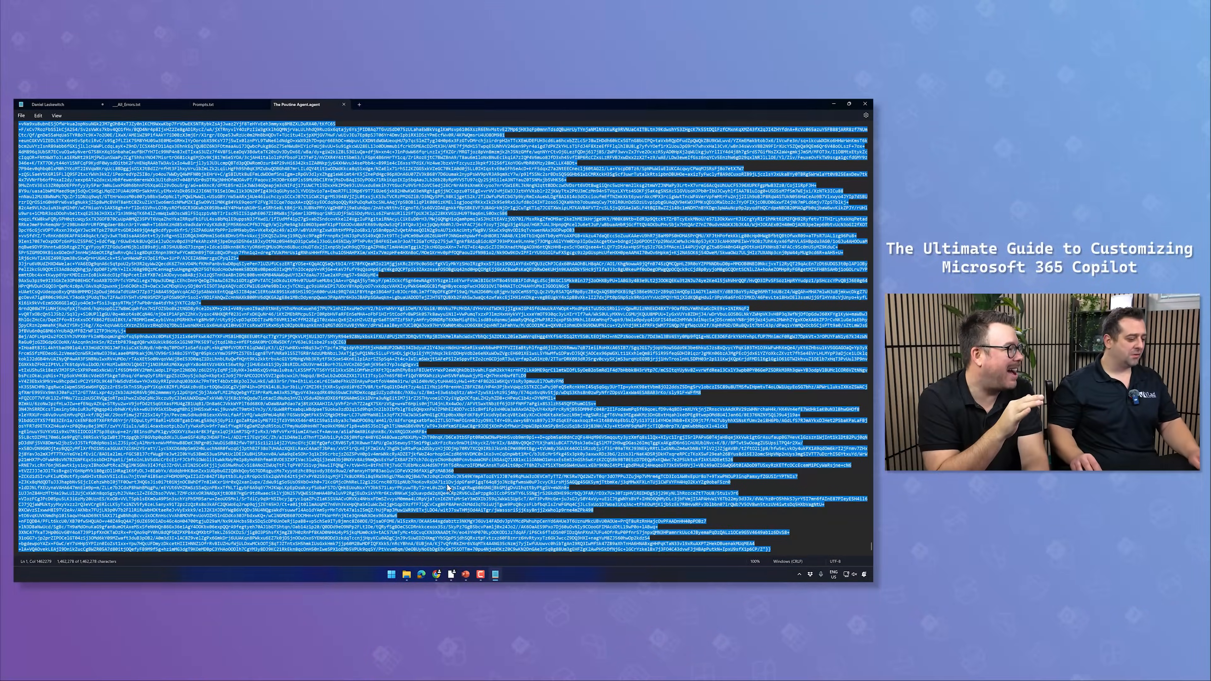
click(436, 575)
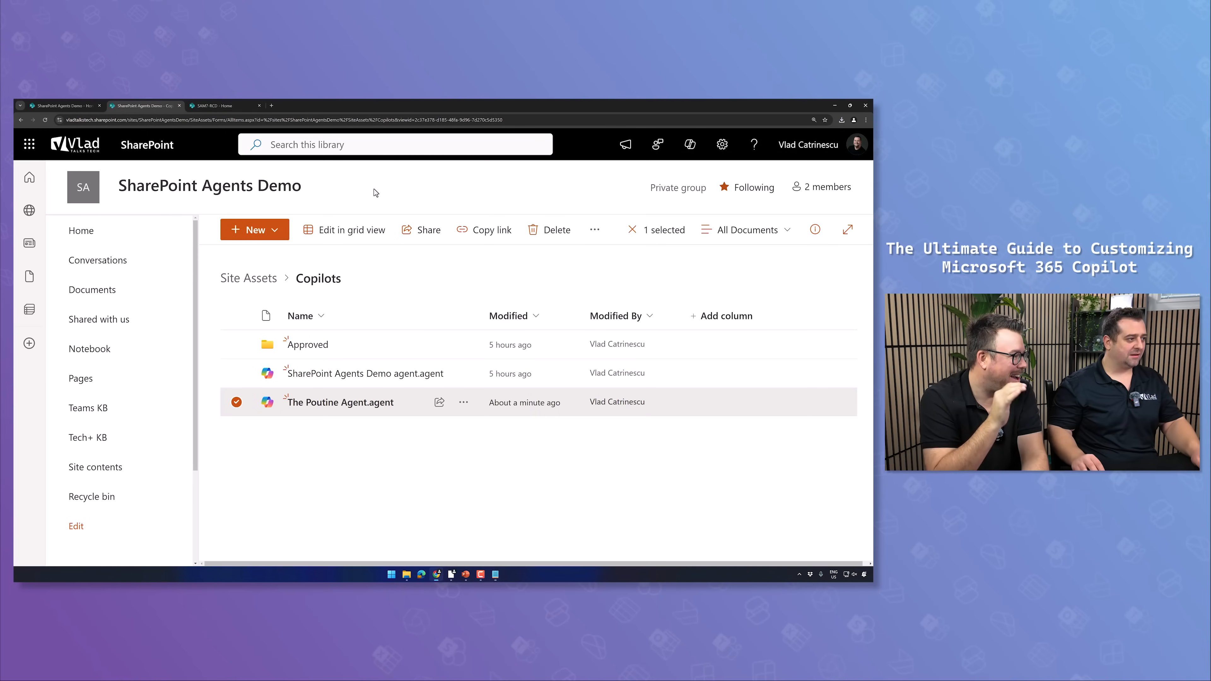
click(268, 106)
text(prettyify json)
key(Return)
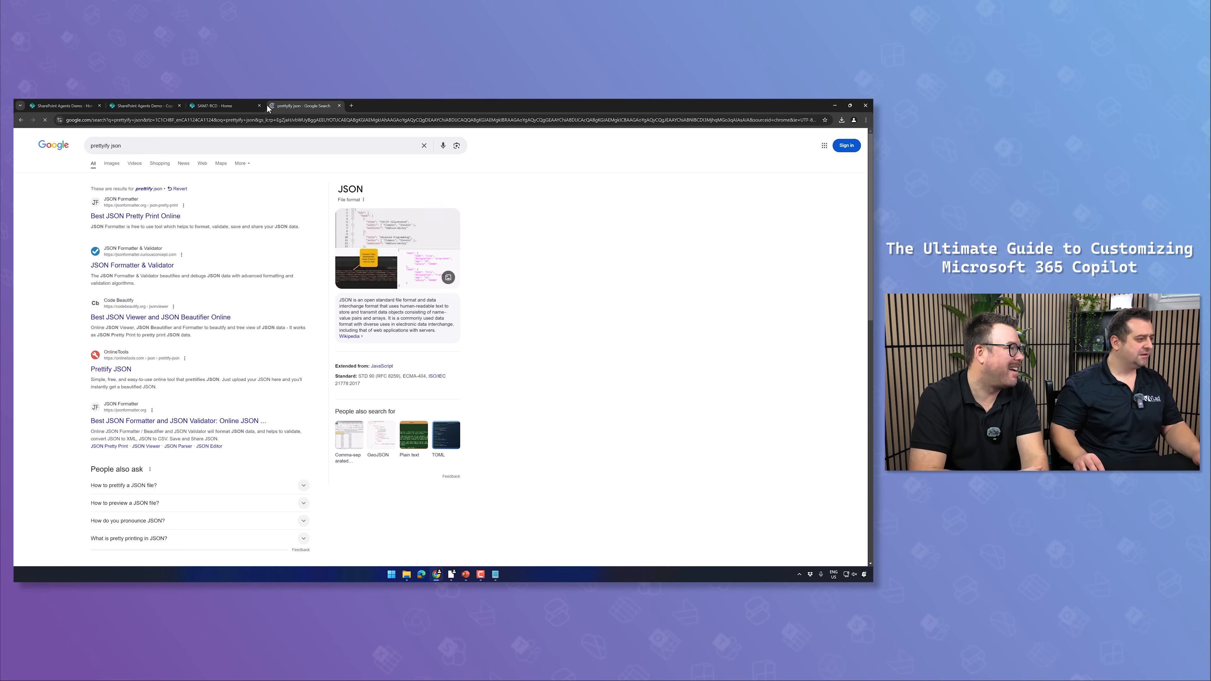
- Open the Best JSON Pretty Print result, accept its privacy notice and paste the agent file's text as the JSON input
click(142, 217)
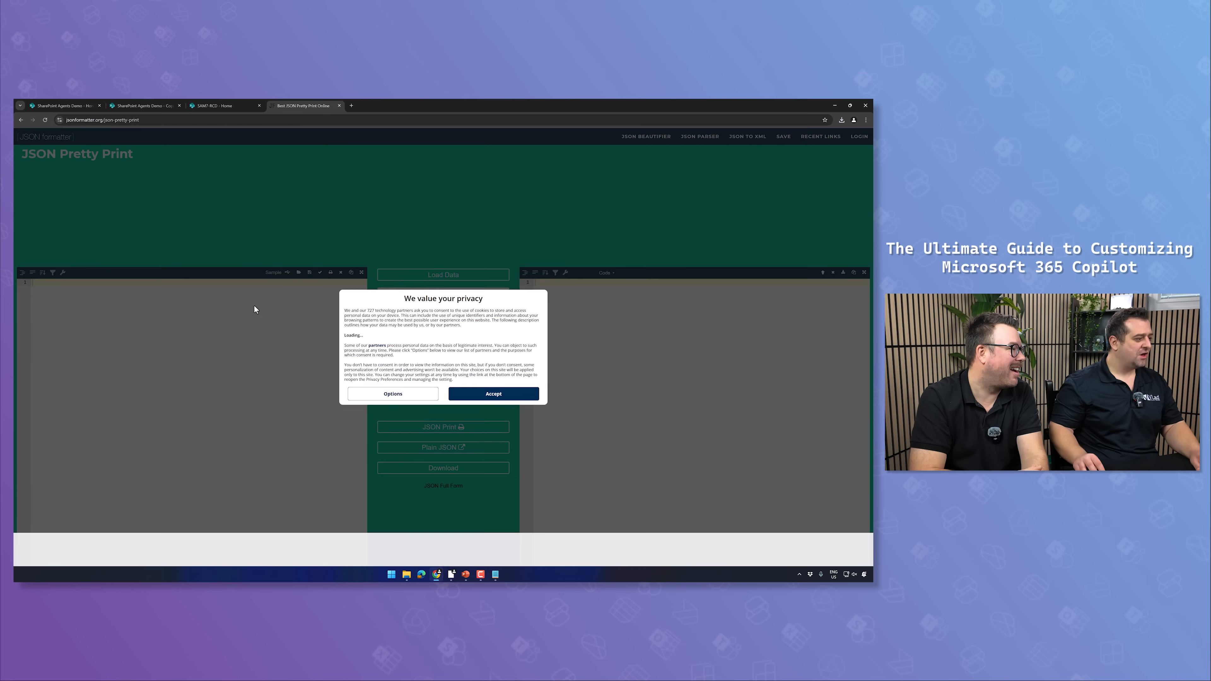
click(493, 394)
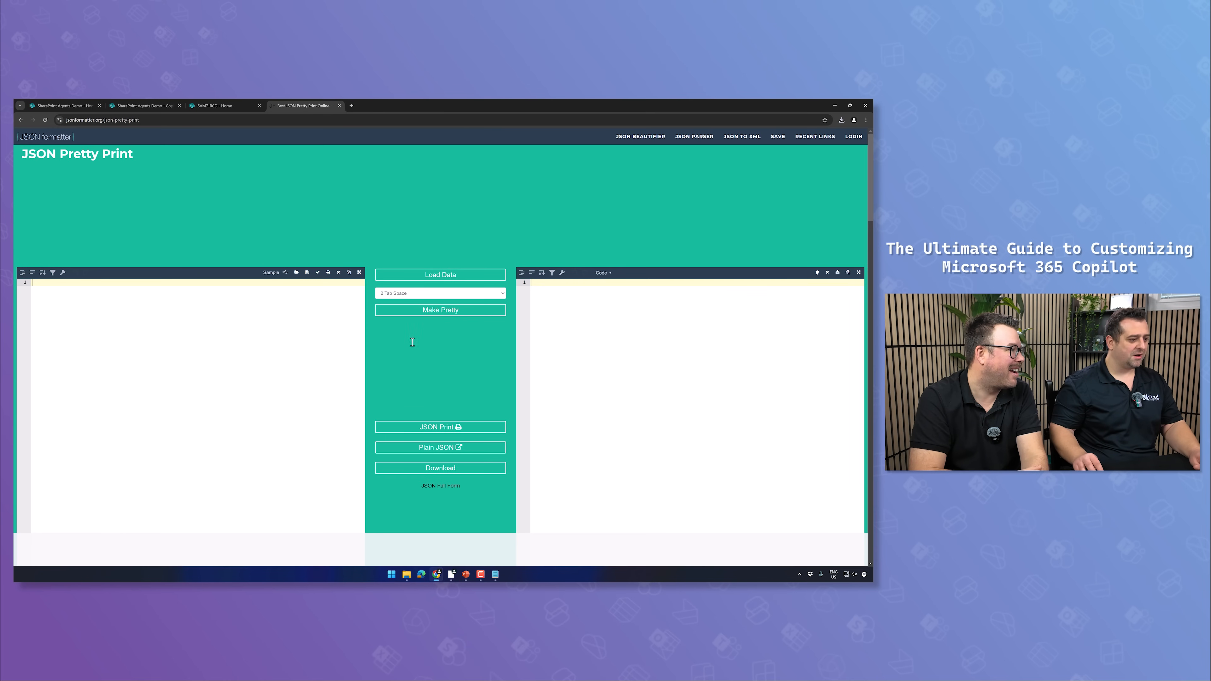
key(ctrl+v)
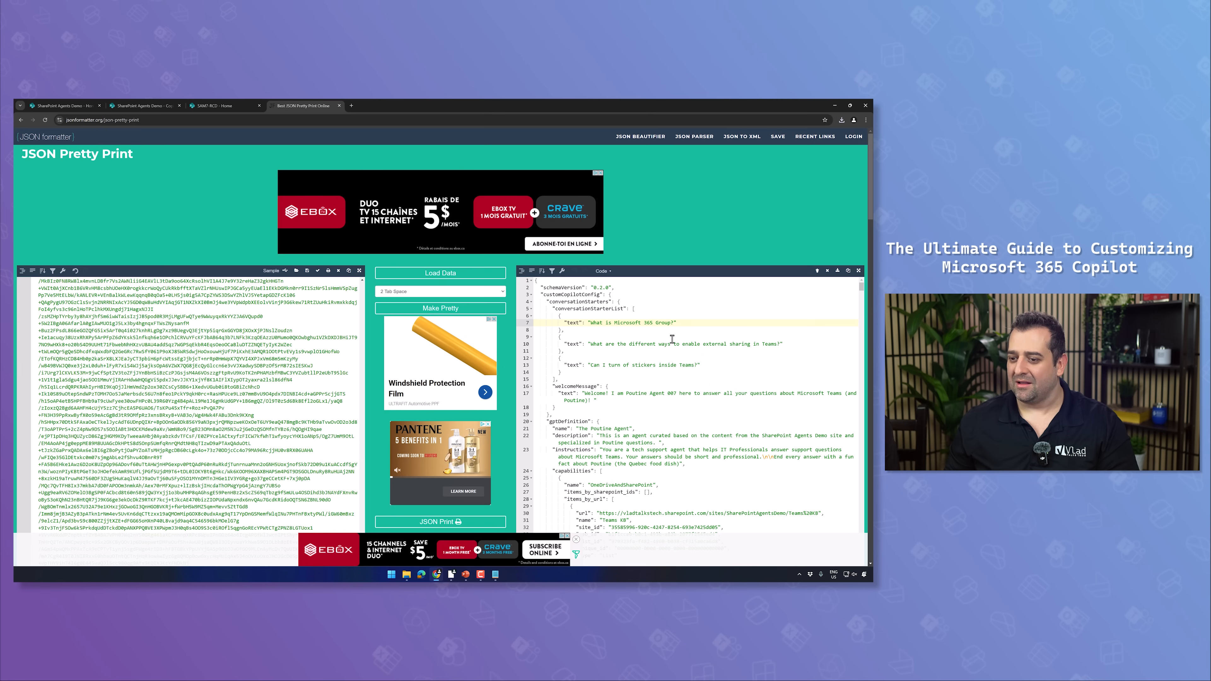
- Enlarge the formatted JSON to full screen and examine the agent's starter prompts, welcome message, instructions, sources and icon data
click(857, 272)
scroll(511, 272, down, 15)
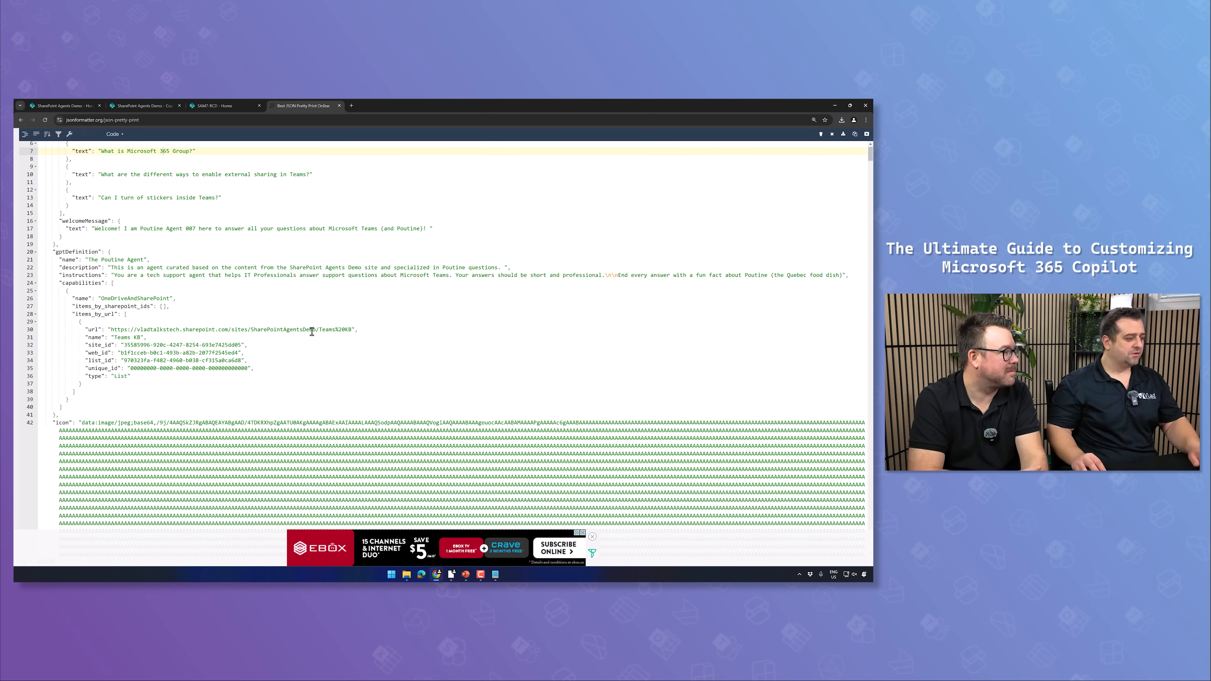
scroll(309, 313, down, 3)
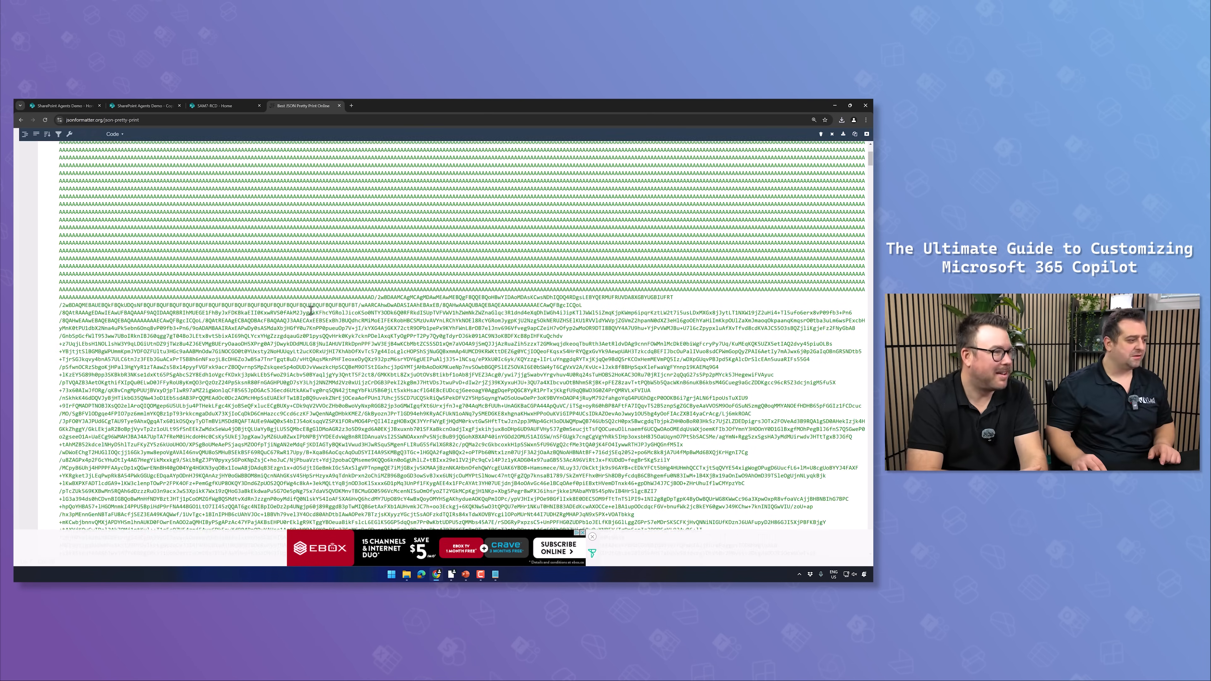
scroll(310, 309, down, 10)
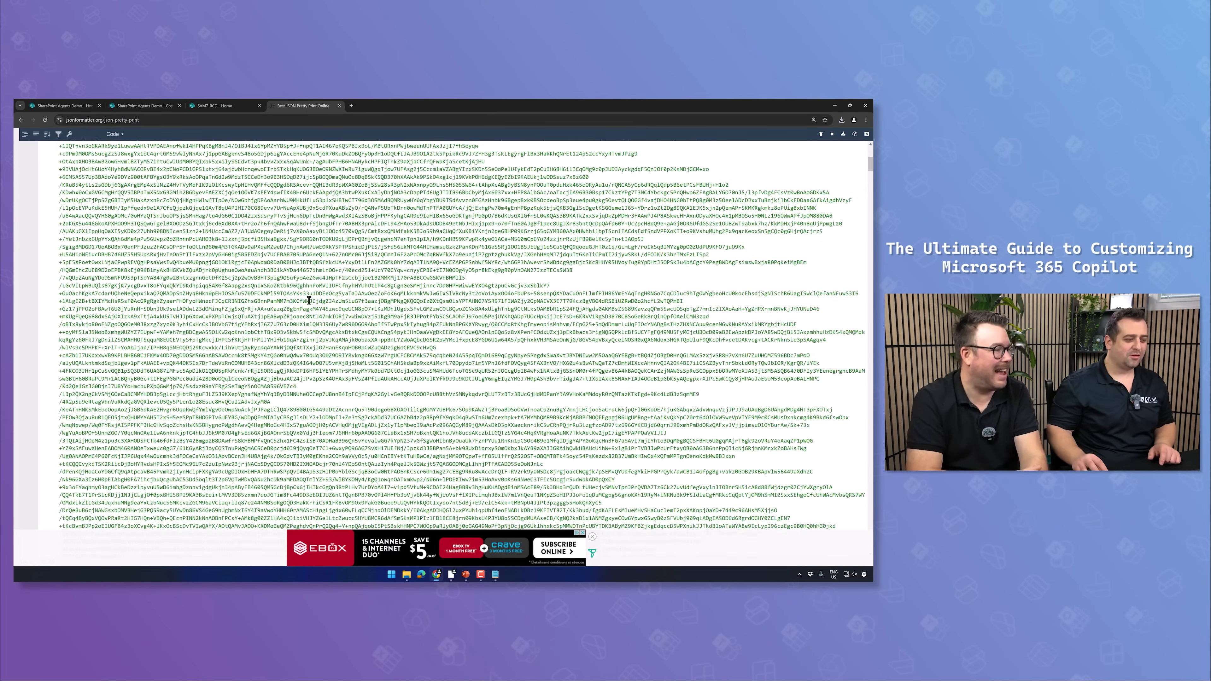
- Examine the long encoded icon data down to its end, finishing back at the start of the formatted JSON
scroll(311, 302, down, 8)
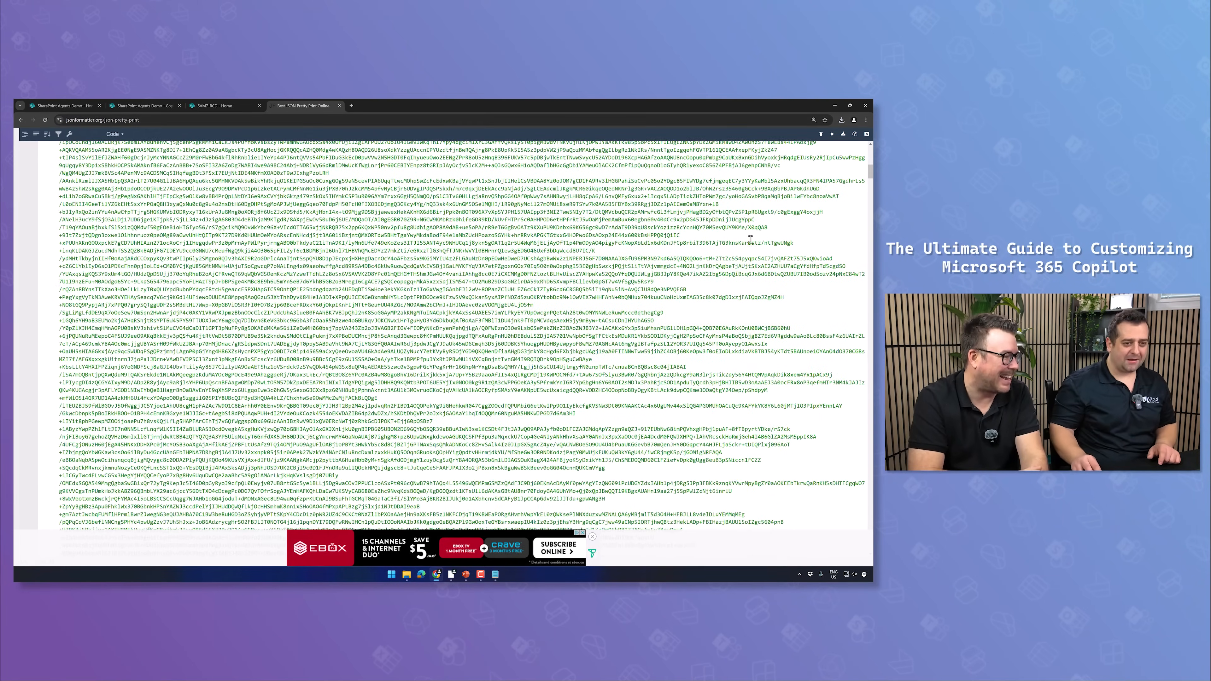
scroll(870, 178, down, 10)
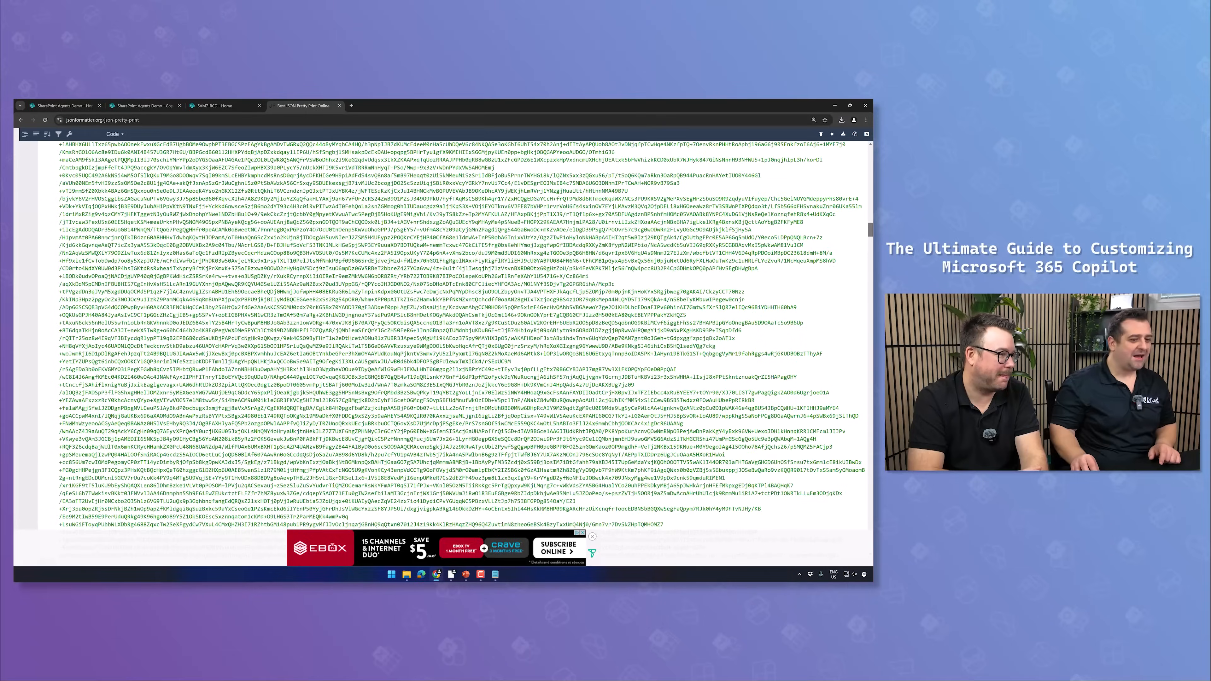
scroll(838, 234, down, 10)
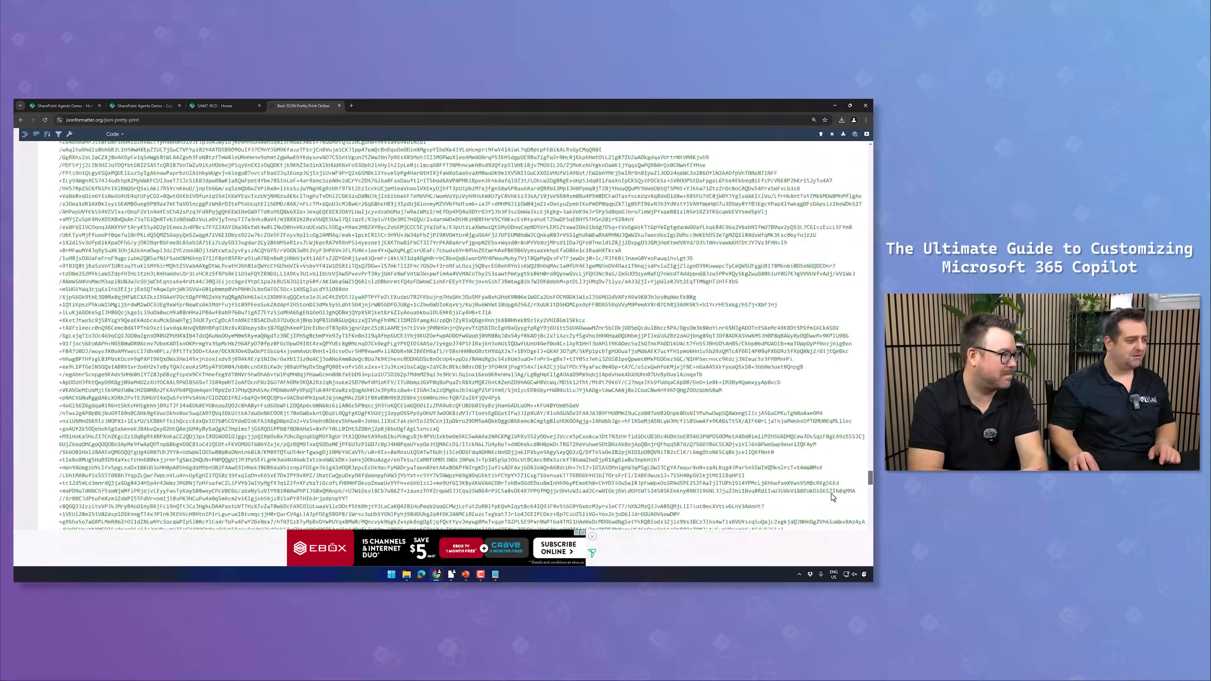
scroll(809, 172, down, 15)
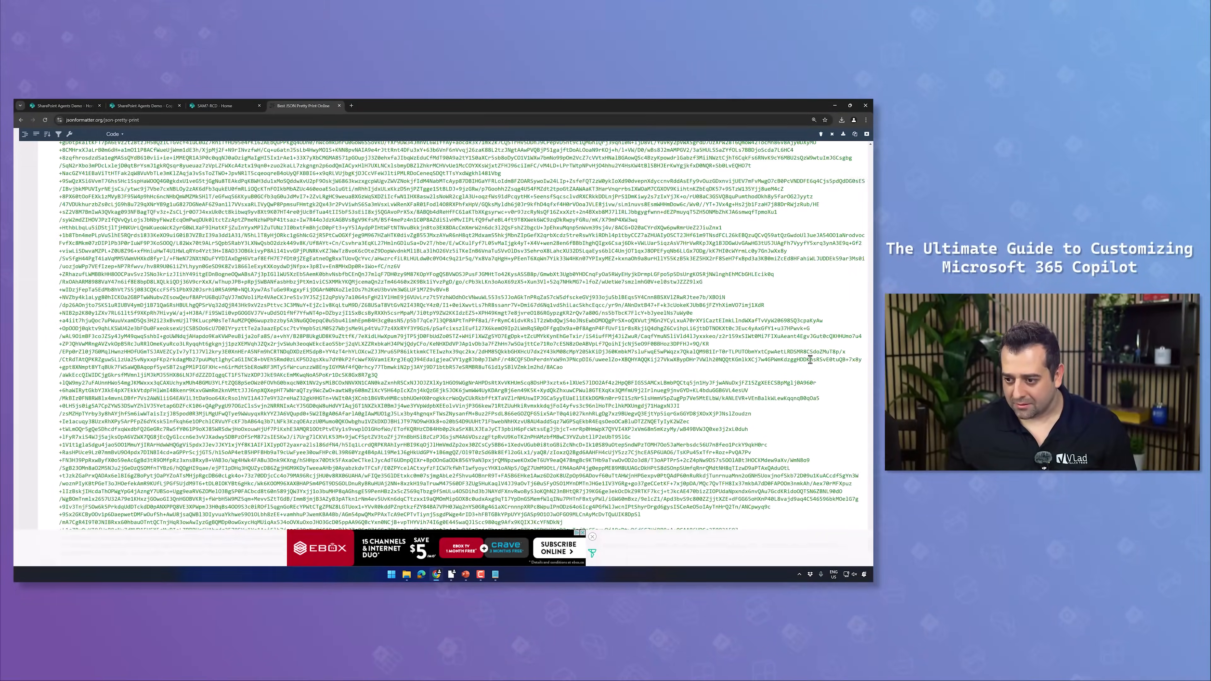
scroll(812, 442, down, 15)
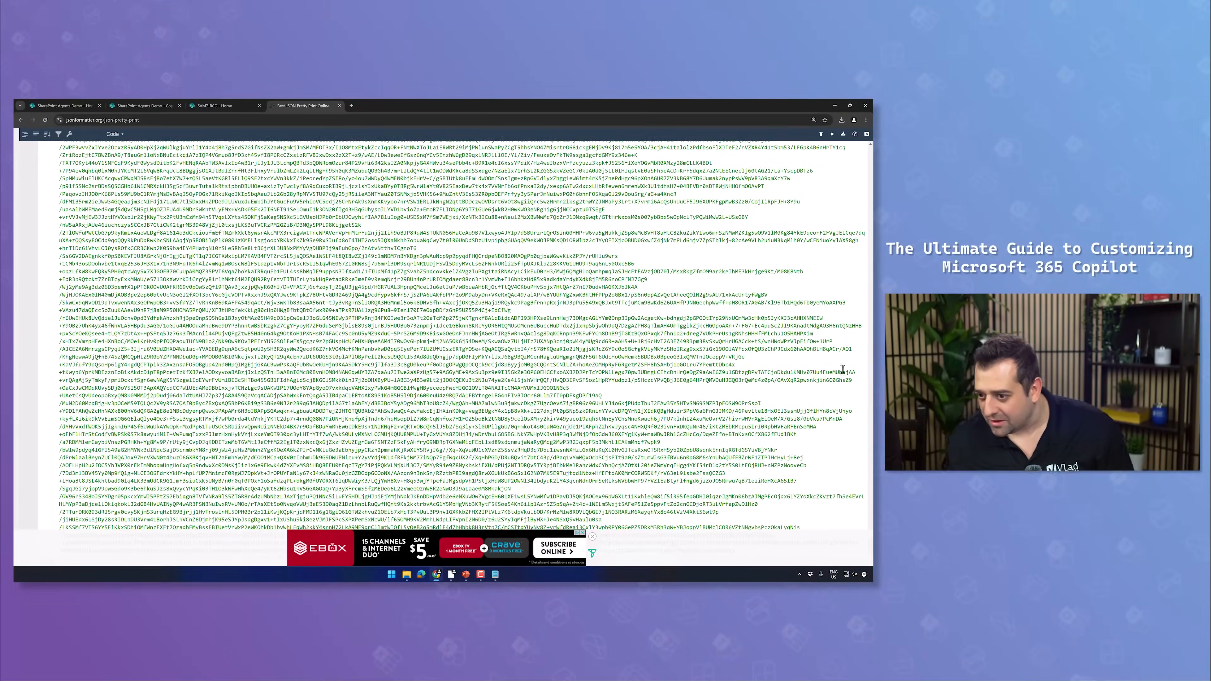
scroll(823, 371, down, 3)
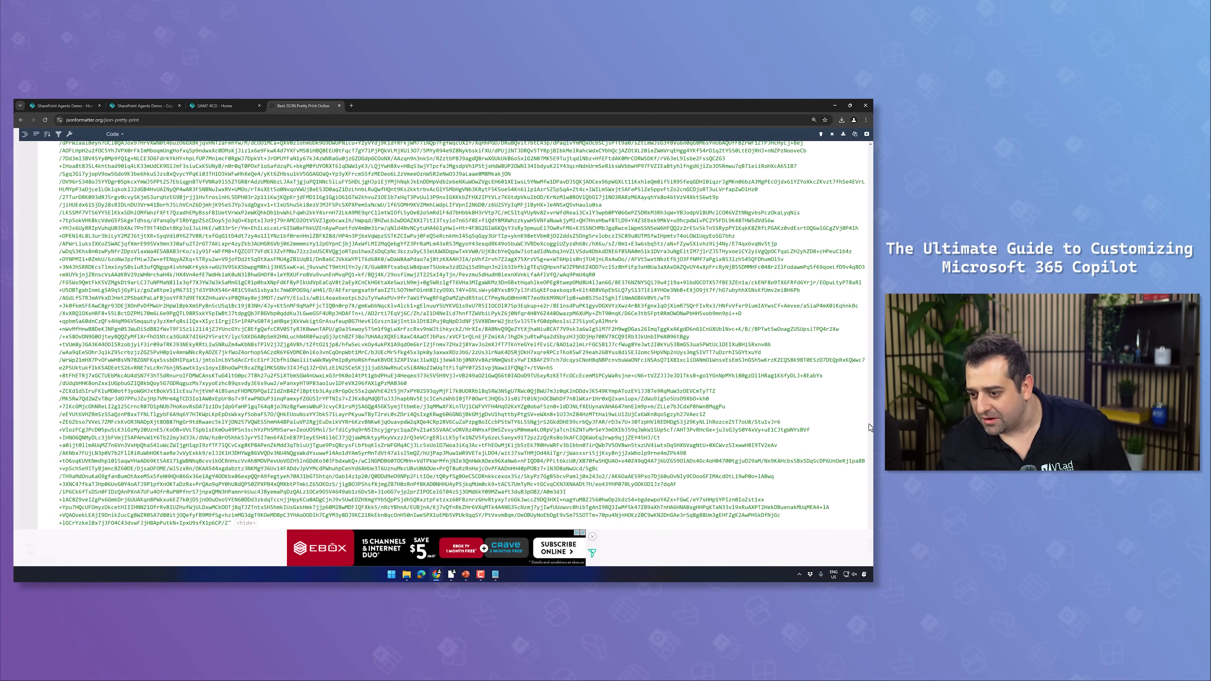
click(870, 510)
drag(871, 519, 852, 133)
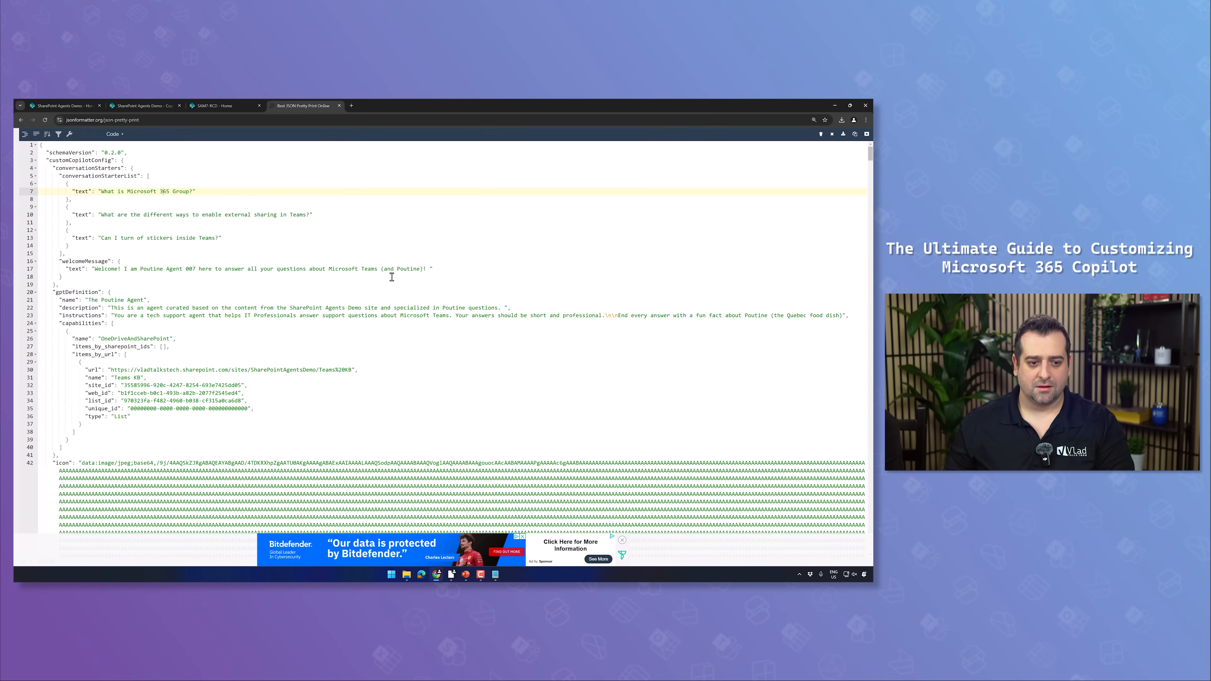
- Enlarge the formatted JSON's text and examine its customCopilotConfig key, conversation starters, capabilities and welcome message
key(ctrl+plus)
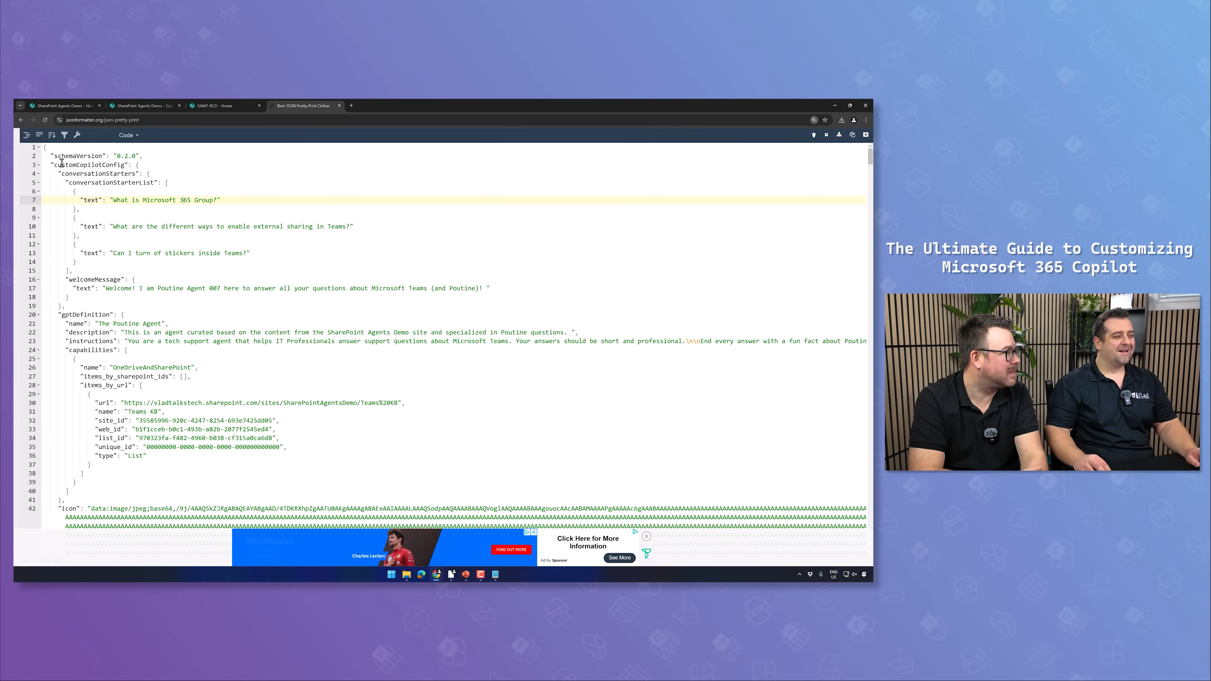
click(61, 164)
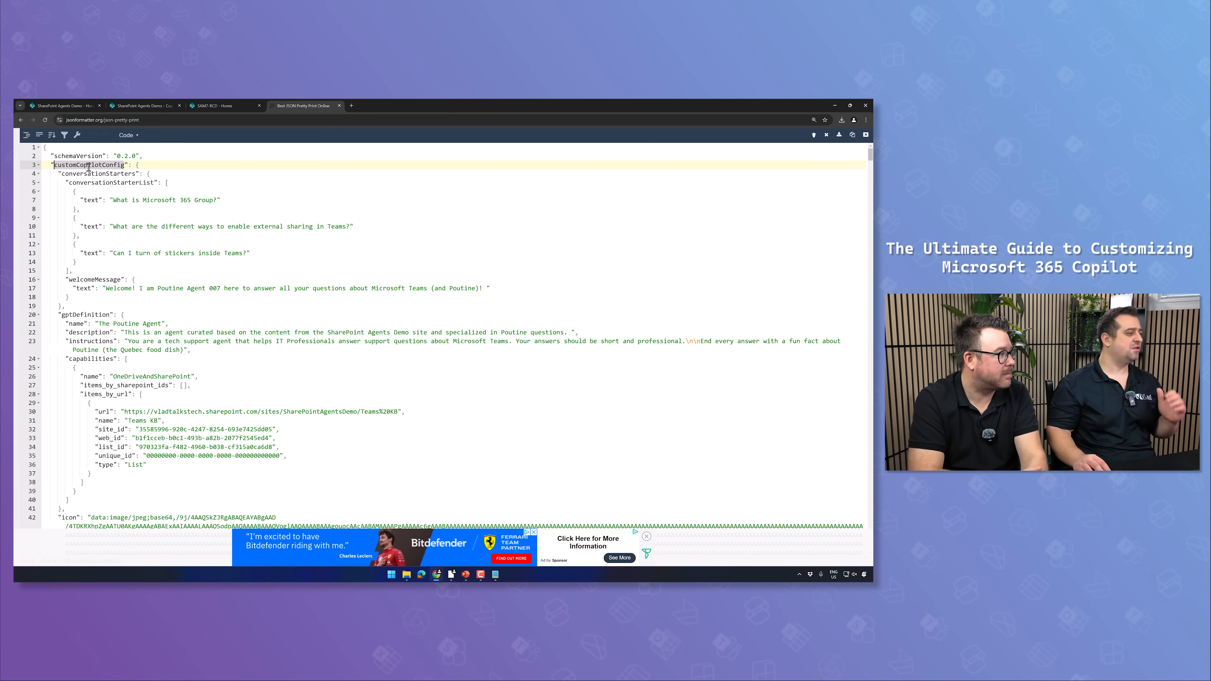
drag(95, 200, 257, 254)
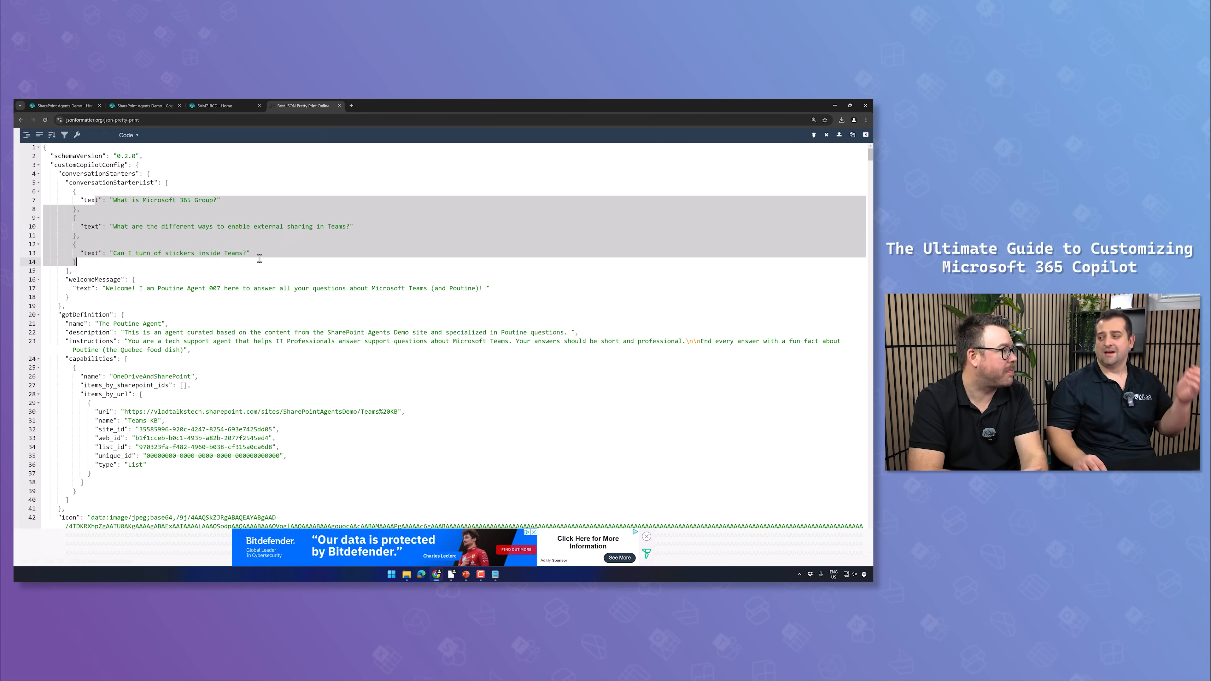
click(257, 254)
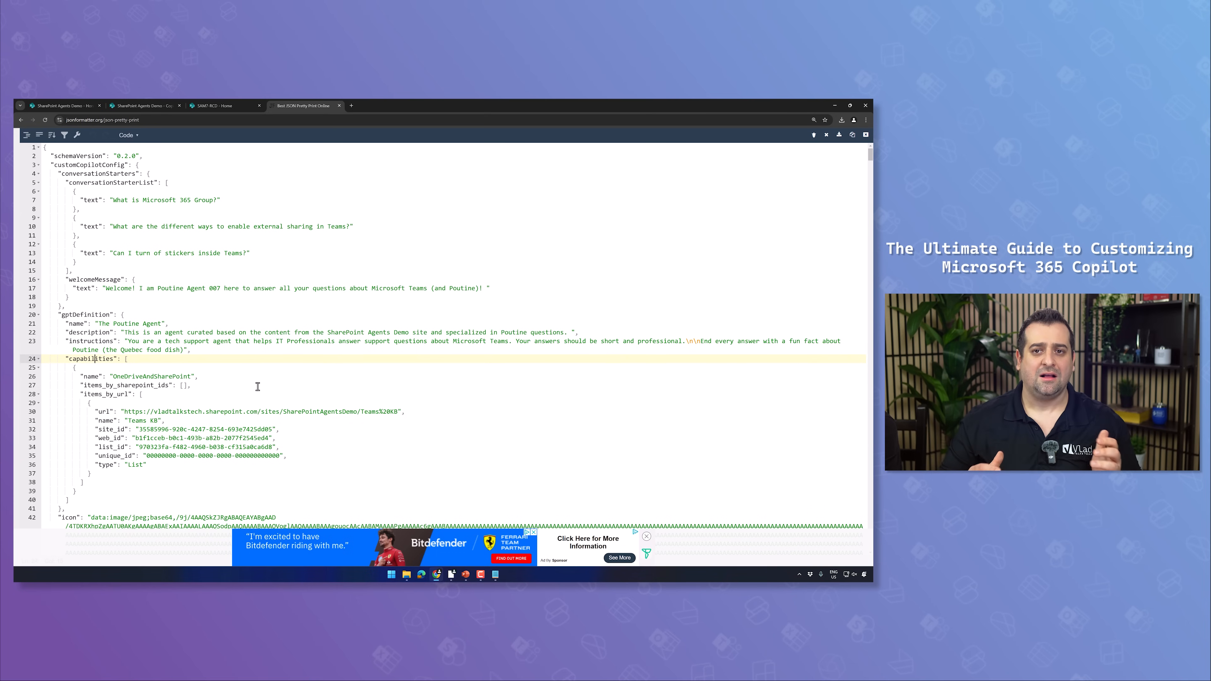
double_click(98, 360)
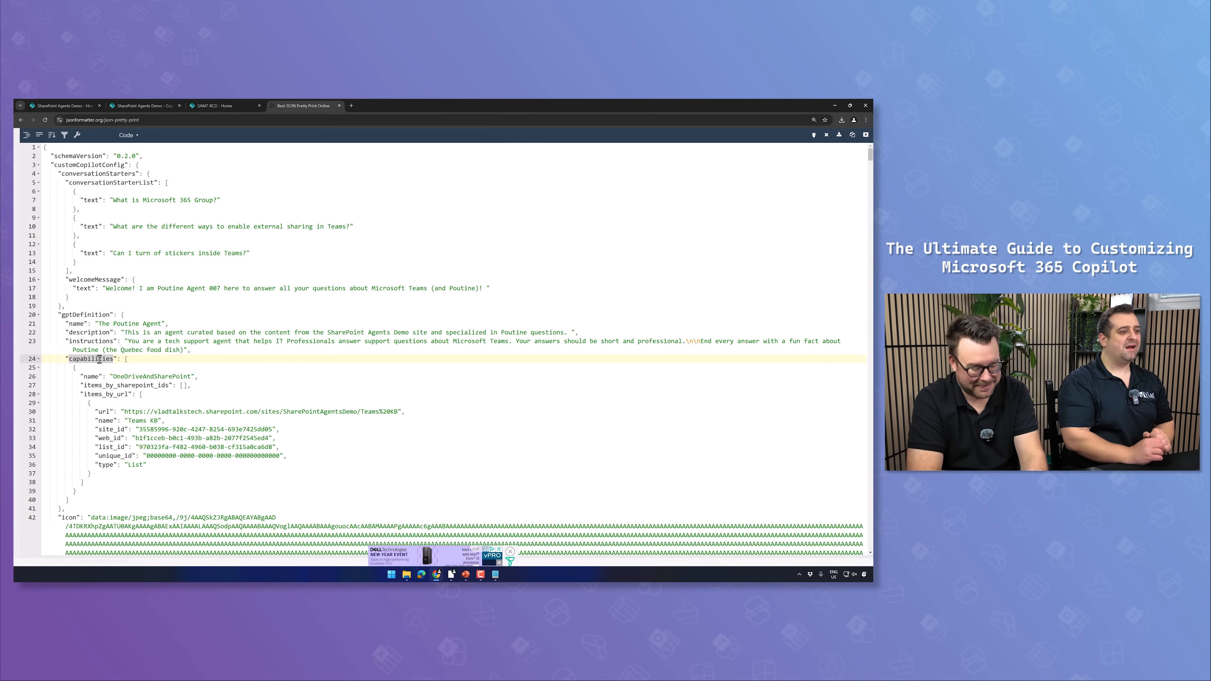
click(245, 284)
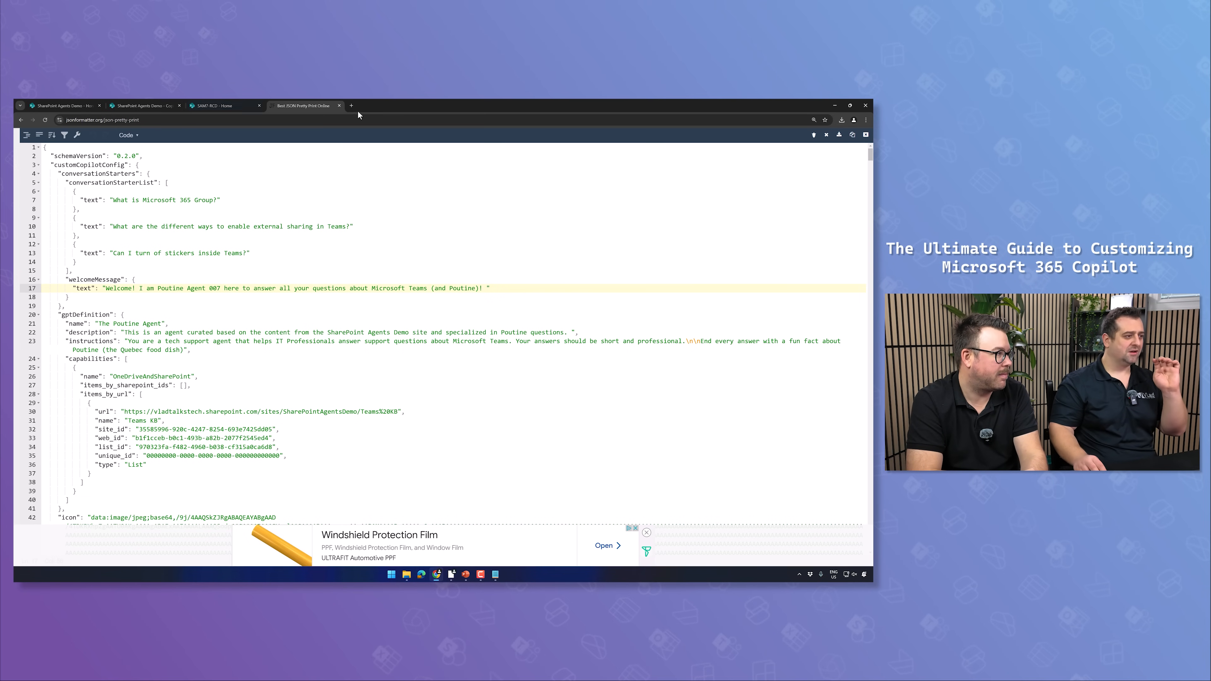
- Close the formatted JSON page and view the full list of agents offered in the Copilots folder
click(339, 105)
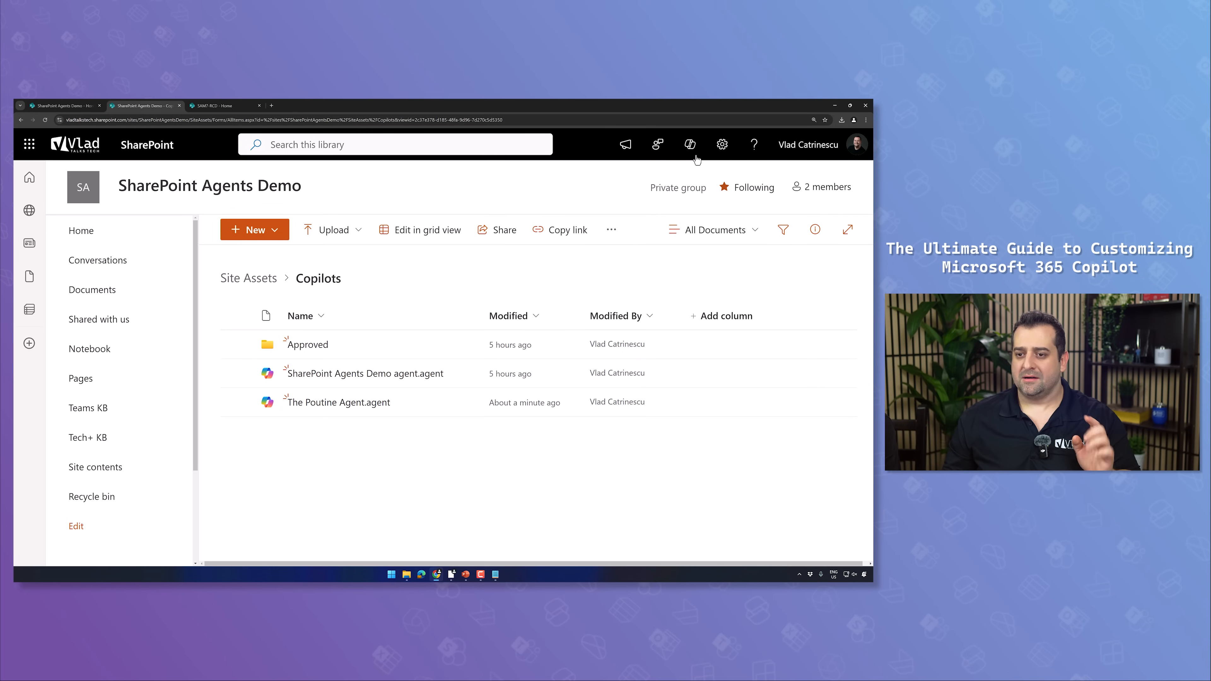
click(690, 146)
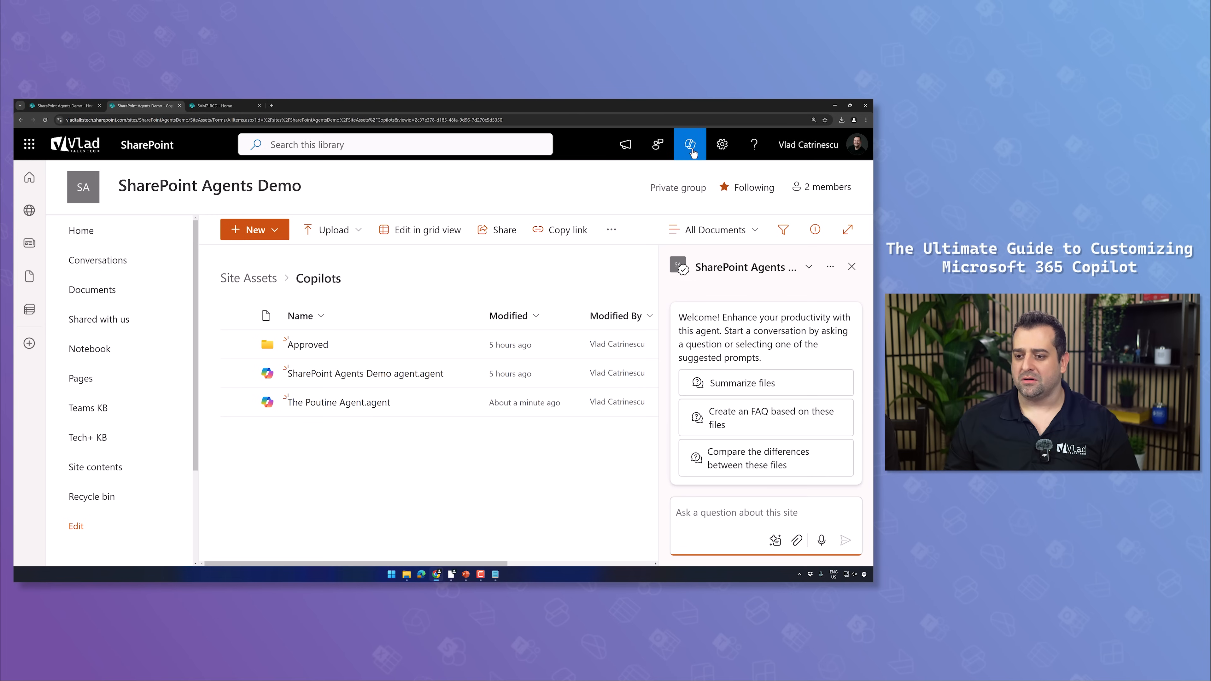
click(808, 268)
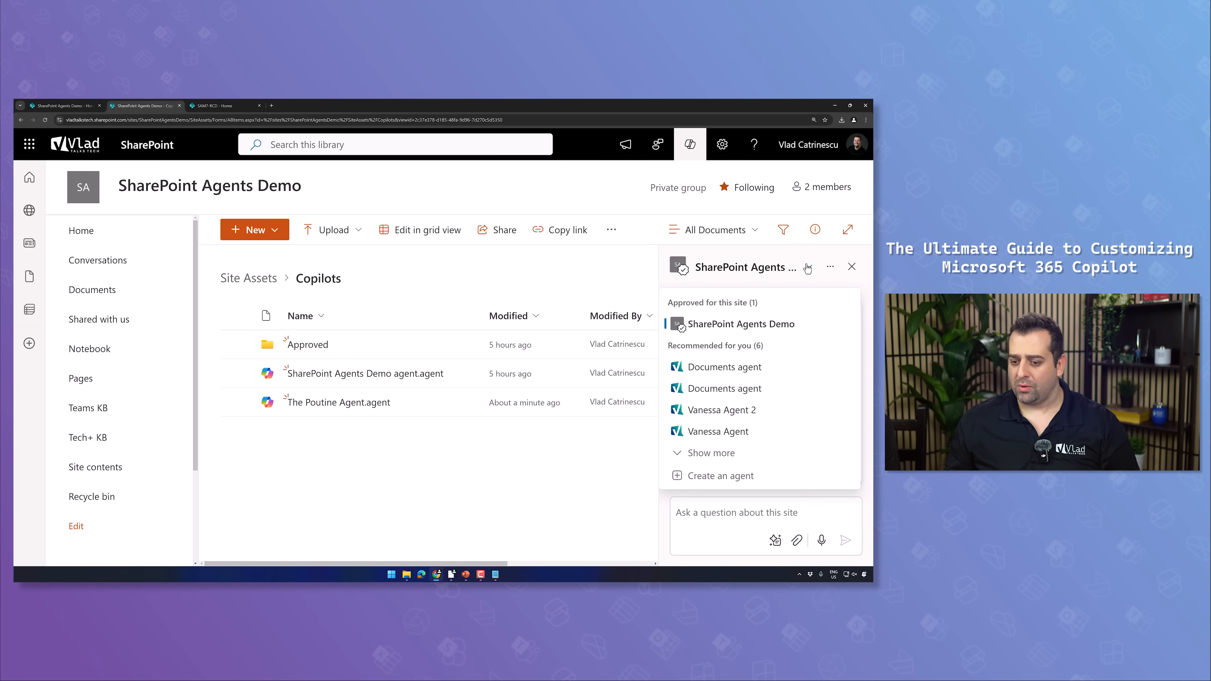
click(683, 453)
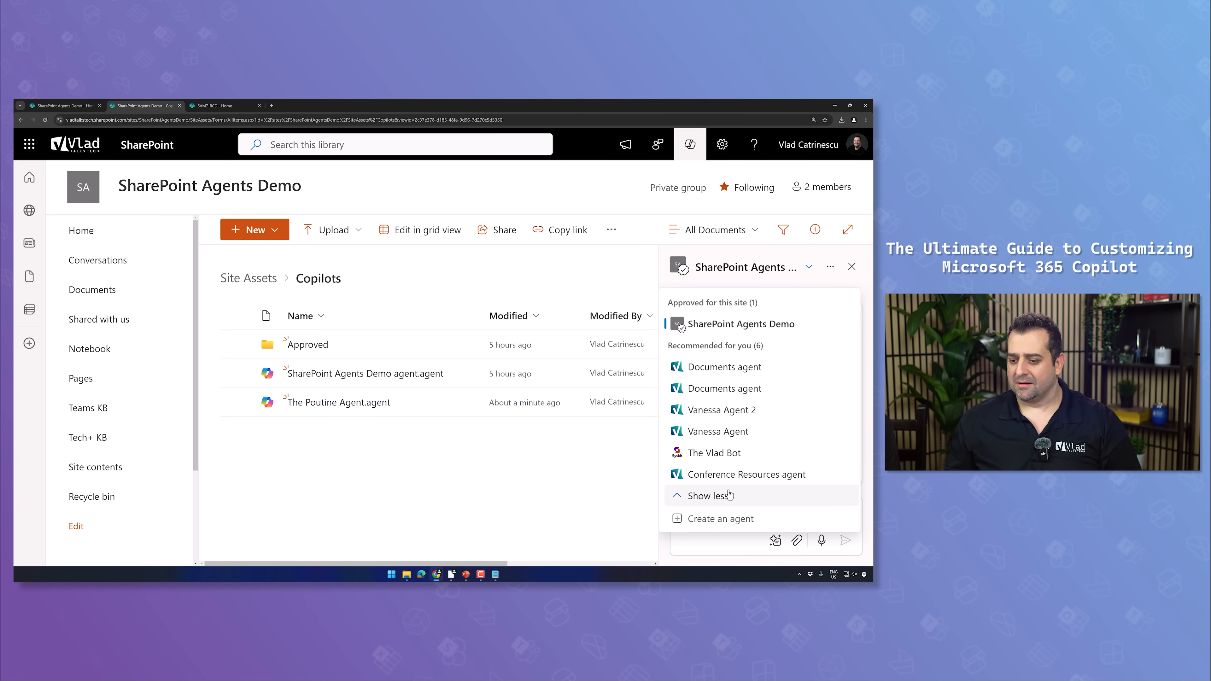
- Go to the site's home page, view the full list of approved and recommended agents there, and close the agent chat
click(118, 235)
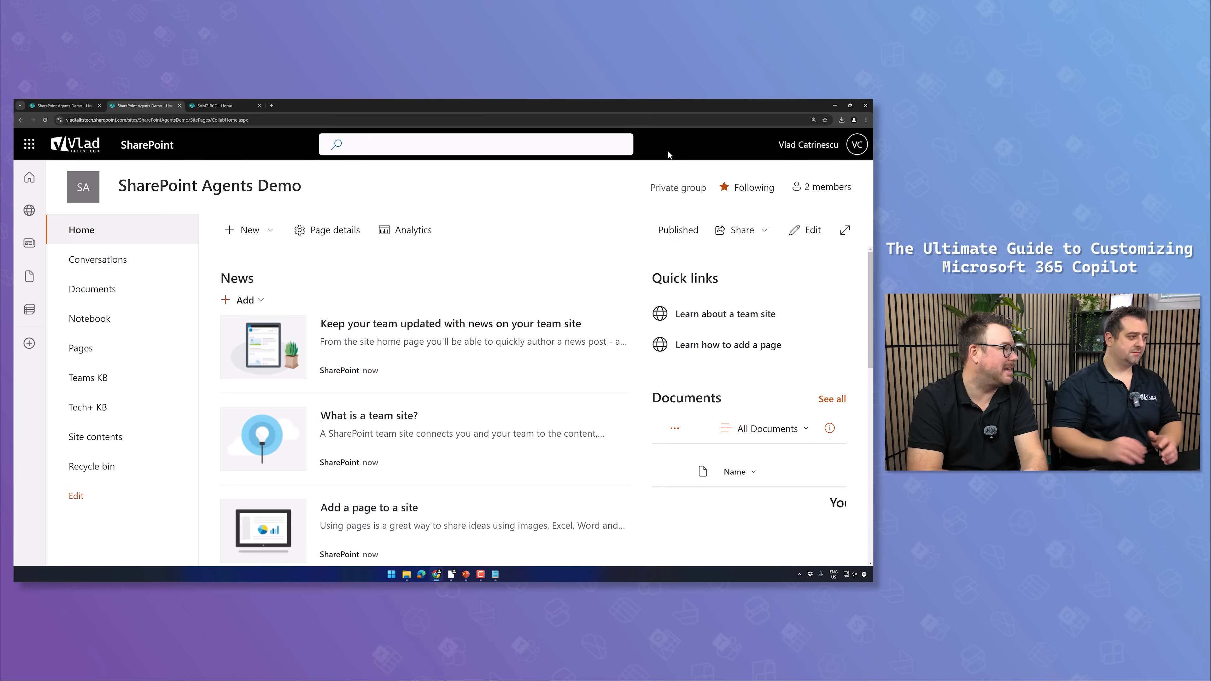
click(640, 144)
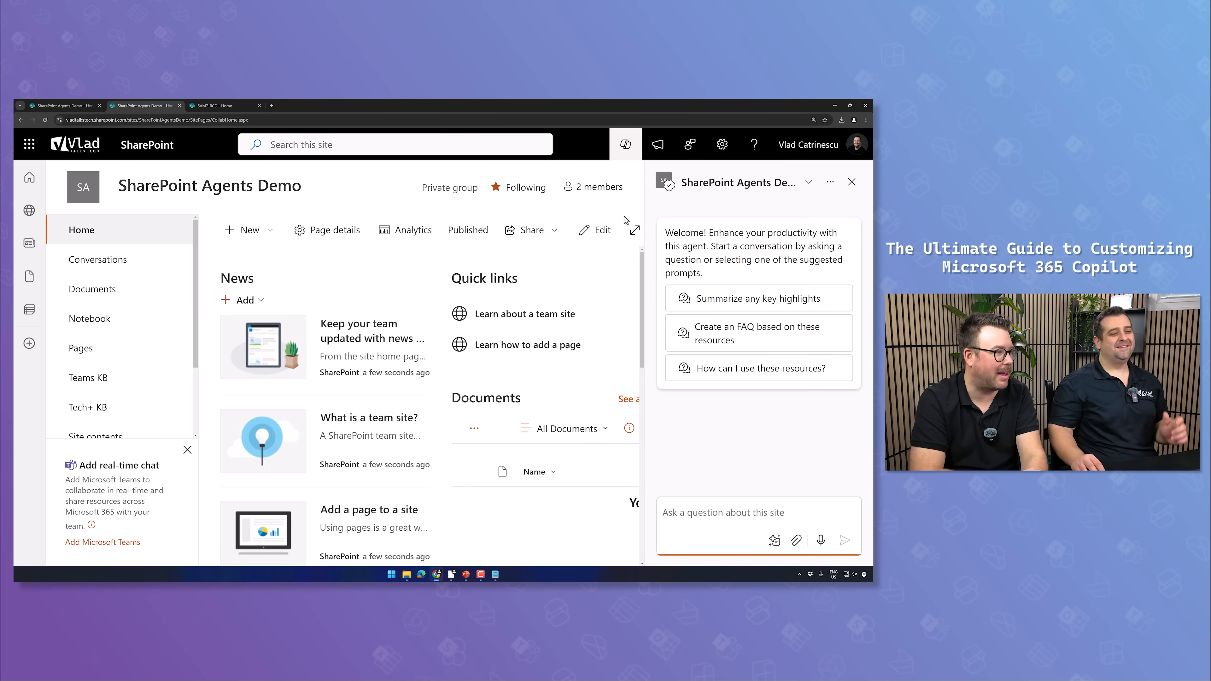
click(809, 183)
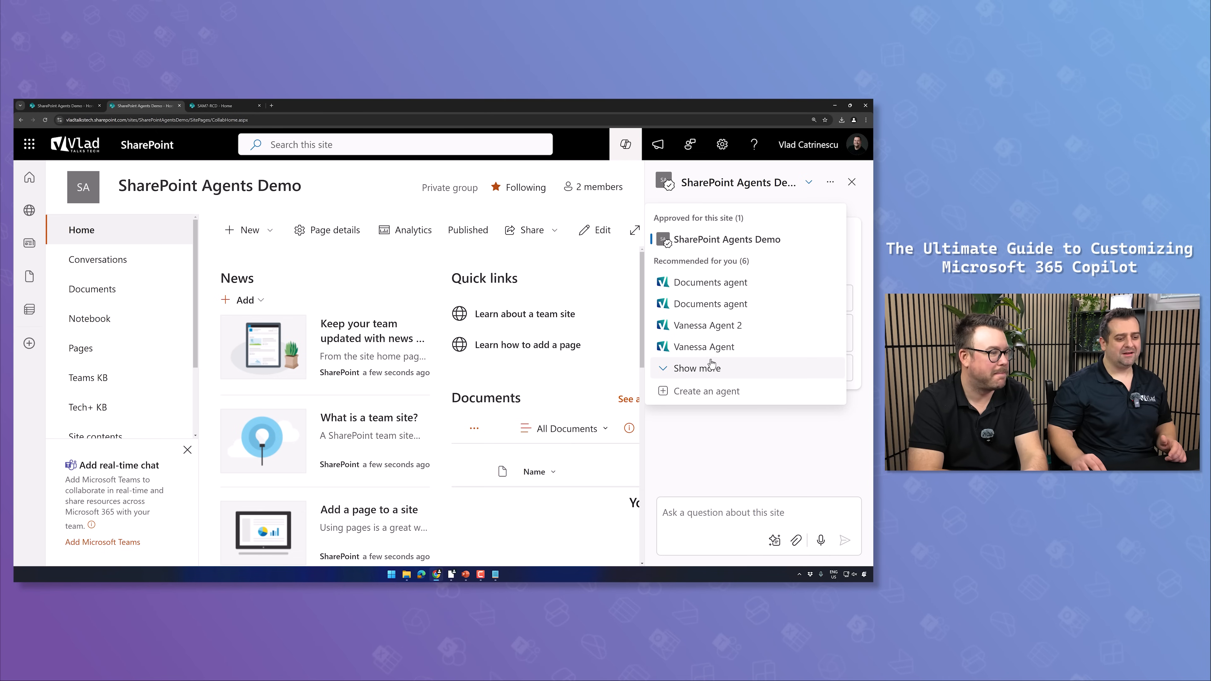
click(696, 367)
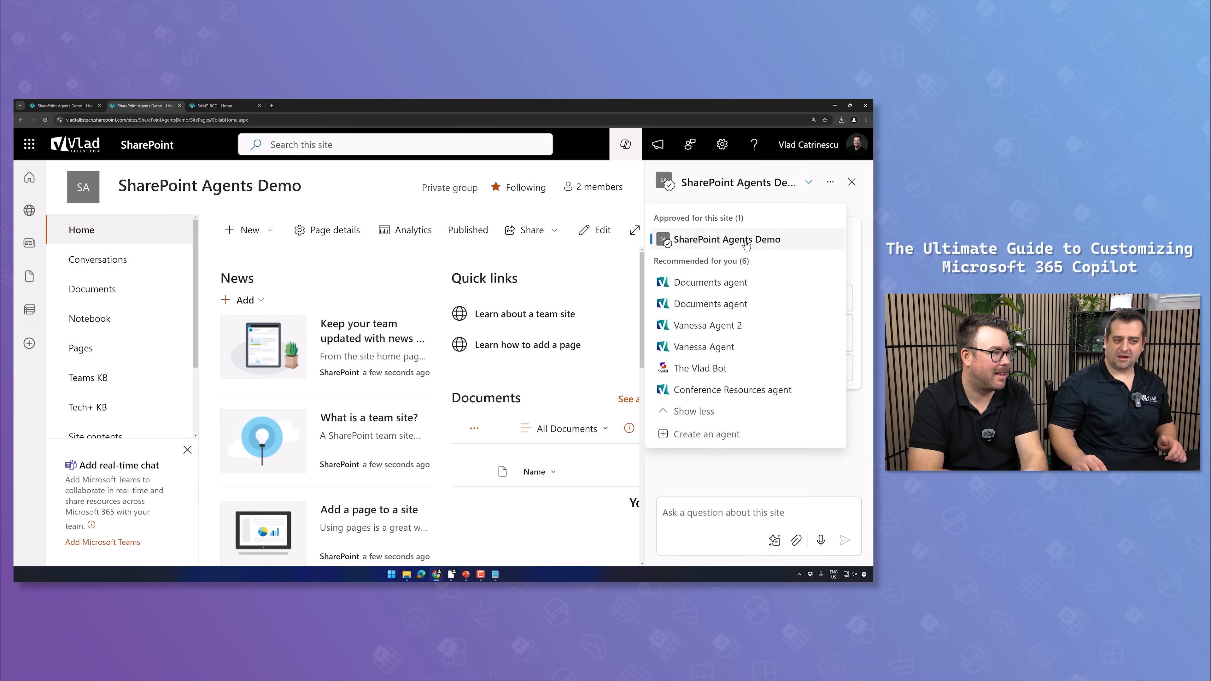
click(828, 183)
click(851, 183)
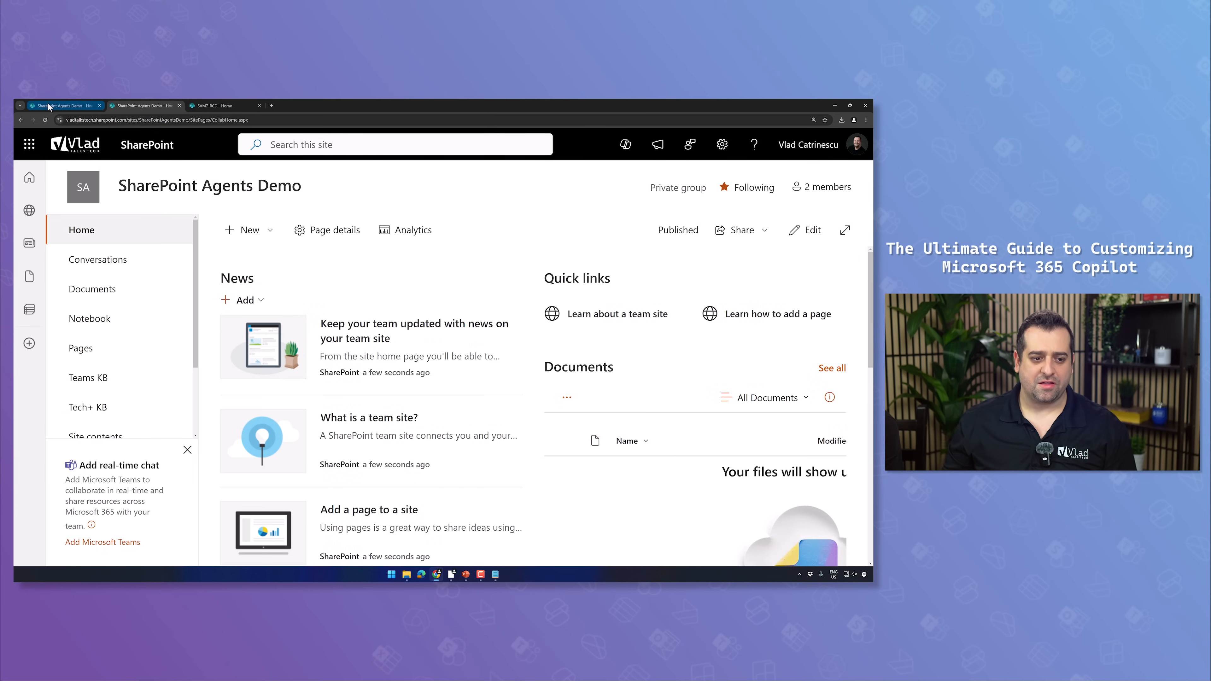
- Open The Poutine Agent.agent from the Copilots folder of Site Assets via the site contents, and dismiss the feedback request
click(722, 145)
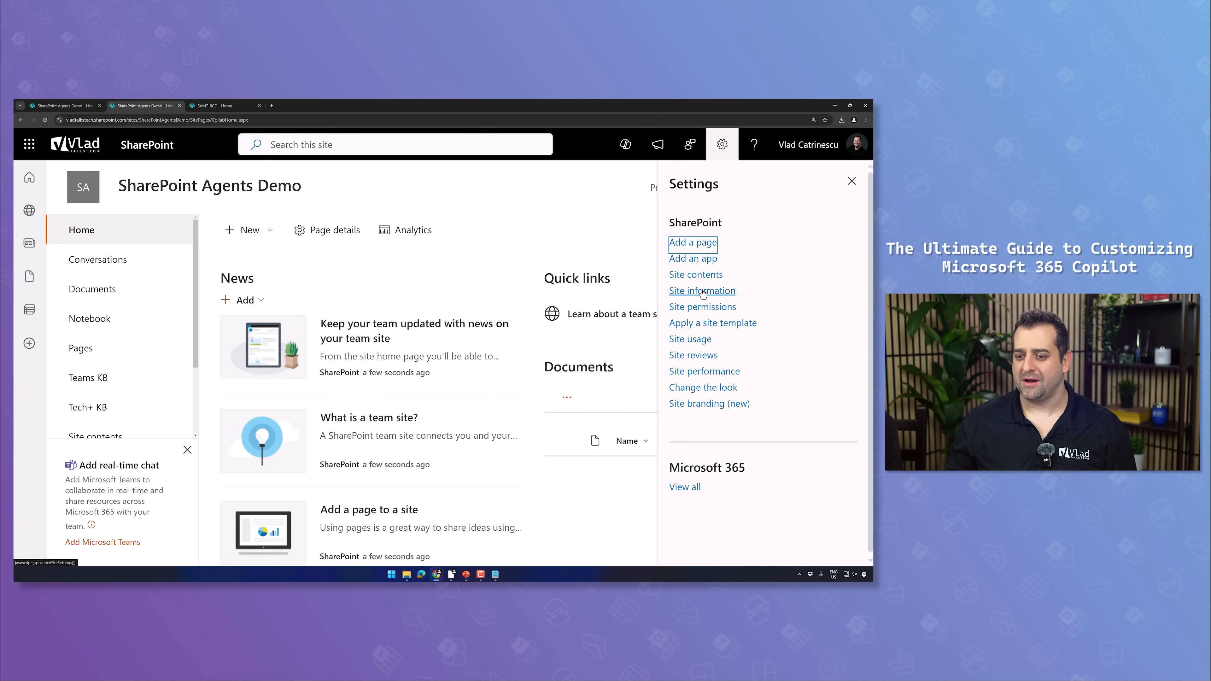
click(695, 275)
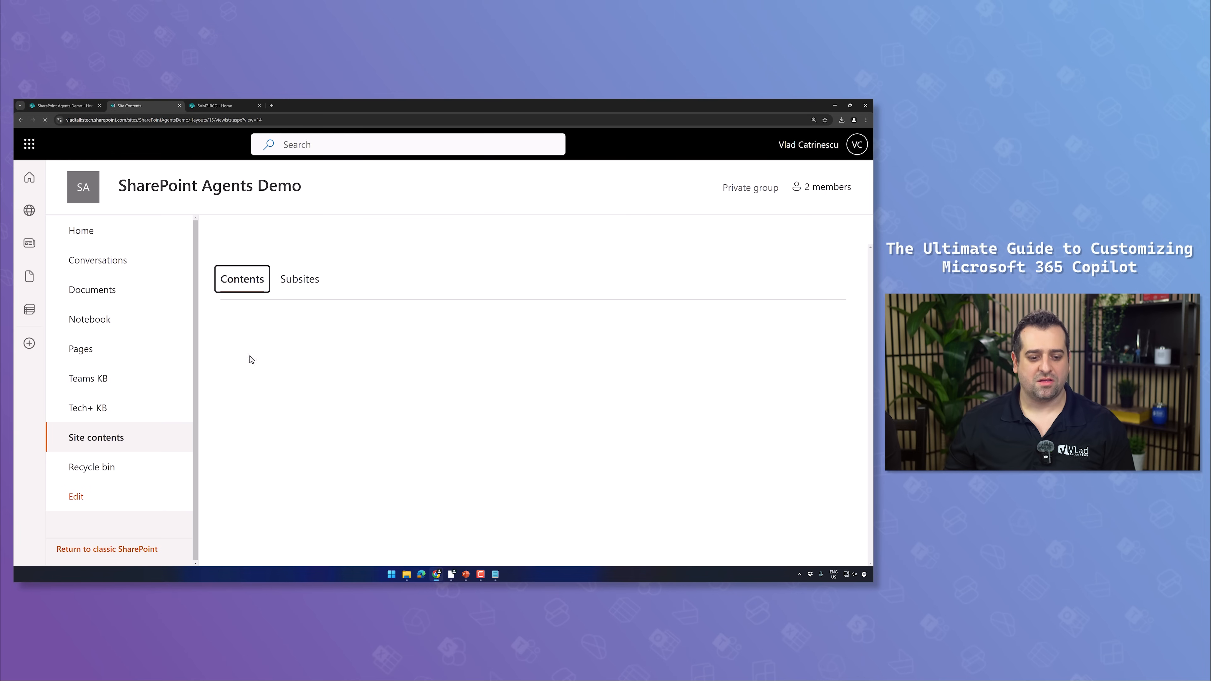
click(277, 414)
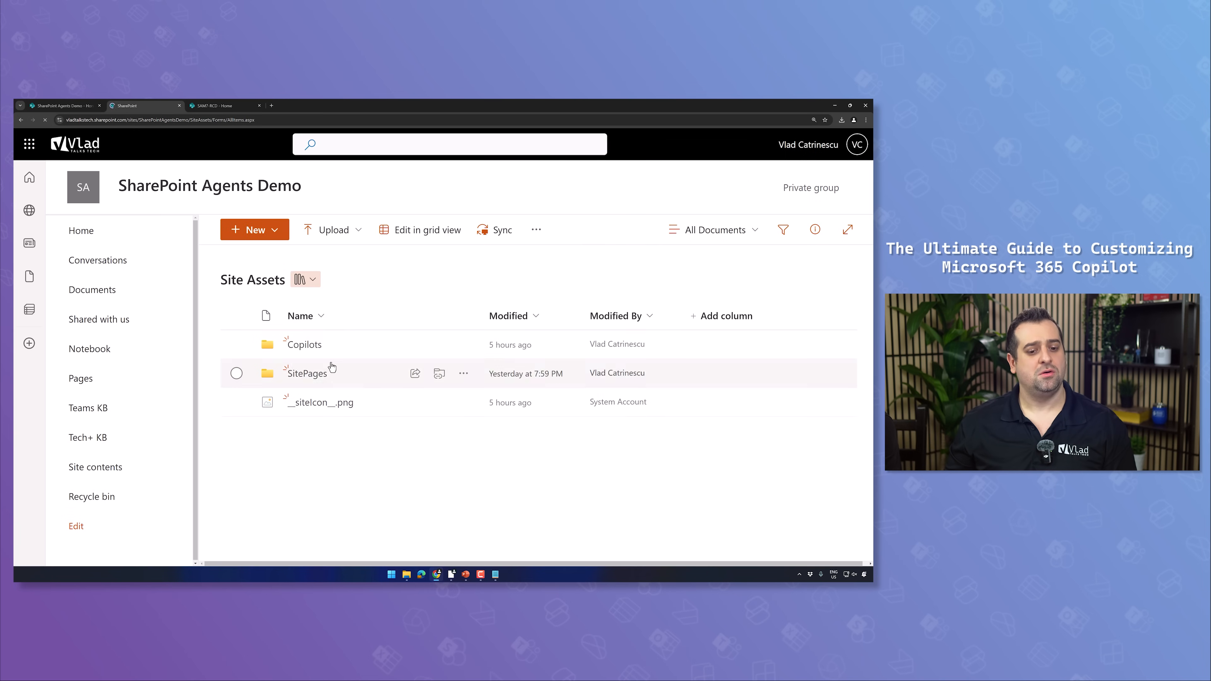
click(308, 345)
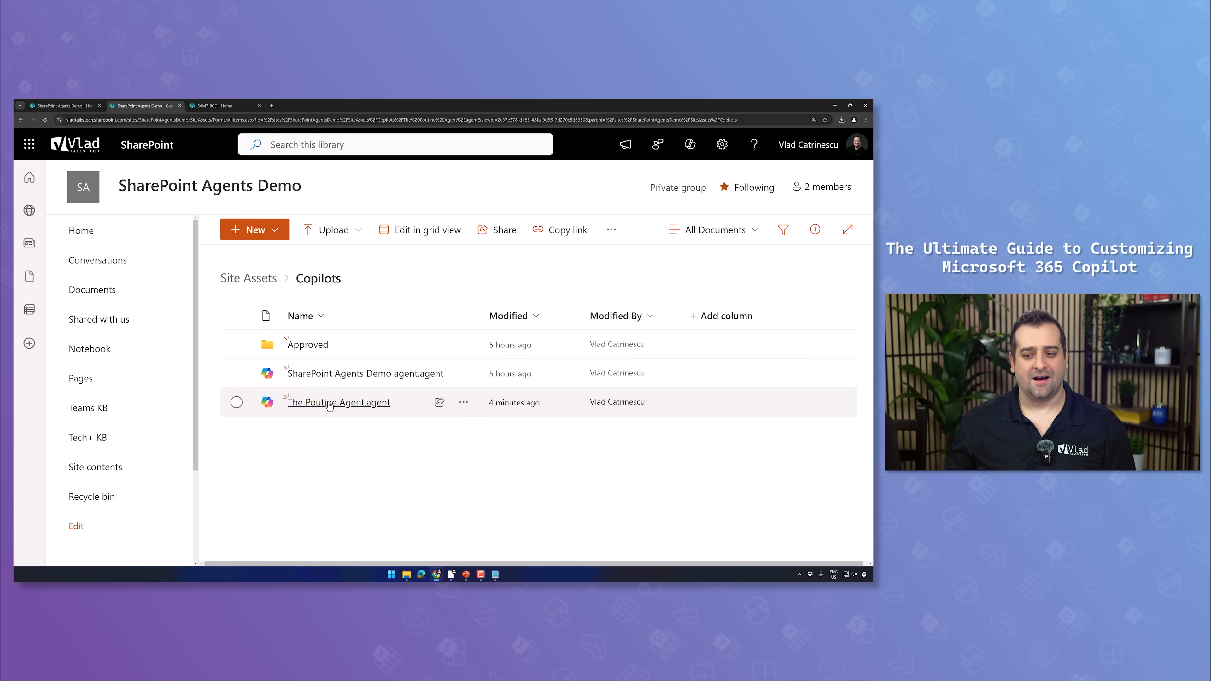
click(330, 403)
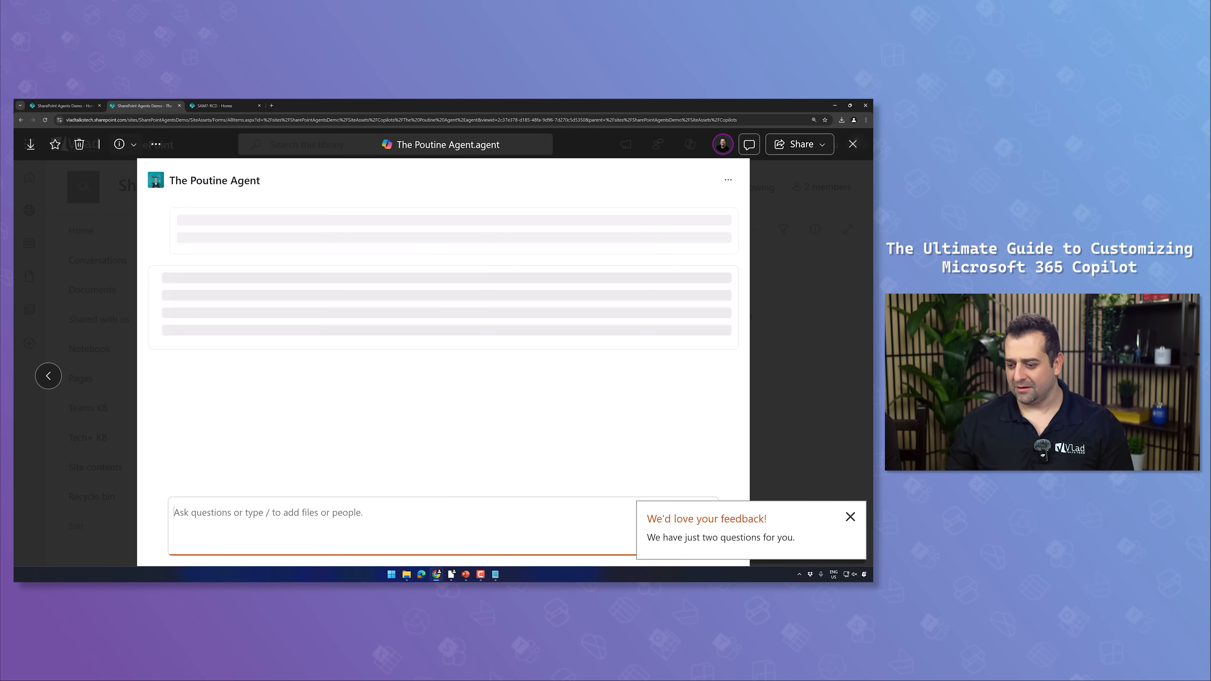
click(845, 520)
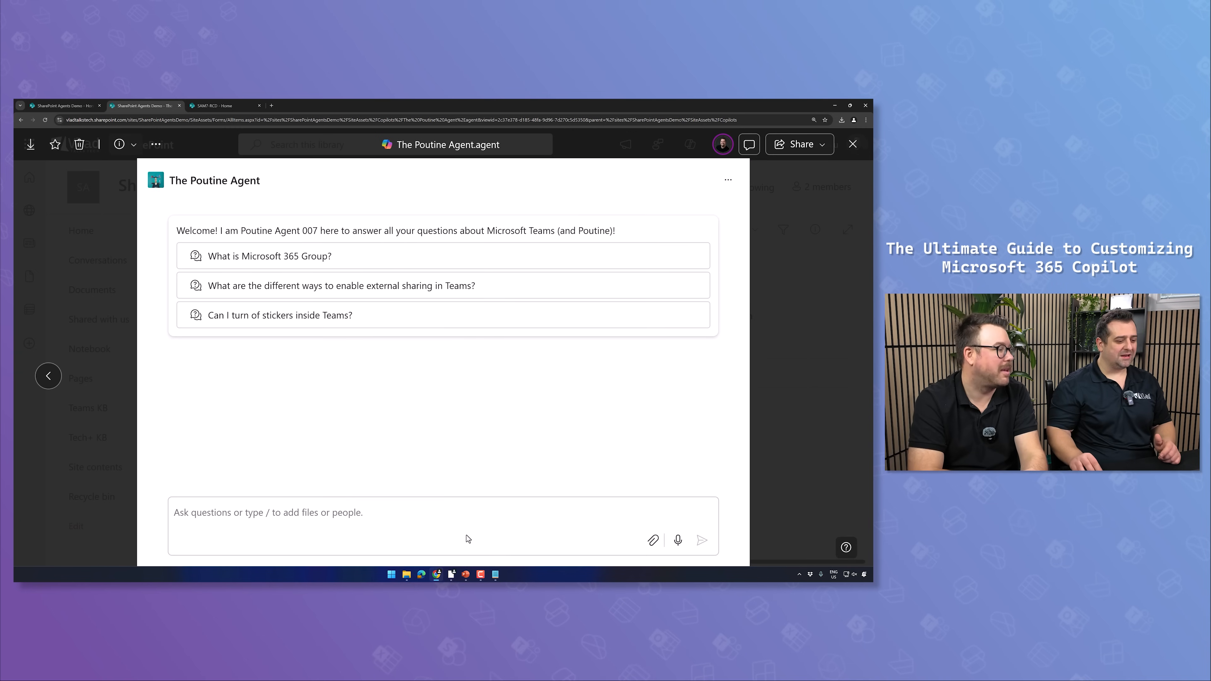
- Ask the agent "Can I turn off gifs inside a specific team? And how about the whole tenant?"
click(453, 512)
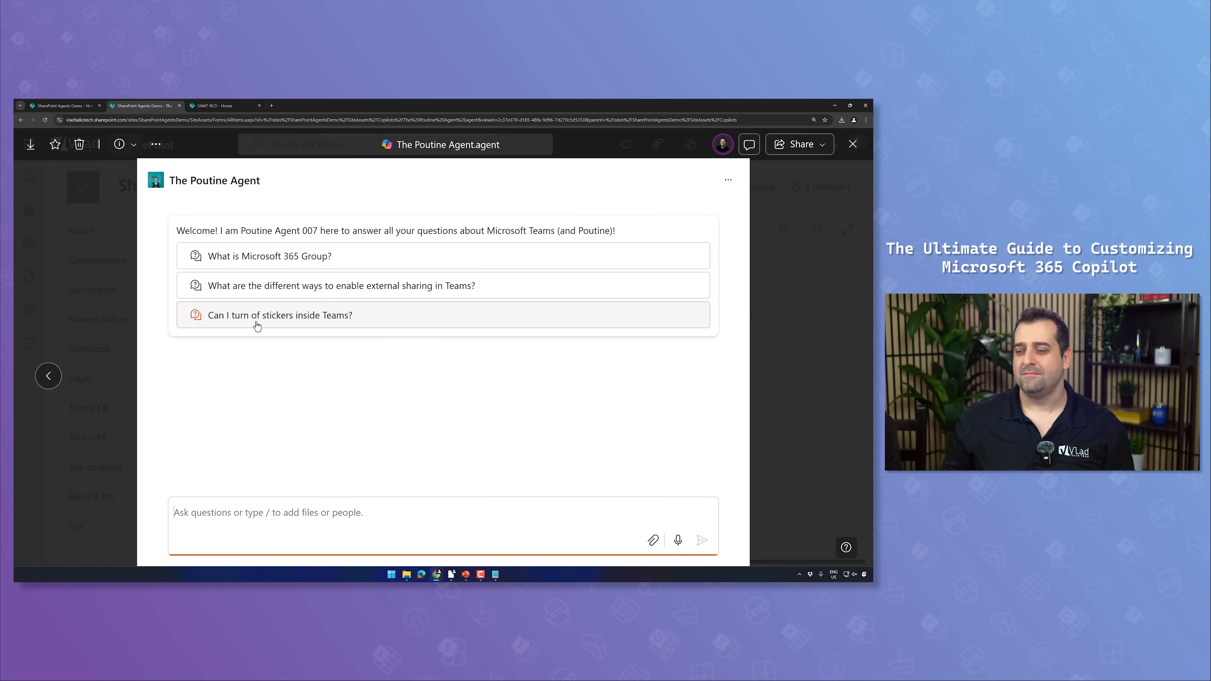
text(C)
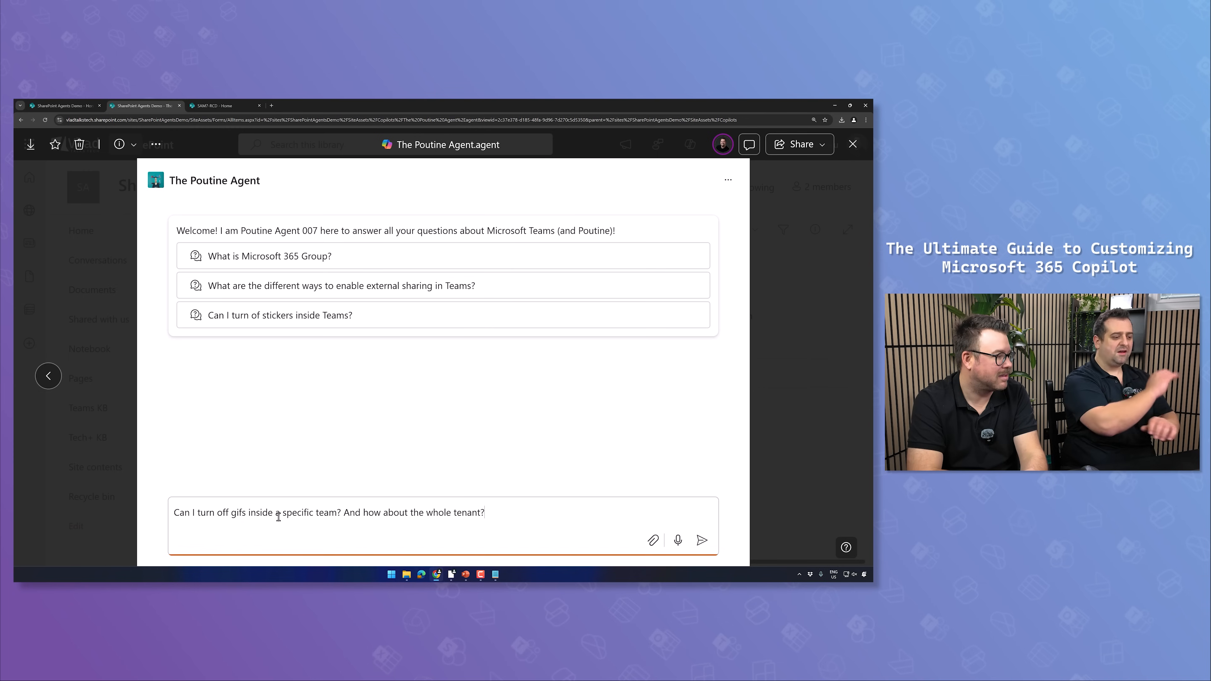
key(Return)
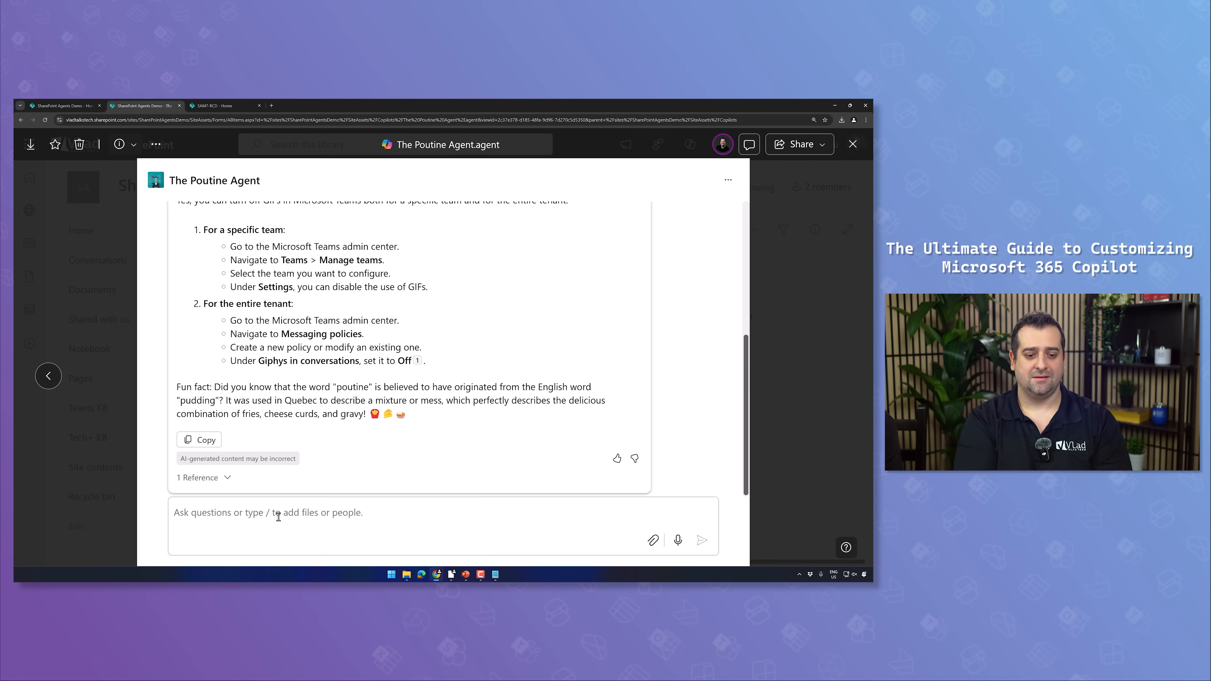
- Expand the answer's reference and review the agent's instructions for turning off GIFs in a specific team
click(228, 478)
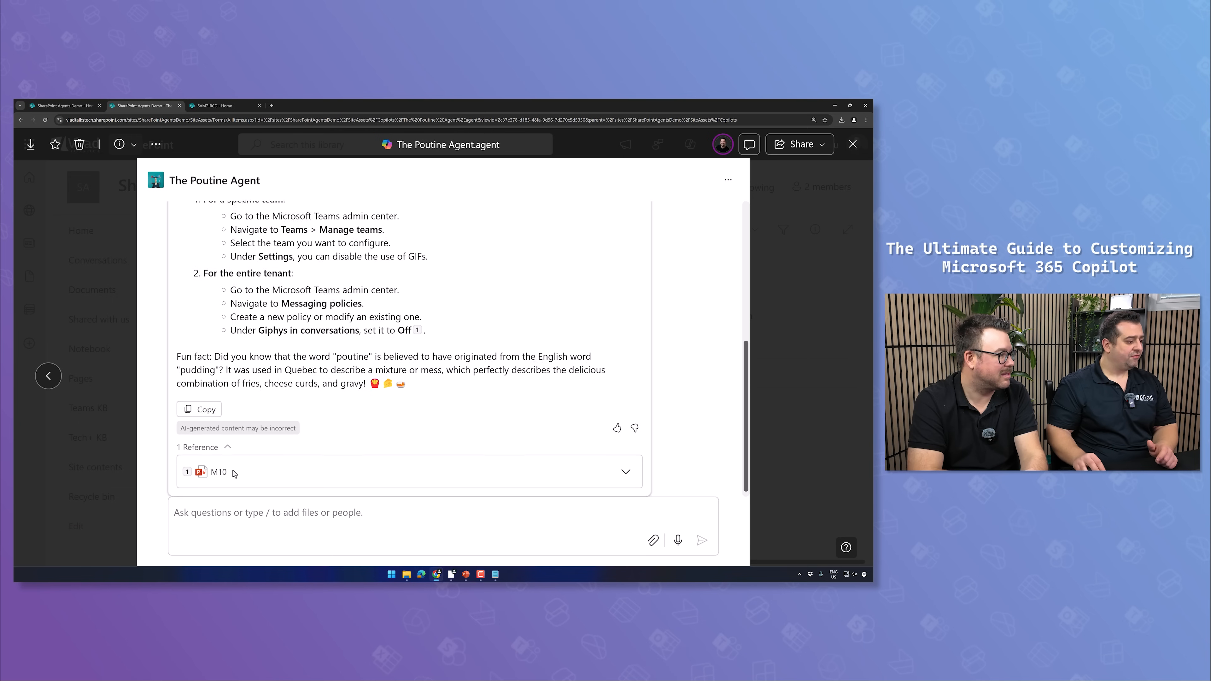
scroll(262, 381, up, 2)
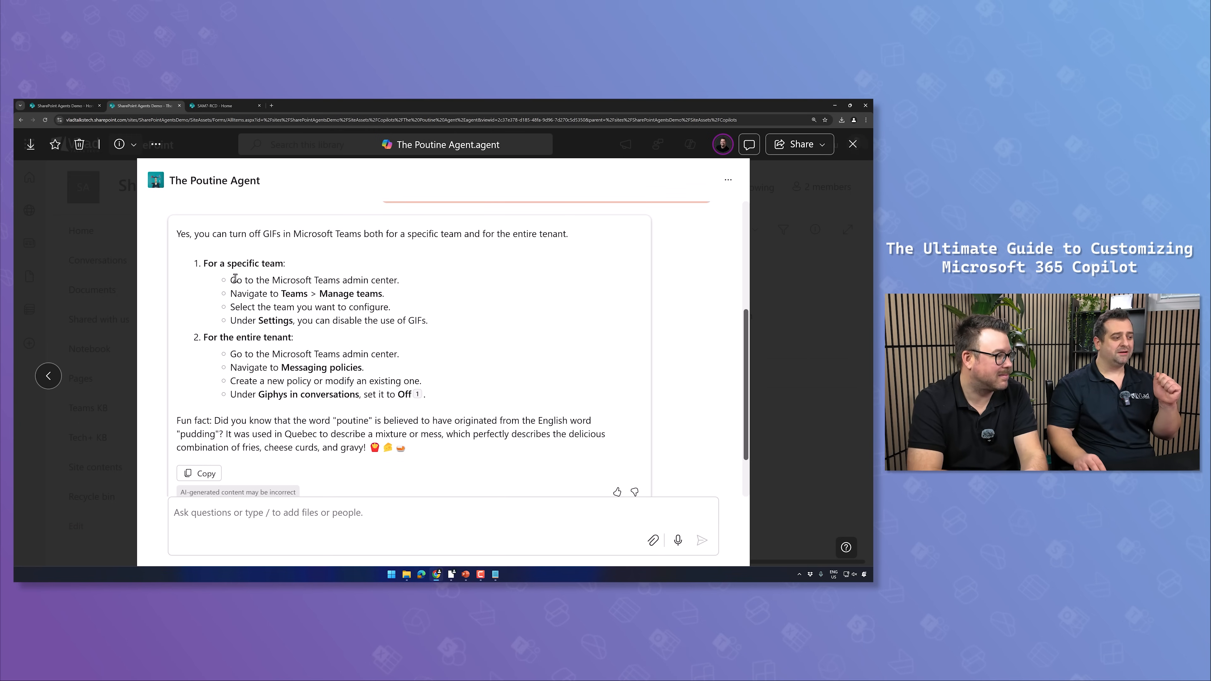
drag(233, 282, 401, 309)
click(323, 312)
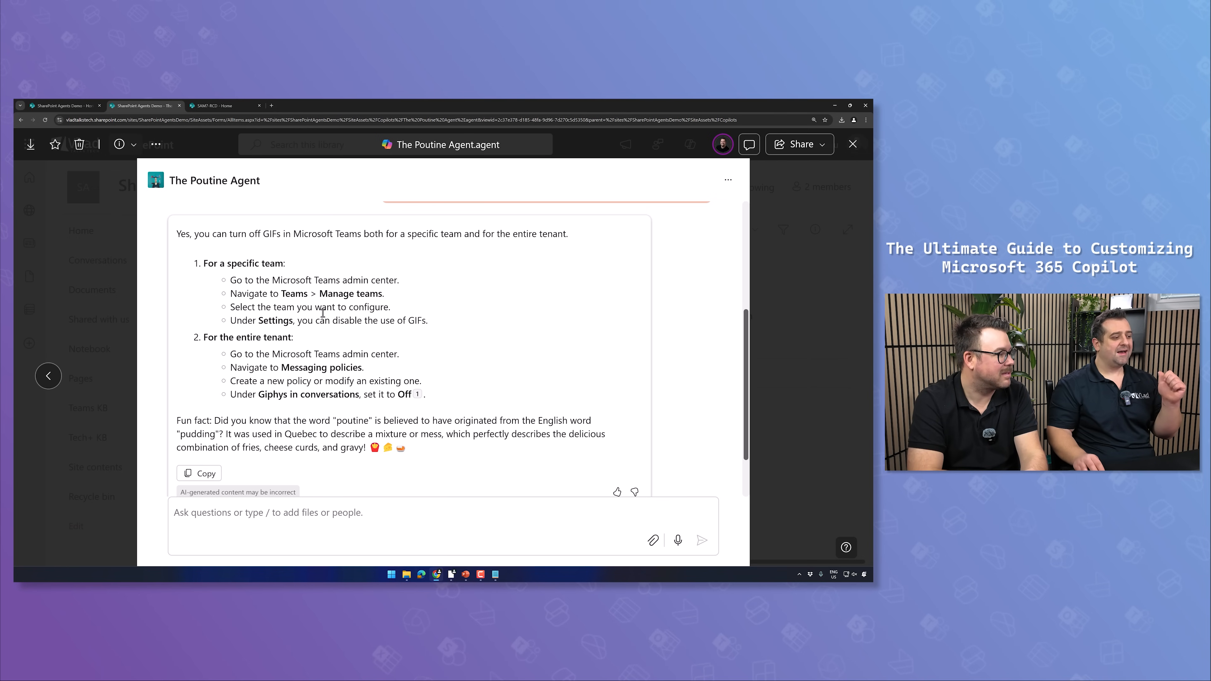
drag(240, 317, 430, 330)
click(430, 327)
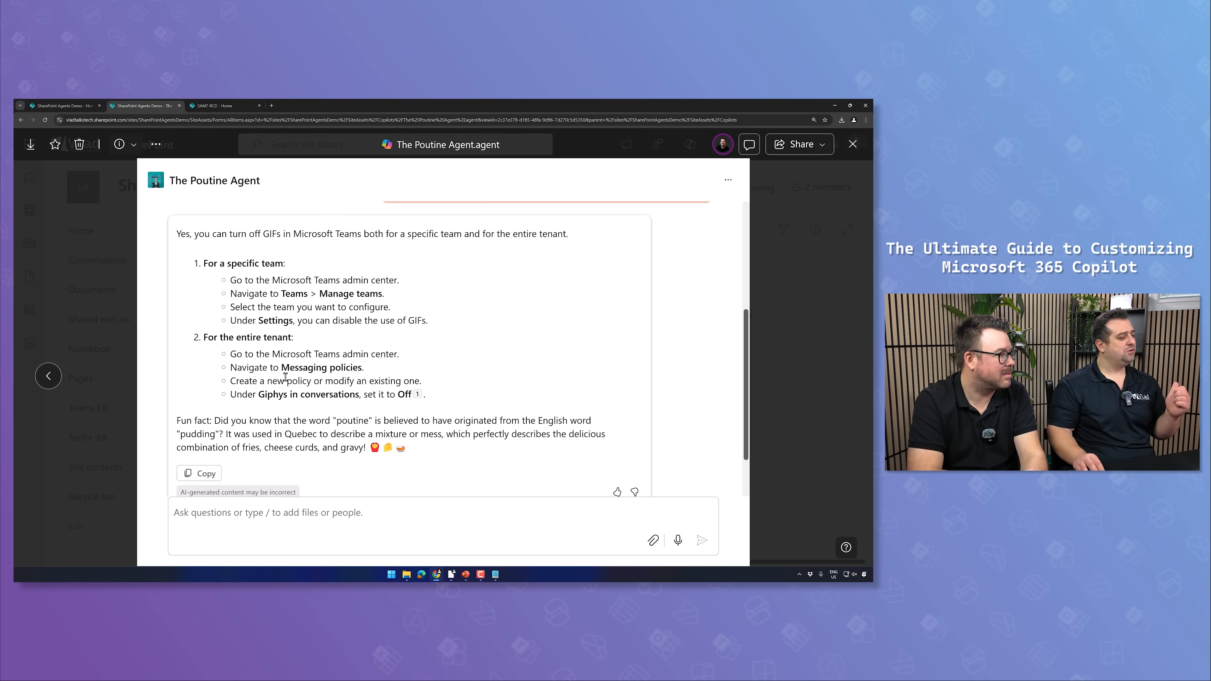
- Review the answer's instructions for turning off GIFs across the entire tenant, return to the conversation's start, and close the agent
drag(289, 369, 365, 376)
click(363, 372)
scroll(325, 387, down, 1)
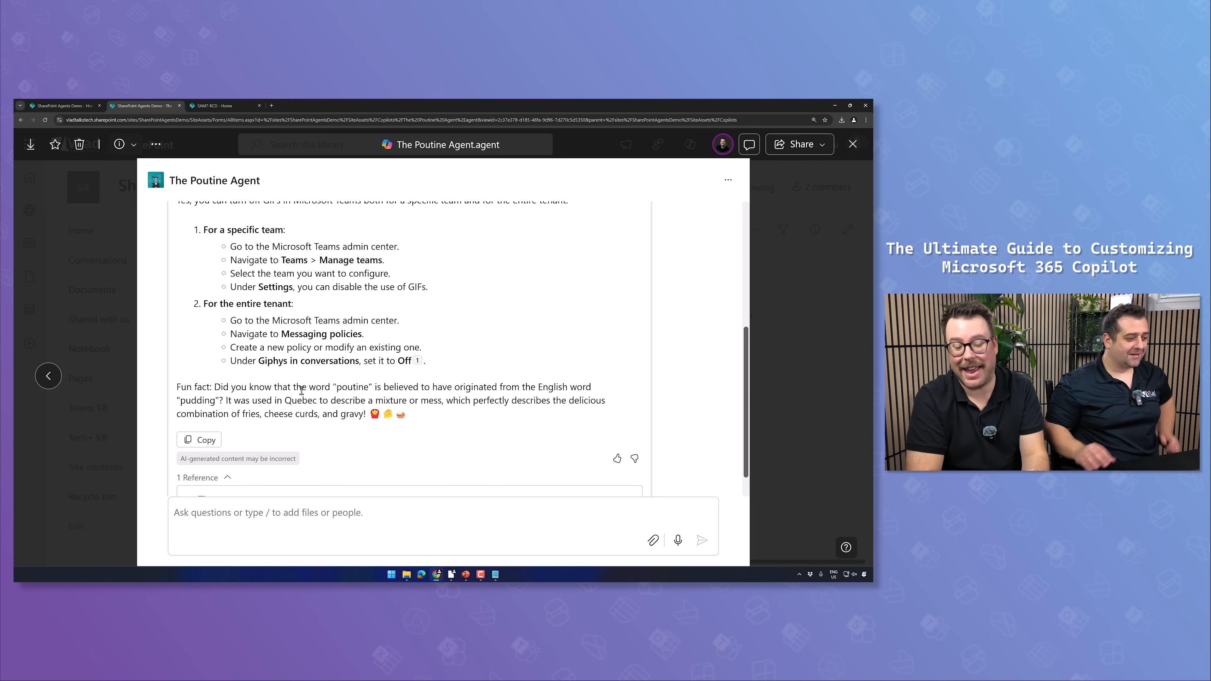
scroll(537, 313, up, 5)
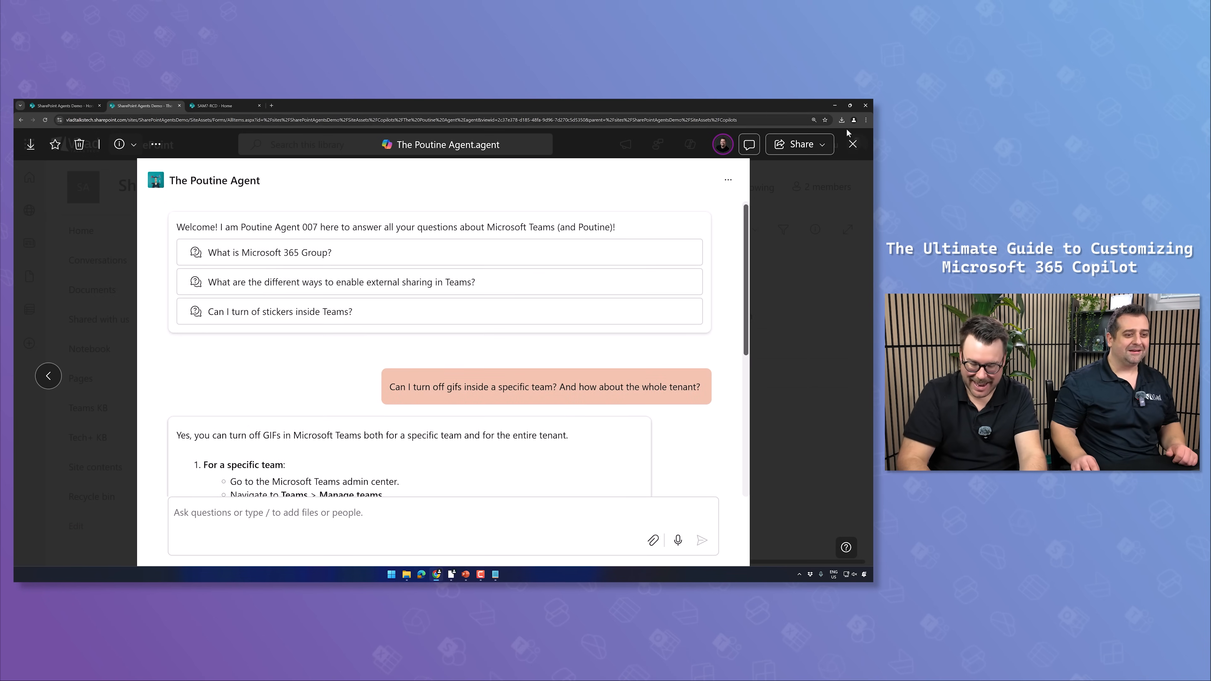
click(852, 144)
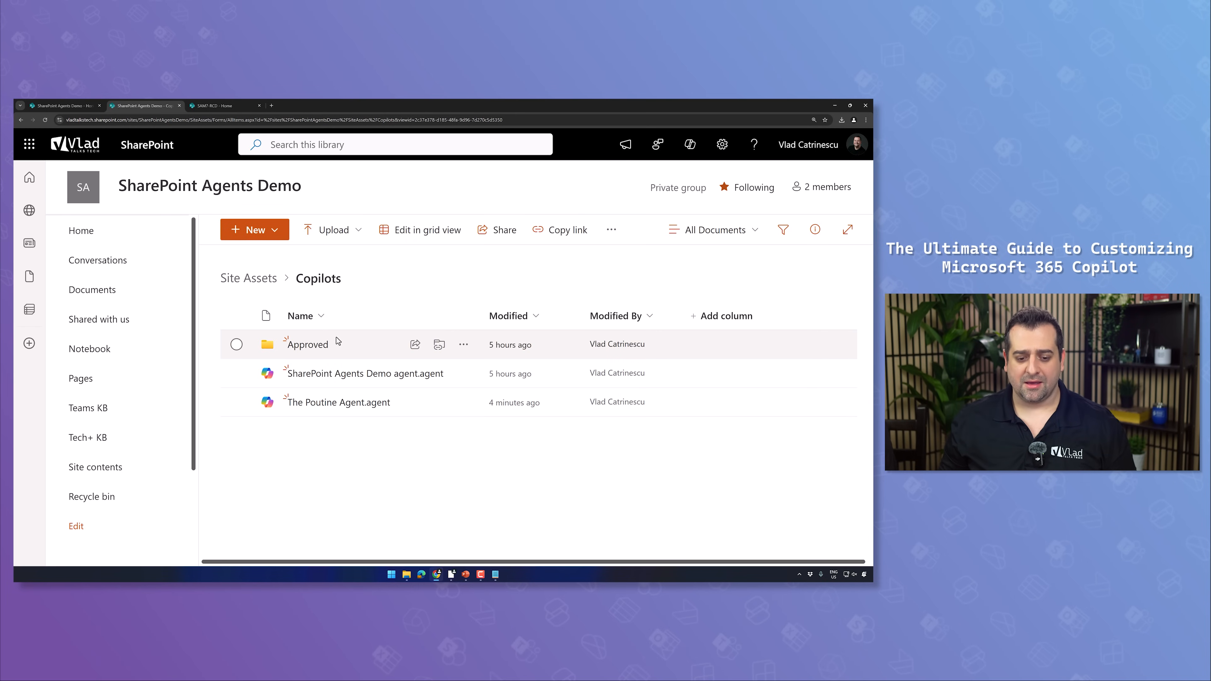
- Go to the site's home page, open the agent chat, and expand the full list of recommended agents
click(126, 230)
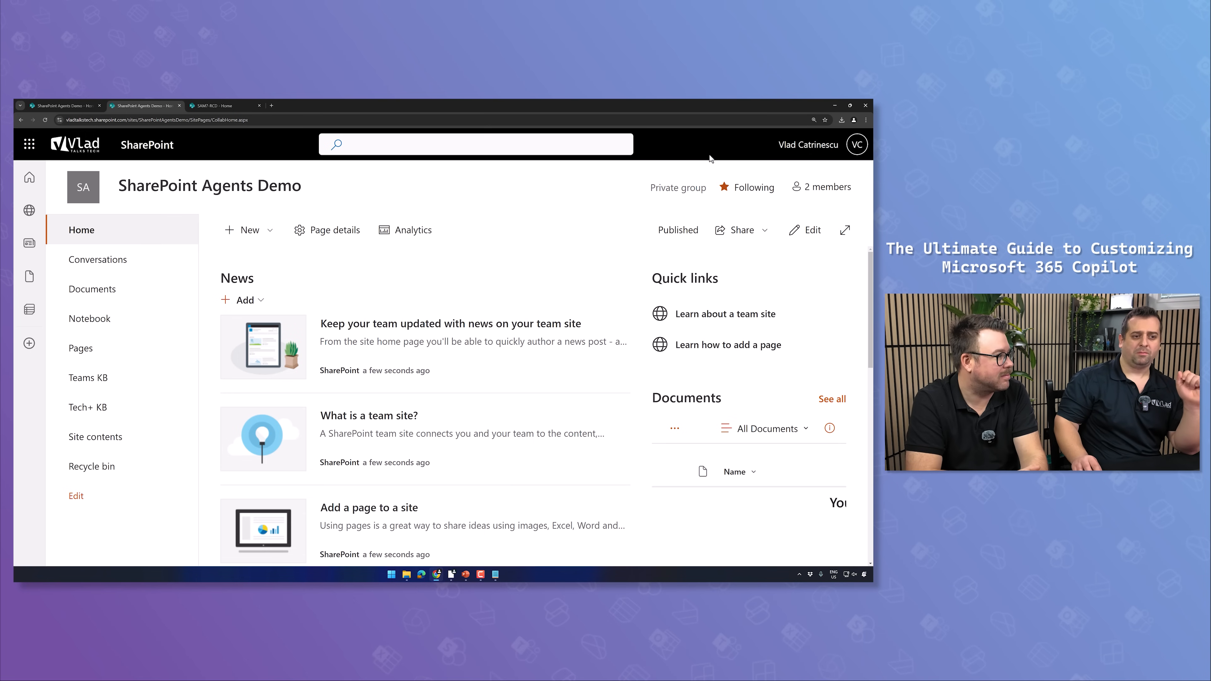
click(635, 149)
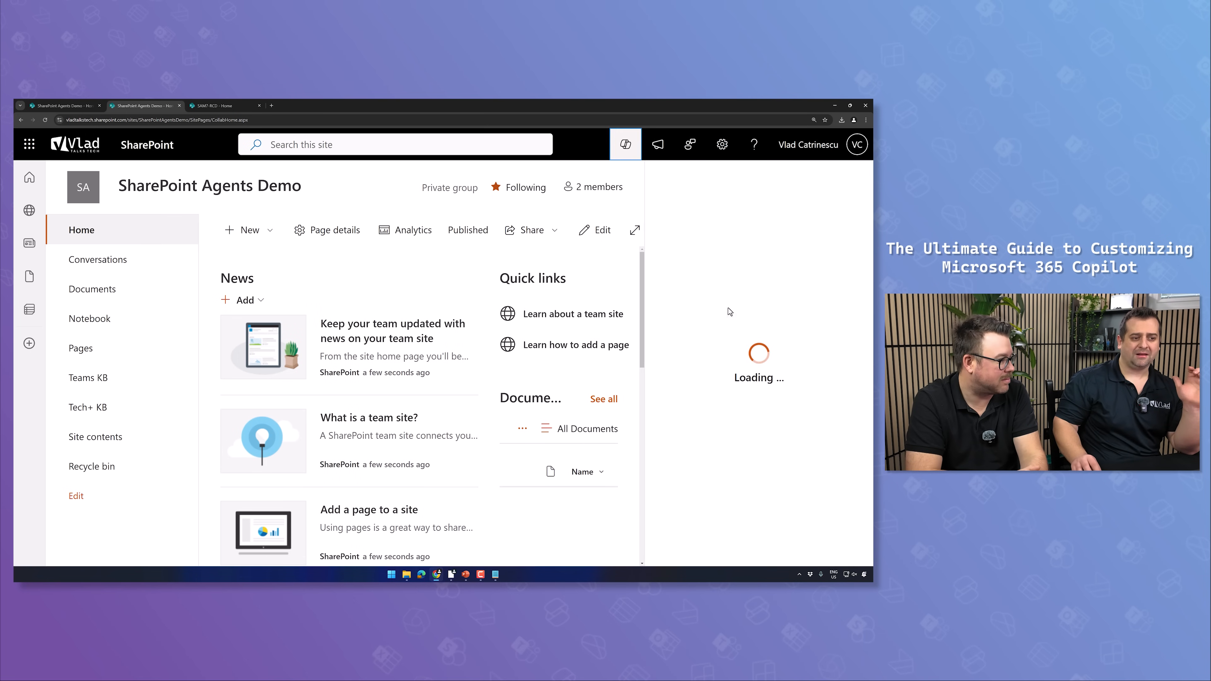
click(805, 181)
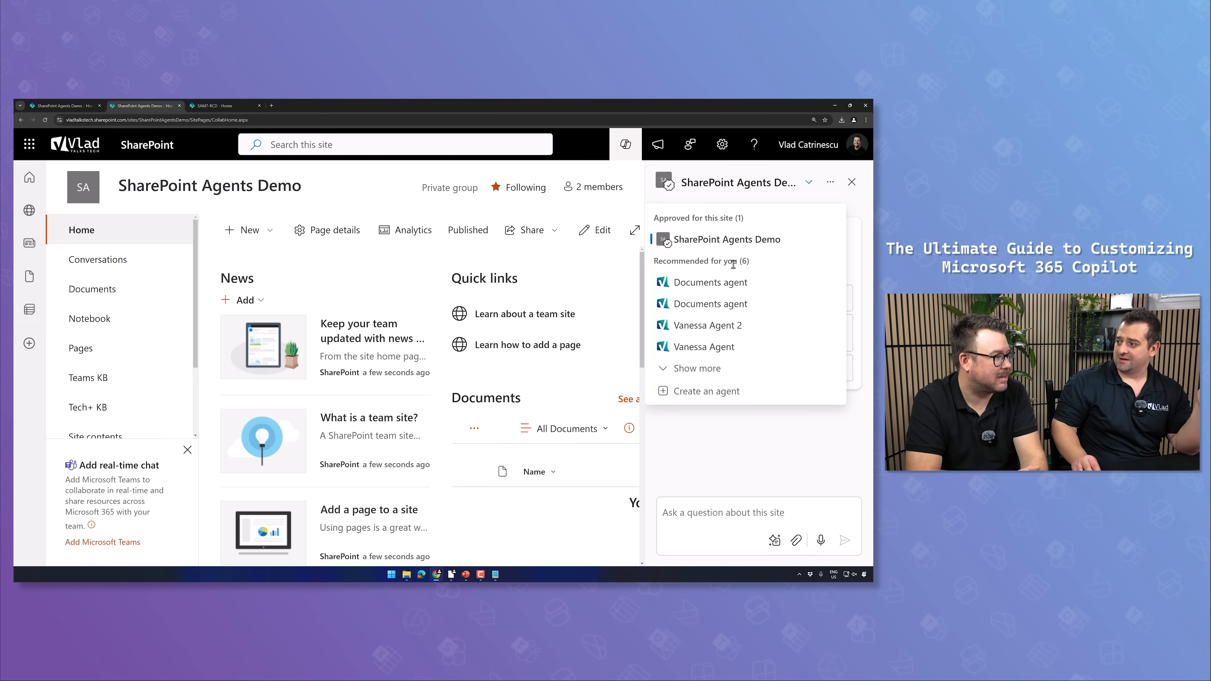
click(664, 369)
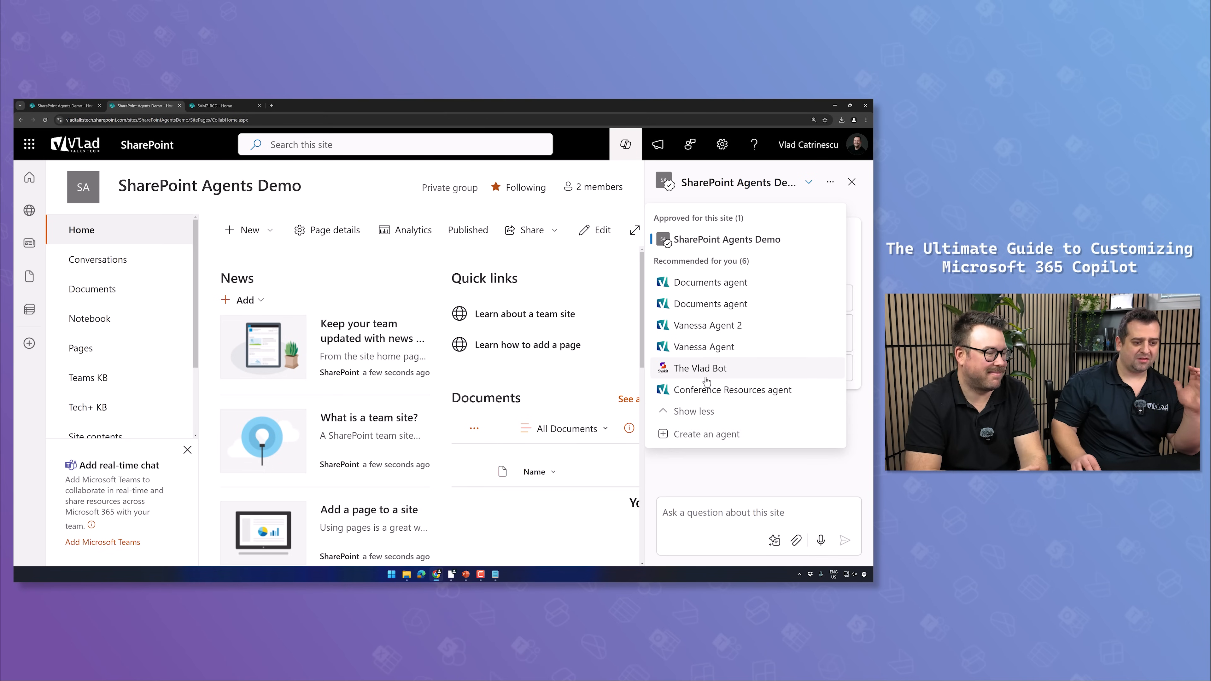
- Reload the home page and check the agent picker again
key(F5)
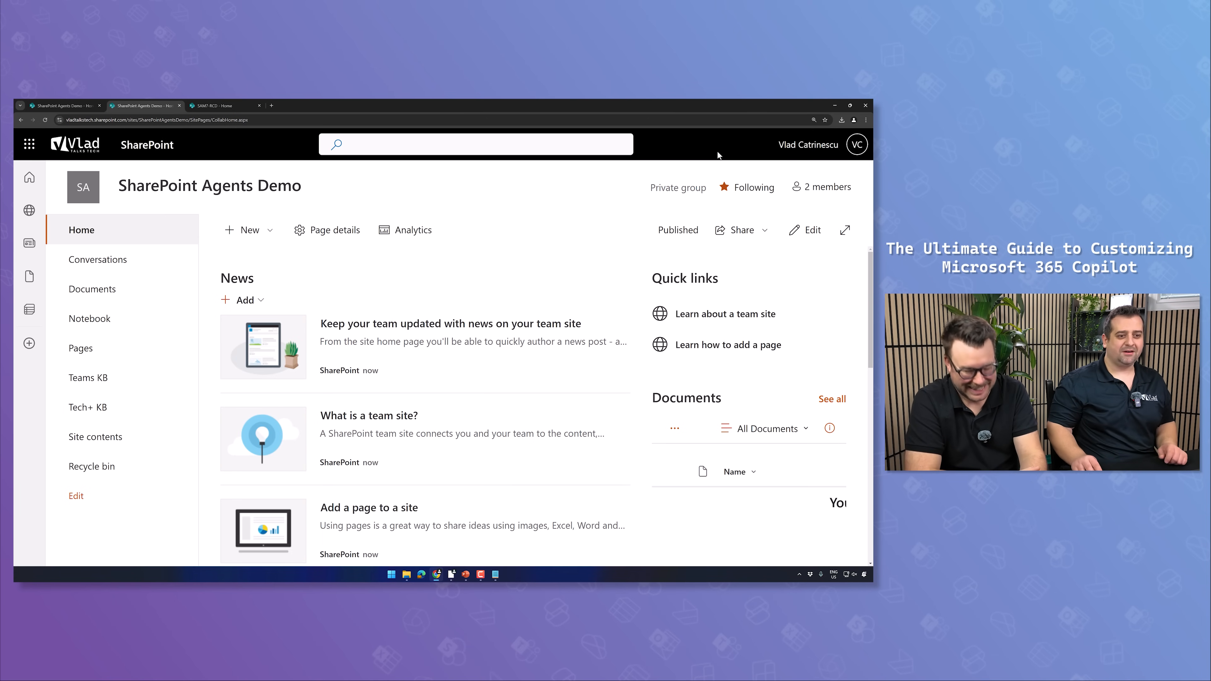
click(719, 148)
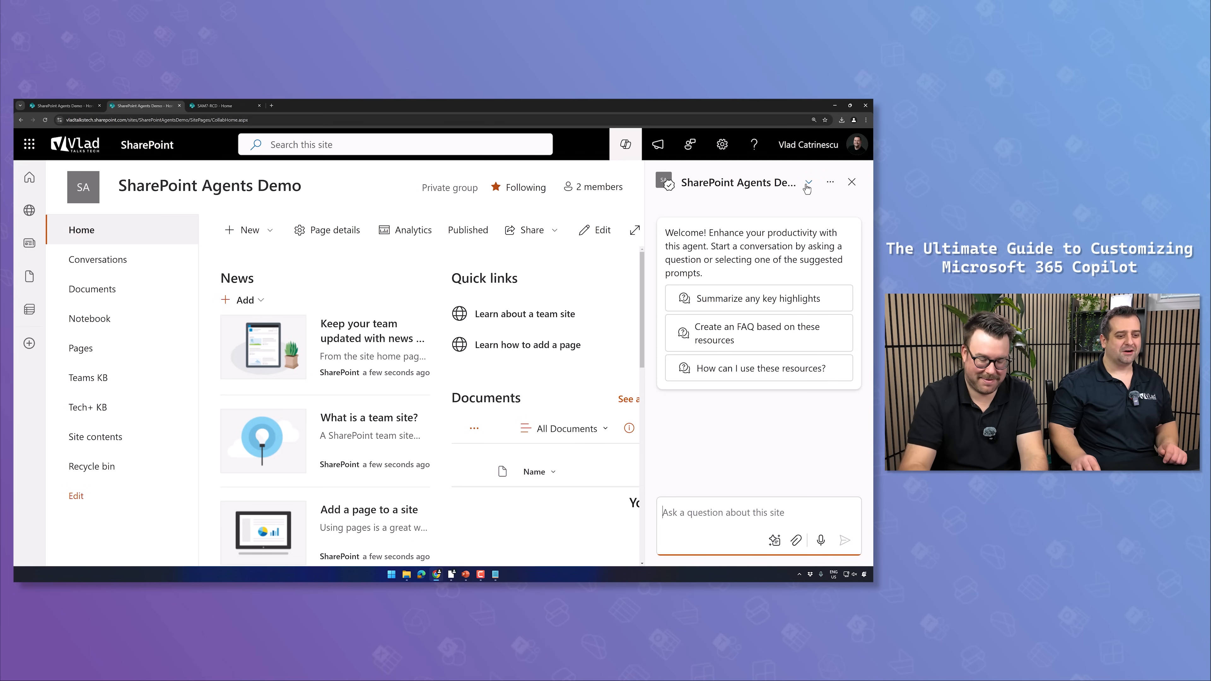
click(807, 185)
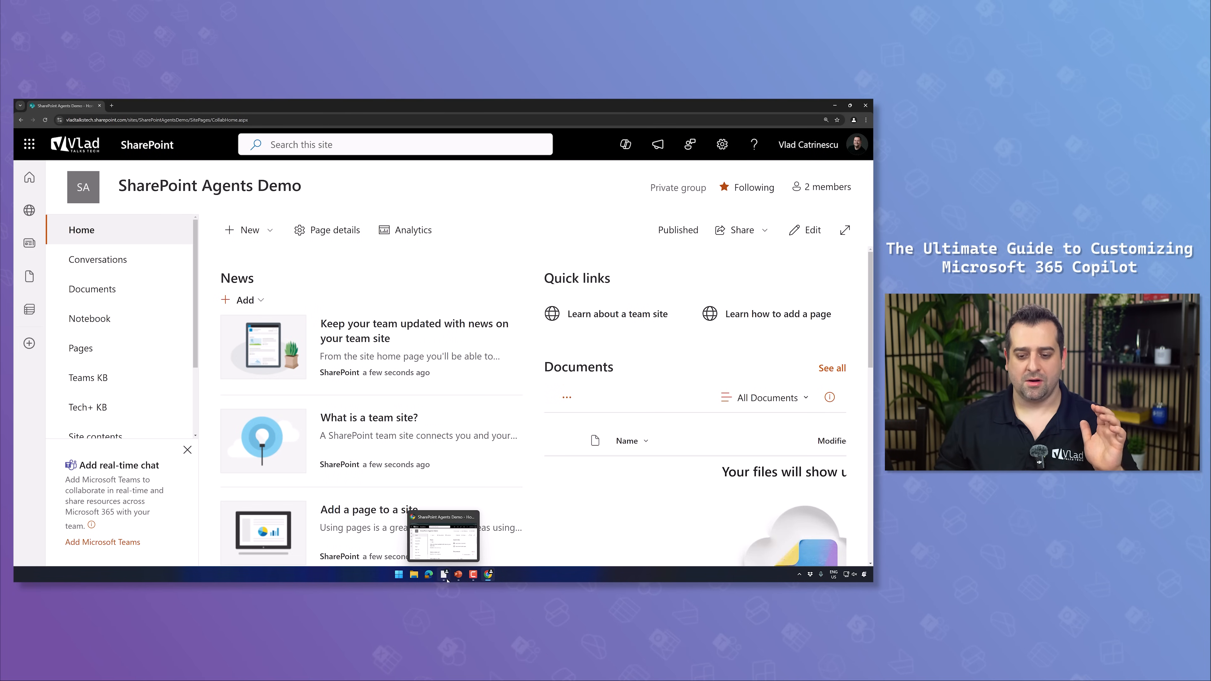
- Switch to the site member's browser window, check the group membership, and view the agents available to that member
click(447, 579)
click(803, 202)
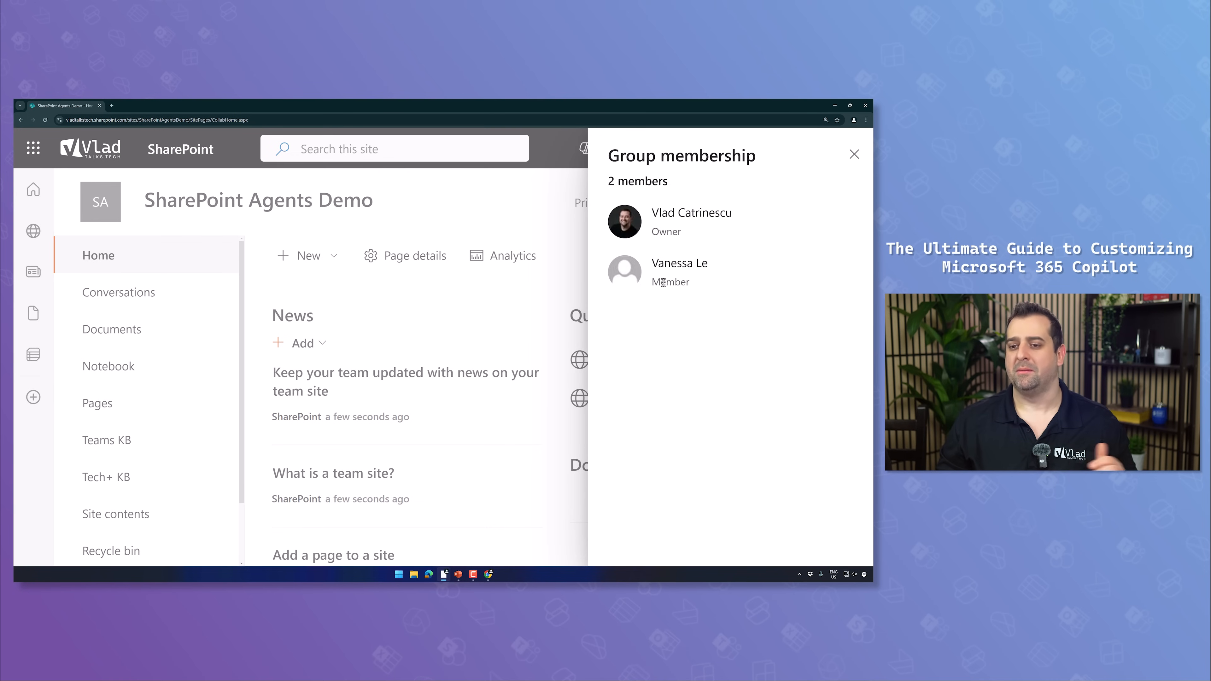
click(856, 161)
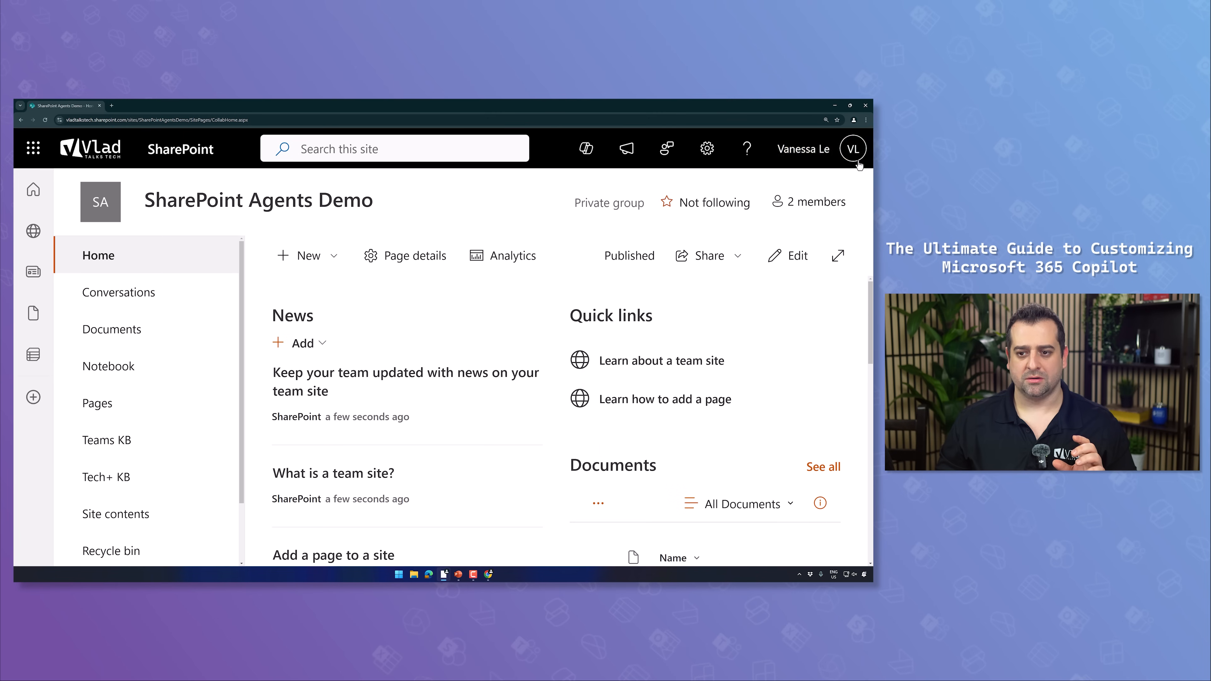
click(587, 150)
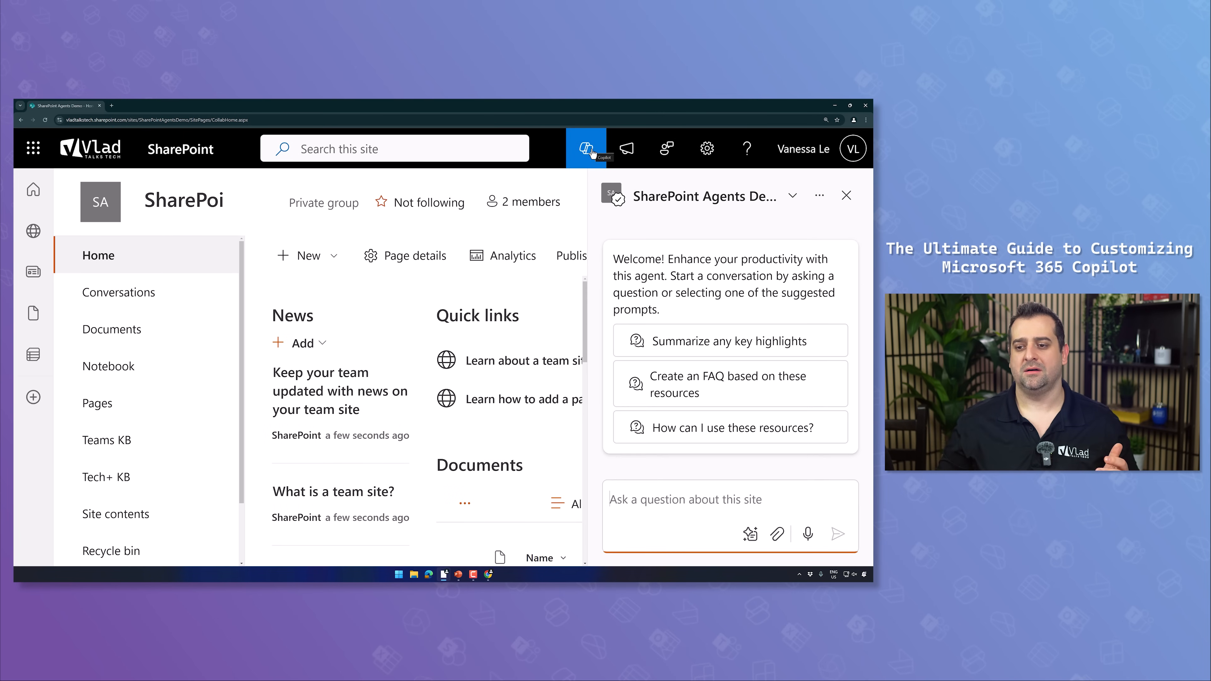
click(792, 197)
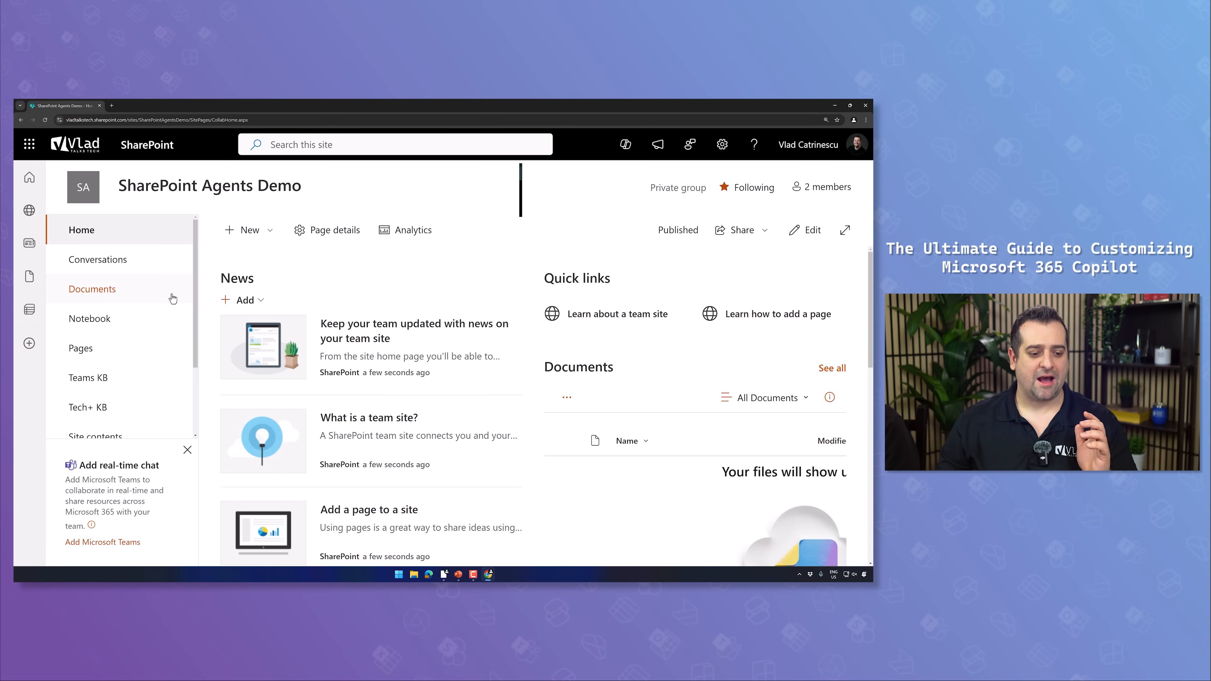
- As the site owner, open The Poutine Agent.agent from the Copilots folder of Site Assets via the site contents
click(722, 144)
click(695, 274)
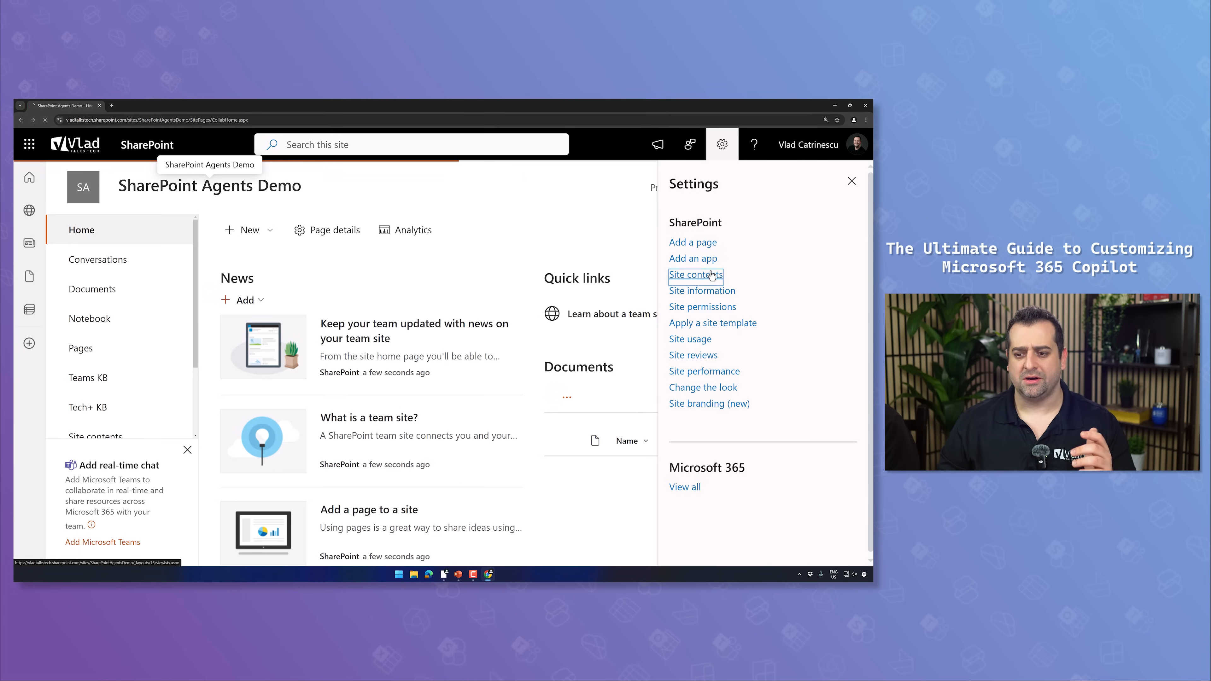
scroll(267, 405, down, 1)
click(275, 414)
click(310, 348)
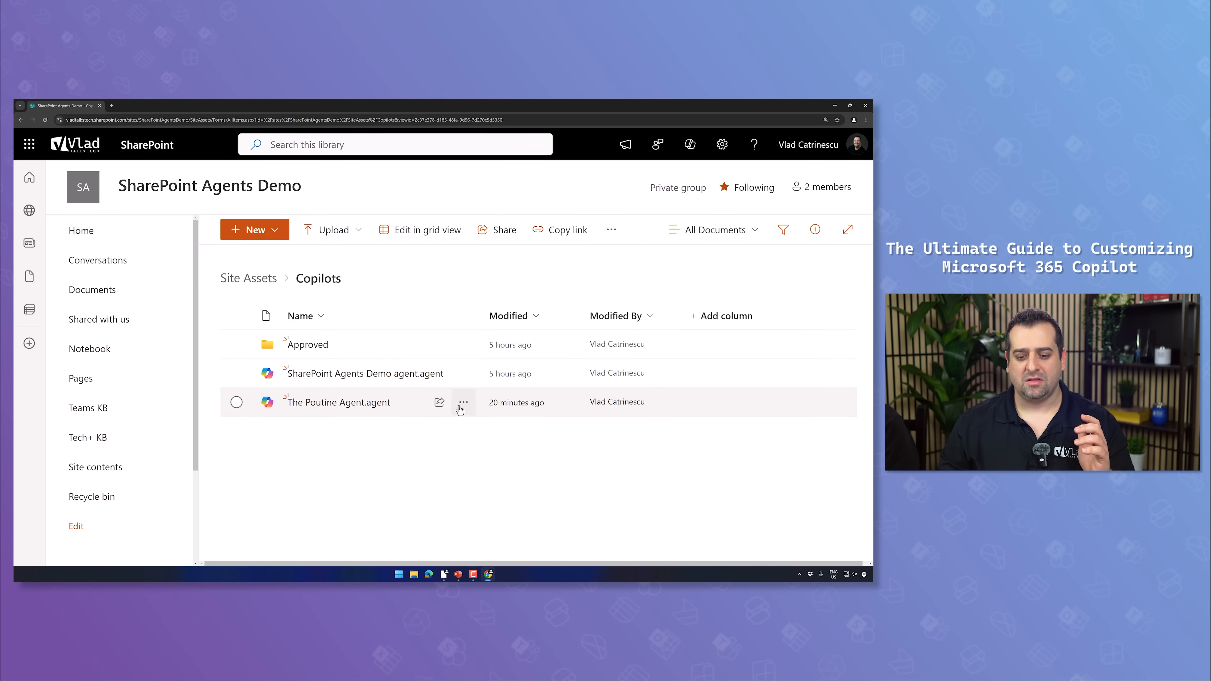
click(353, 405)
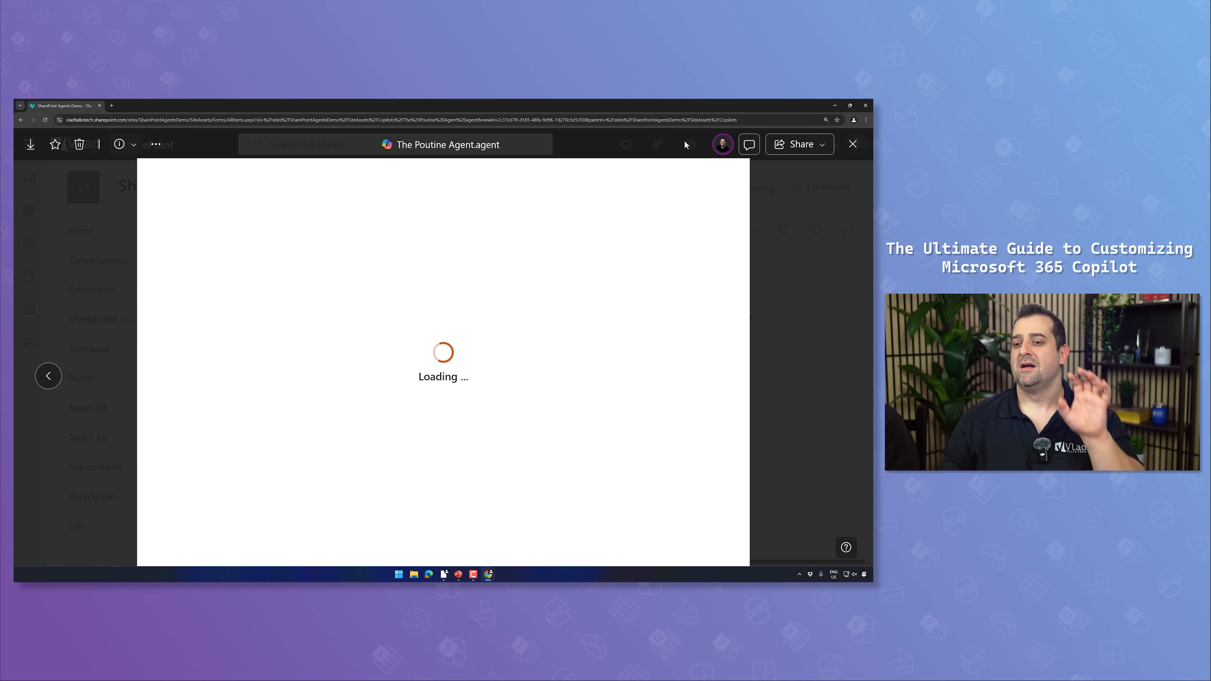
- Set The Poutine Agent as an approved agent for this site and dismiss the confirmation
click(728, 179)
click(633, 230)
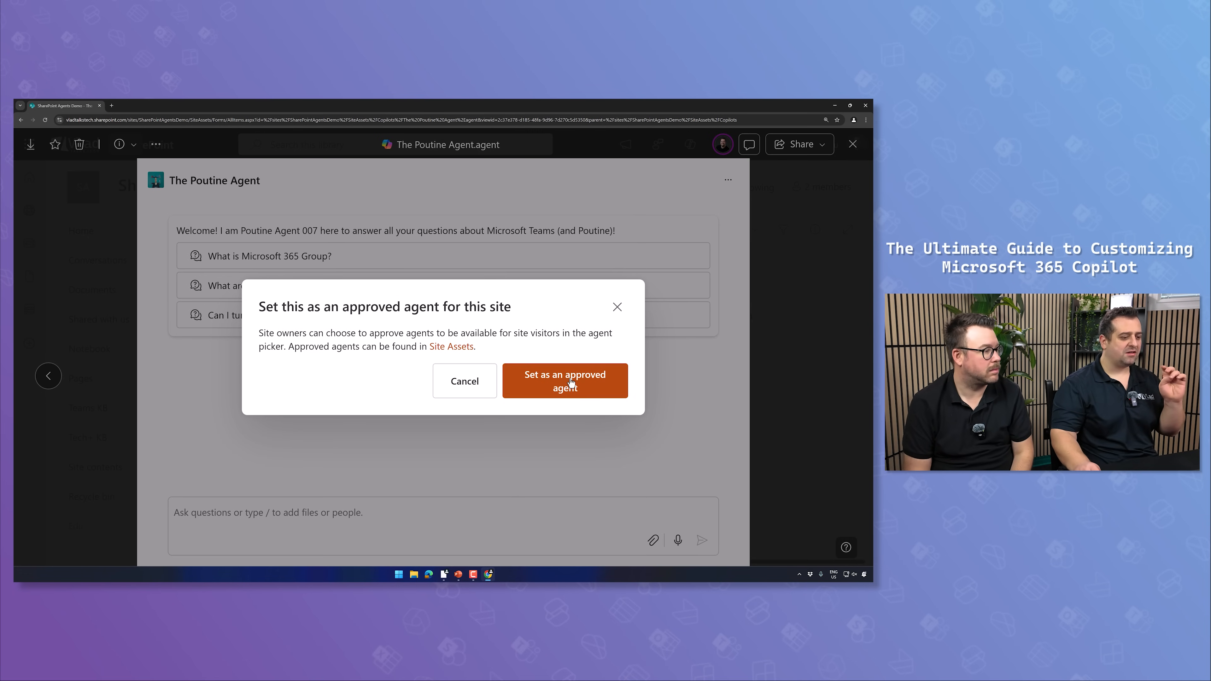
click(560, 381)
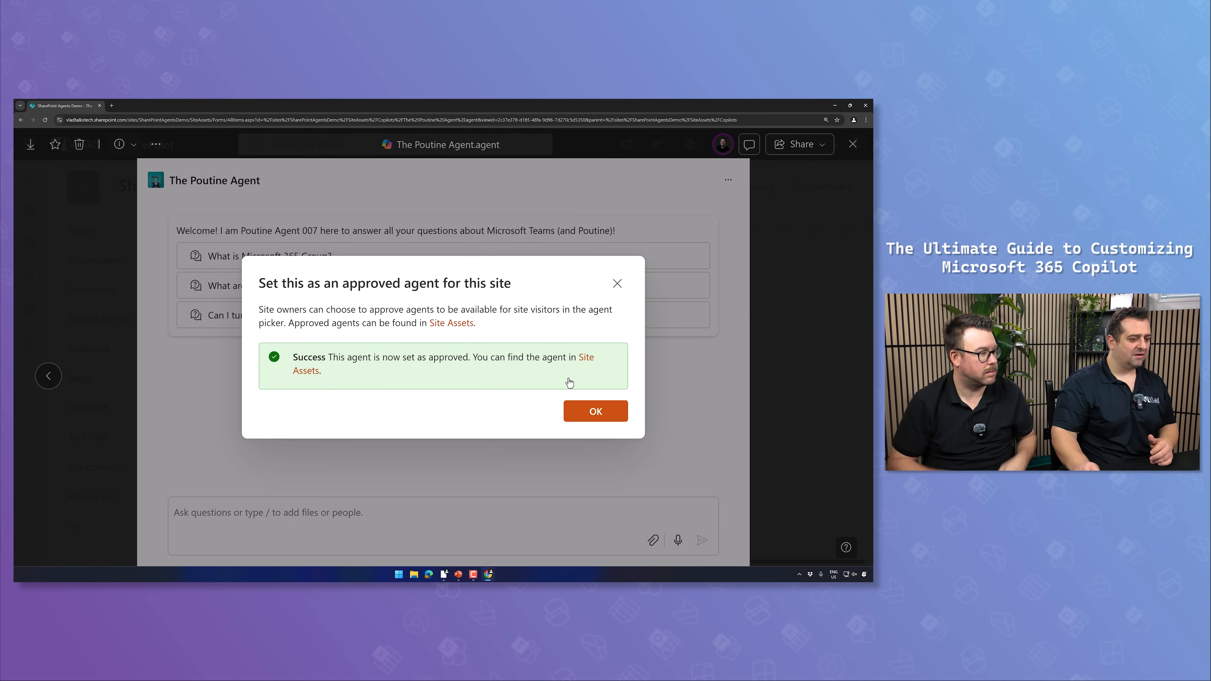
click(591, 413)
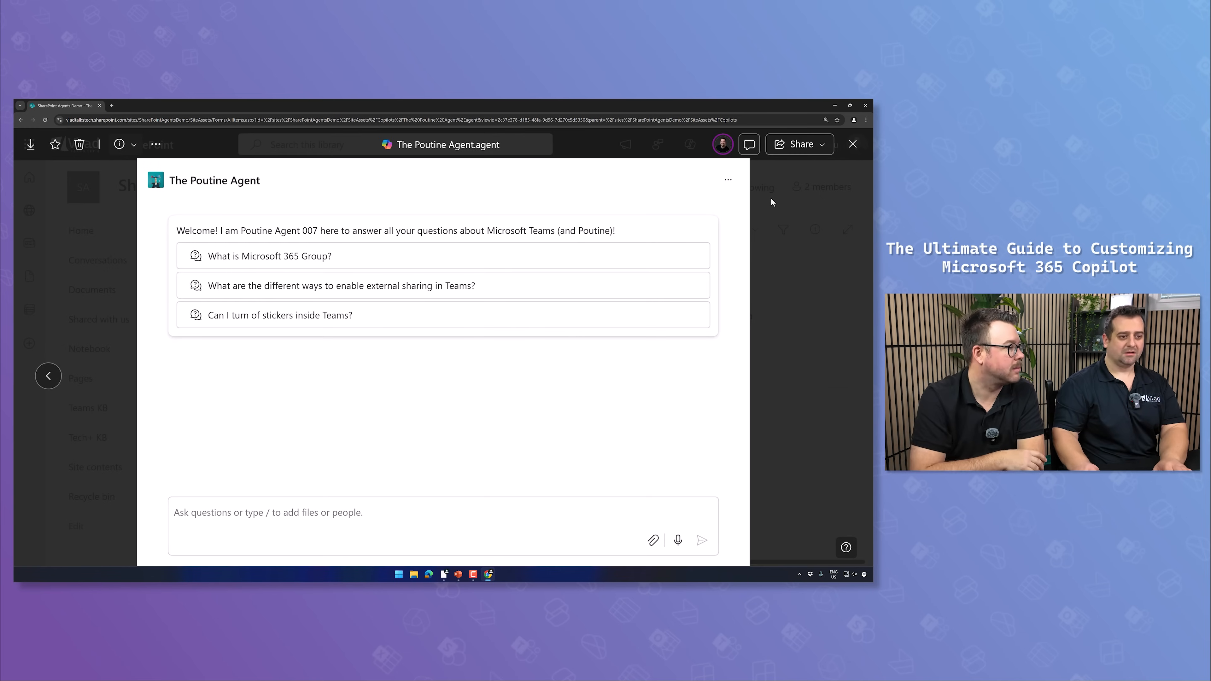
- Close the agent, reload the Copilots folder, and open its Approved subfolder to check the agent file's location
click(852, 144)
key(Return)
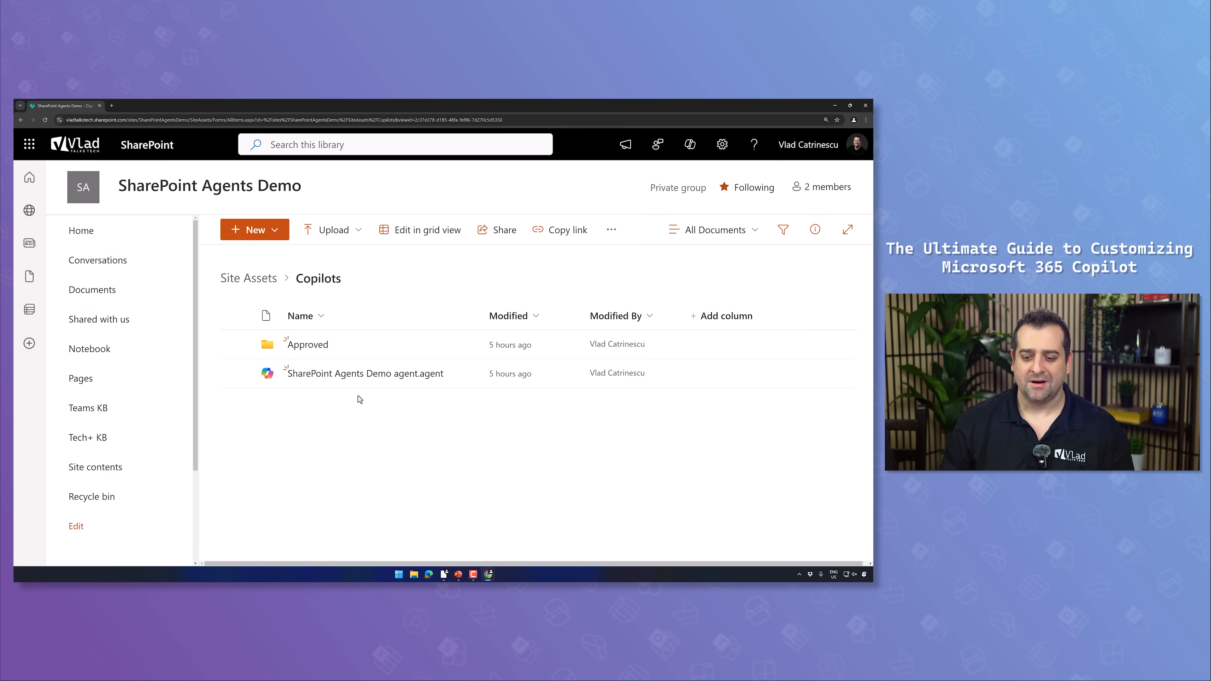
click(317, 345)
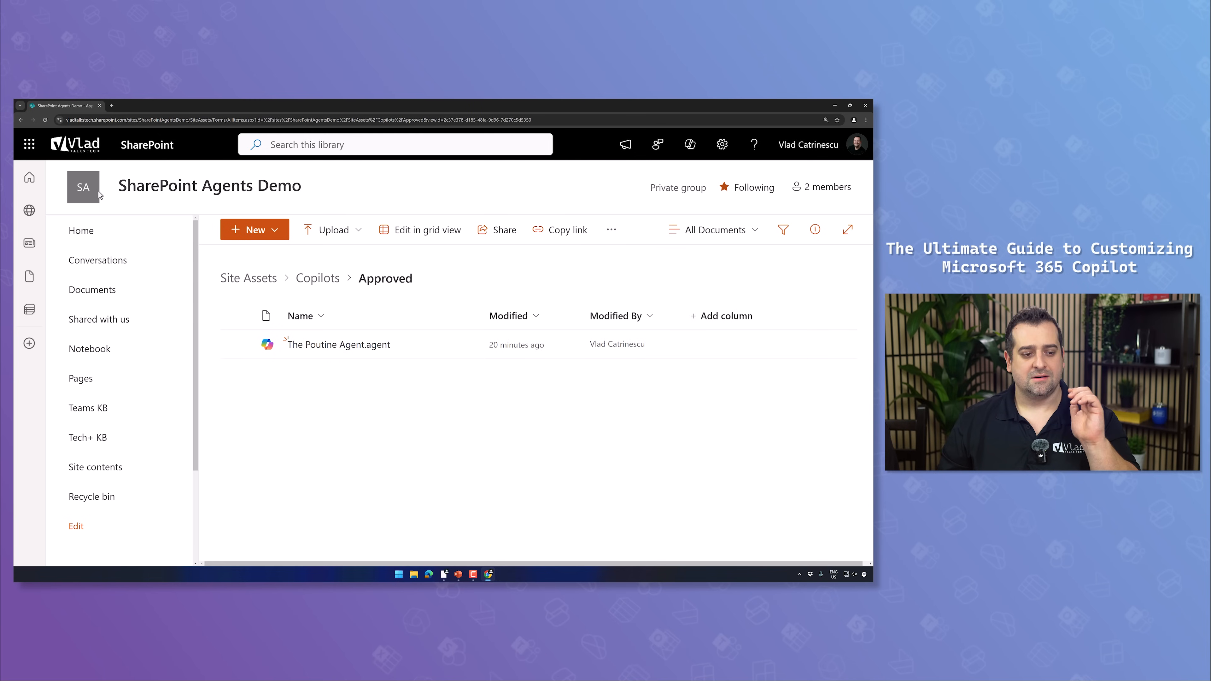
- Return to the site's home page and choose The Poutine Agent from the approved agents in the agent chat
click(76, 230)
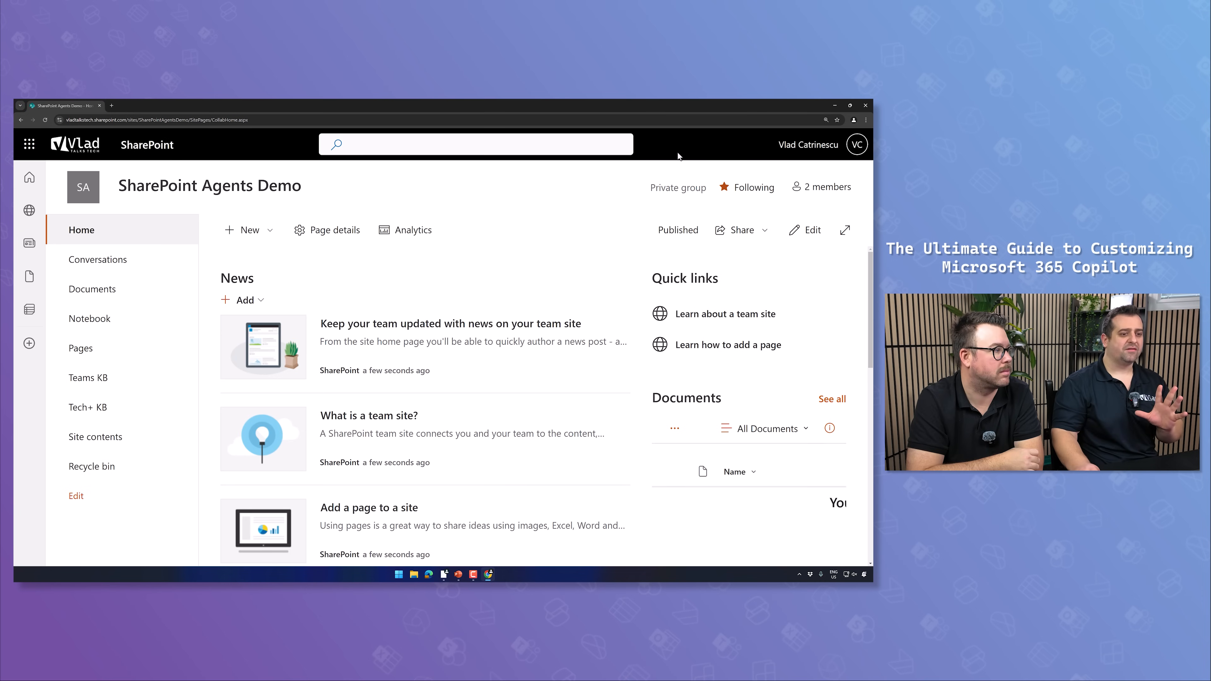
click(625, 144)
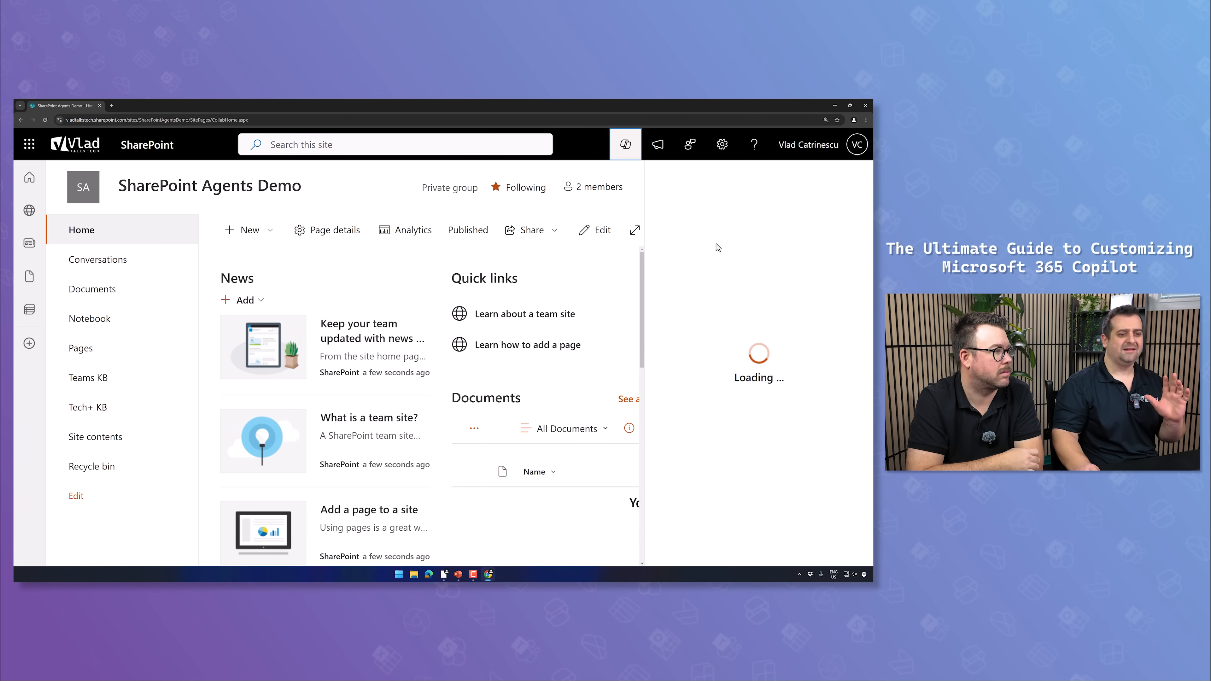
click(808, 182)
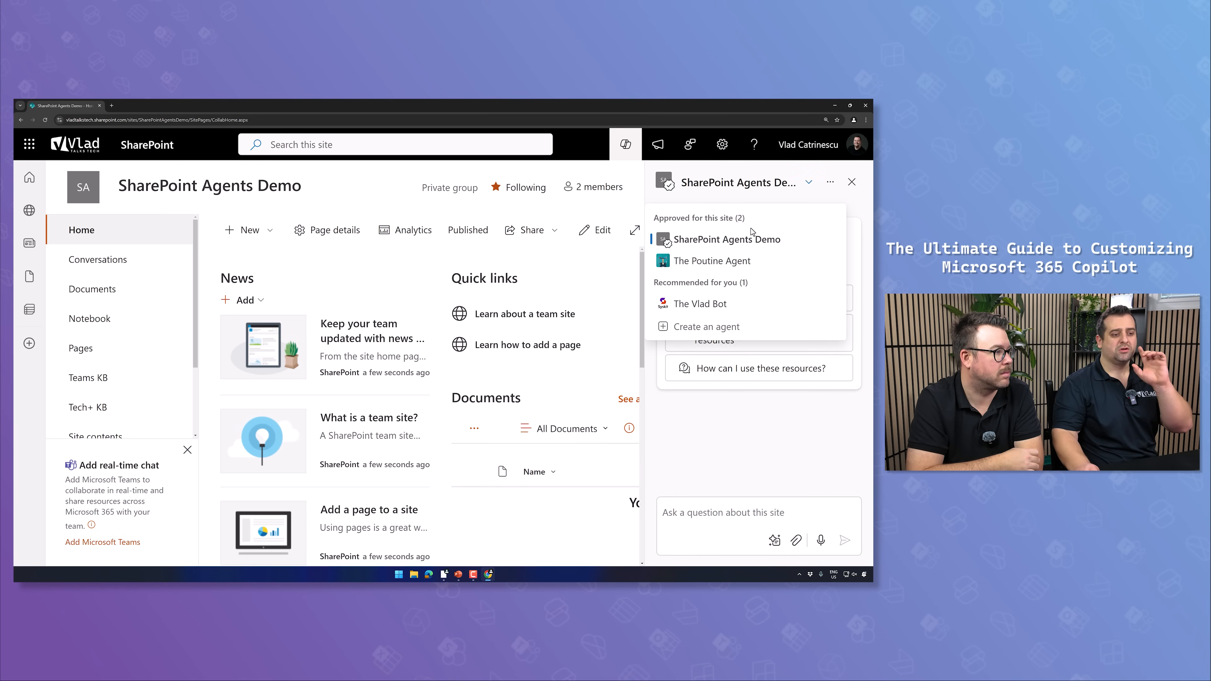
click(721, 264)
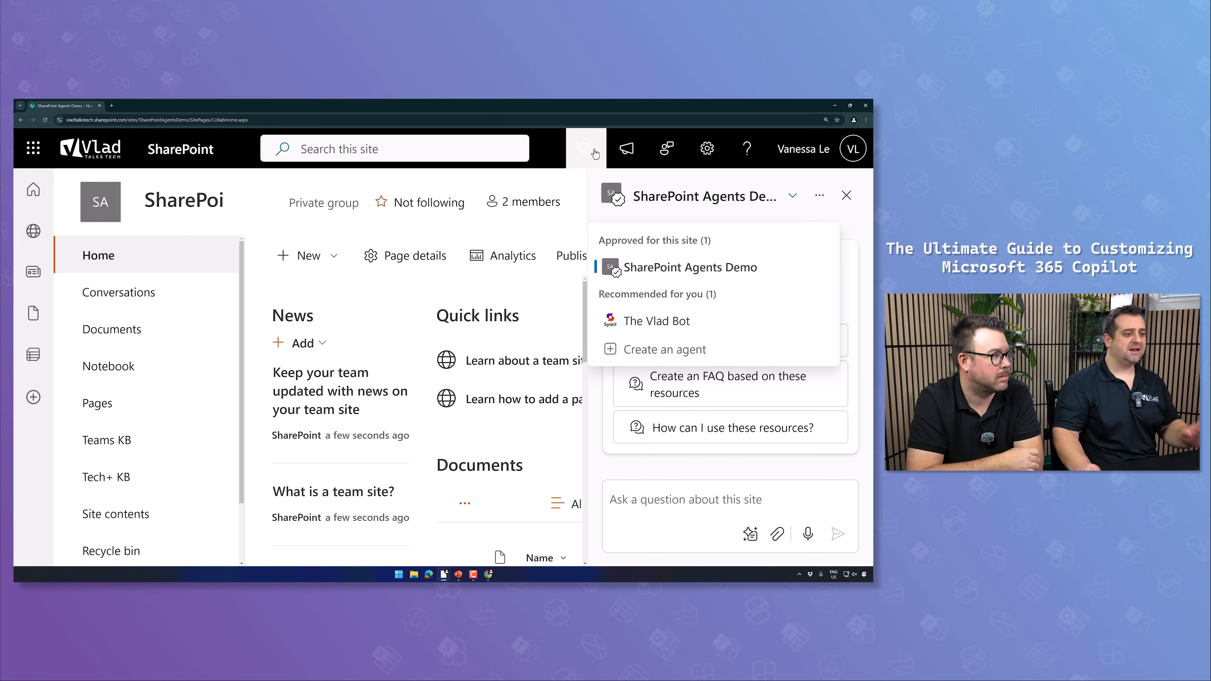
- In the site member's browser window, reload the home page and select The Poutine Agent from the approved agents
click(585, 148)
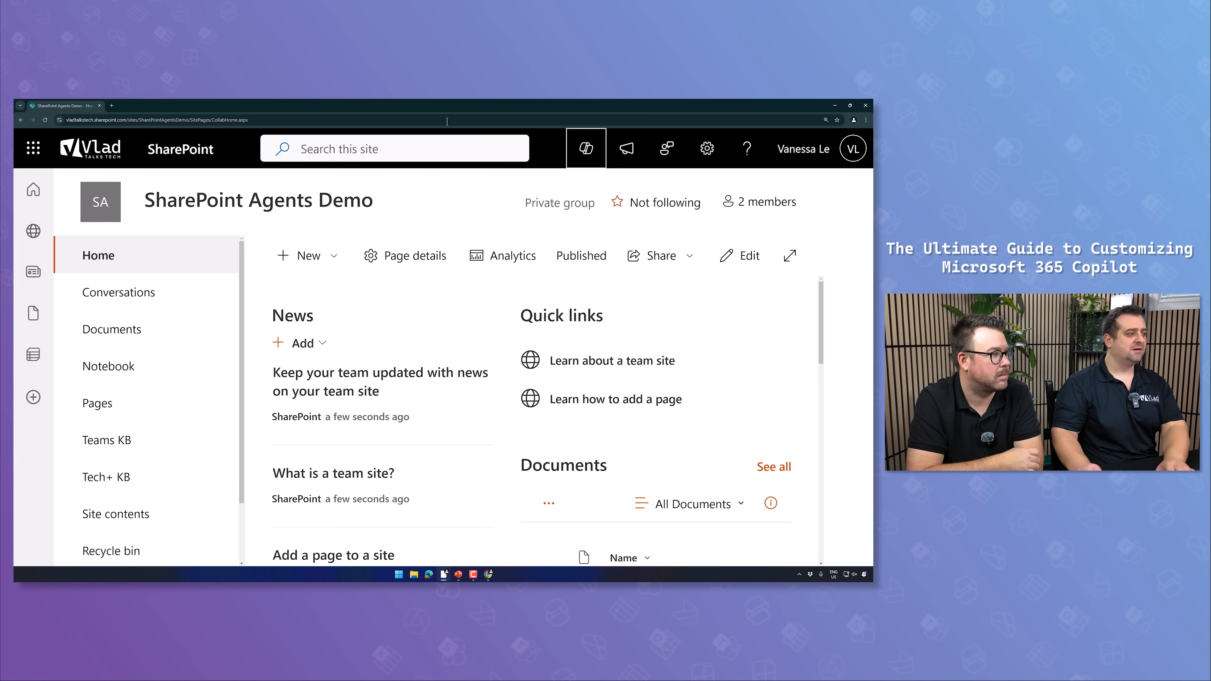
click(447, 121)
key(Return)
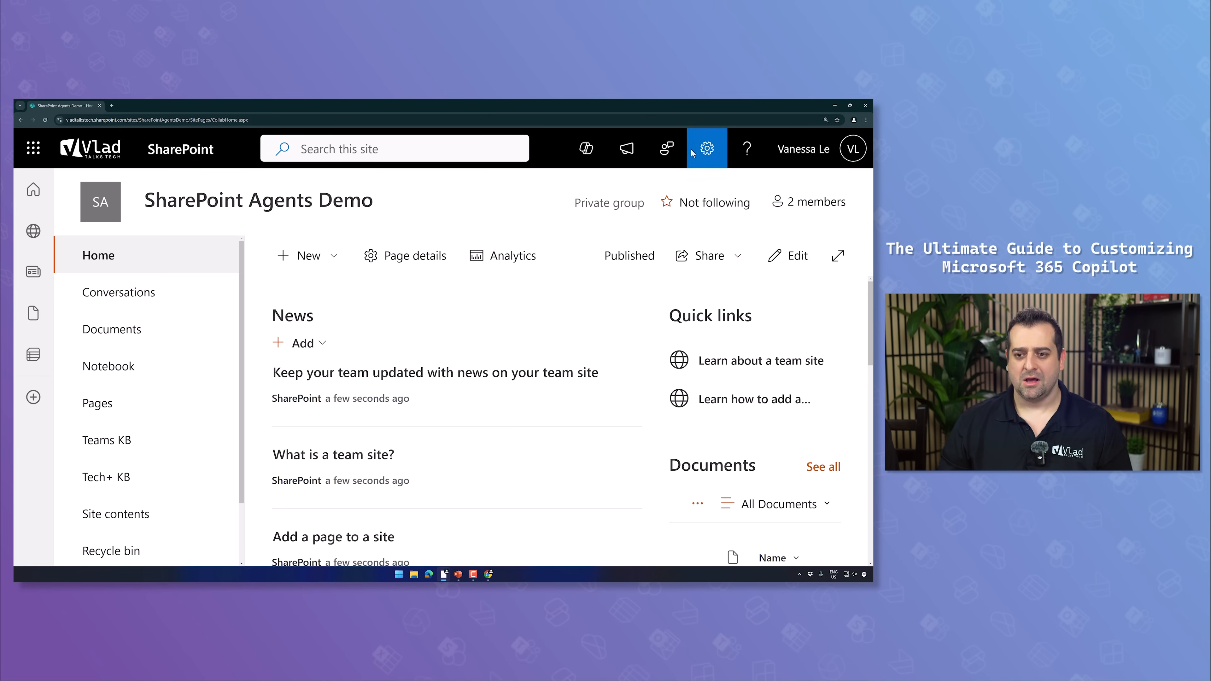
click(585, 148)
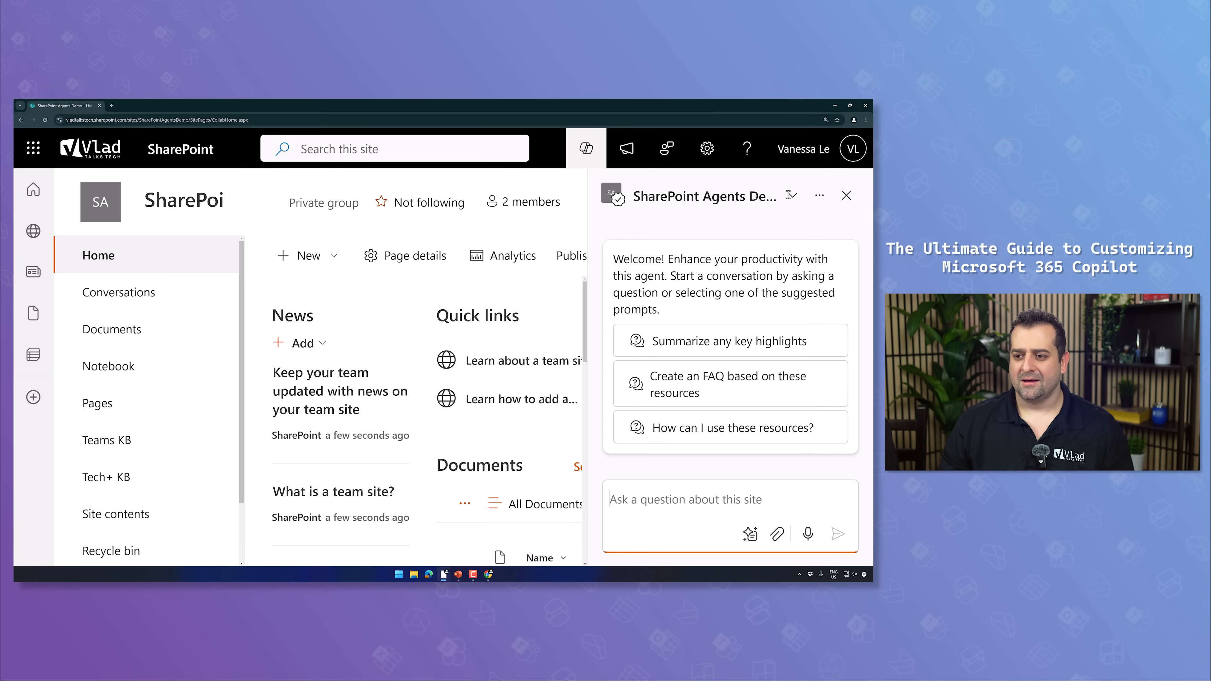
click(705, 196)
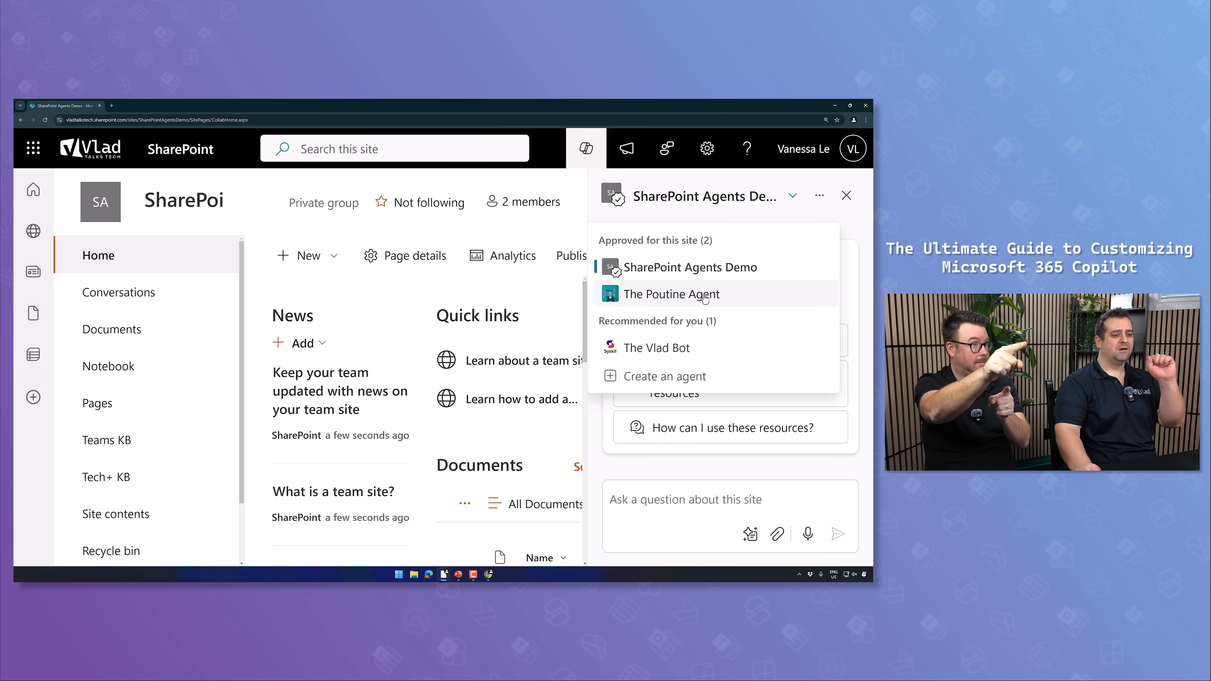
click(704, 295)
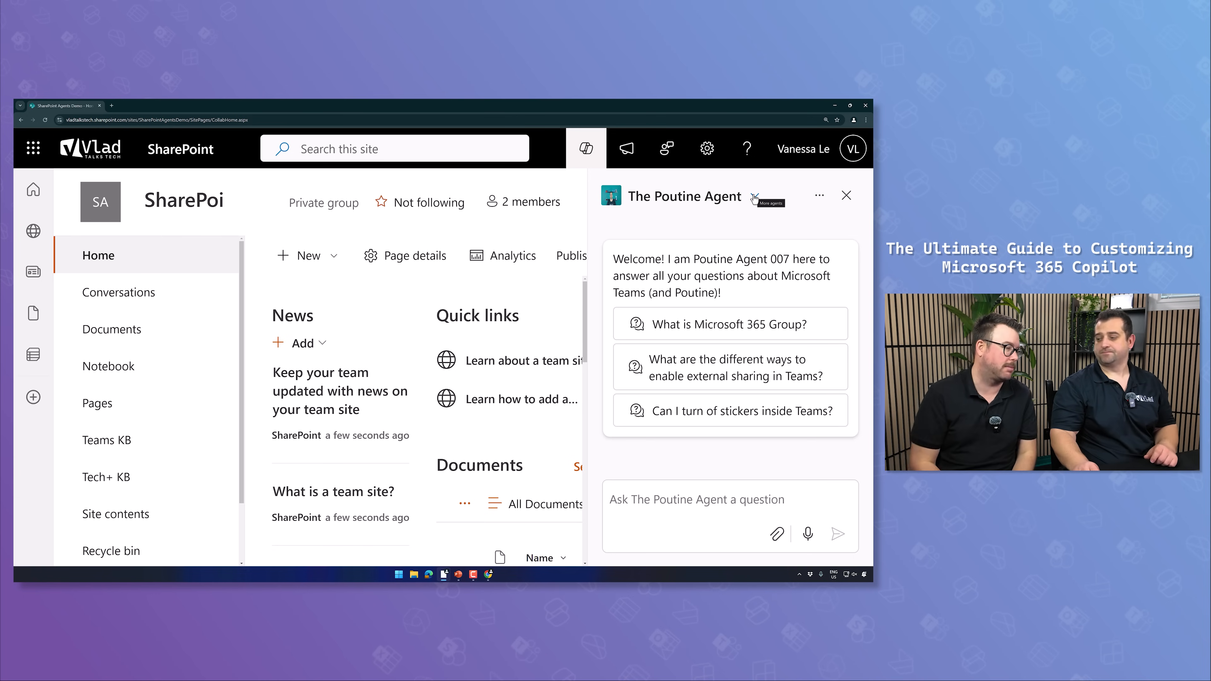
- Close The Poutine Agent, visit the Documents library, and check the home page's available agents and its option for a new agent
click(846, 196)
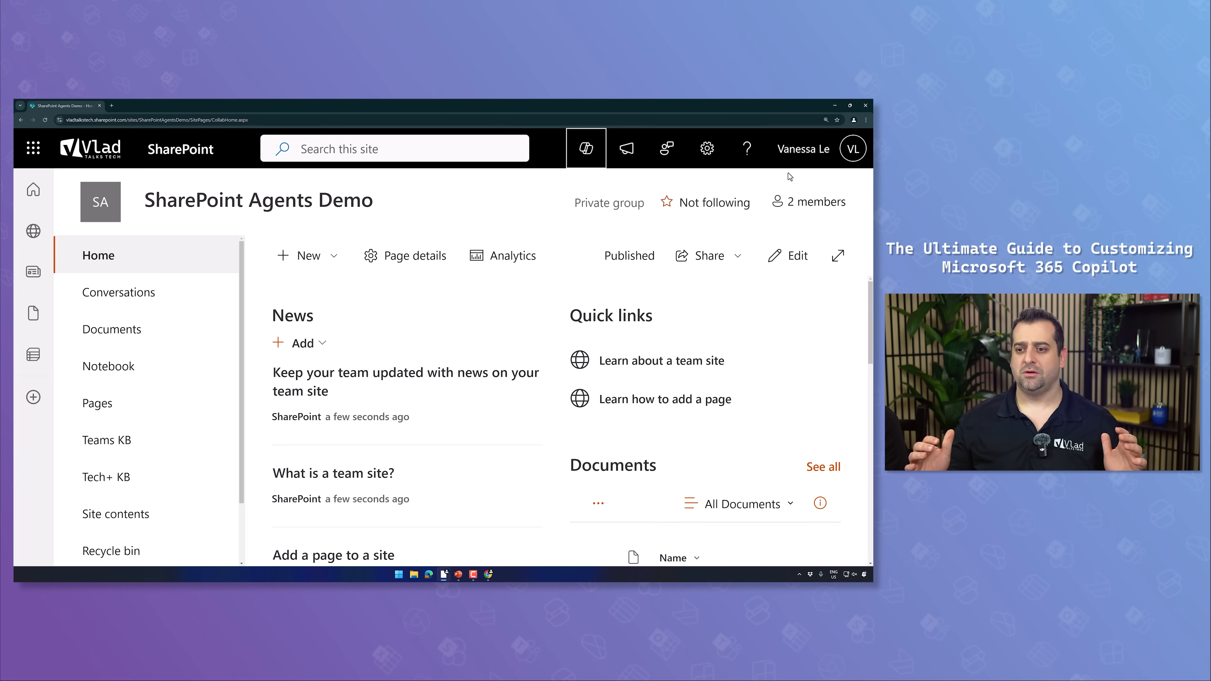
click(162, 328)
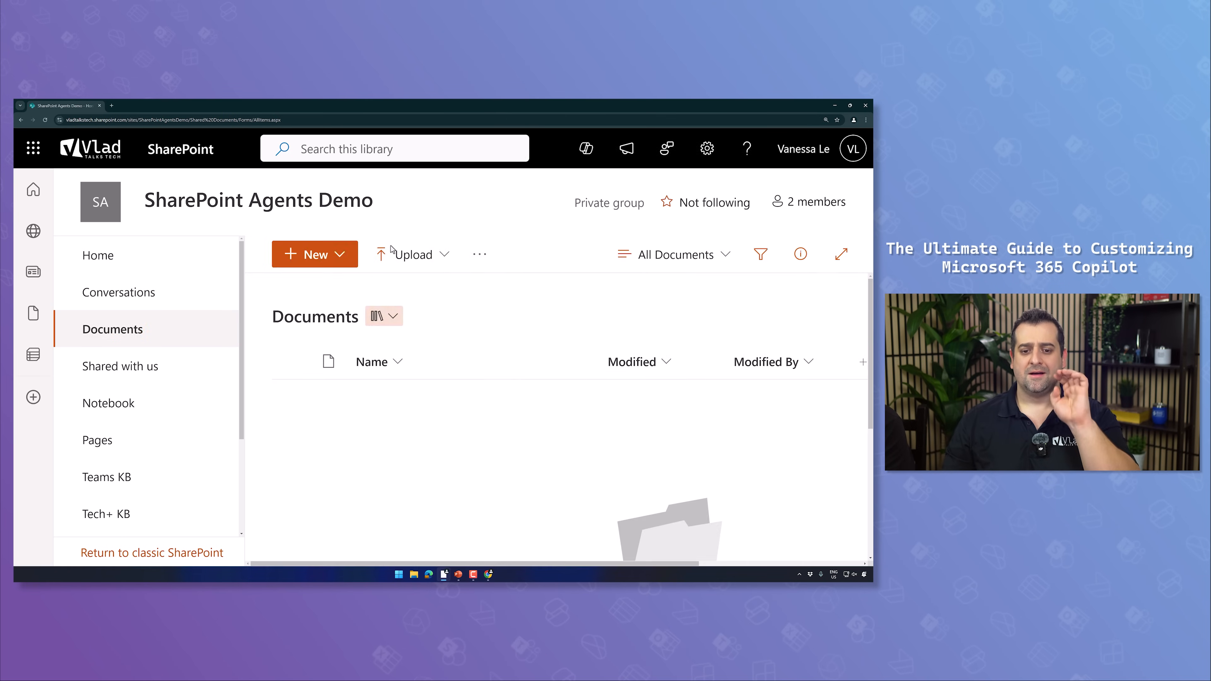
click(99, 256)
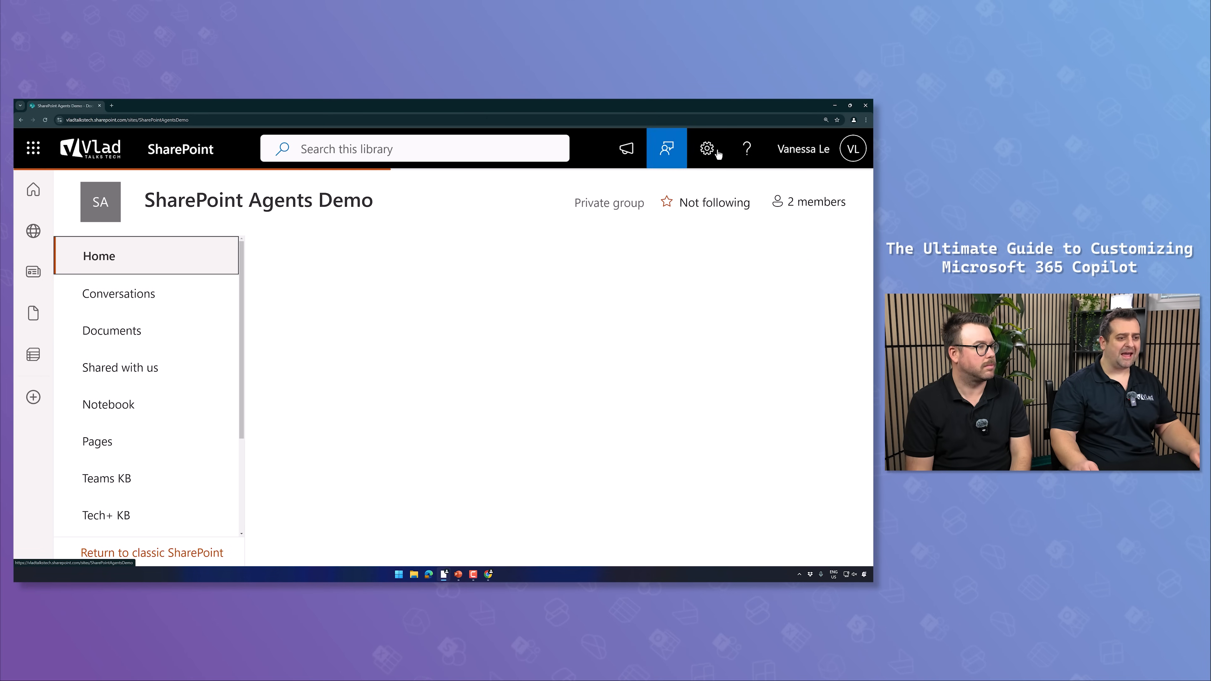
click(586, 148)
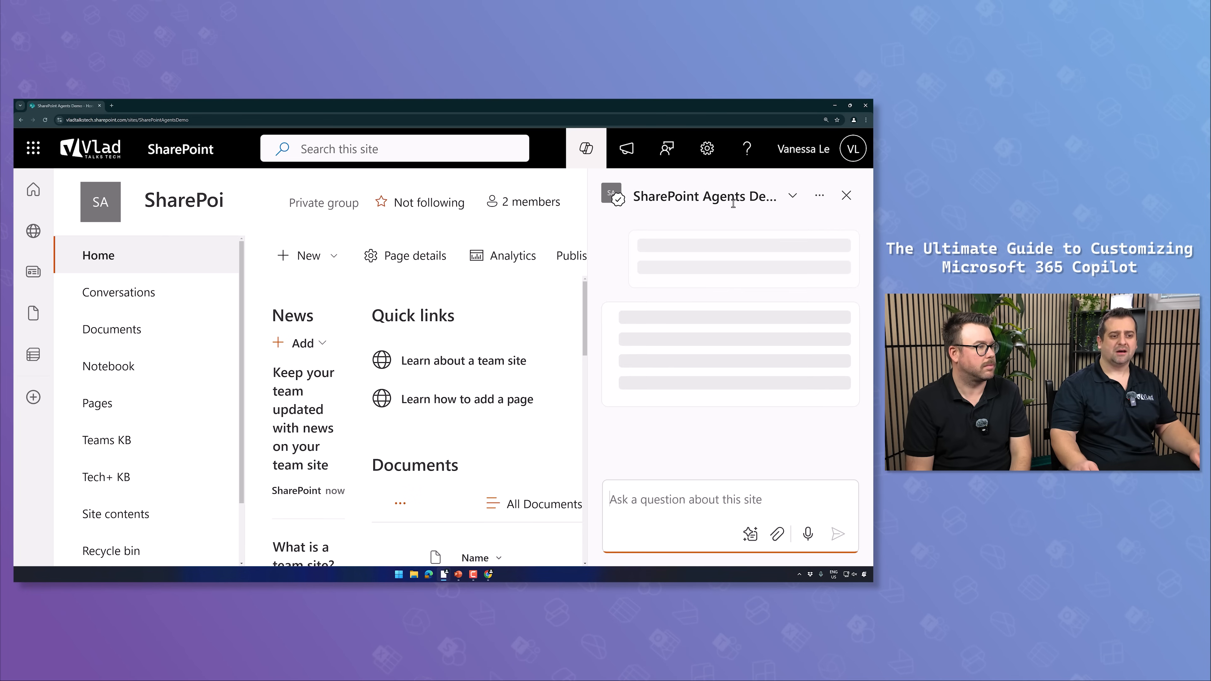
click(789, 198)
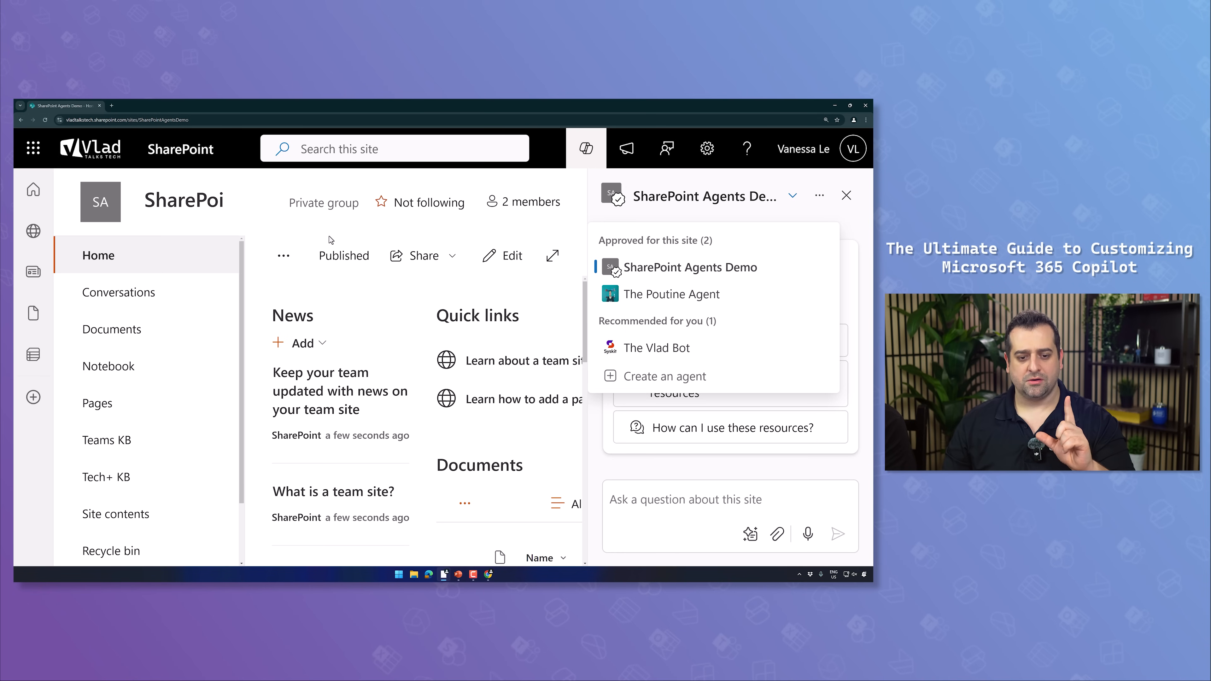
click(284, 255)
mouse_move(334, 296)
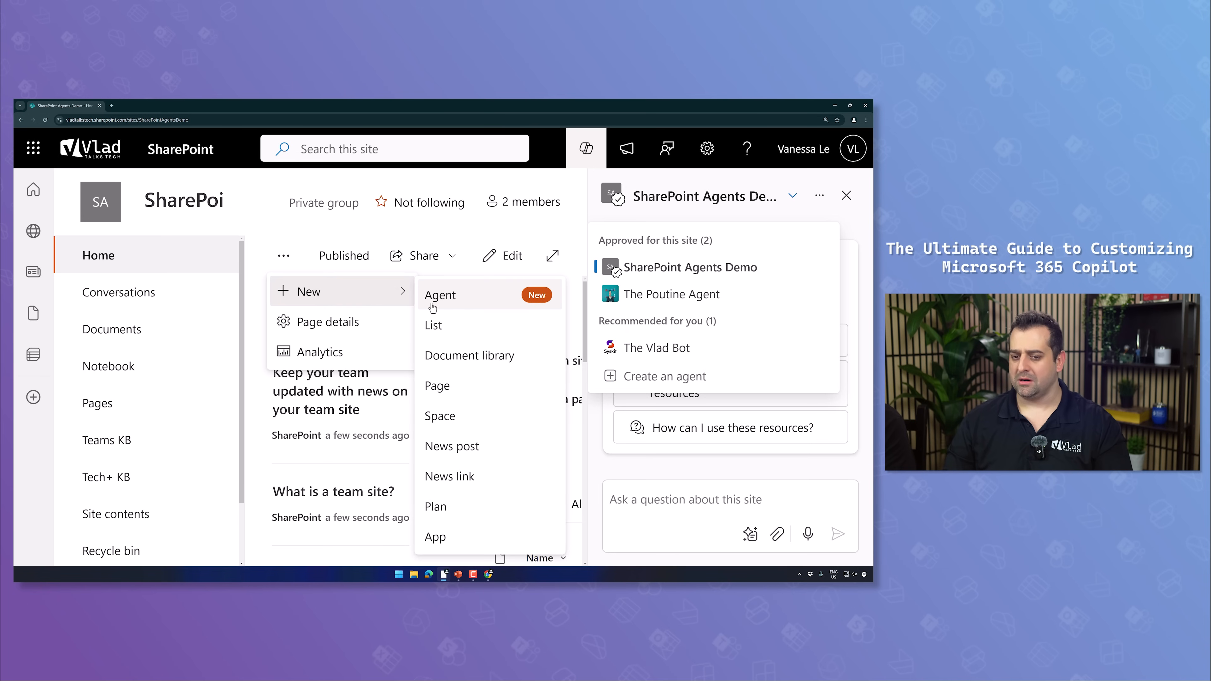
- Open the Documents library, close the agent chat, and look for the Create an agent command
click(132, 330)
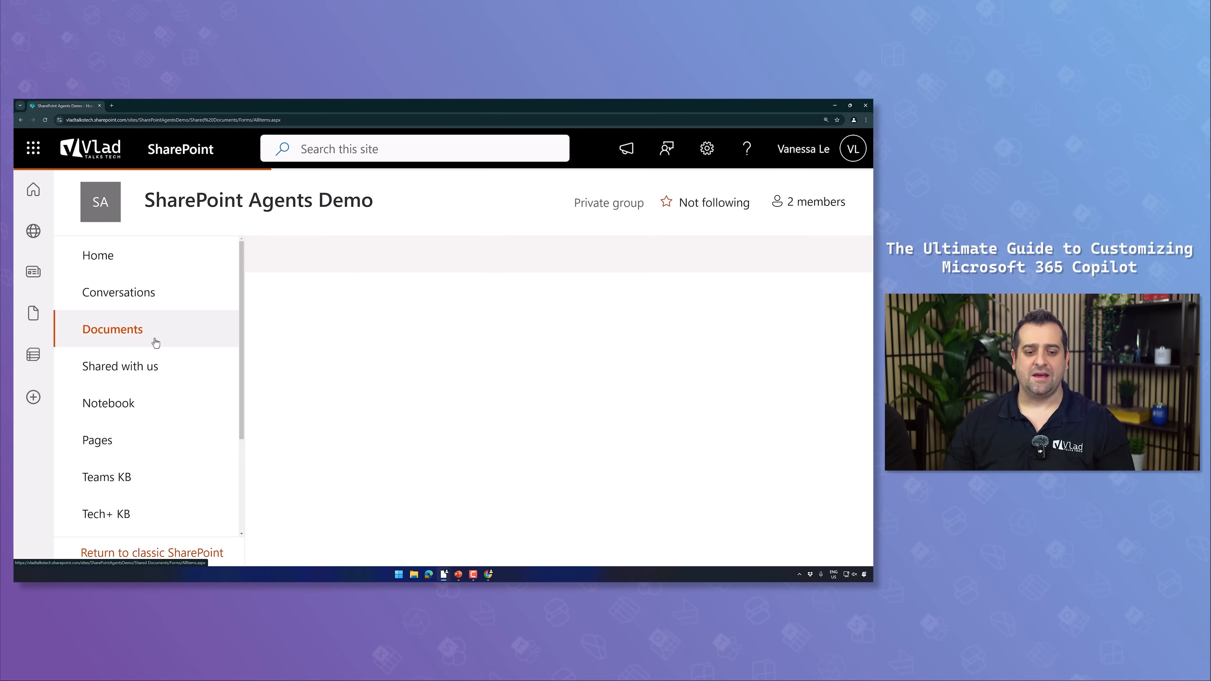
key(ctrl+minus)
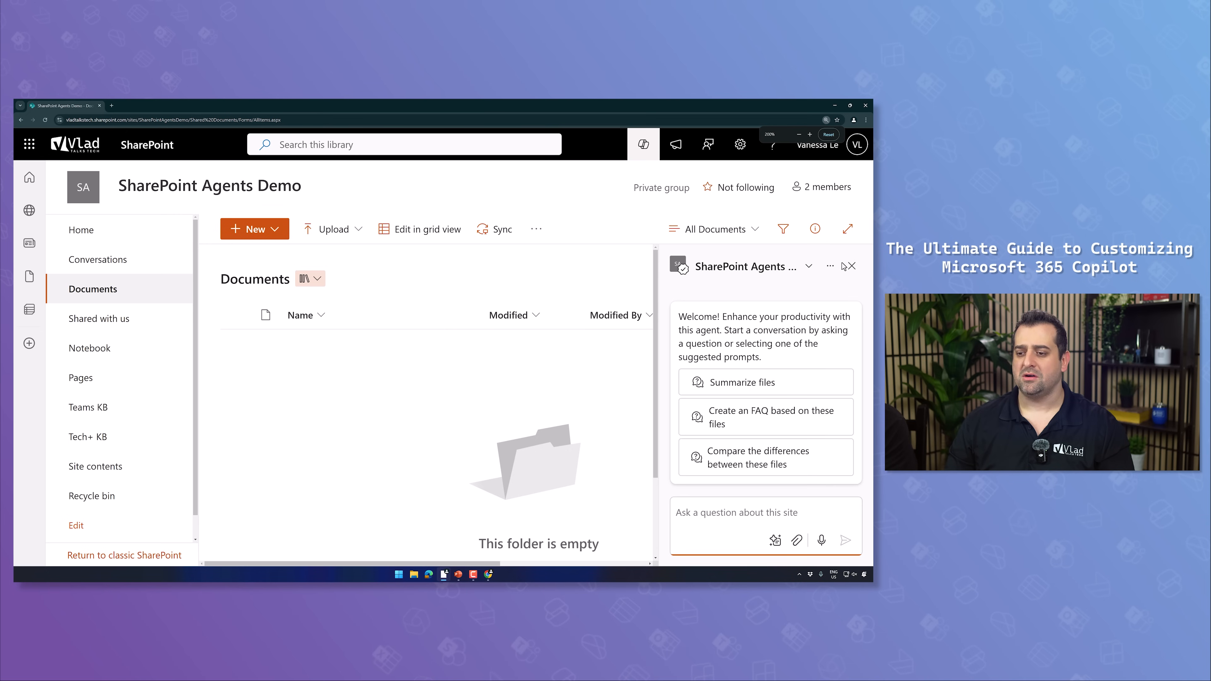
click(851, 266)
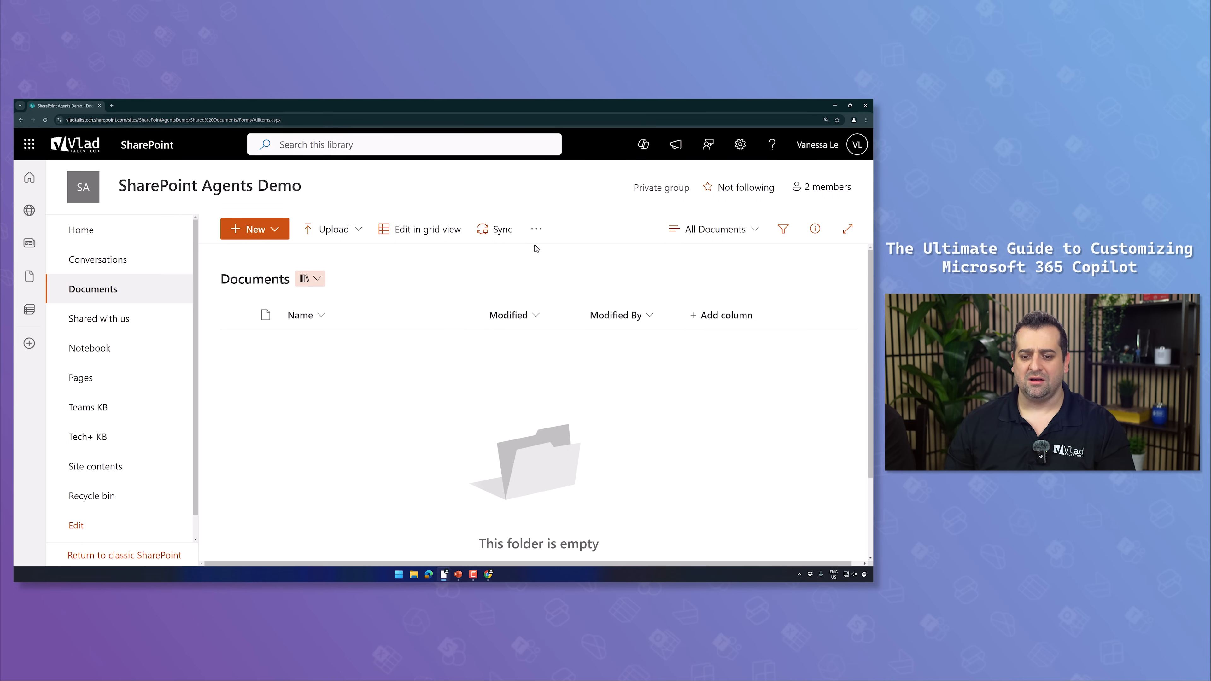
key(ctrl+minus)
key(ctrl+minus)
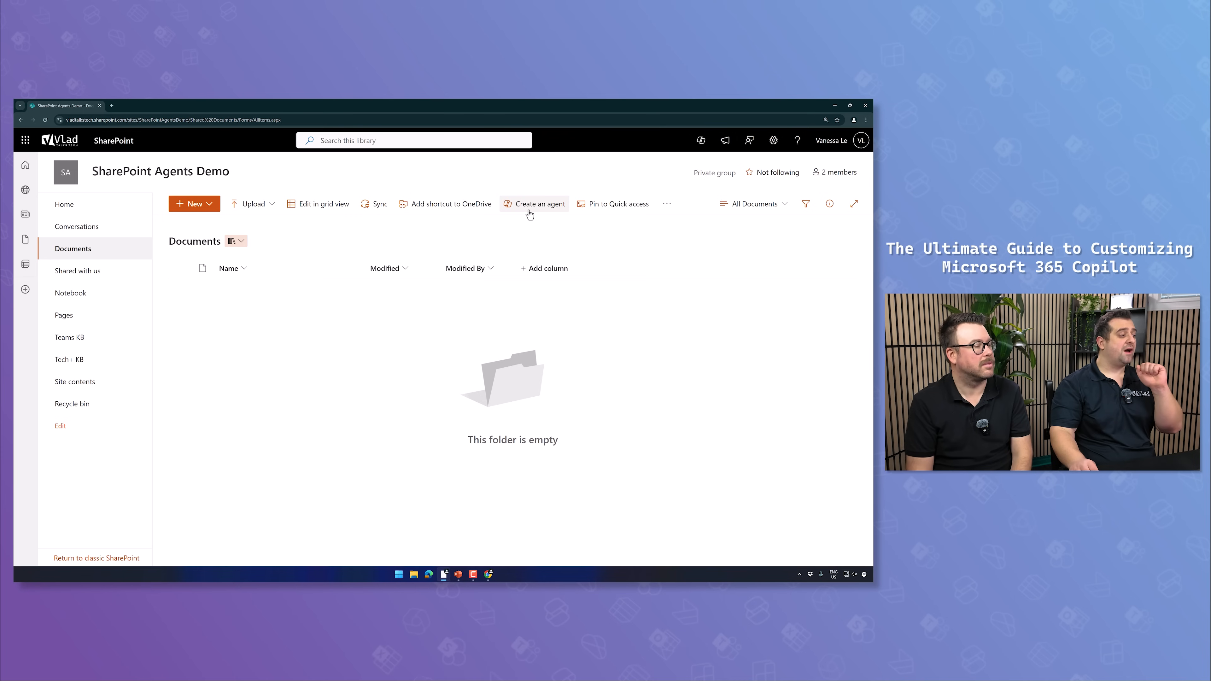
- Start creating an agent from the Tech+ KB library, review its source, and close it without finishing
click(80, 358)
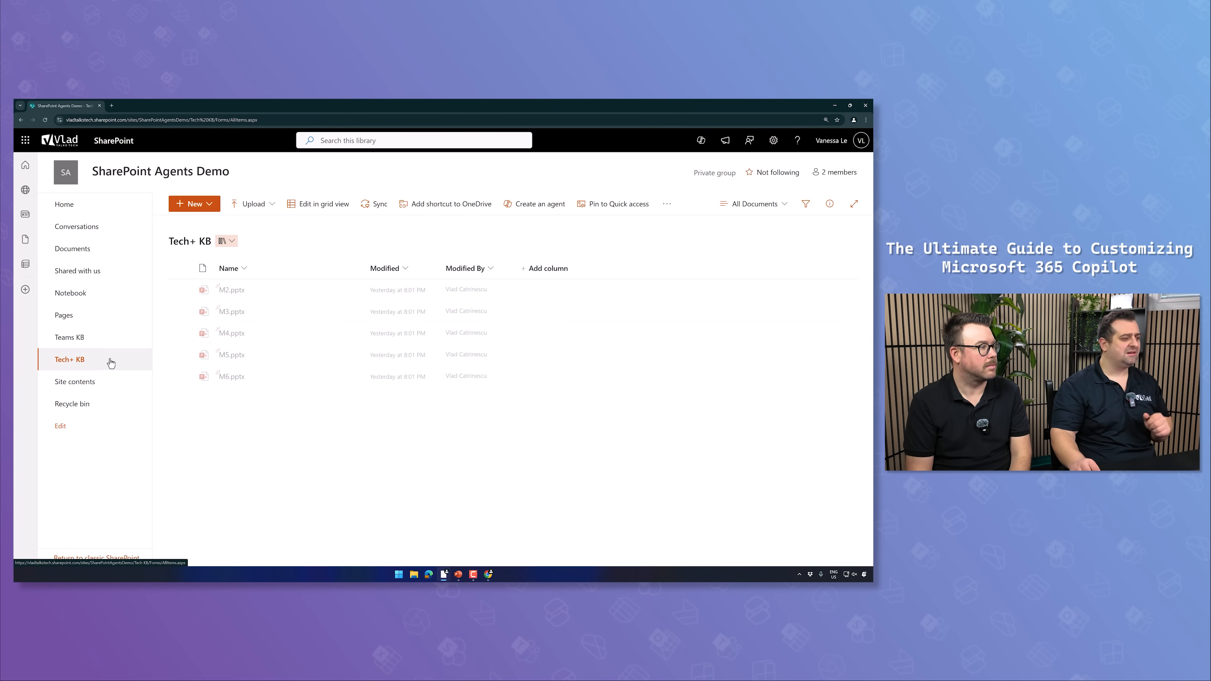
click(534, 206)
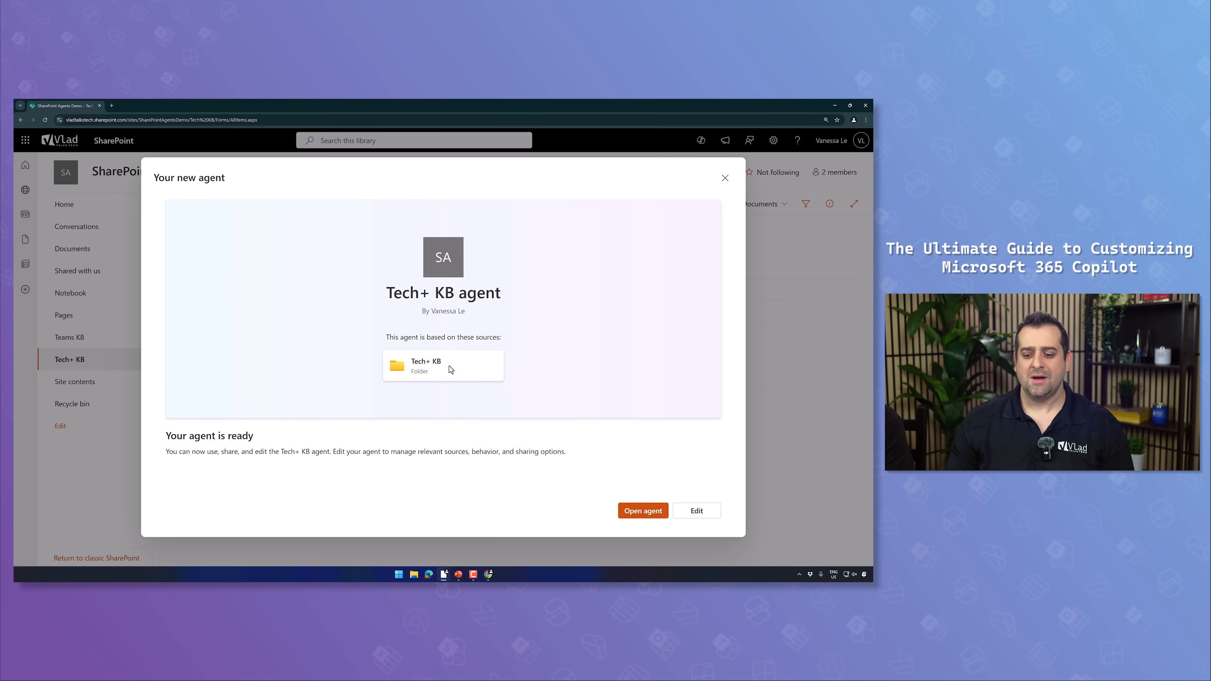
click(725, 178)
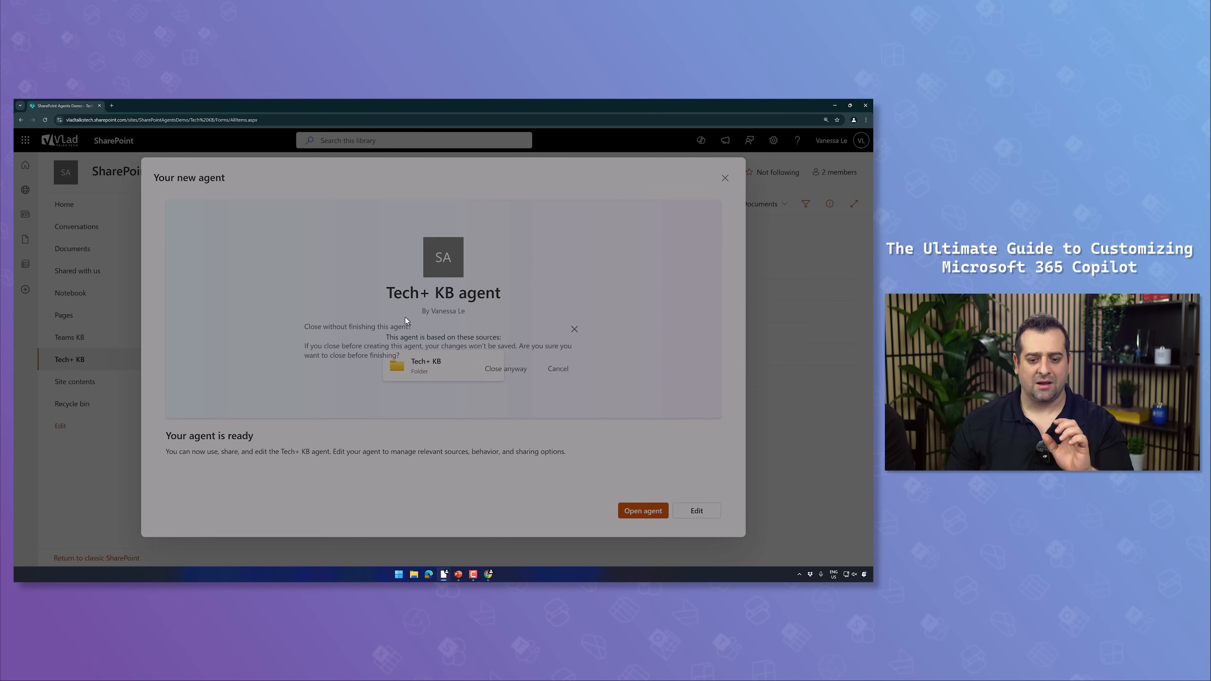
click(506, 369)
- Create a folder named Test Folder in the Tech+ KB library
click(194, 204)
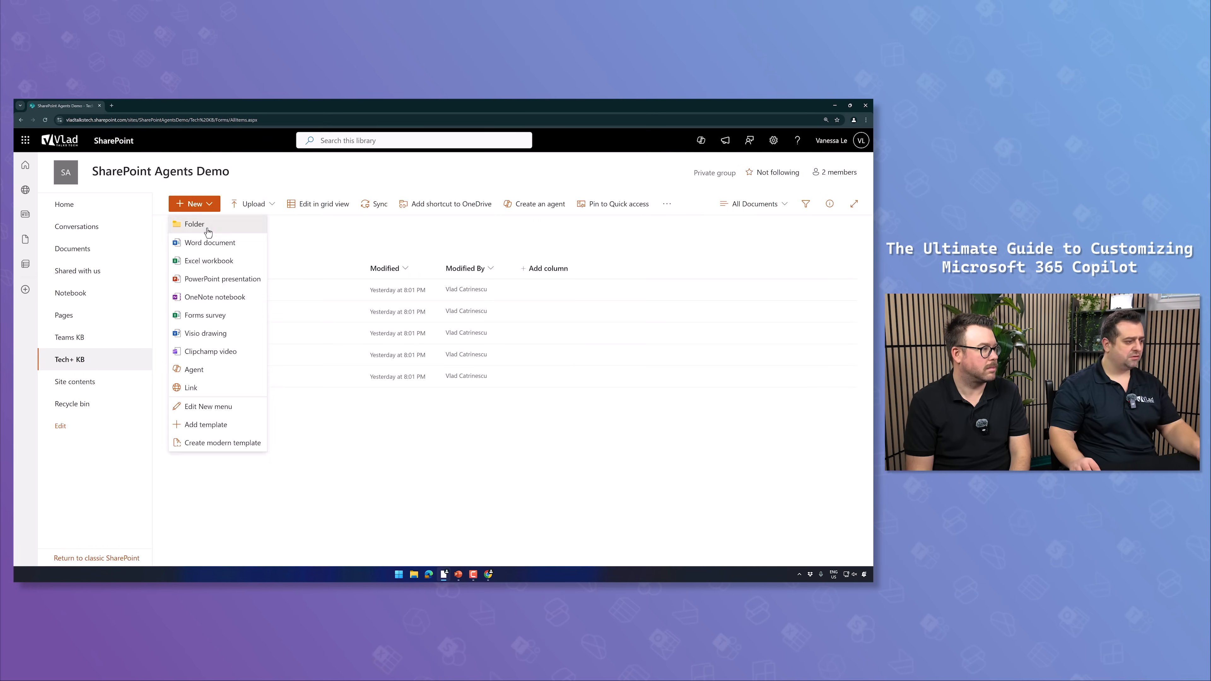
click(196, 222)
text(Test GF)
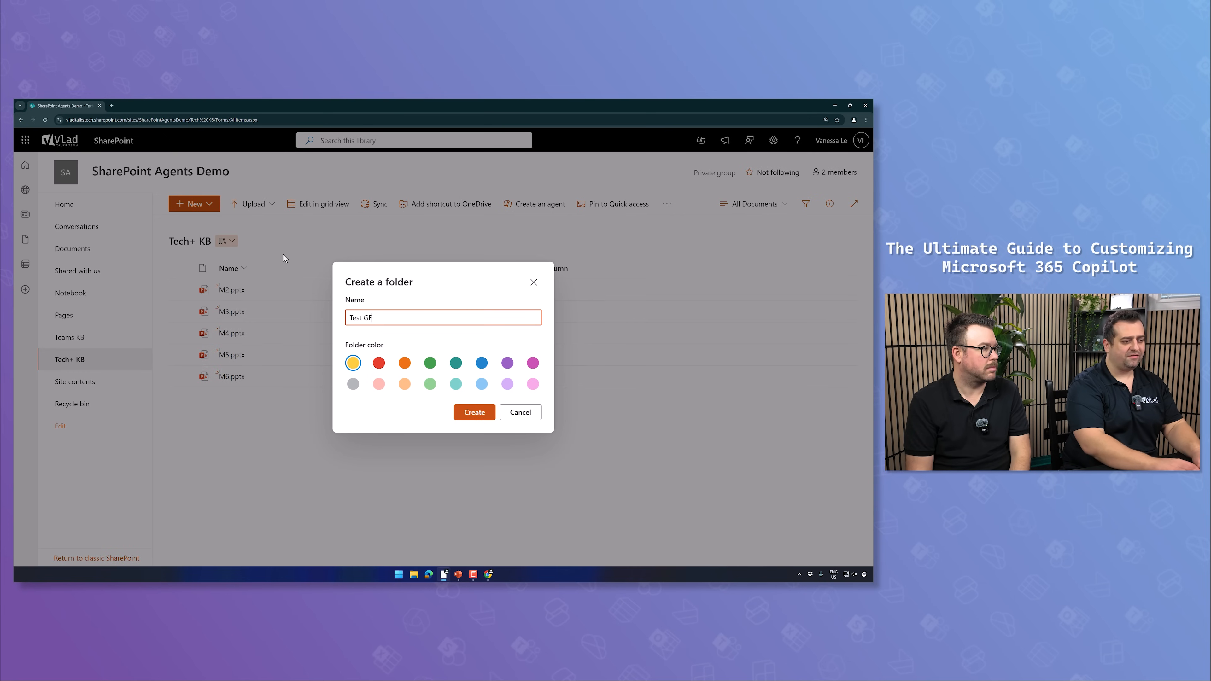
key(BackSpace)
key(BackSpace)
text(Folder)
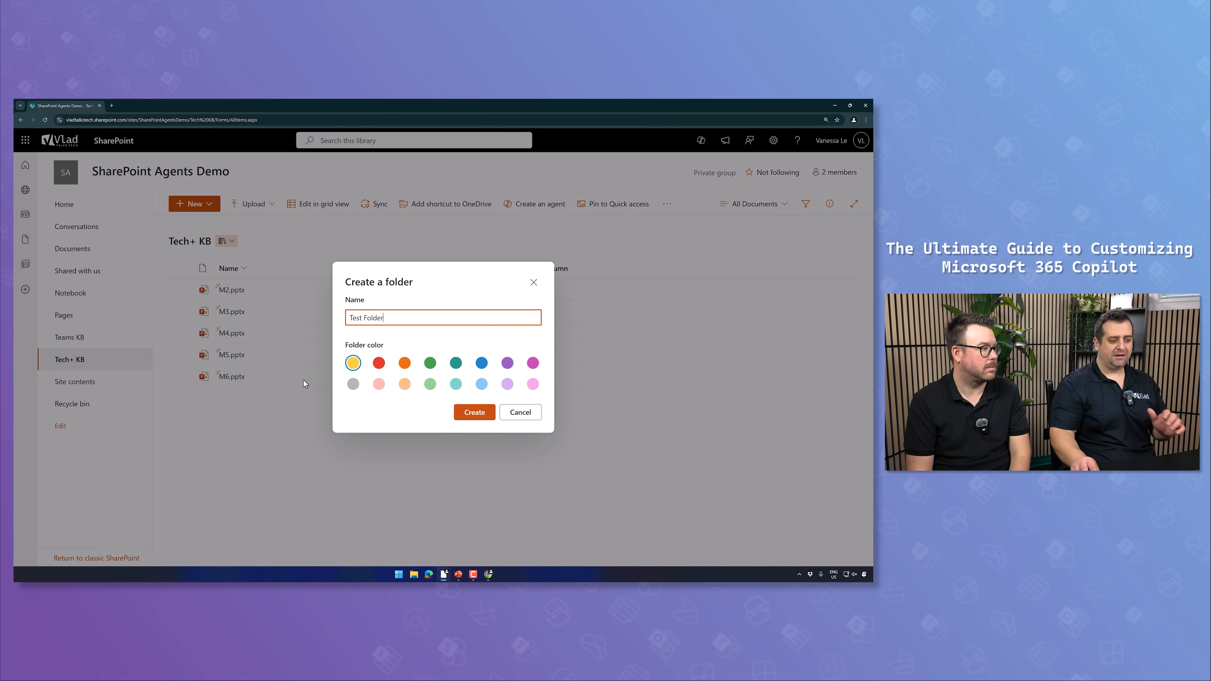
click(477, 414)
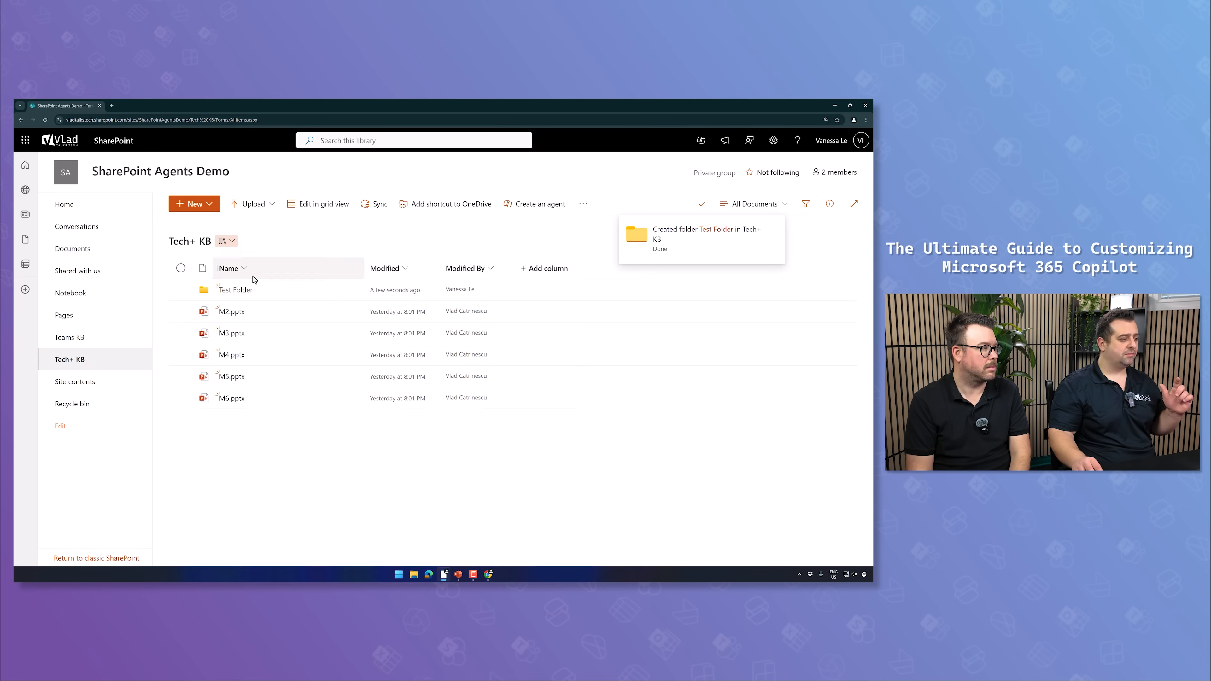
- Start creating an agent from inside Test Folder, check its source, and discard the unfinished agent
click(229, 289)
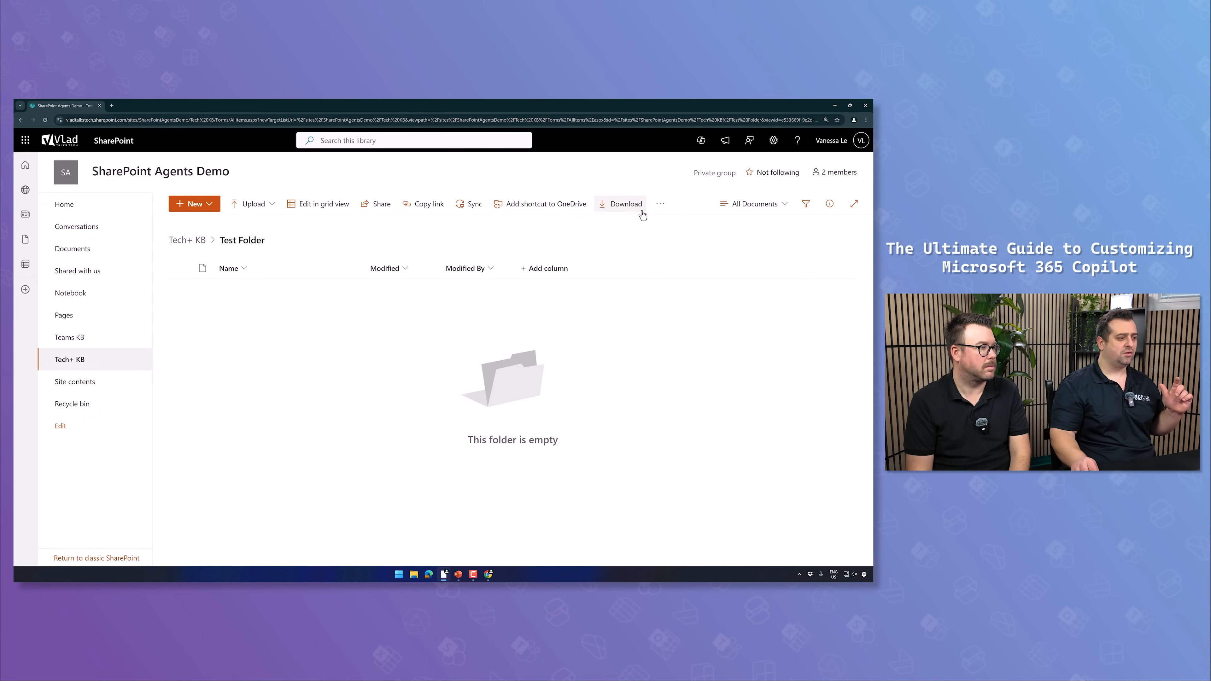
click(667, 211)
click(678, 222)
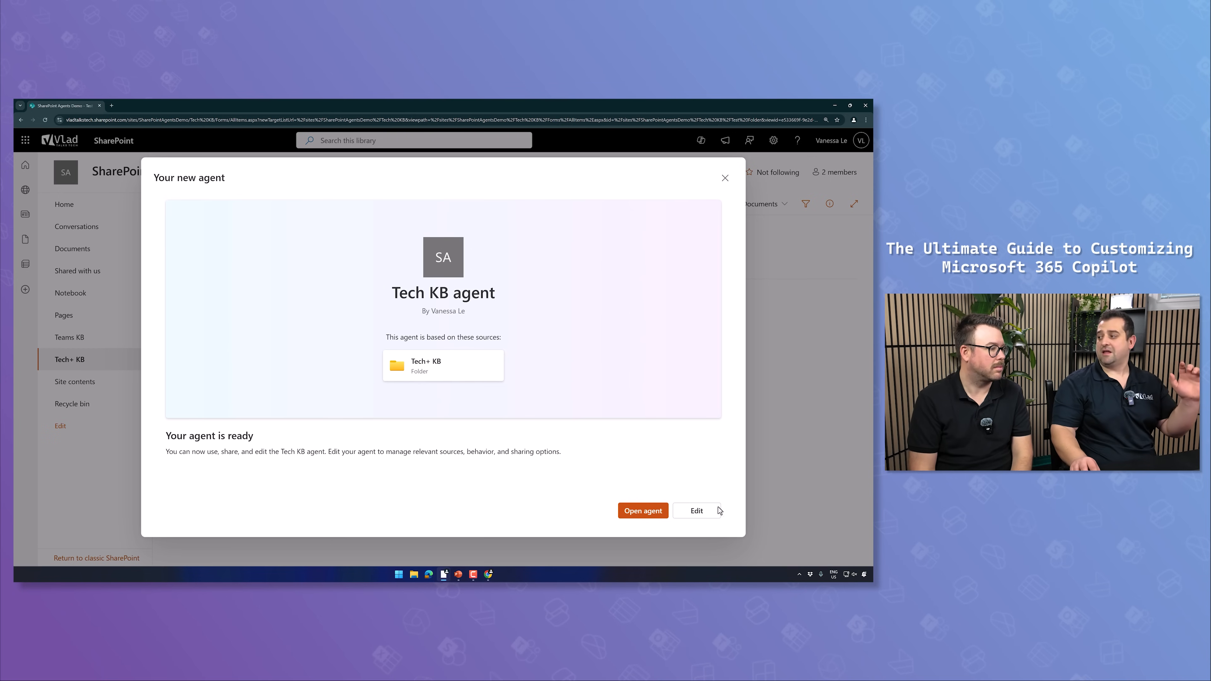
click(724, 177)
click(515, 375)
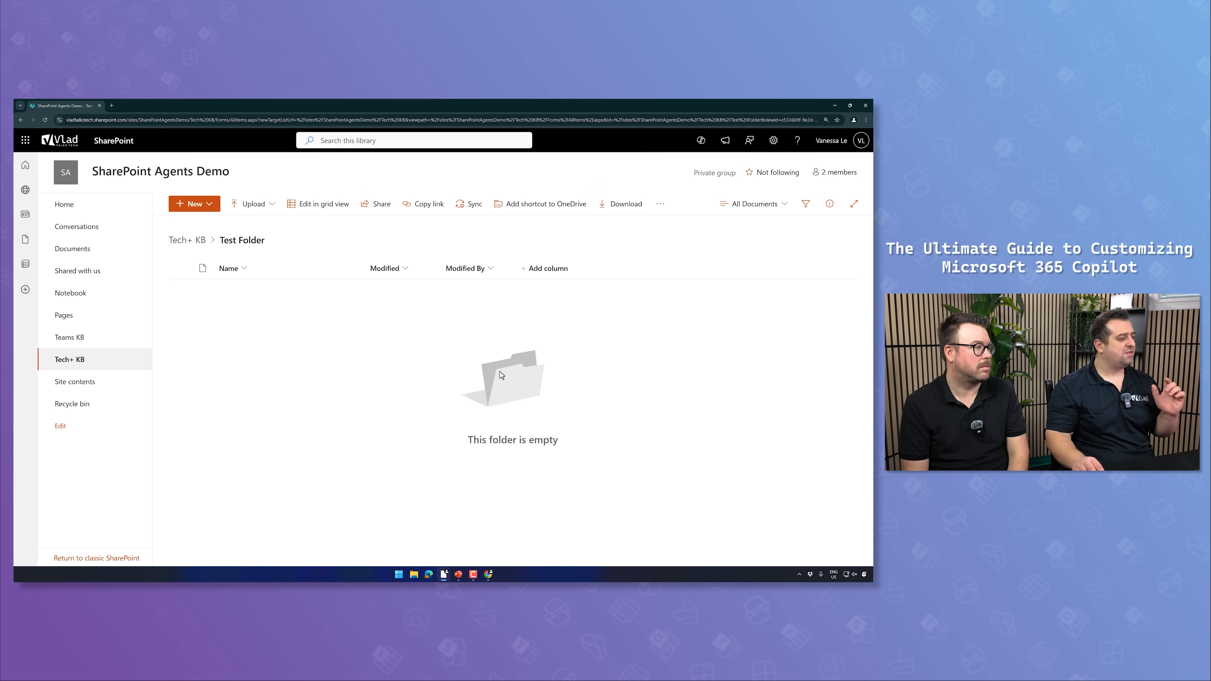
- Create an agent from the Tech+ KB library, add the presenter's first name after Tech KB agent in its name, and save it
click(199, 241)
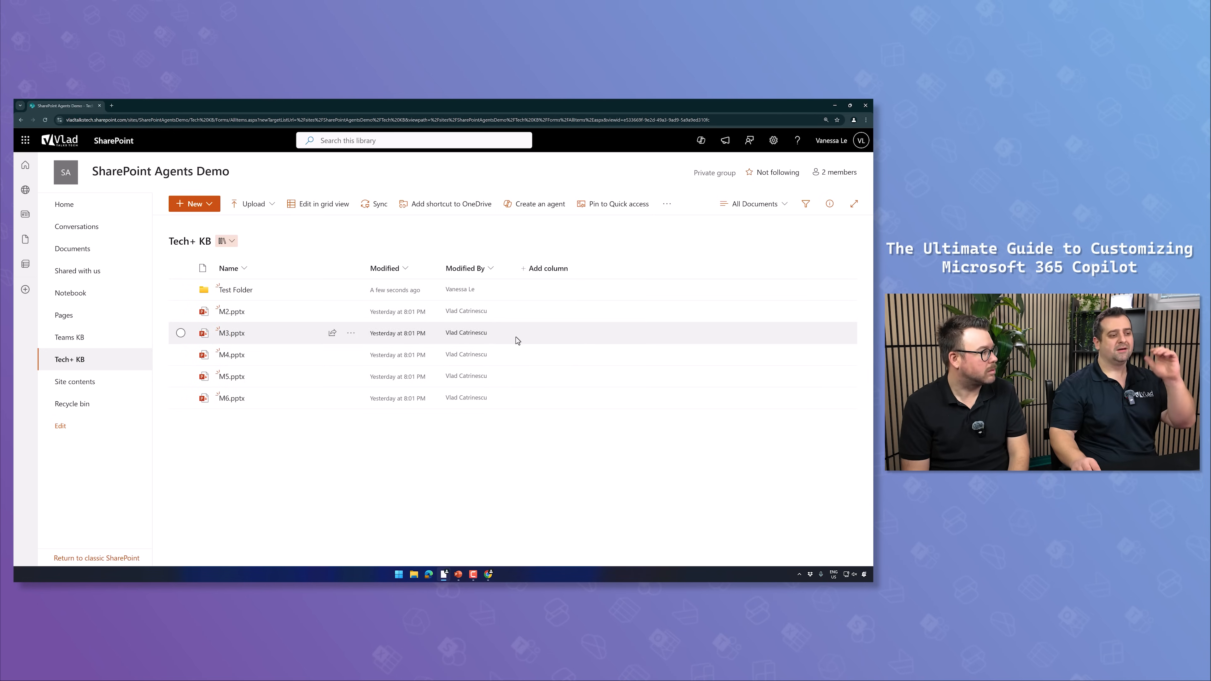
click(540, 205)
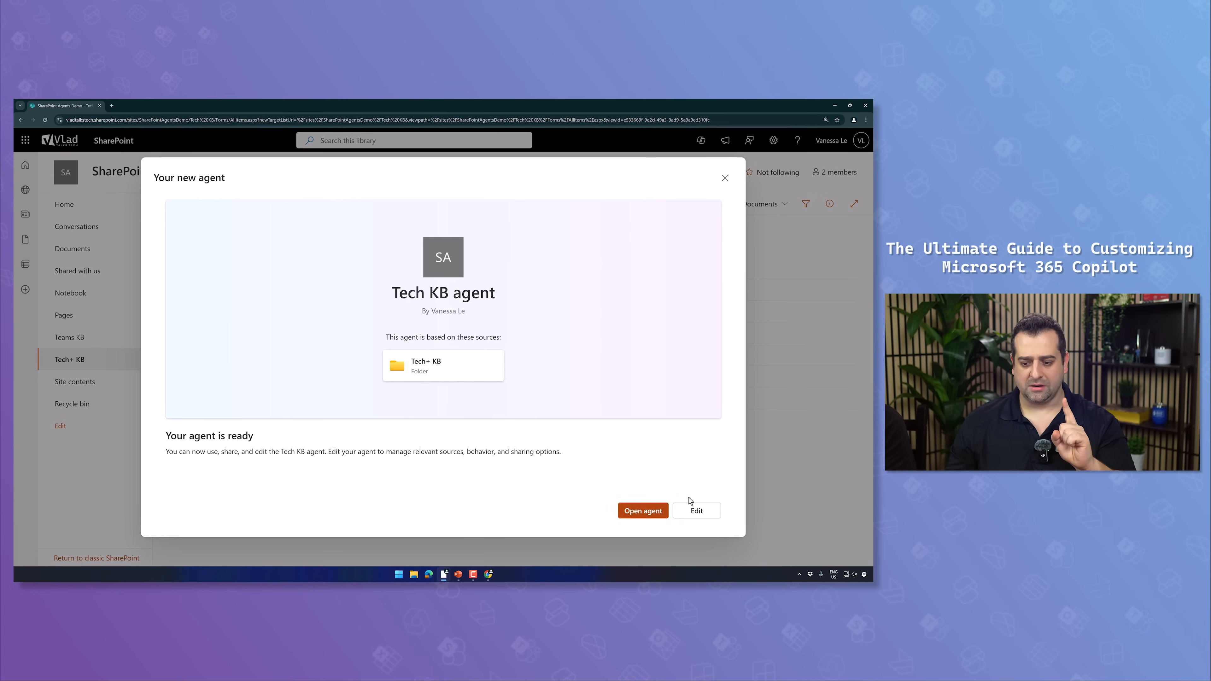
click(692, 508)
click(222, 247)
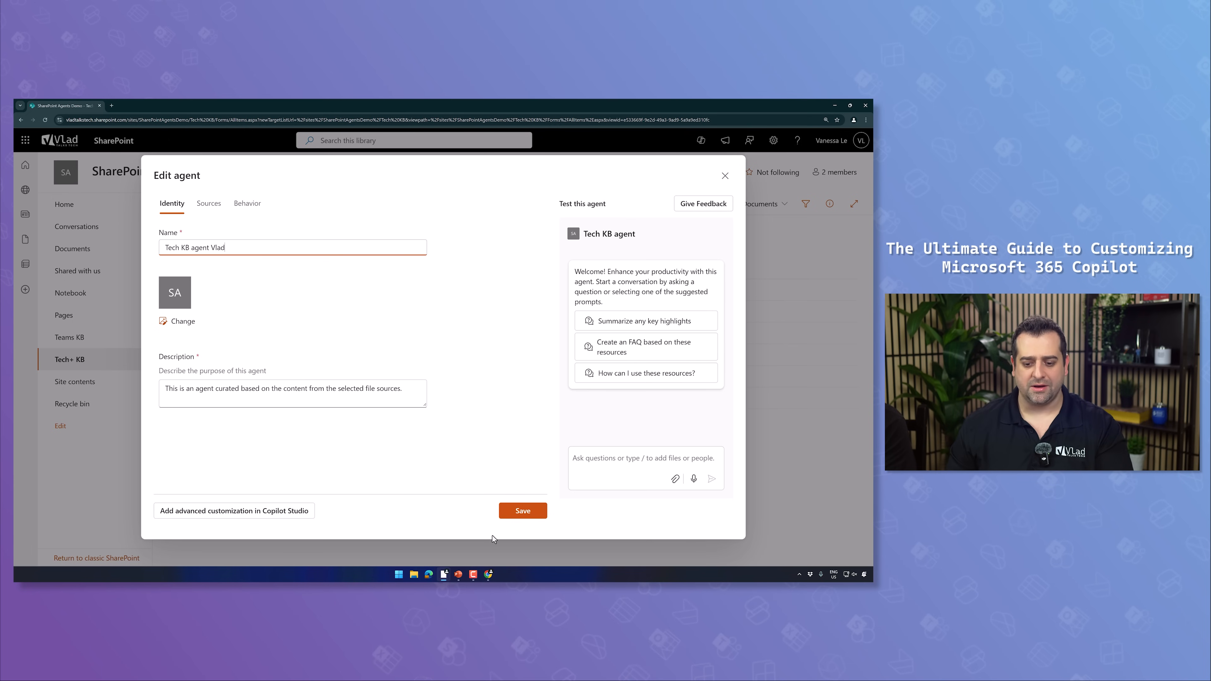
click(518, 510)
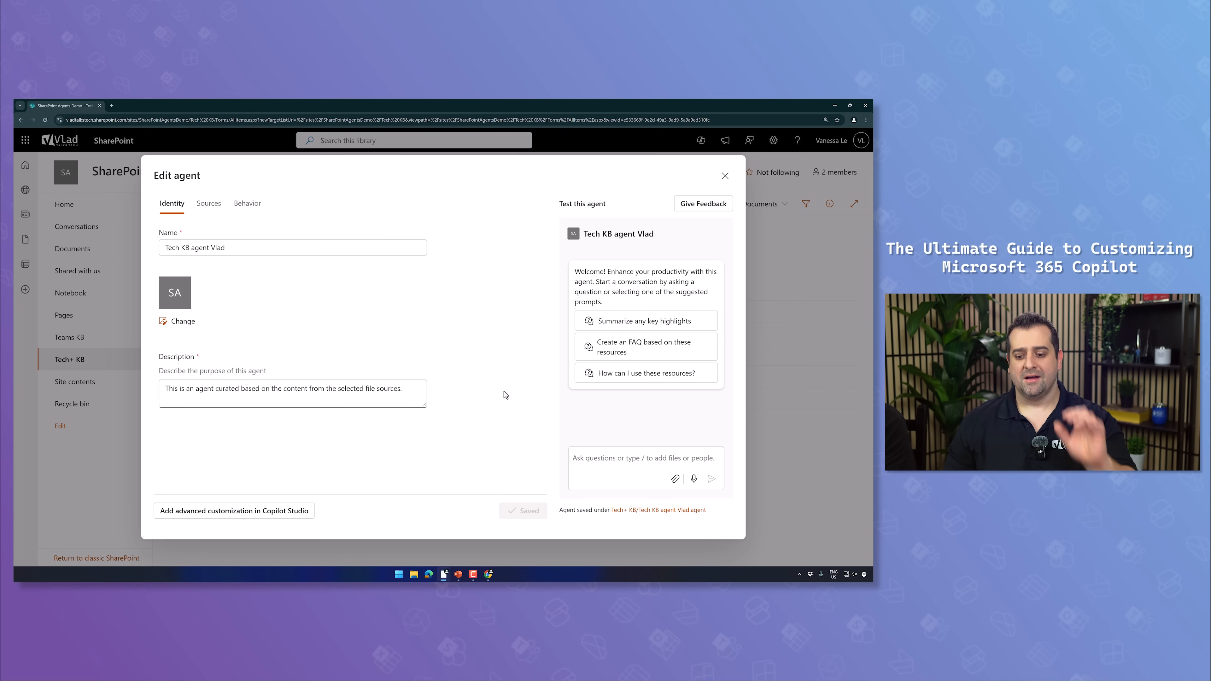
click(725, 175)
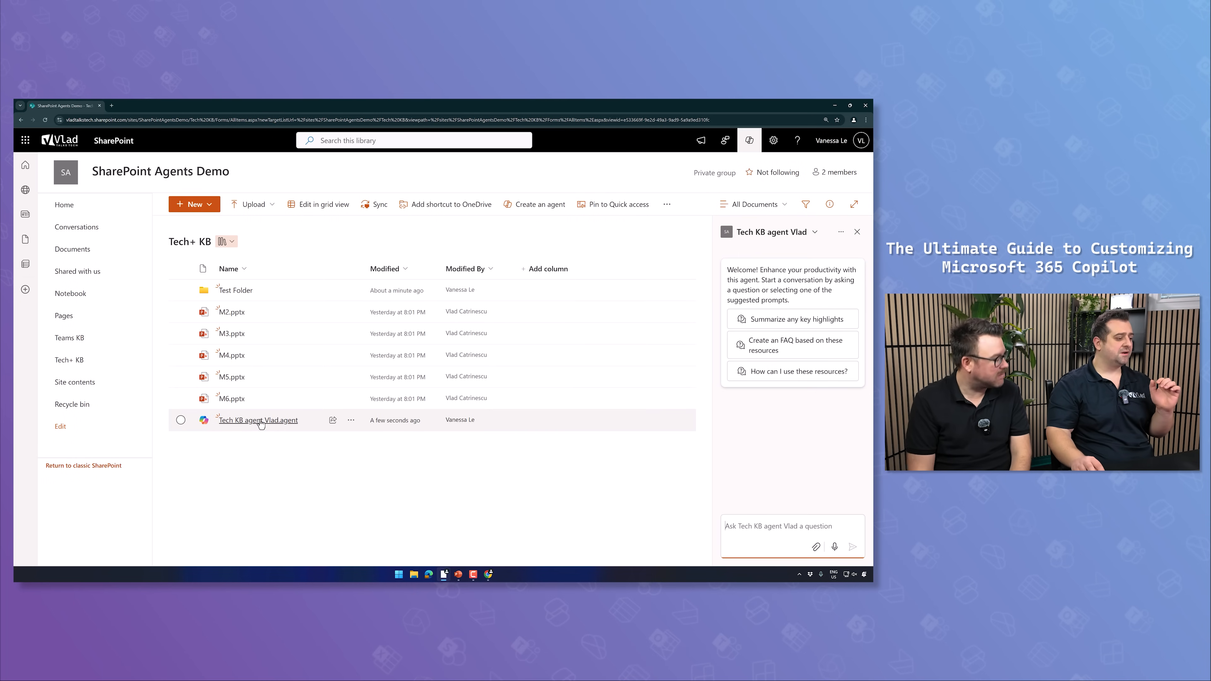
- Select the new agent file in Tech+ KB and review which groups have access to it and its available file actions
click(180, 419)
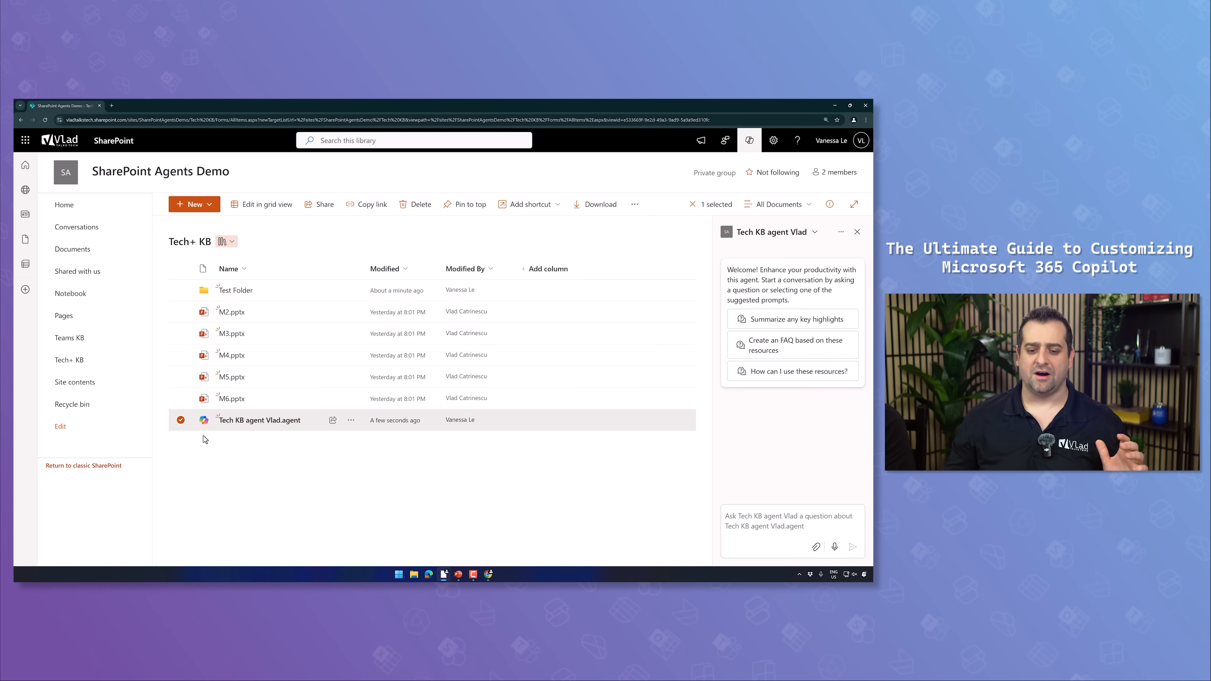
click(351, 421)
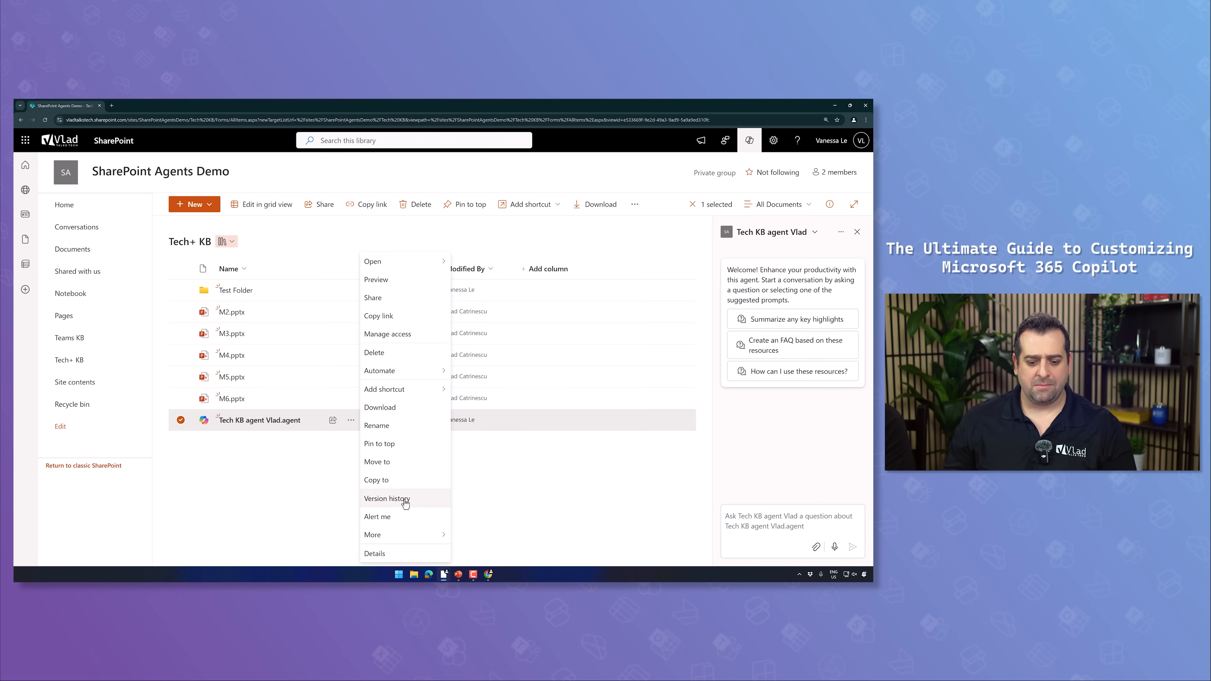
mouse_move(398, 537)
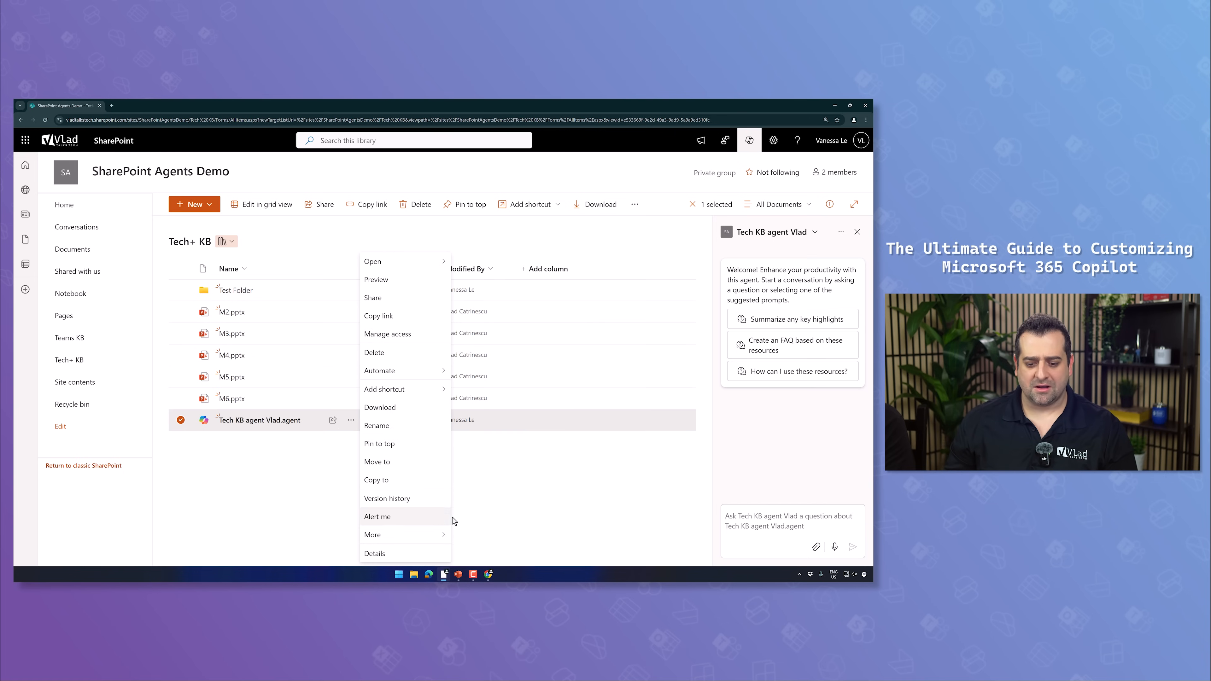
click(428, 341)
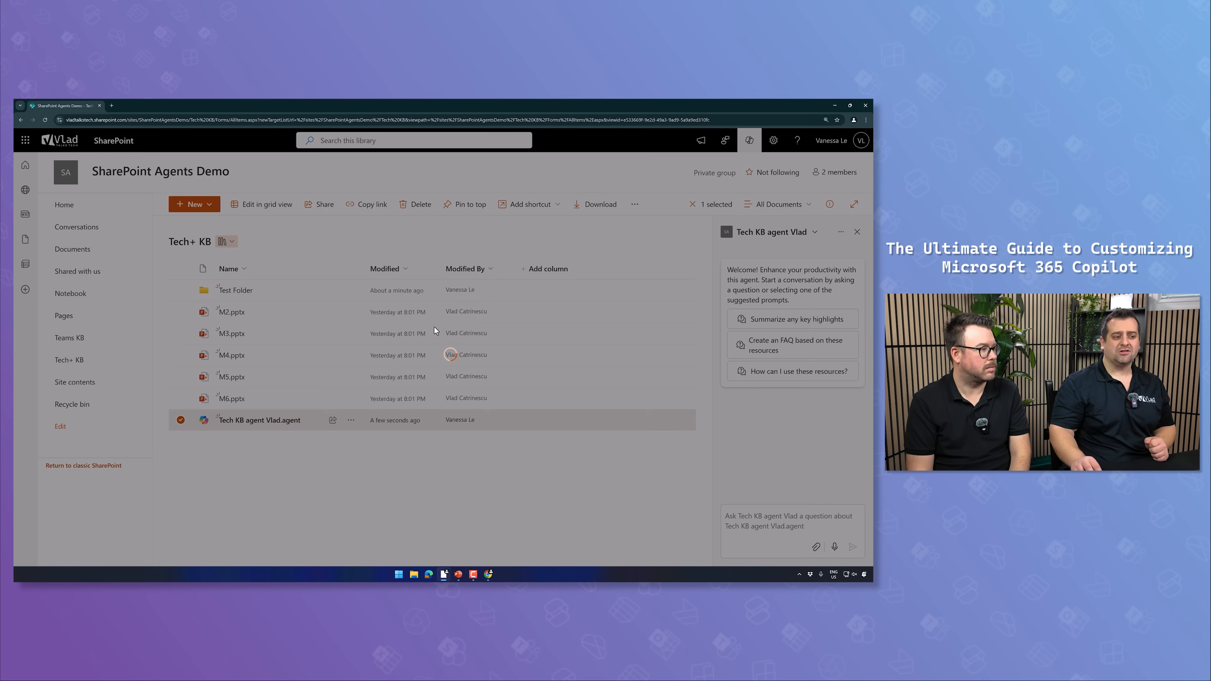
click(395, 259)
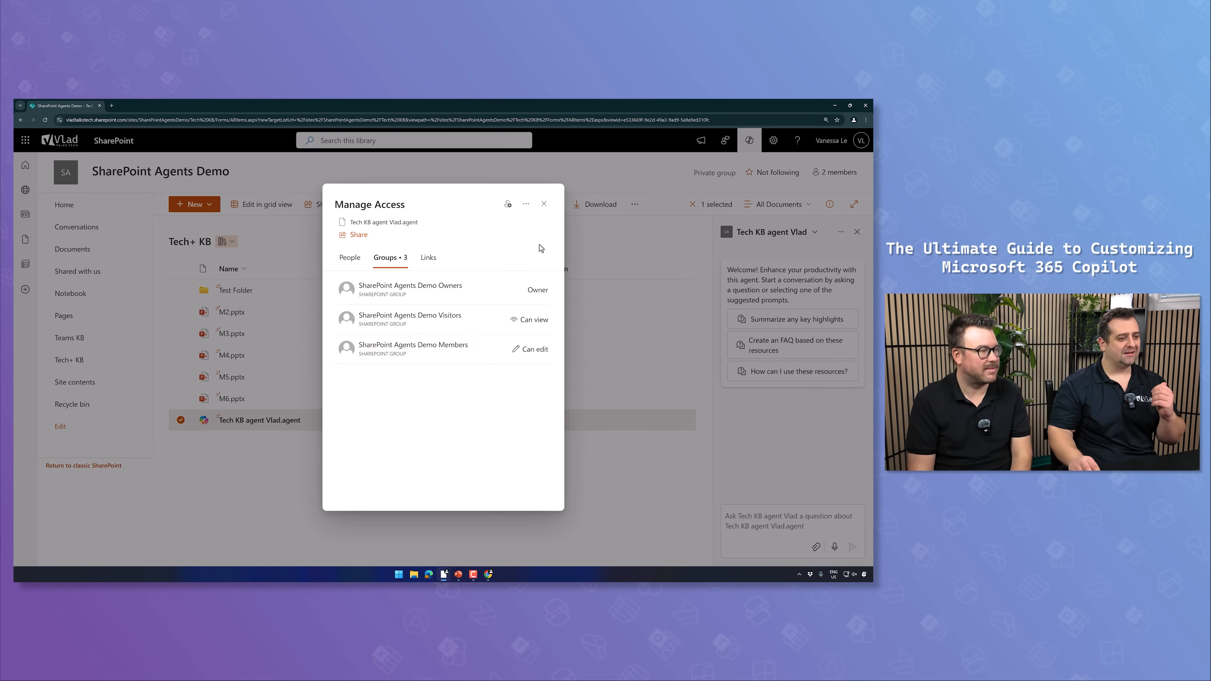
click(543, 204)
click(353, 420)
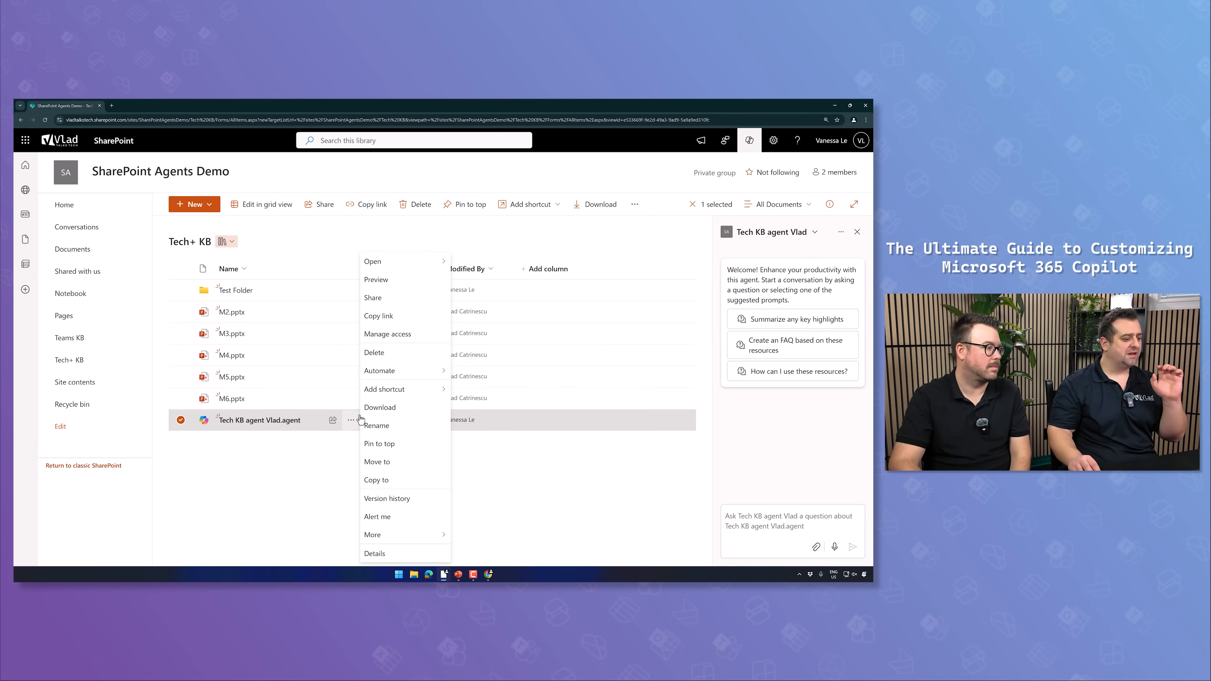
click(480, 510)
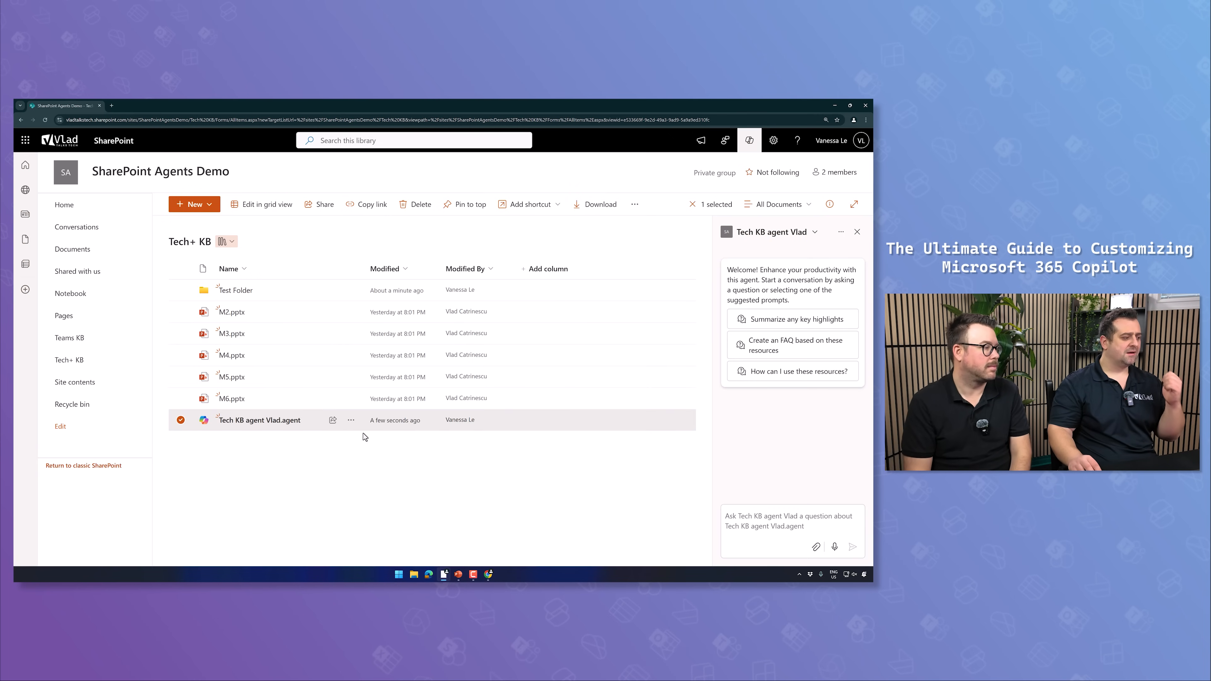
- Return to the site's home page and view the group membership to check the signed-in account's role
click(65, 205)
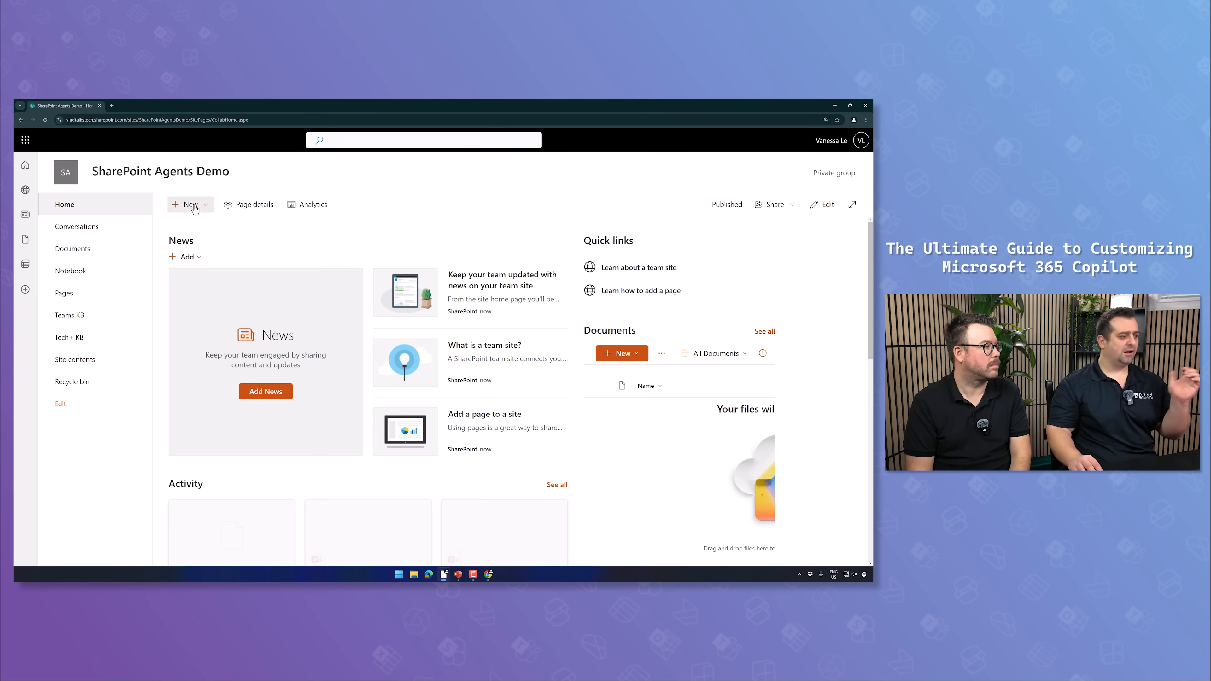
click(191, 204)
click(834, 172)
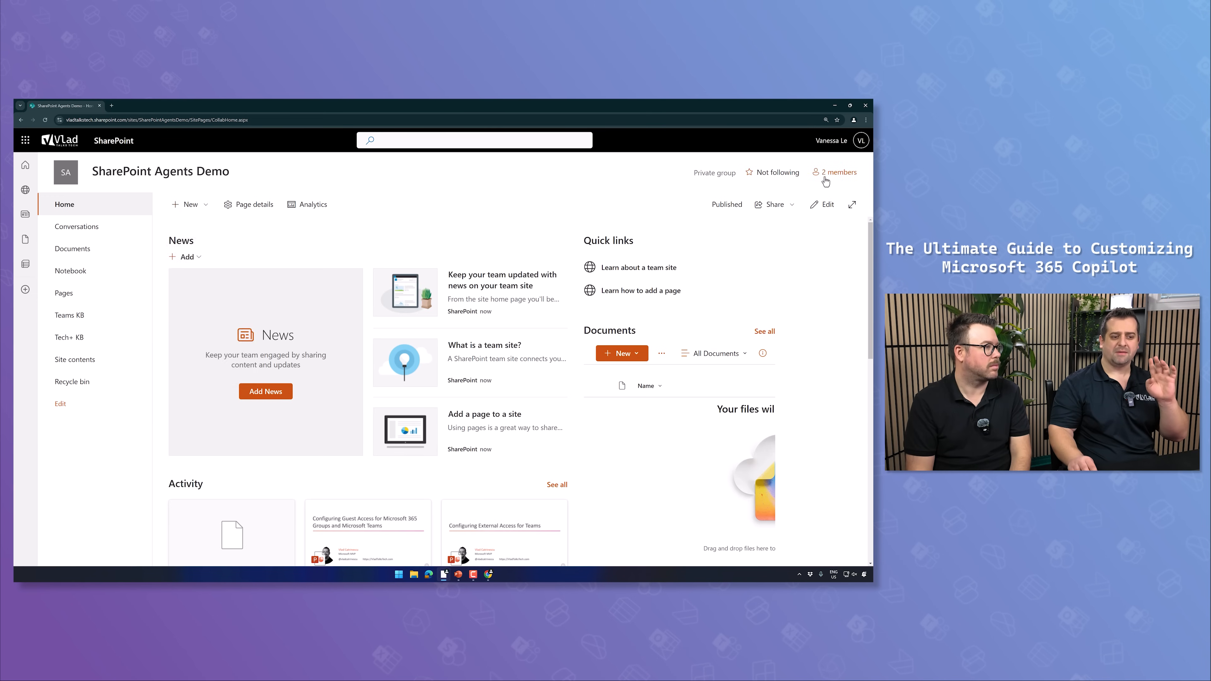
drag(768, 225, 738, 219)
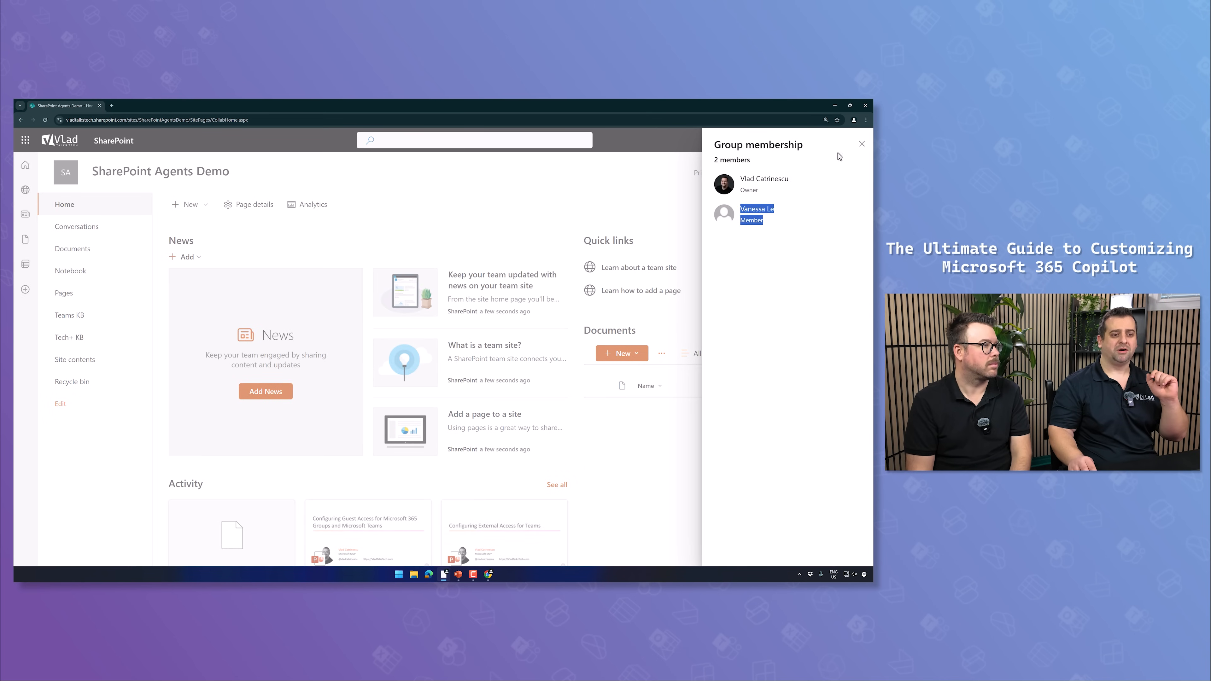
- Close the group membership, create a new agent from the whole site, and rename it The Better Poutine Agent
click(861, 143)
click(191, 204)
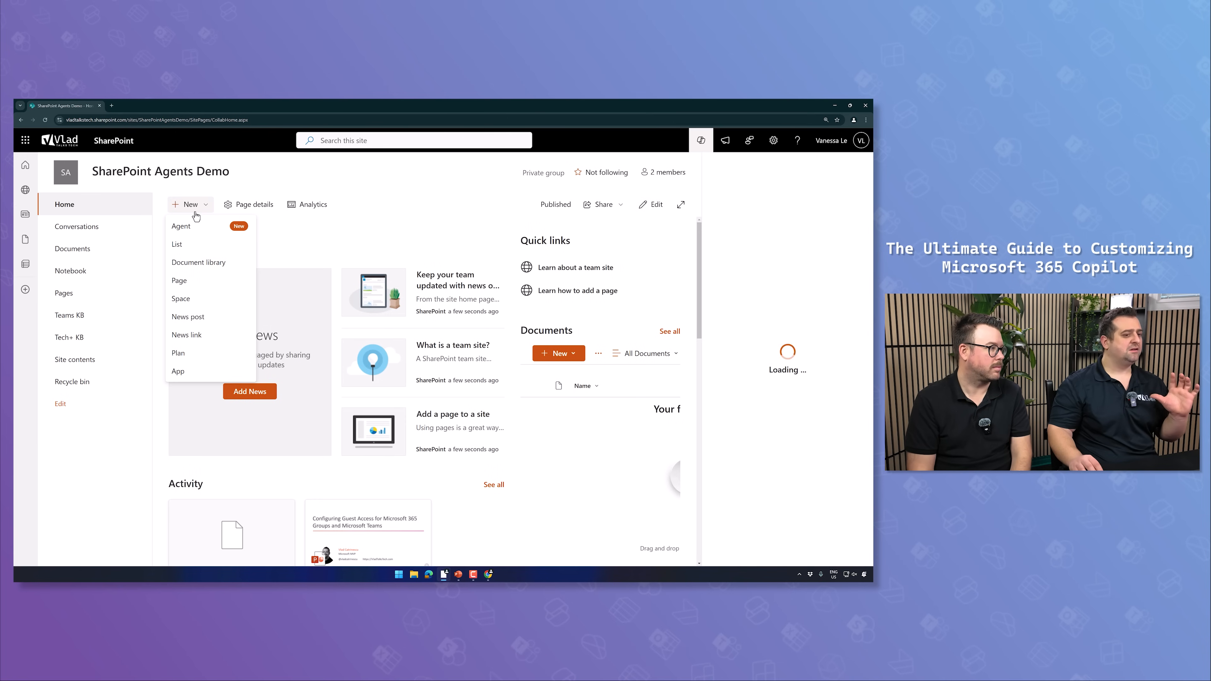
click(187, 227)
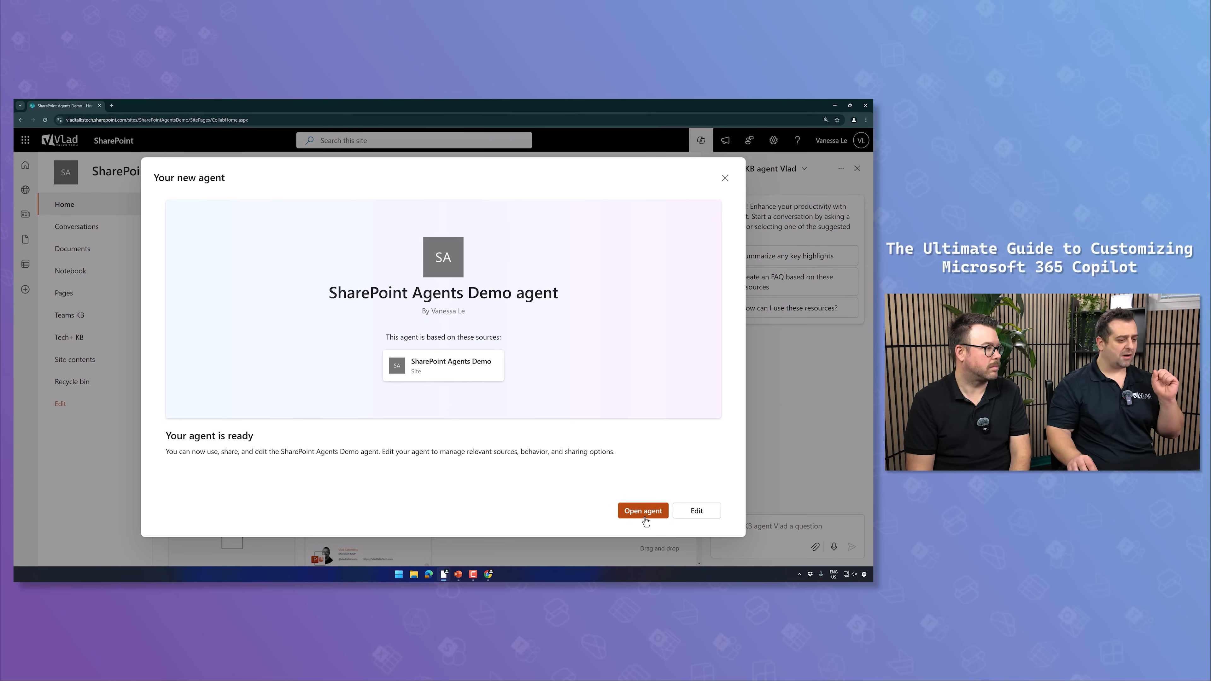
click(683, 520)
triple_click(264, 247)
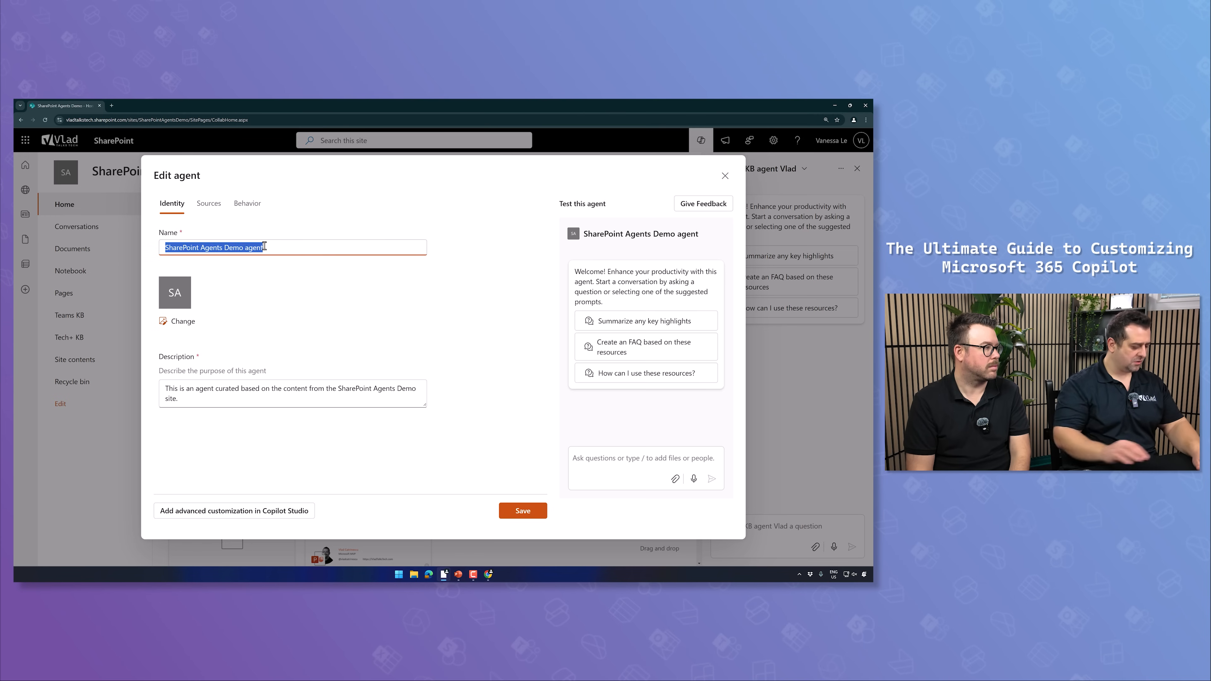
text(The Better P)
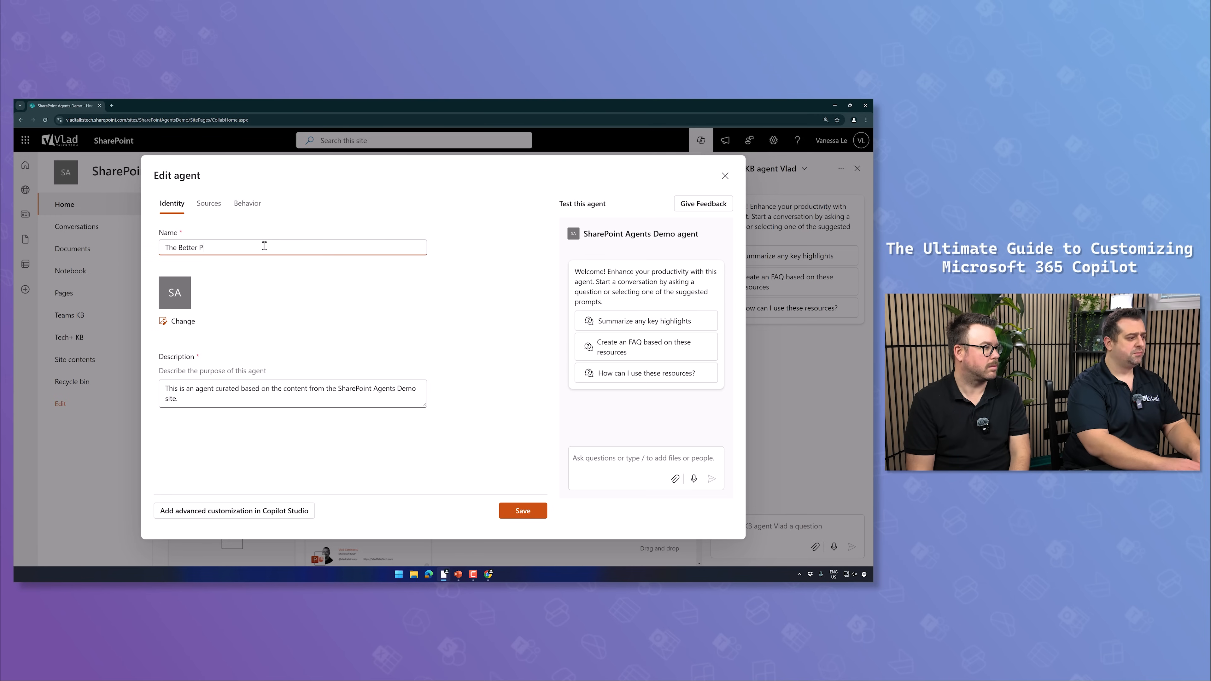
text(outine Agent)
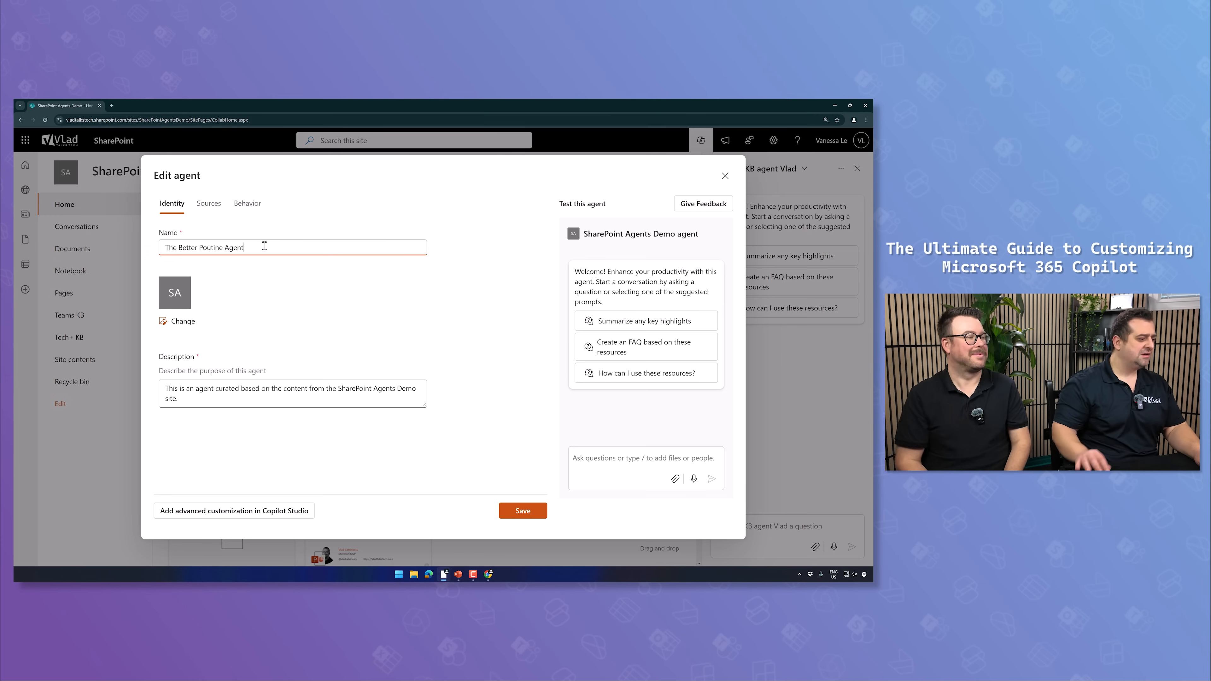
- Extend the end of the agent's description with "and poutine sources" and save the agent
click(269, 396)
key(BackSpace)
text(and)
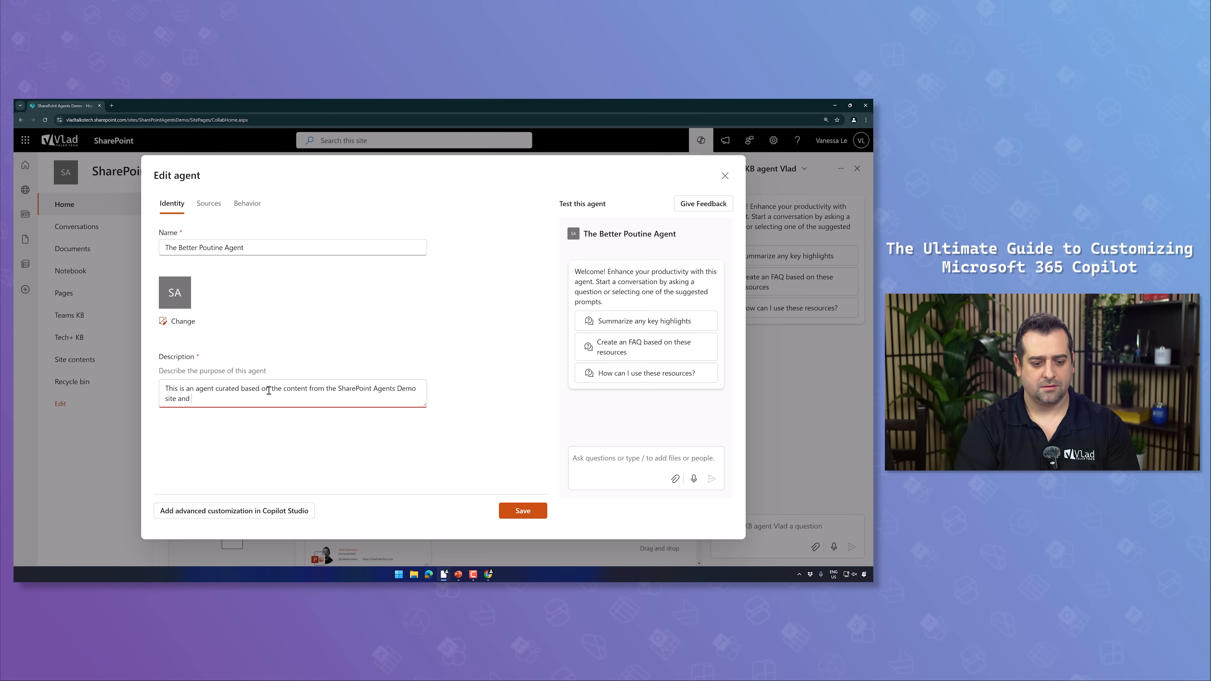
text( poutine sources)
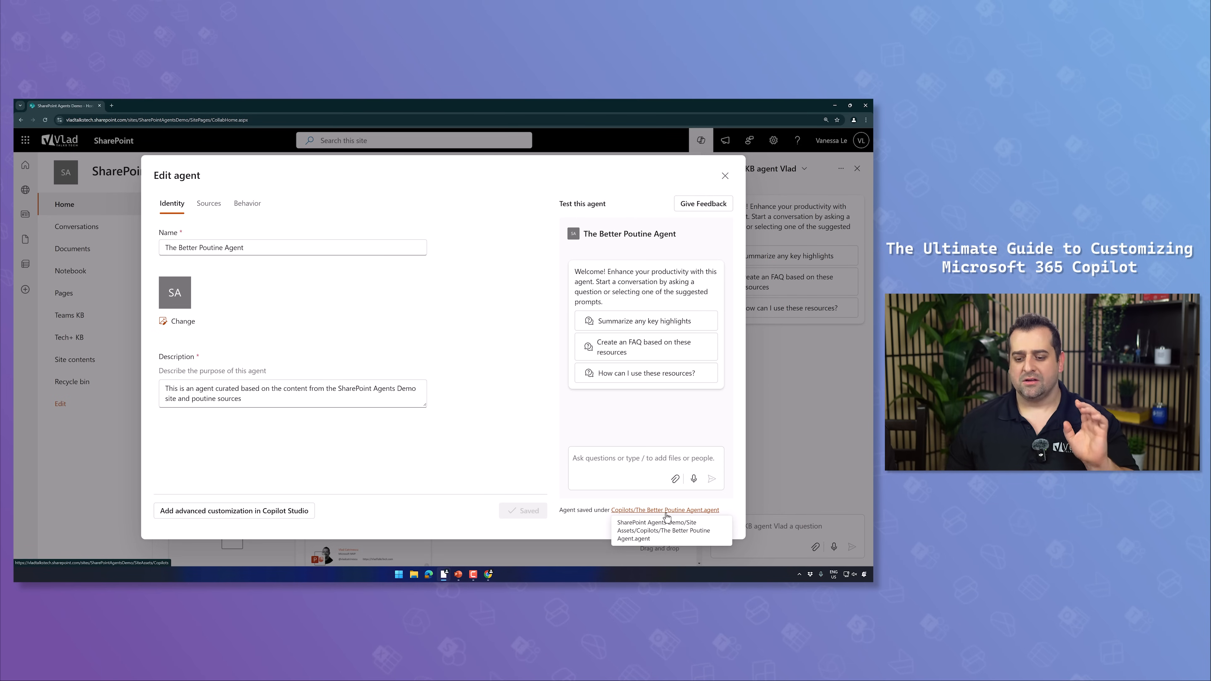
- Go to the Copilots folder where the agent is saved, look into Approved, and review which groups have access to that folder
click(666, 510)
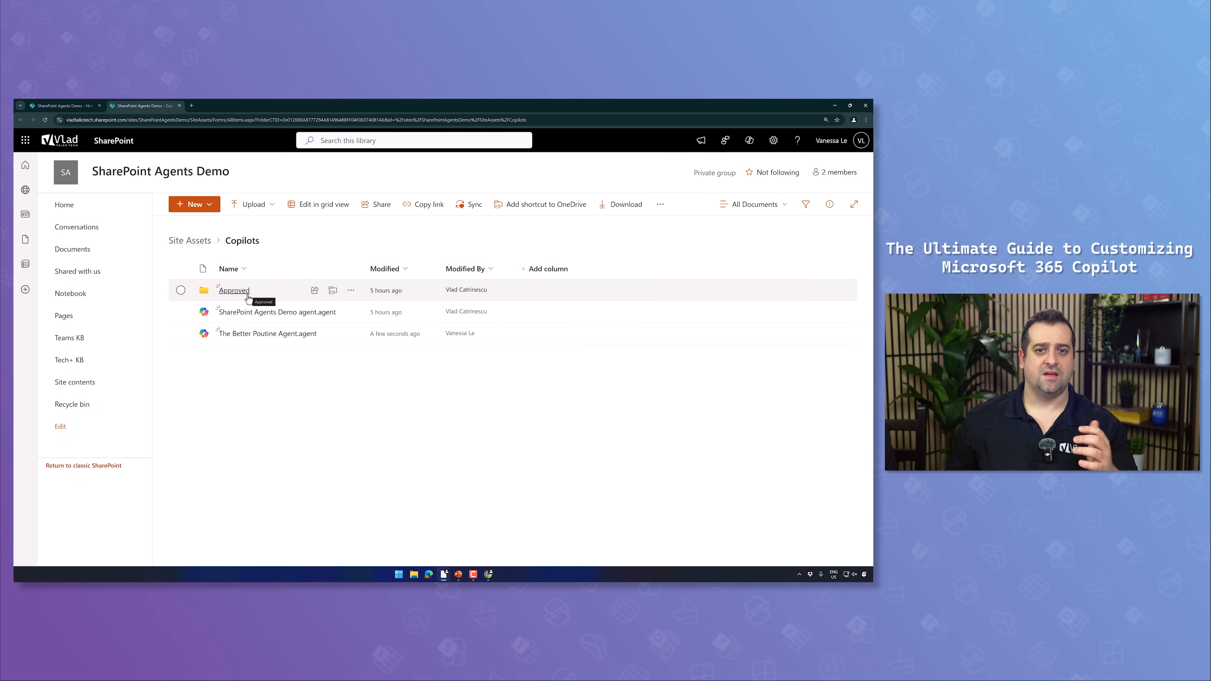
click(242, 293)
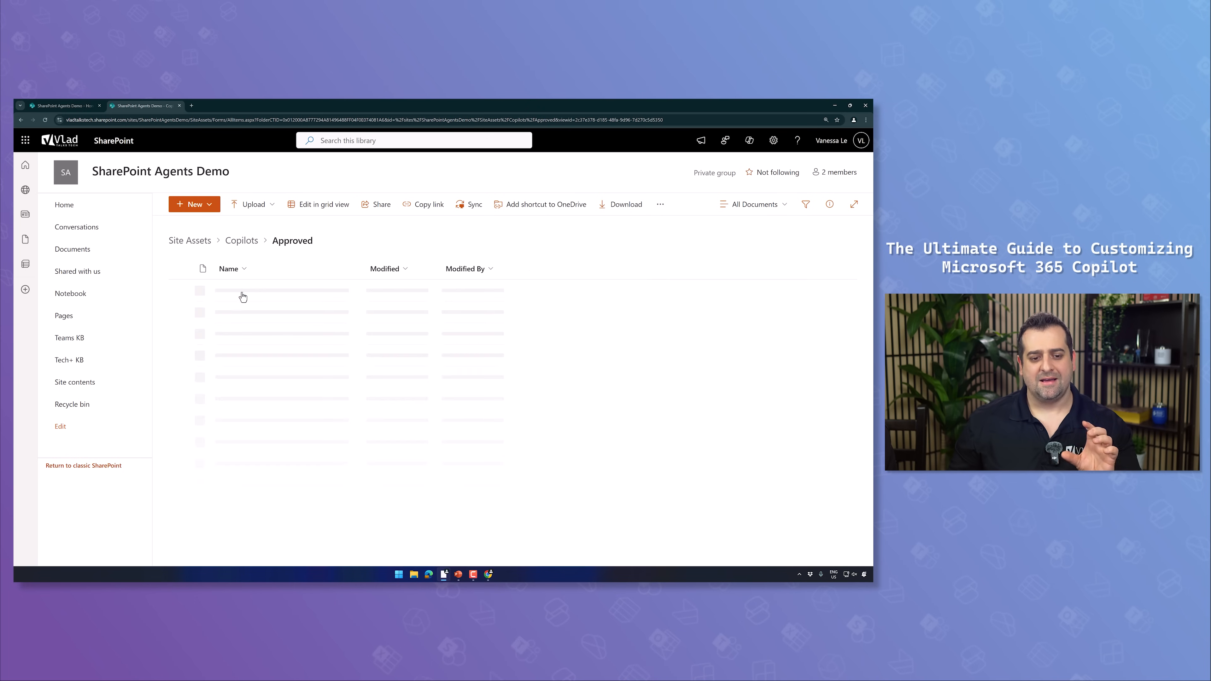
click(243, 242)
click(351, 290)
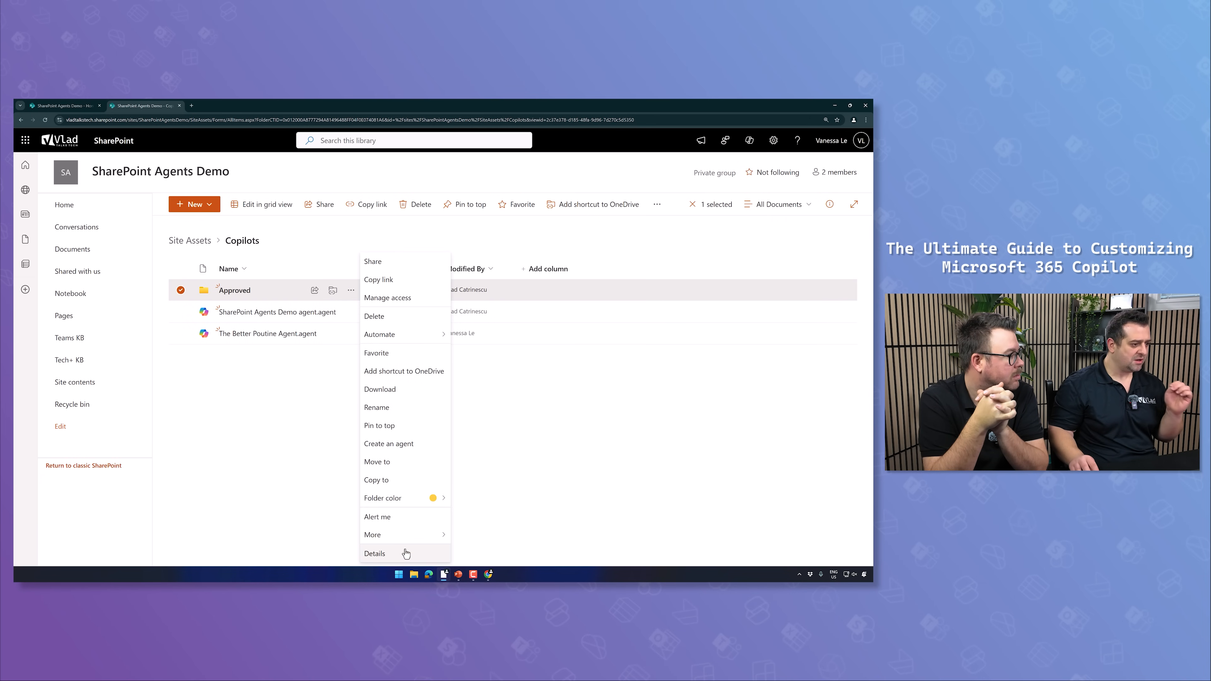
click(419, 297)
click(390, 260)
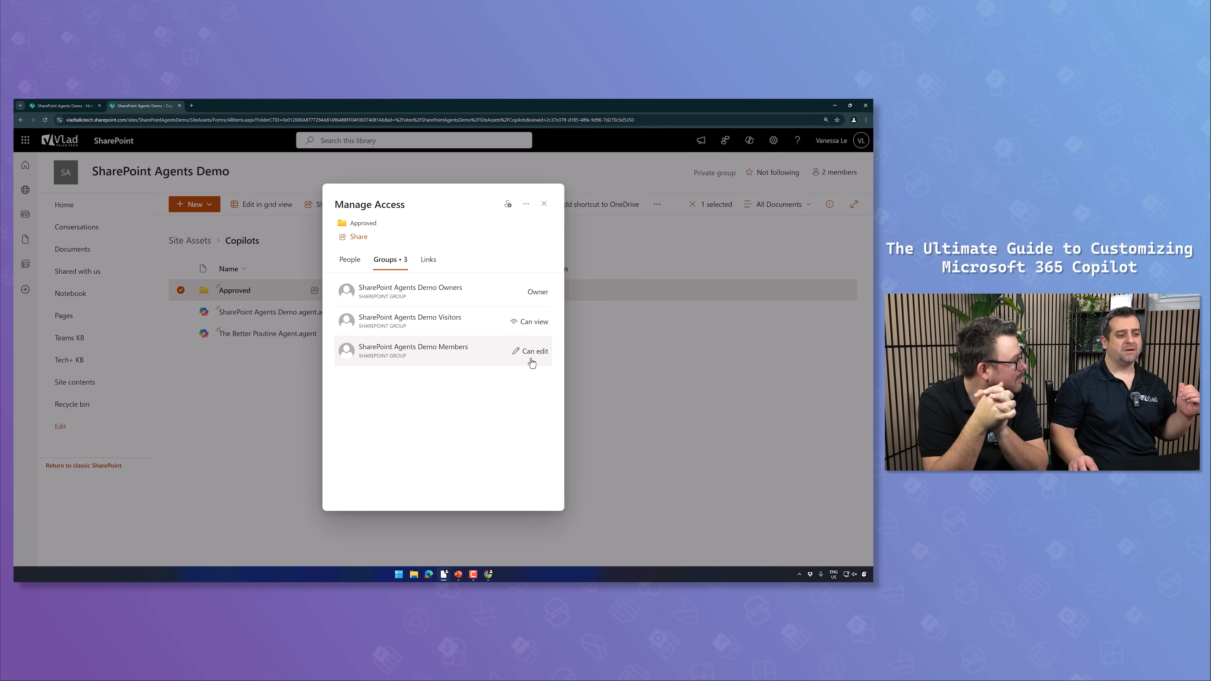
click(544, 203)
- Move The Better Poutine Agent.agent from Copilots into the Approved folder
click(332, 334)
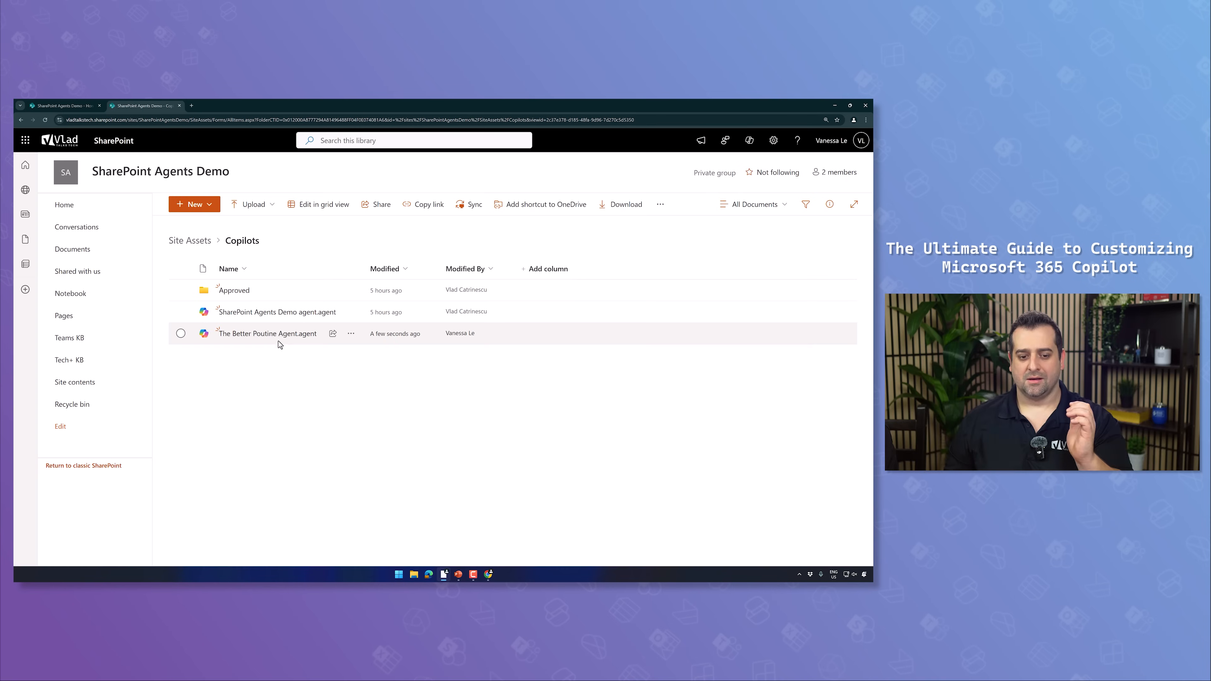
mouse_move(270, 339)
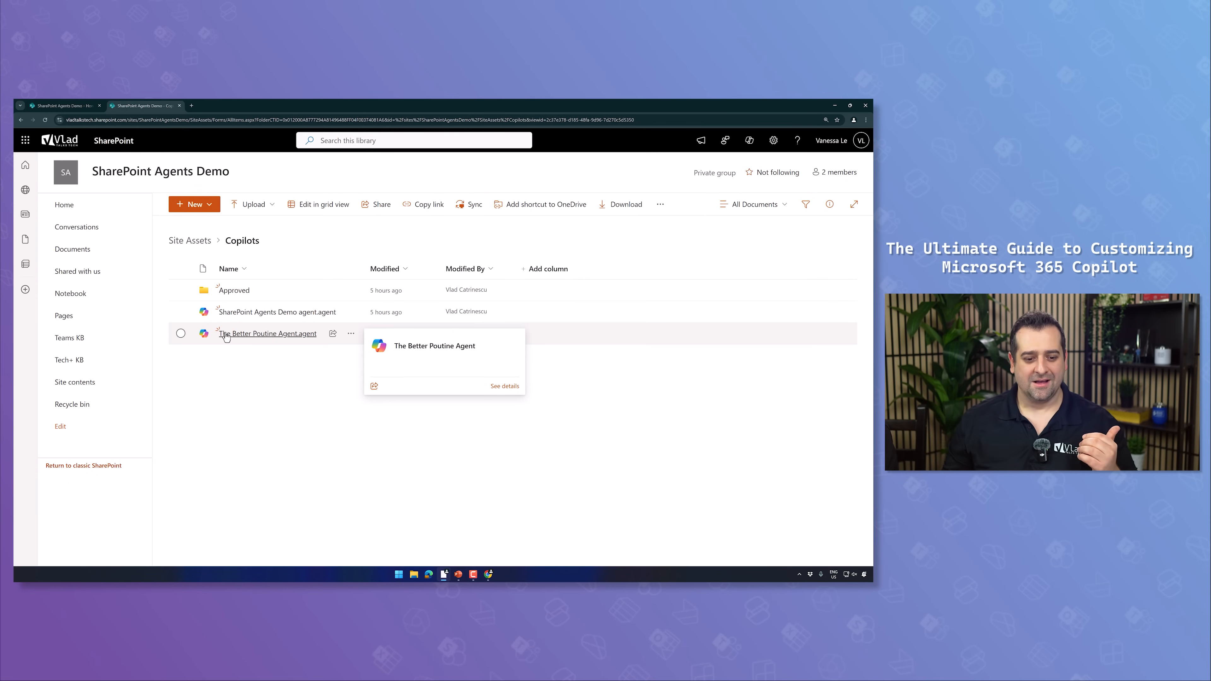
drag(228, 337, 236, 298)
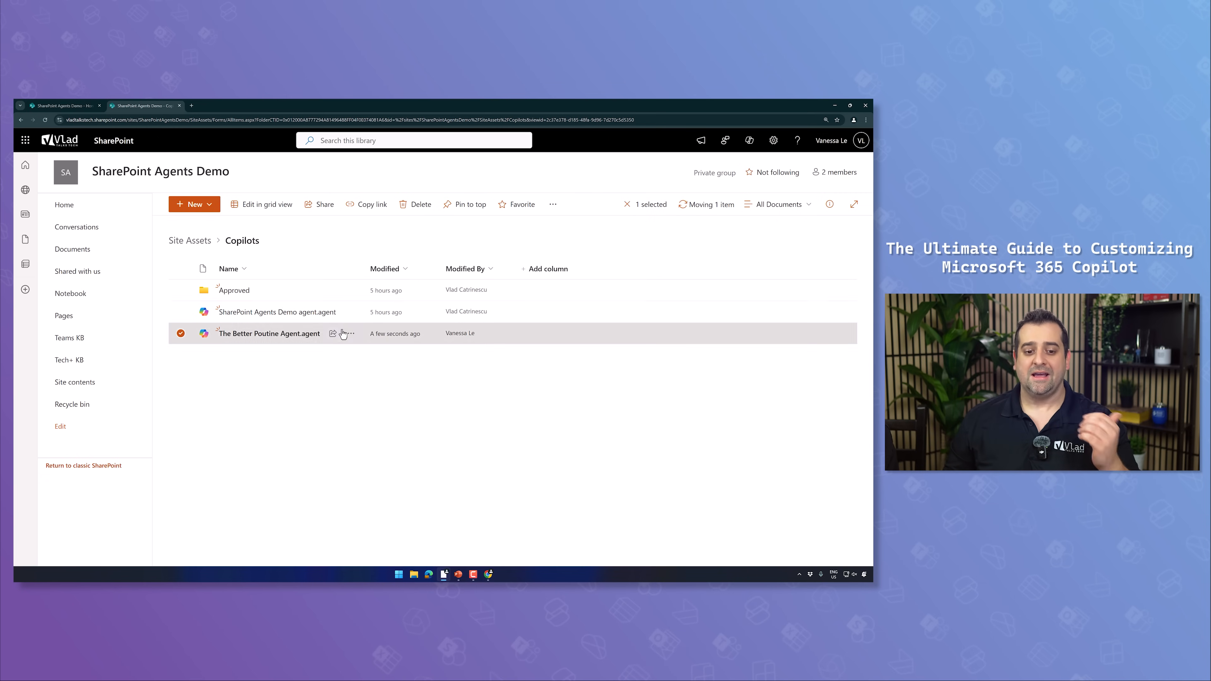
- Open SharePoint Agents Demo agent.agent, view its available options, and close it
click(286, 312)
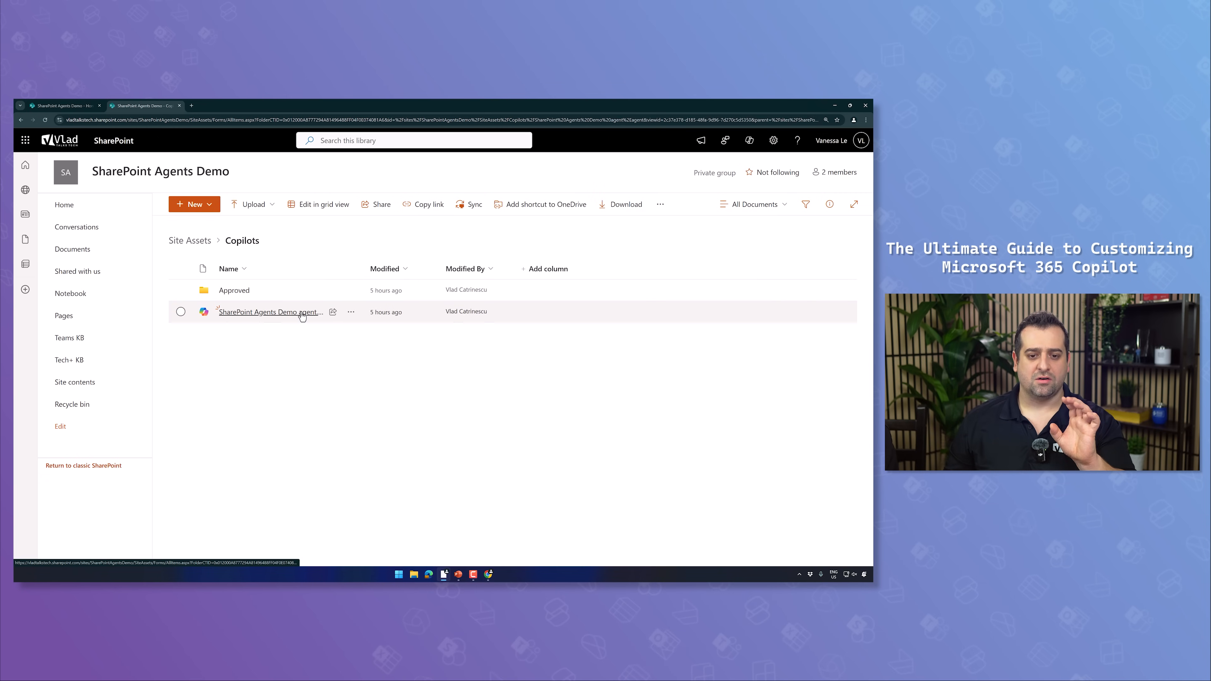
click(657, 166)
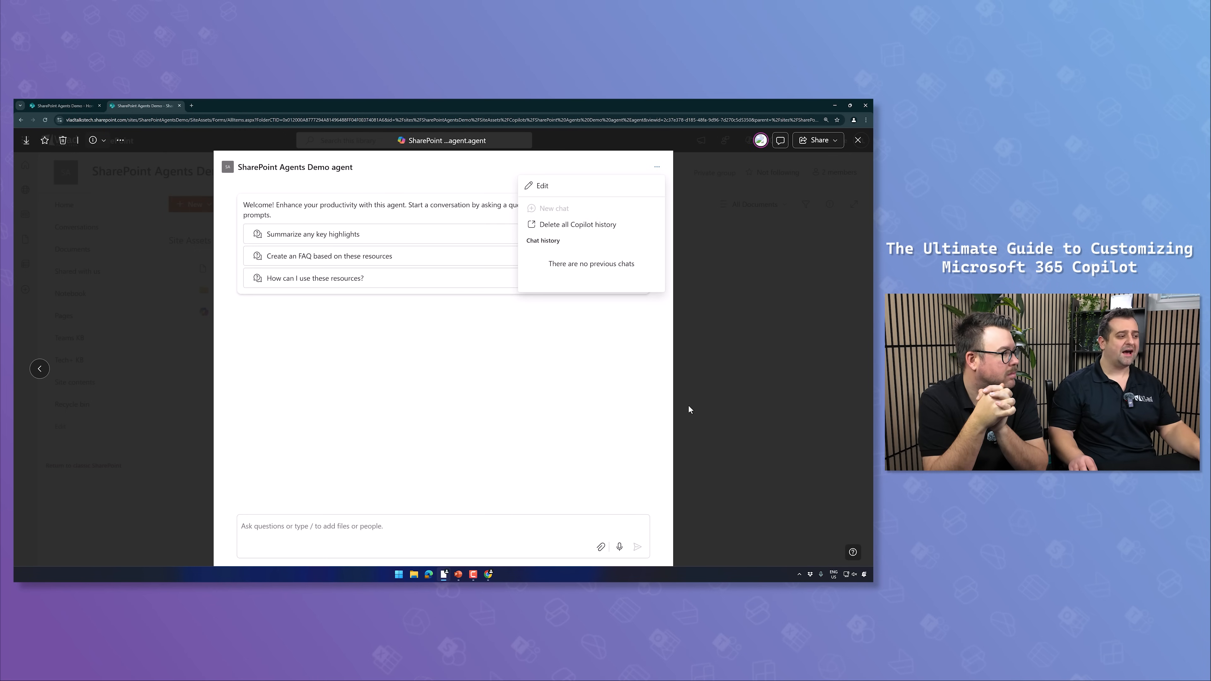
click(674, 400)
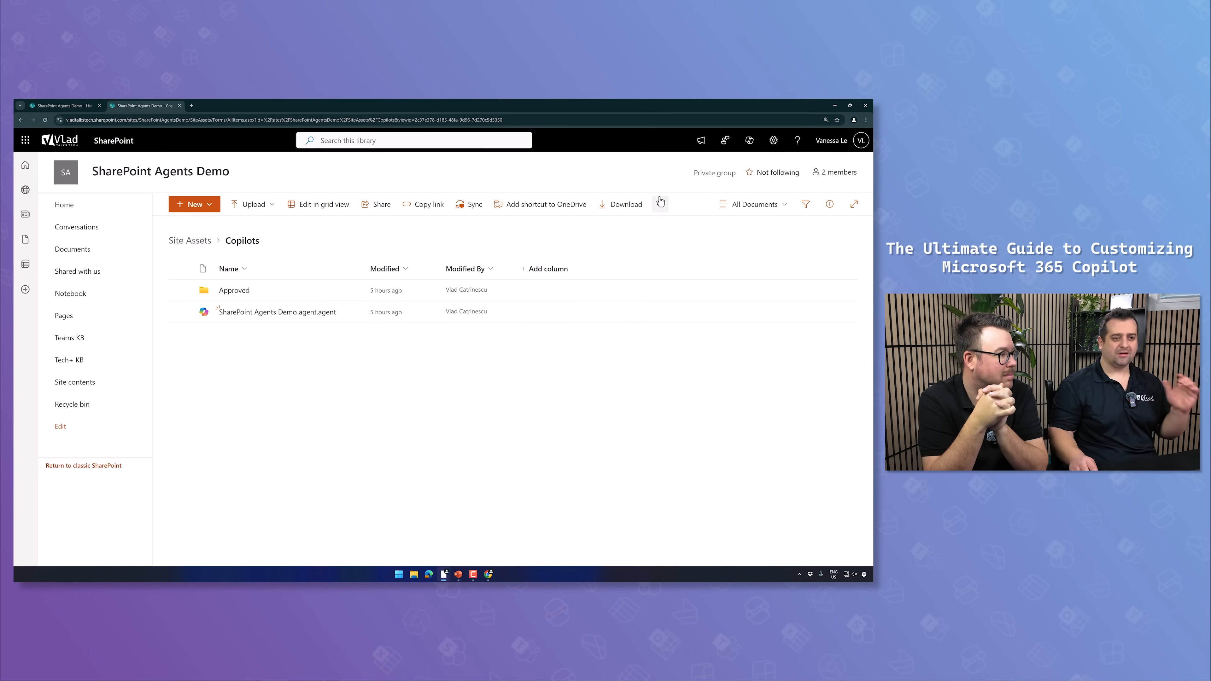
- Check the Copilot agent list for the agents approved for this site
click(748, 142)
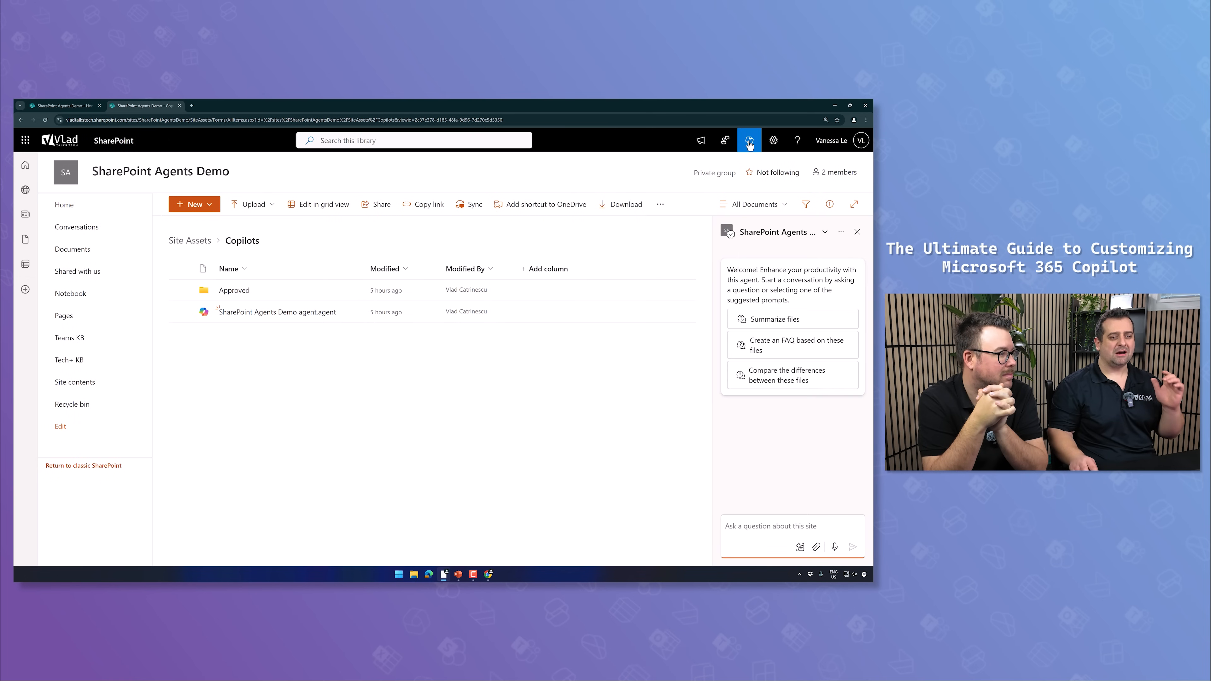
click(823, 233)
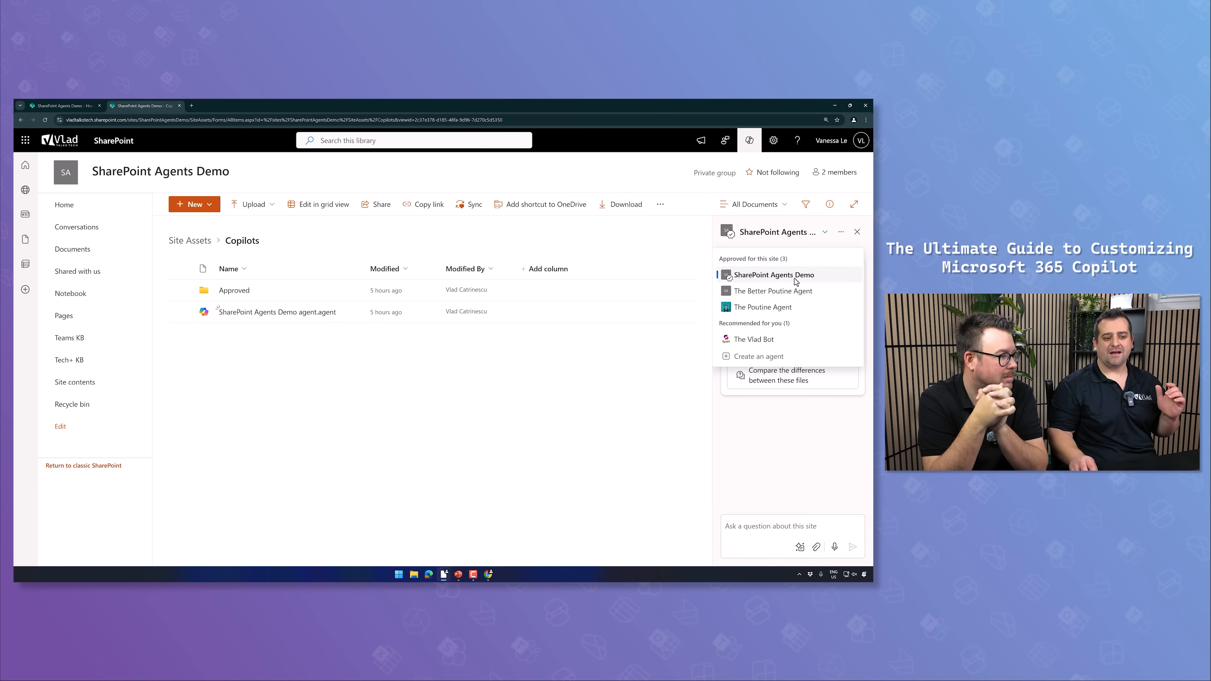
click(857, 232)
- Move The Better Poutine Agent.agent out of Approved back to Copilots and return to the Copilots folder
click(243, 291)
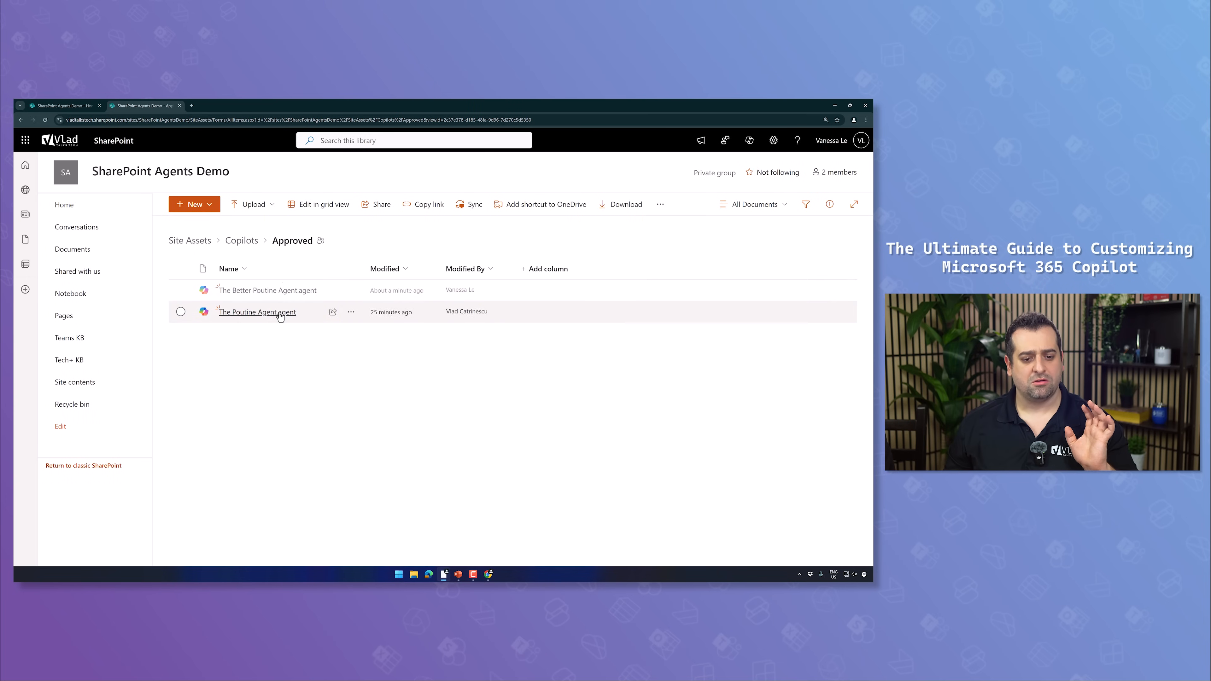
drag(254, 293, 242, 245)
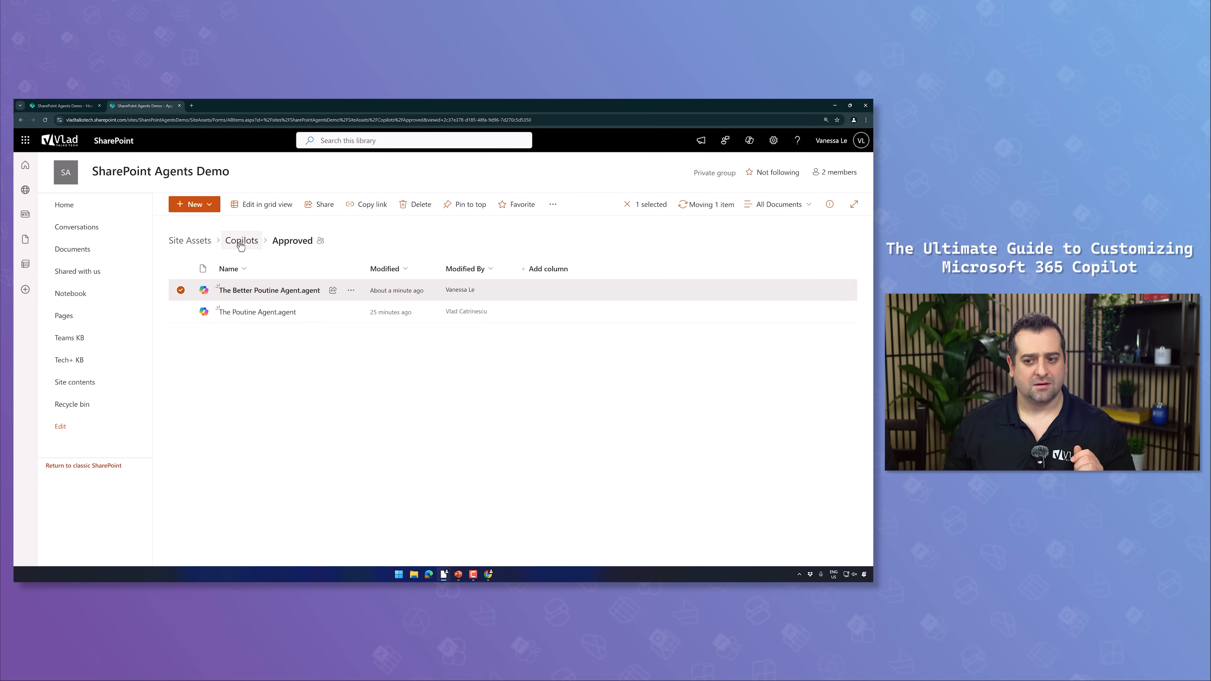
click(240, 245)
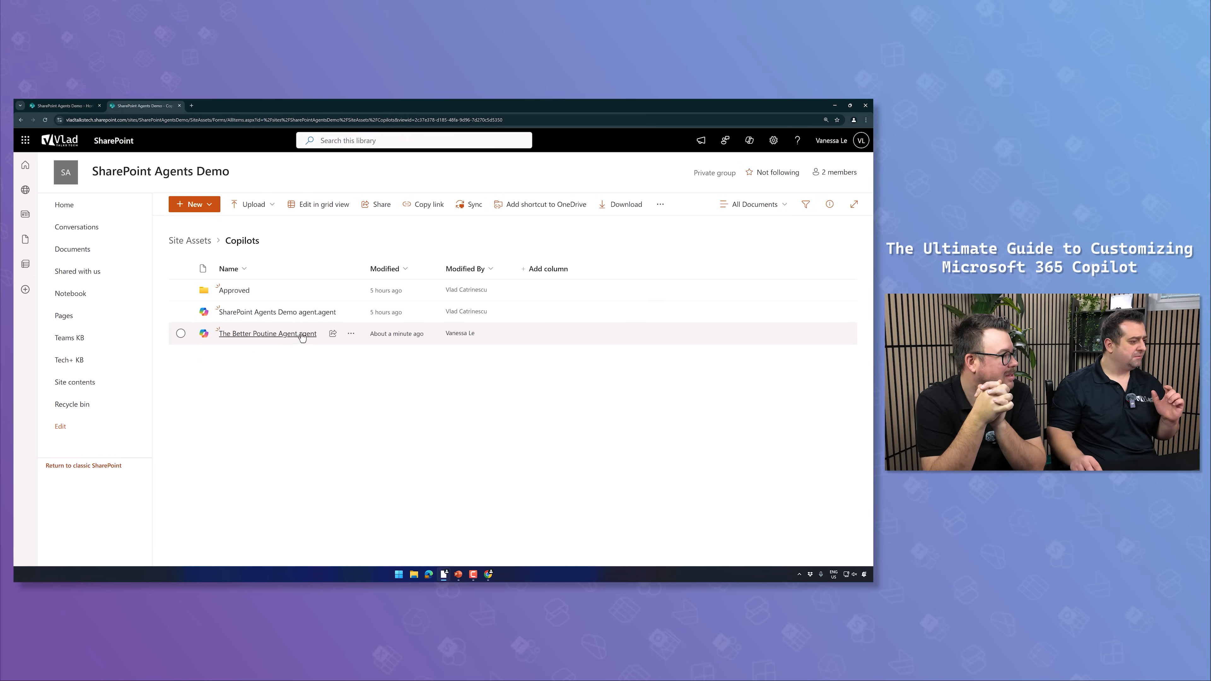
- Open The Better Poutine Agent to check its options, close it, and move its file into Approved again
click(302, 336)
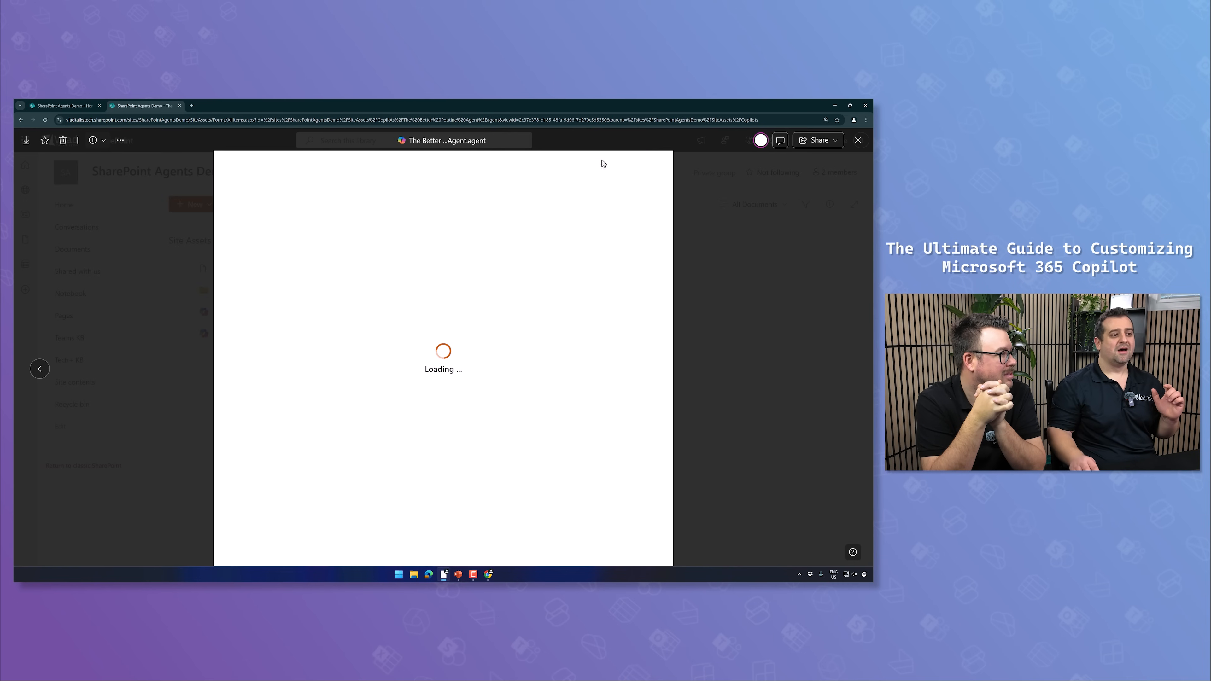
click(656, 166)
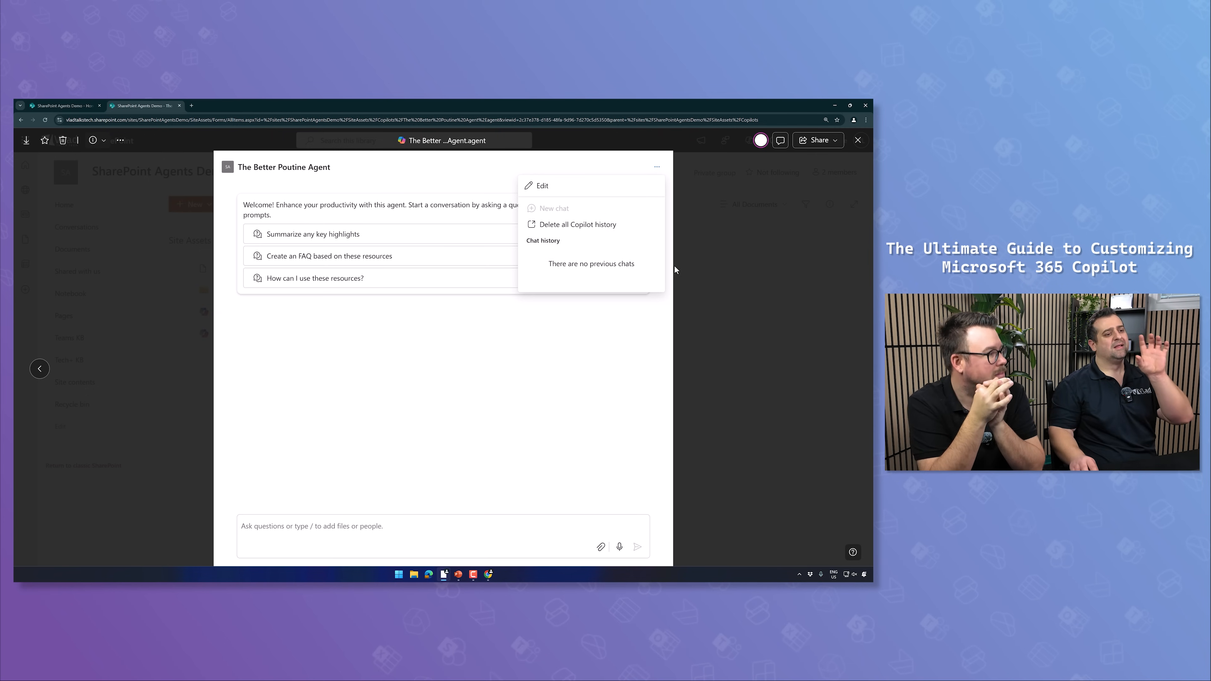
click(858, 140)
drag(247, 338, 248, 294)
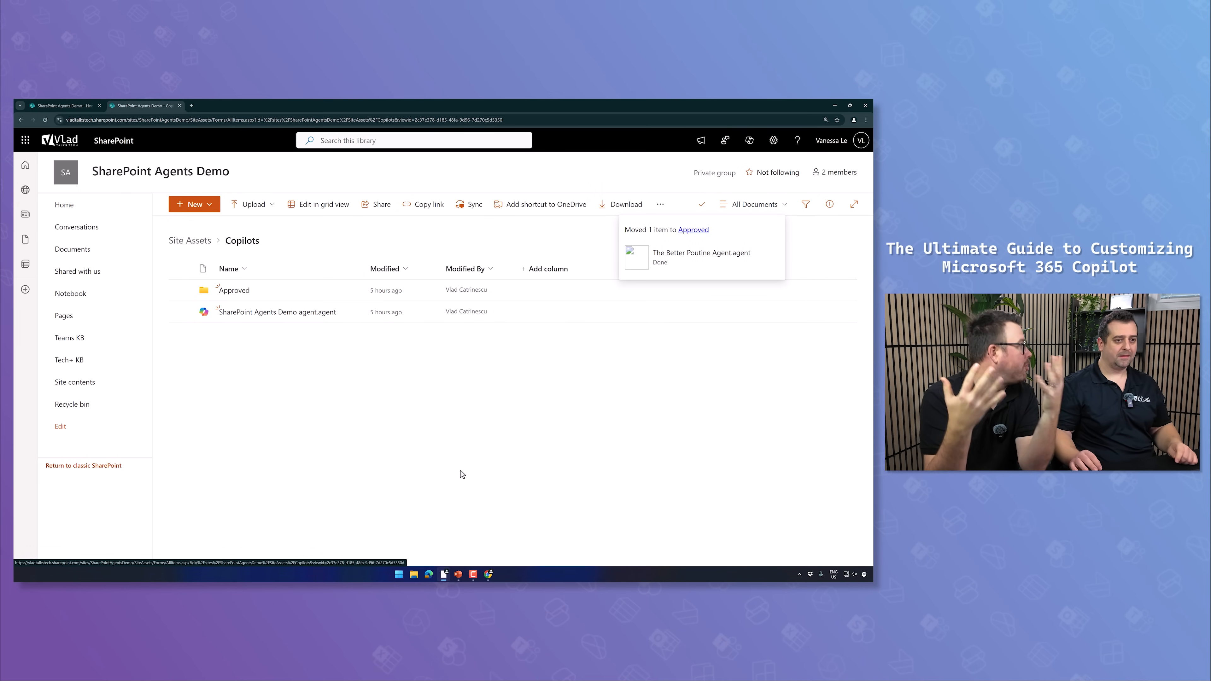
- Switch to the site owner's browser window and open the Copilots folder in Site Assets through the site contents
click(444, 574)
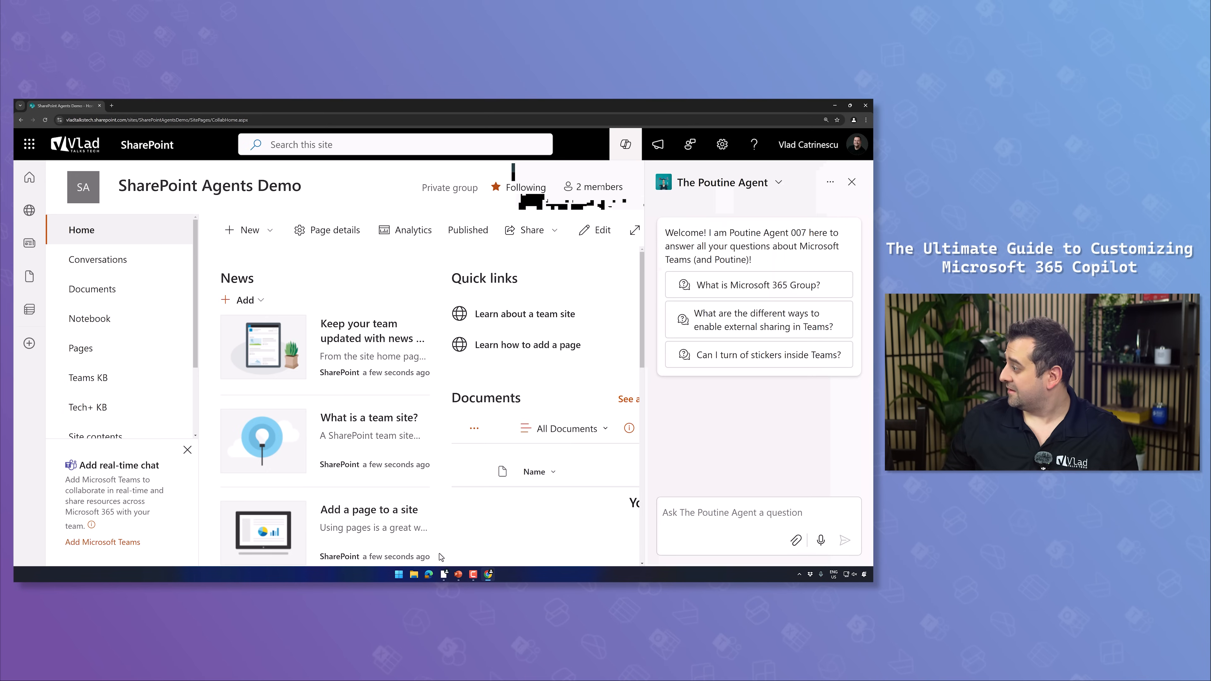
click(851, 181)
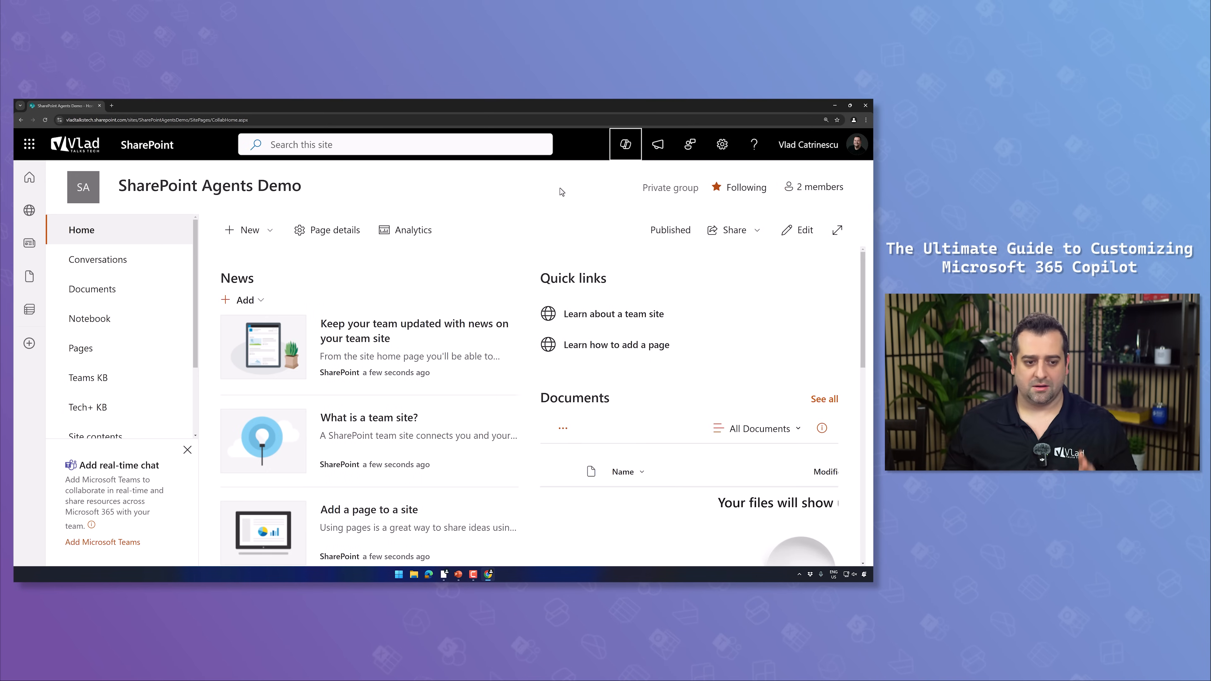
click(721, 144)
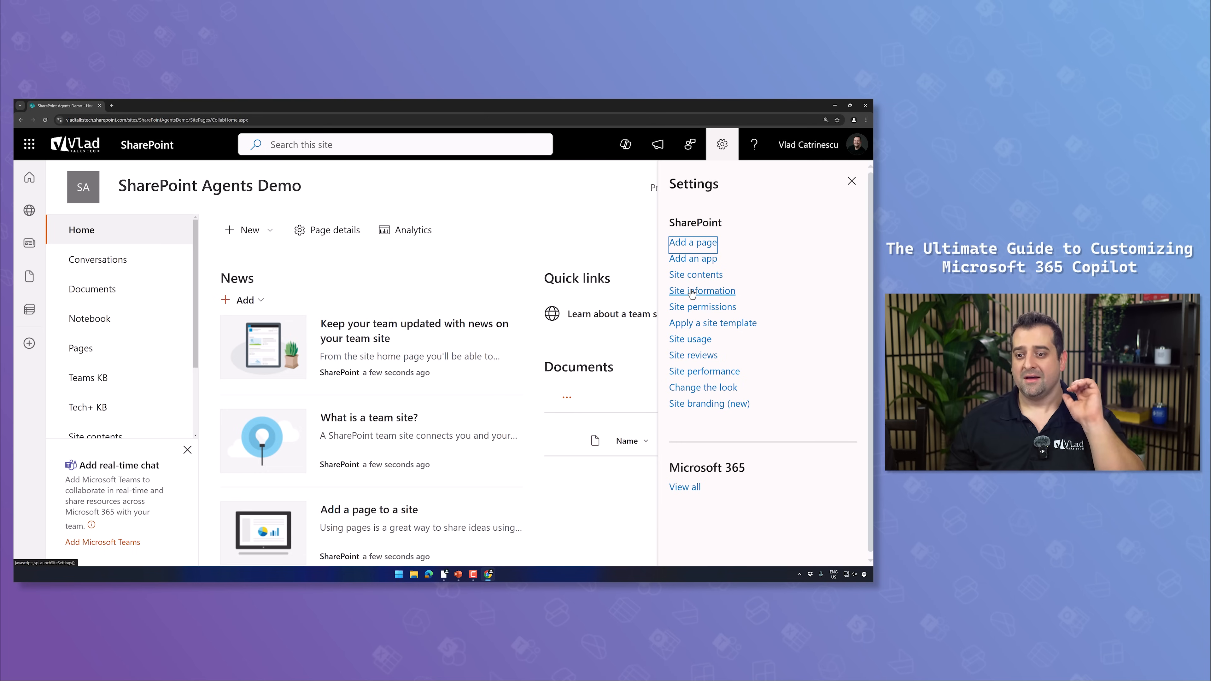
click(695, 276)
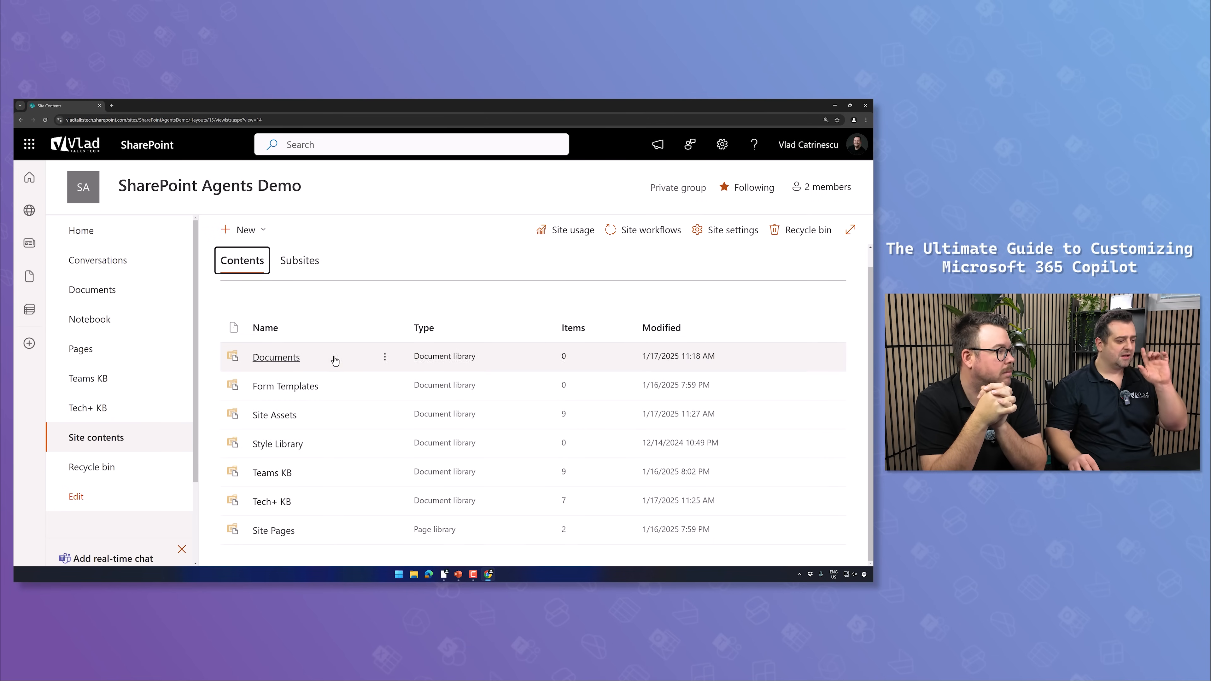
click(271, 423)
click(303, 341)
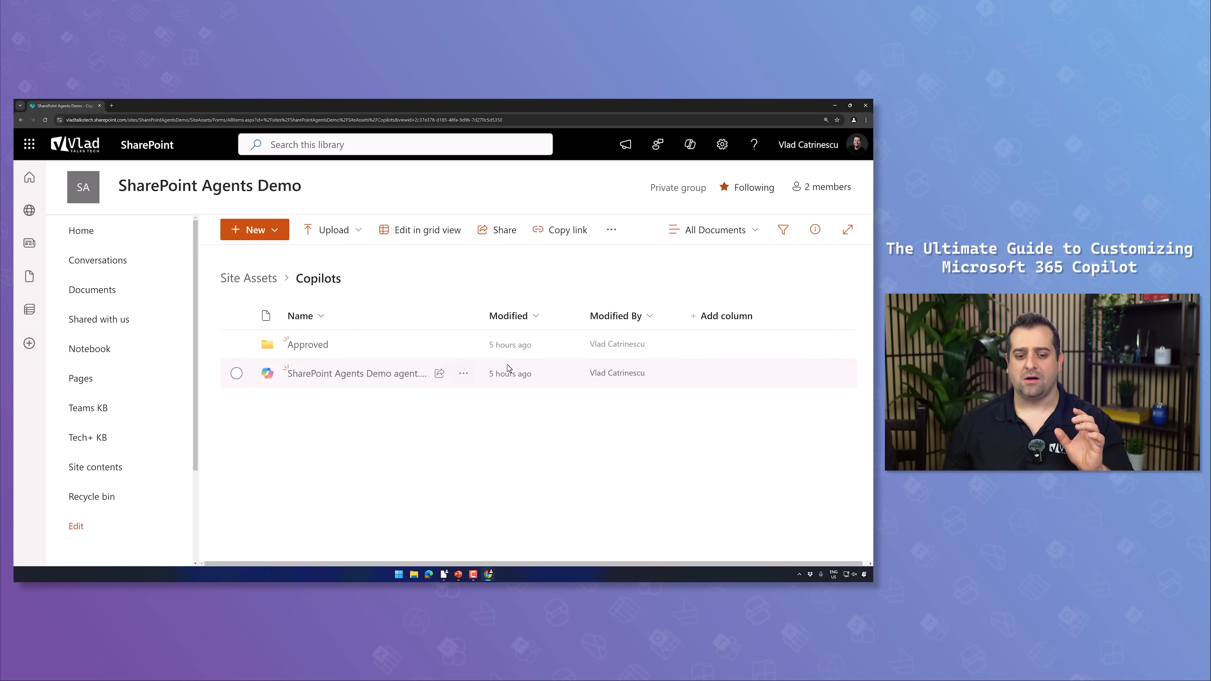
- Change the SharePoint Agents Demo Members group's direct access on the Approved folder to Can view and close the access settings
click(465, 345)
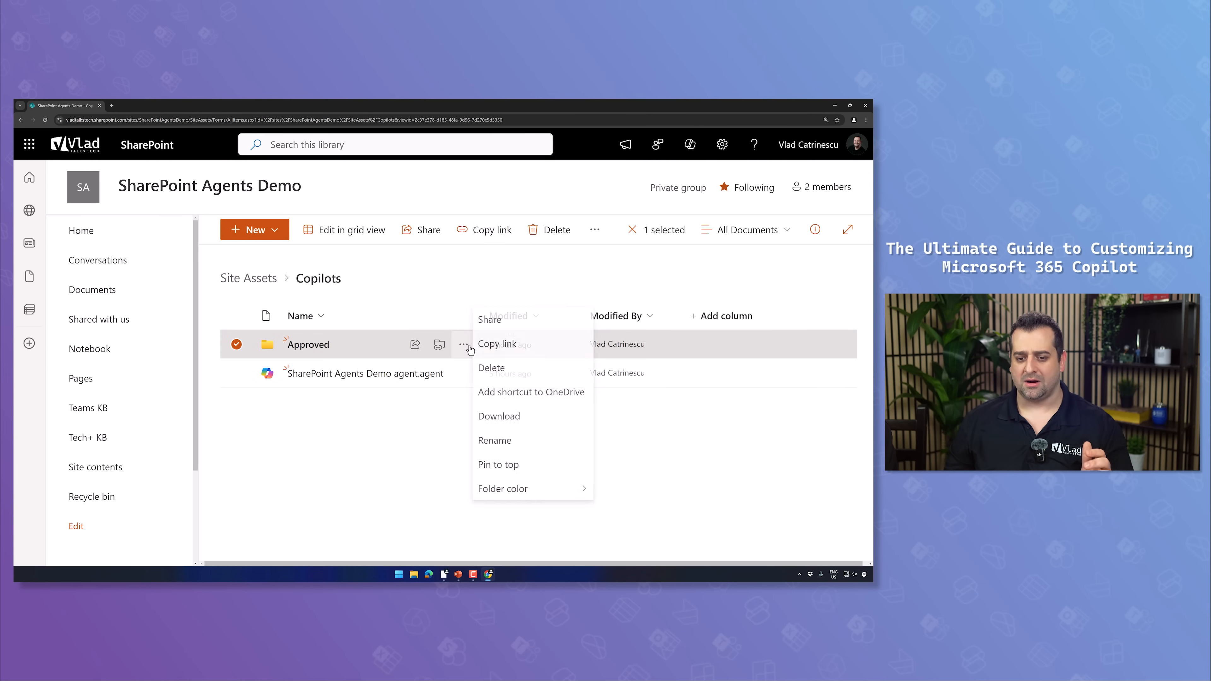
click(549, 210)
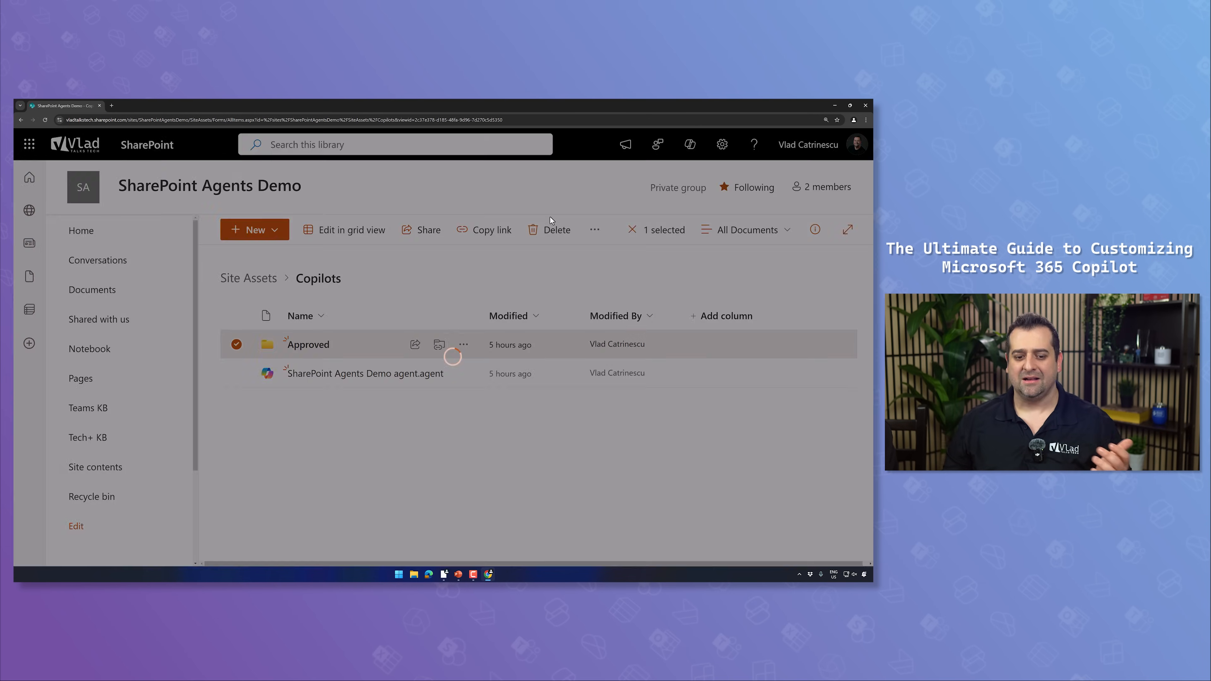
click(398, 230)
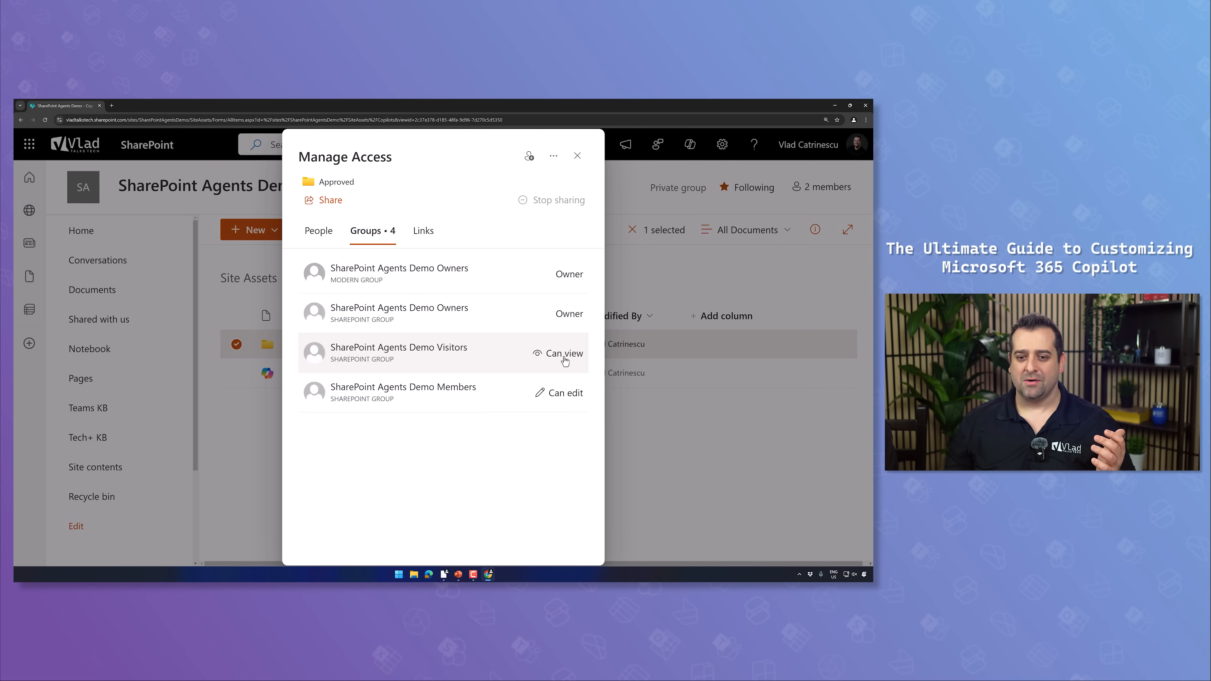
click(551, 394)
click(377, 307)
click(370, 361)
click(381, 419)
click(496, 477)
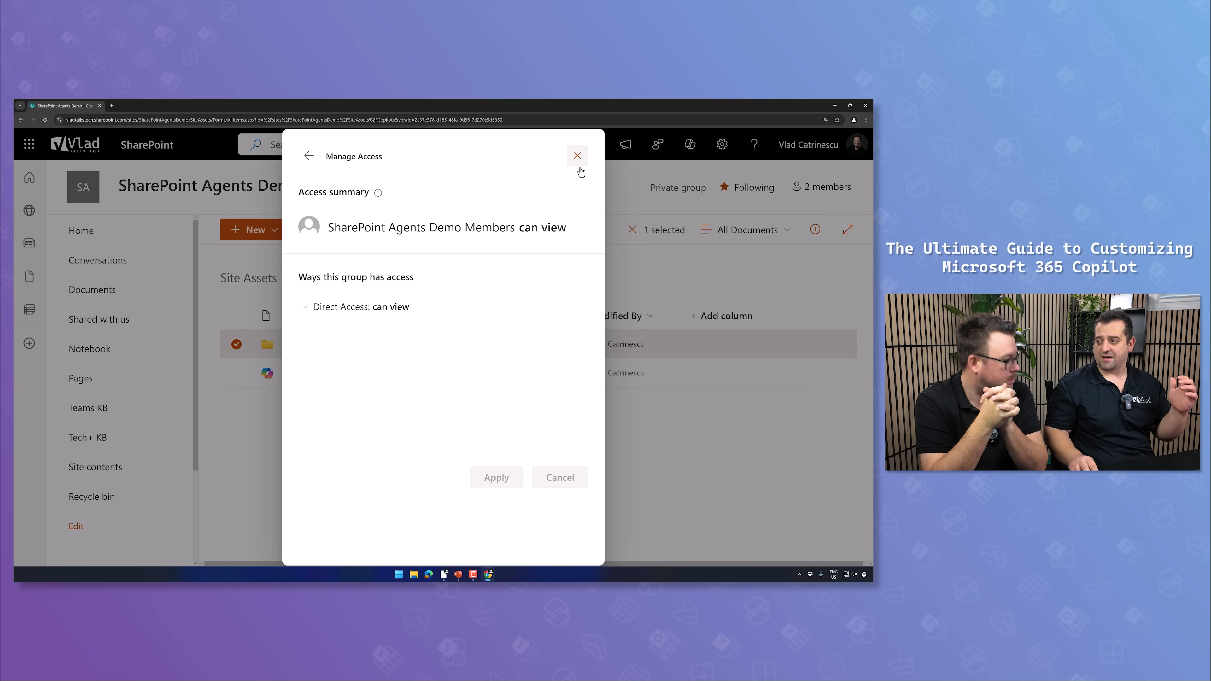
click(577, 157)
- Go back up to the Site Assets library and select the Copilots folder
click(258, 279)
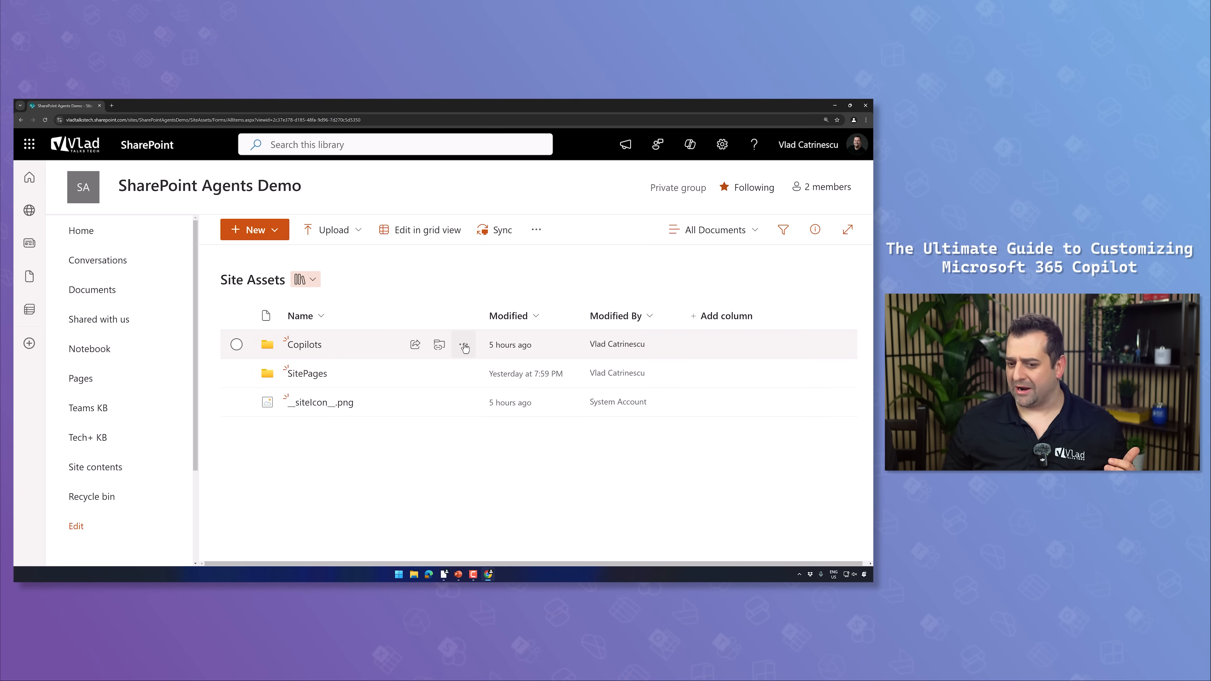
click(463, 346)
click(420, 435)
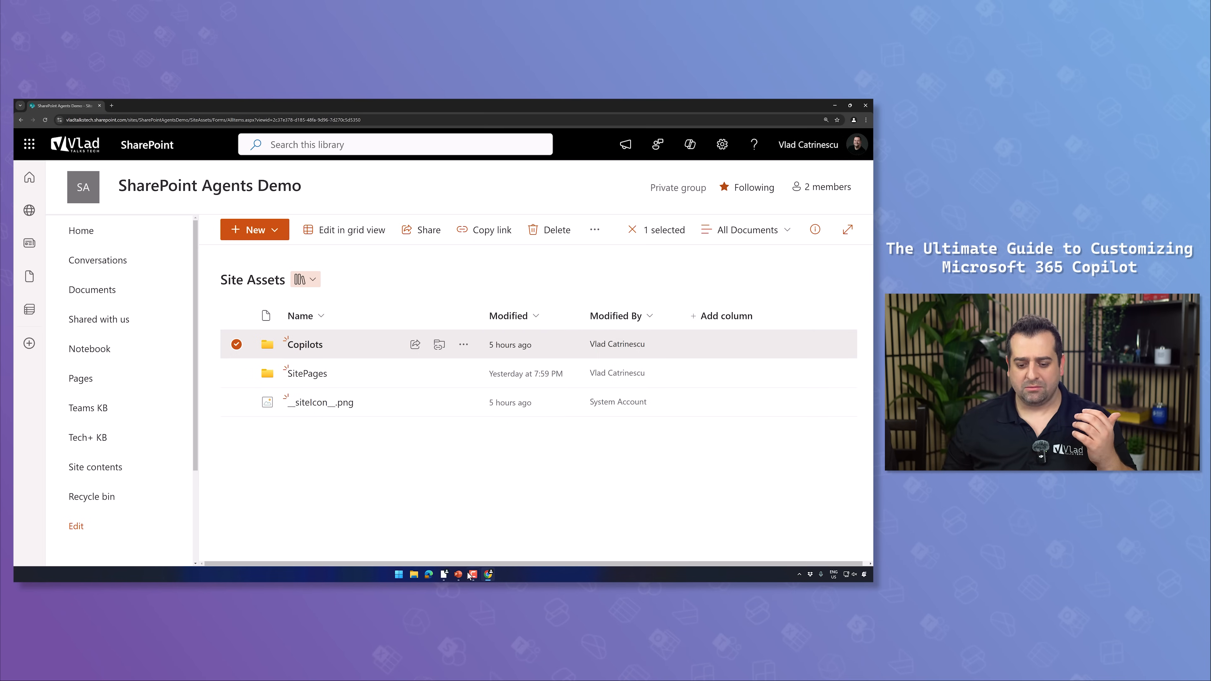
- Switch to the site member's browser window, create a new agent from the site's home page, and open it
click(443, 575)
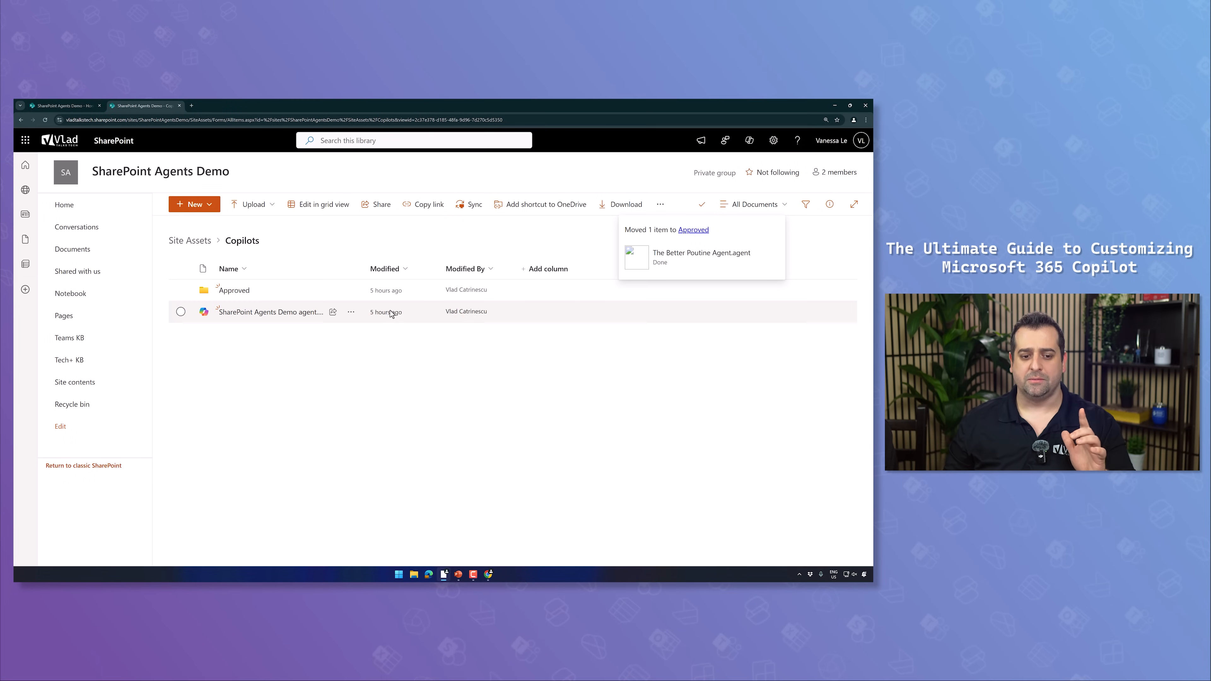
click(82, 213)
click(189, 204)
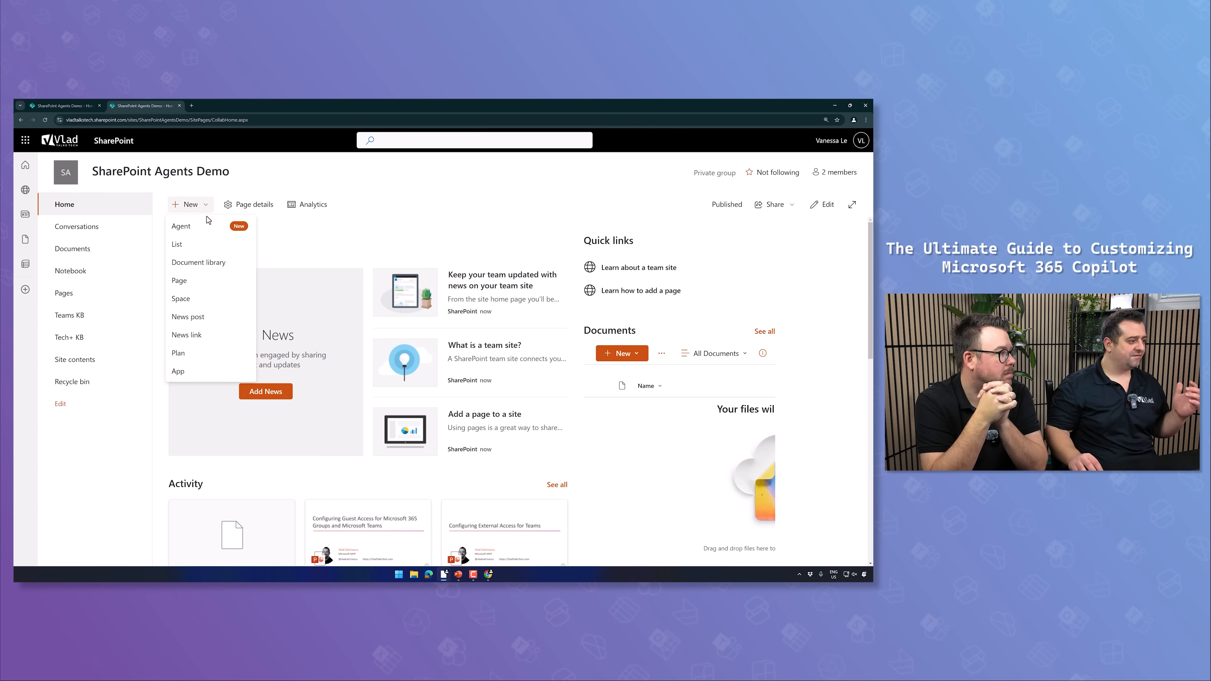
click(193, 227)
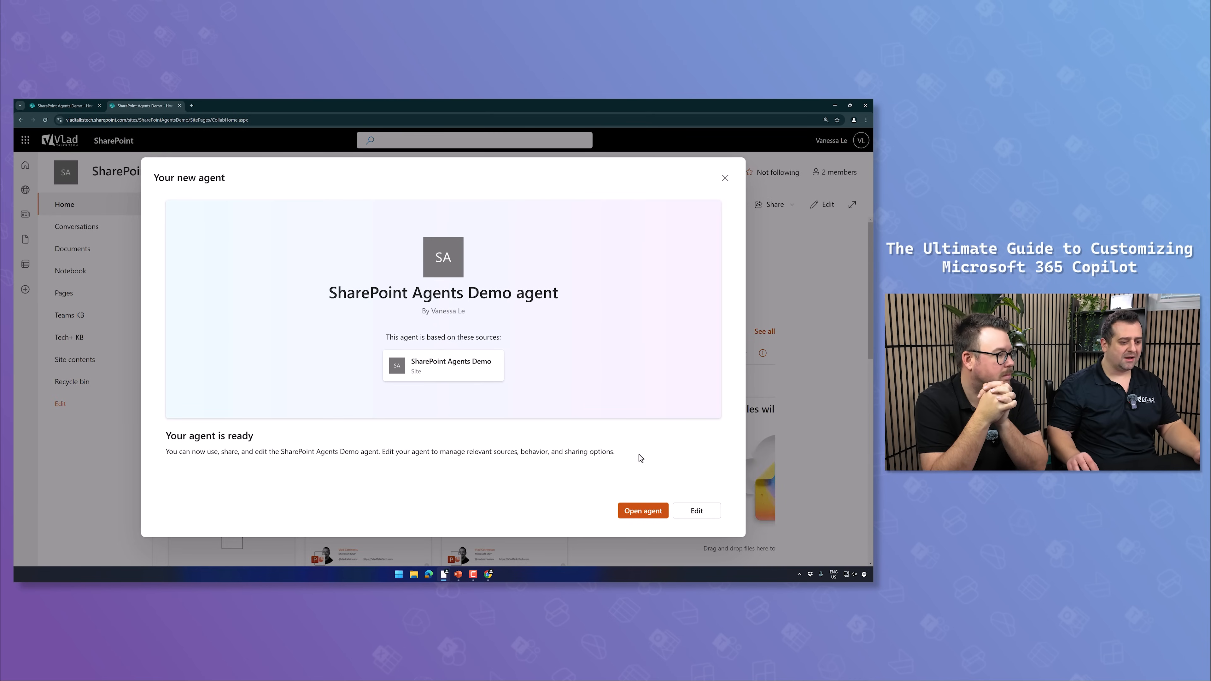
click(629, 511)
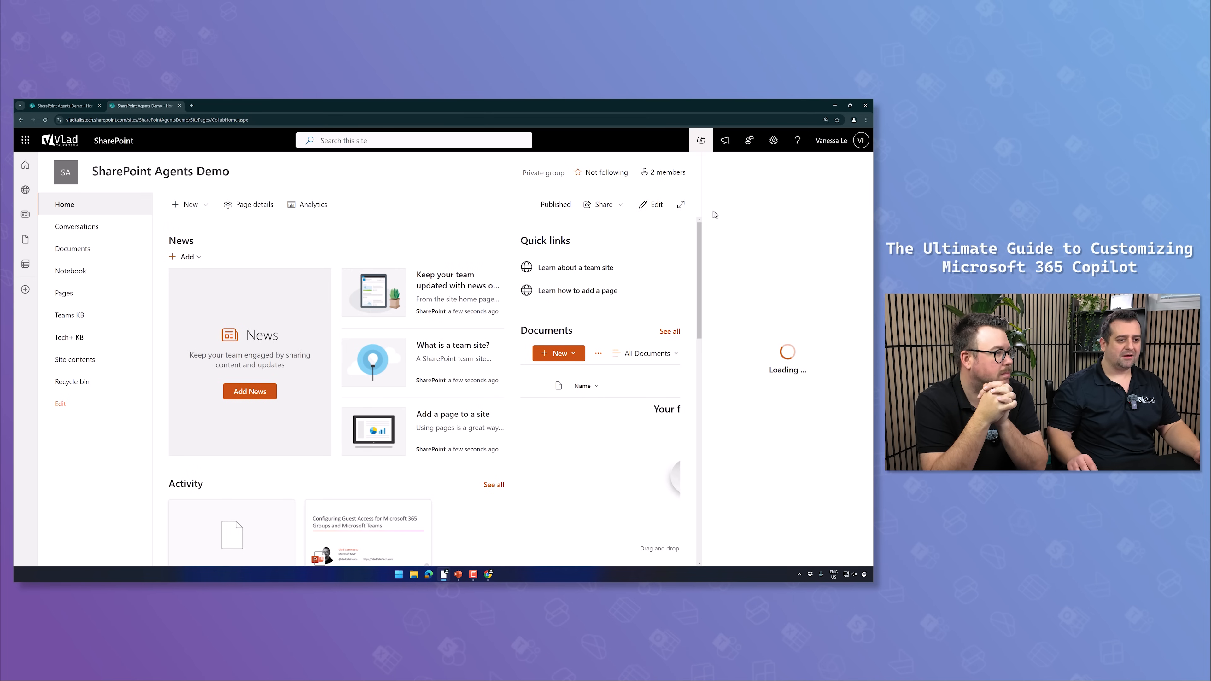
- Edit the new agent, replace the number suffix in its name with a hyphen, the member's first name and 1, and save it
click(824, 168)
click(825, 169)
click(841, 168)
click(763, 223)
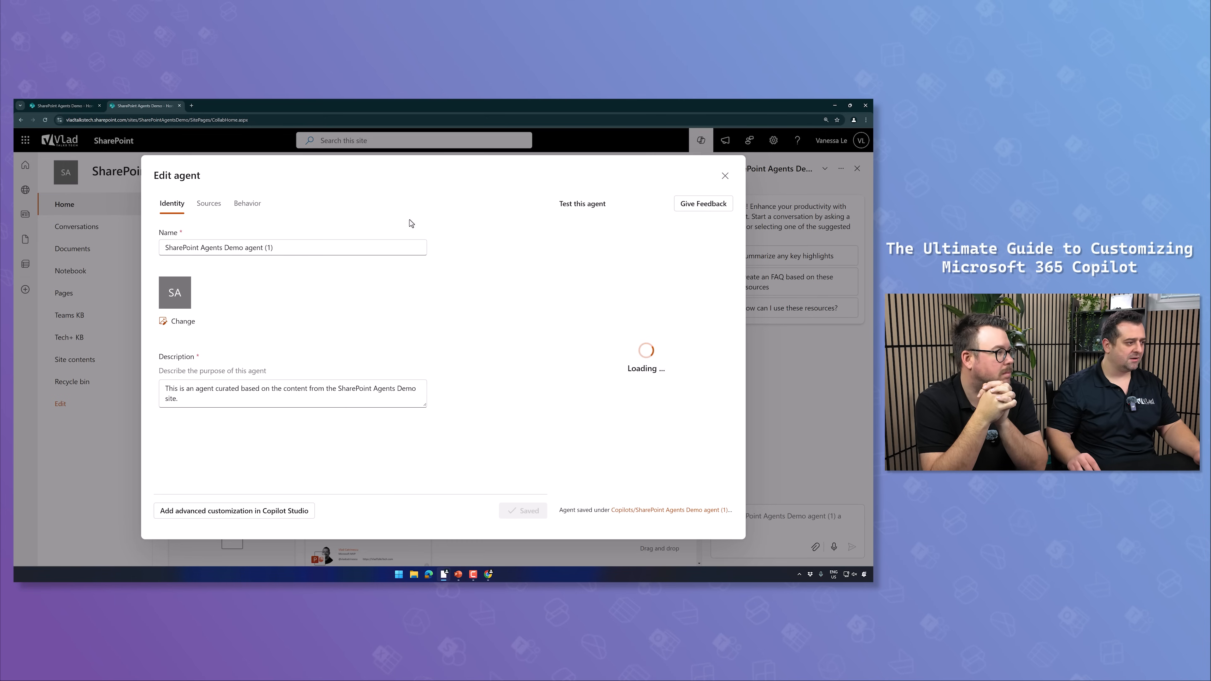
click(291, 246)
key(BackSpace)
key(BackSpace)
key(BackSpace)
text(-Vanessa 1)
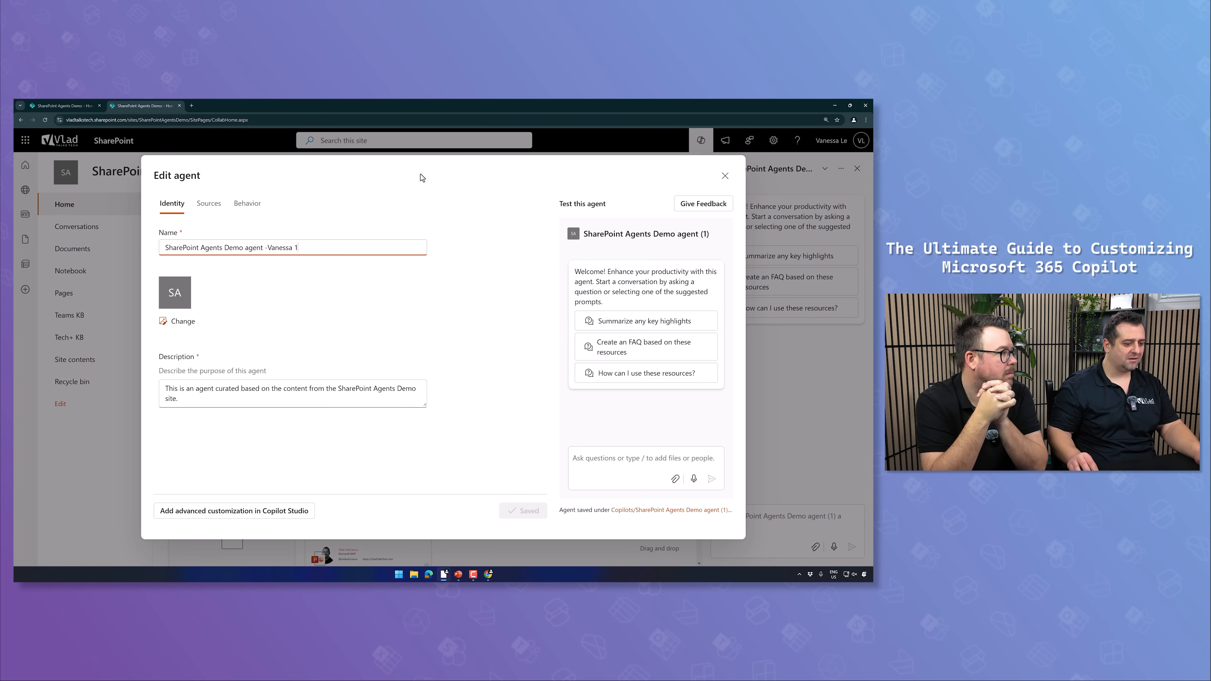
click(520, 512)
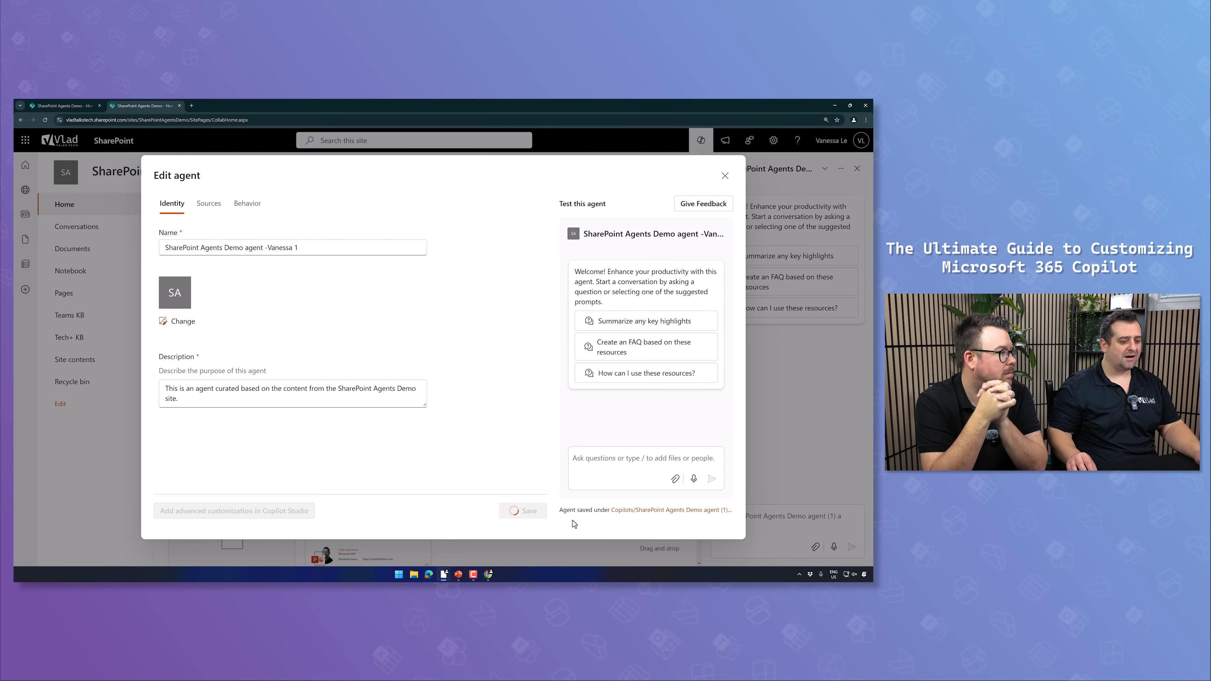
- Open the agent's saved location in Copilots and try to move its file into the Approved folder
click(641, 510)
drag(288, 311, 256, 294)
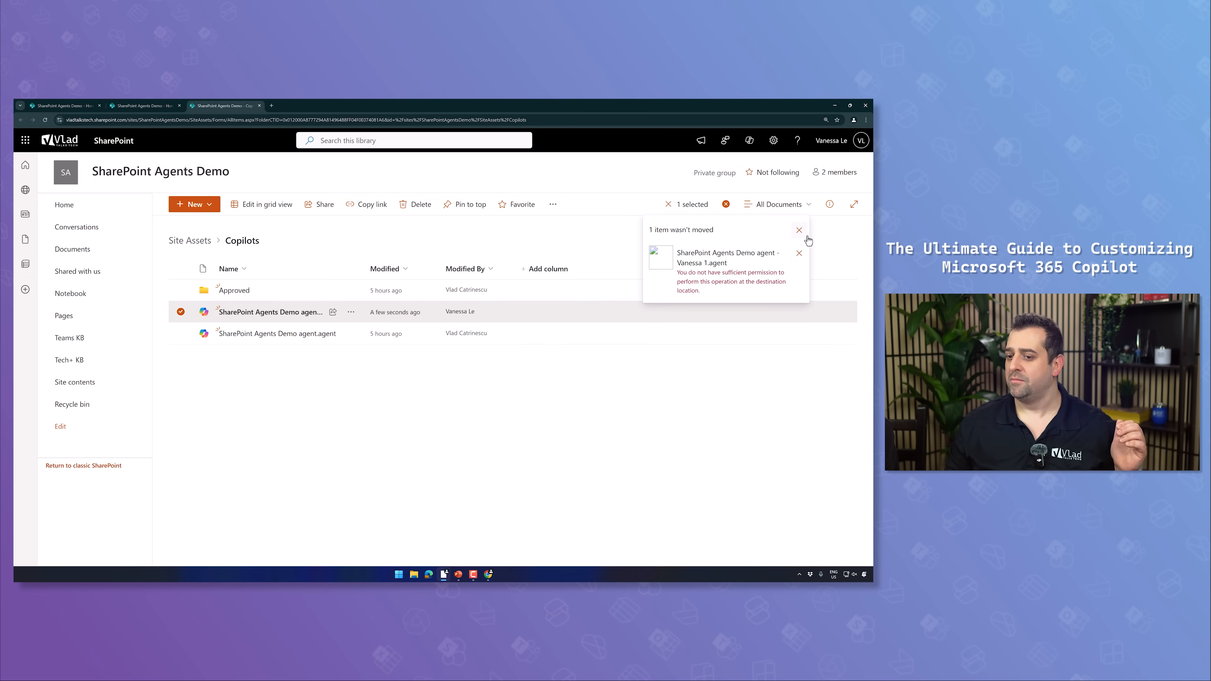
click(799, 231)
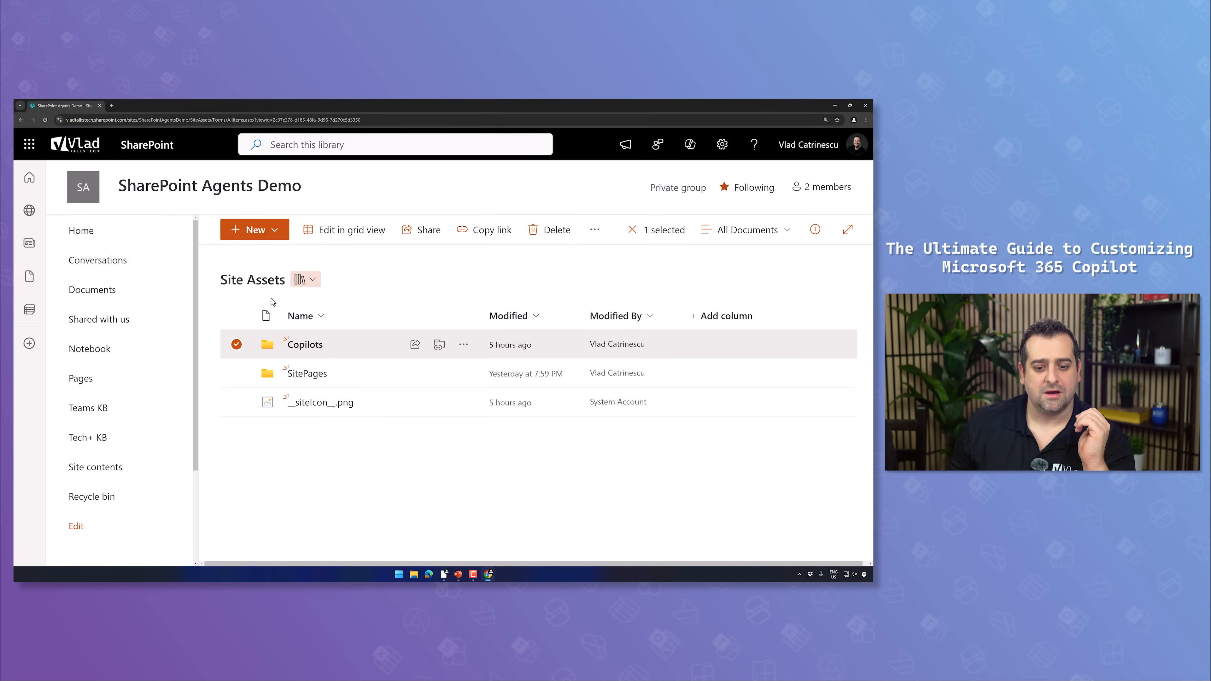
- In the site owner's window, set the SharePoint Agents Demo Members group's direct access on the Copilots folder to Can view and close the access settings
click(464, 345)
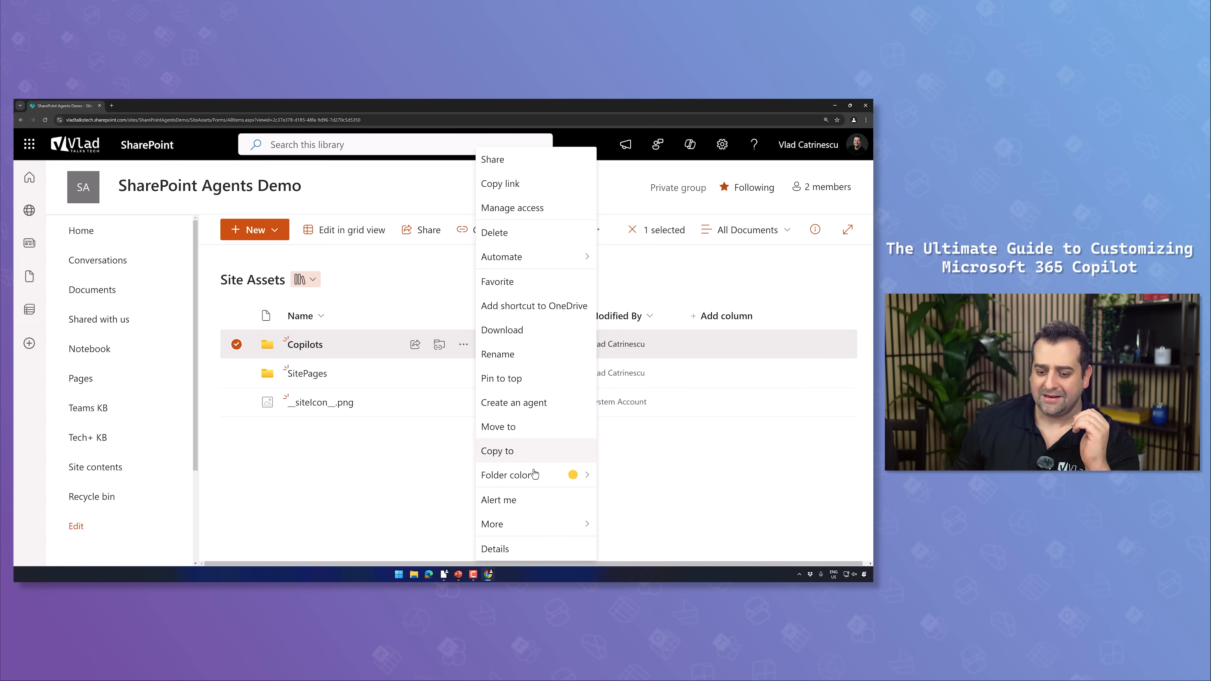
mouse_move(541, 521)
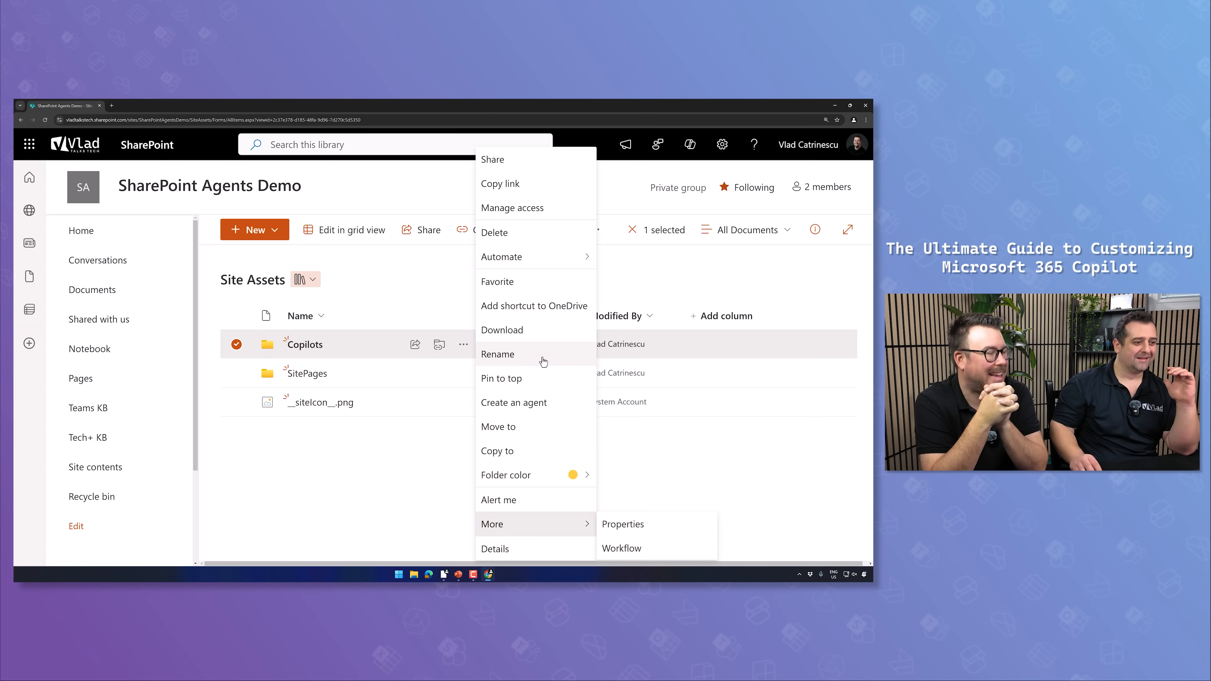
click(530, 207)
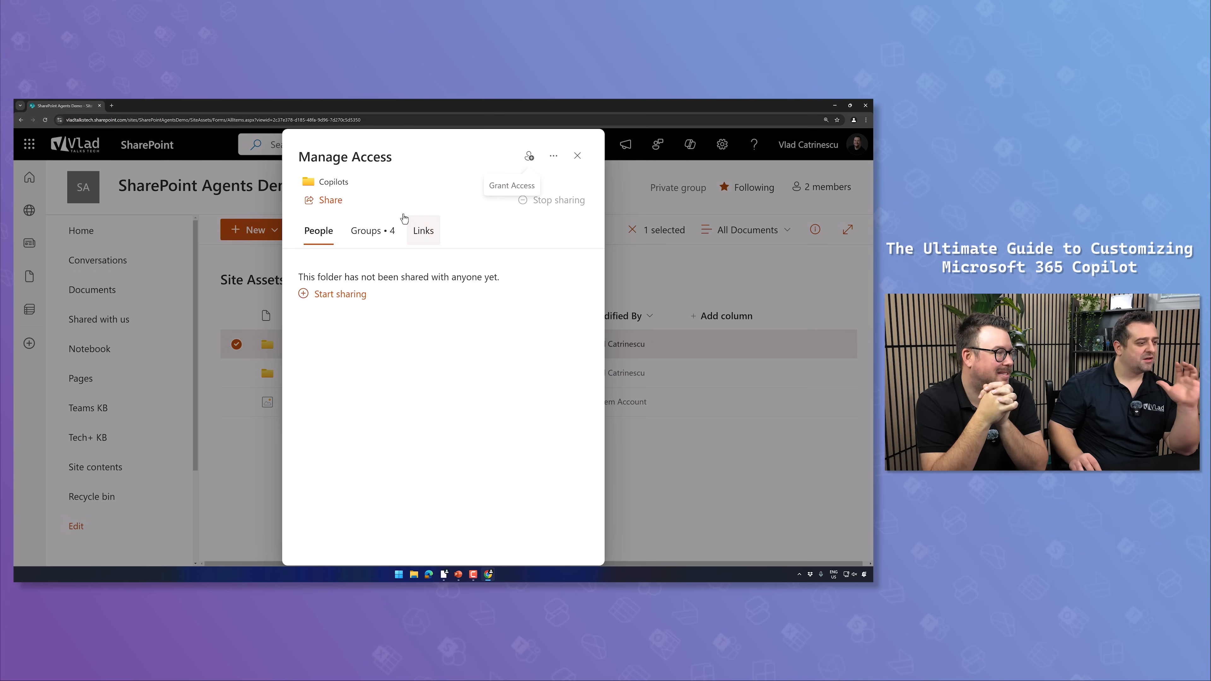
click(372, 231)
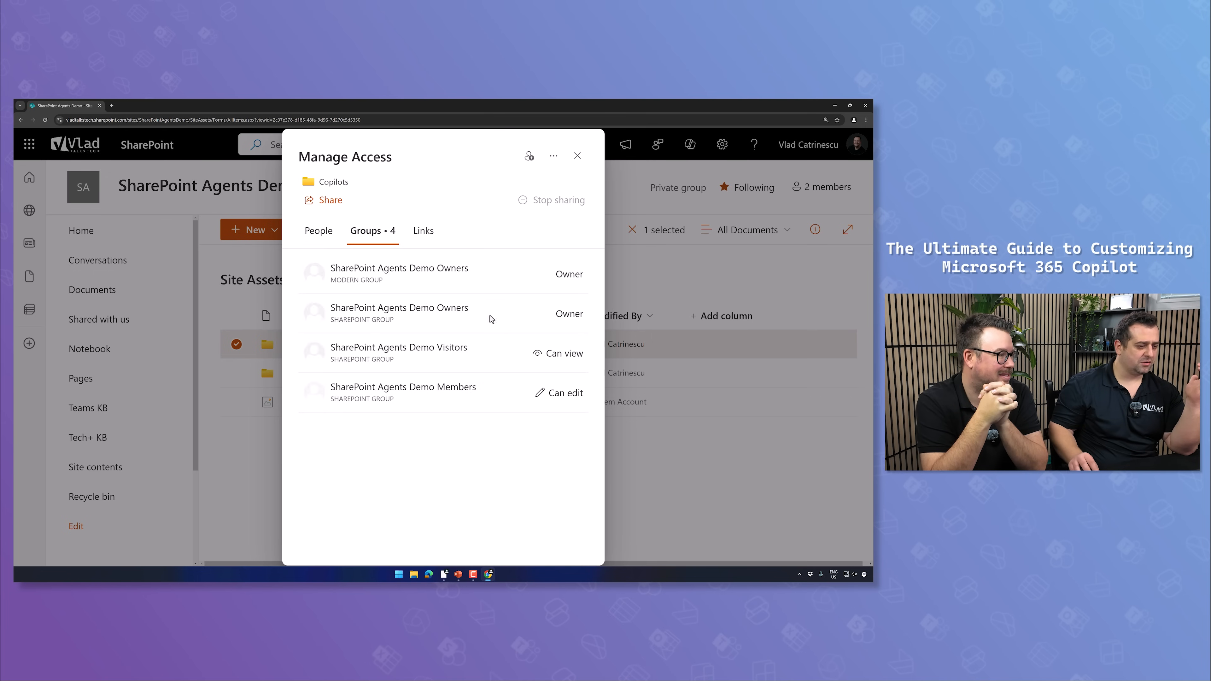
click(571, 401)
click(361, 307)
click(357, 352)
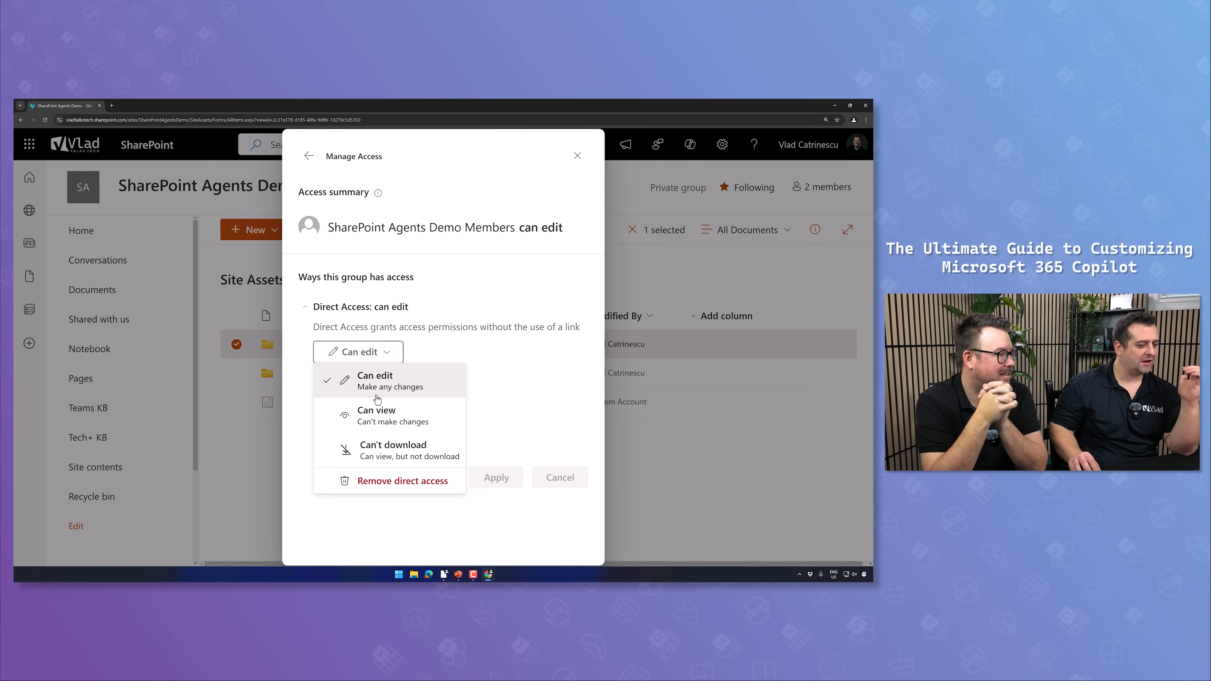
click(399, 409)
click(494, 485)
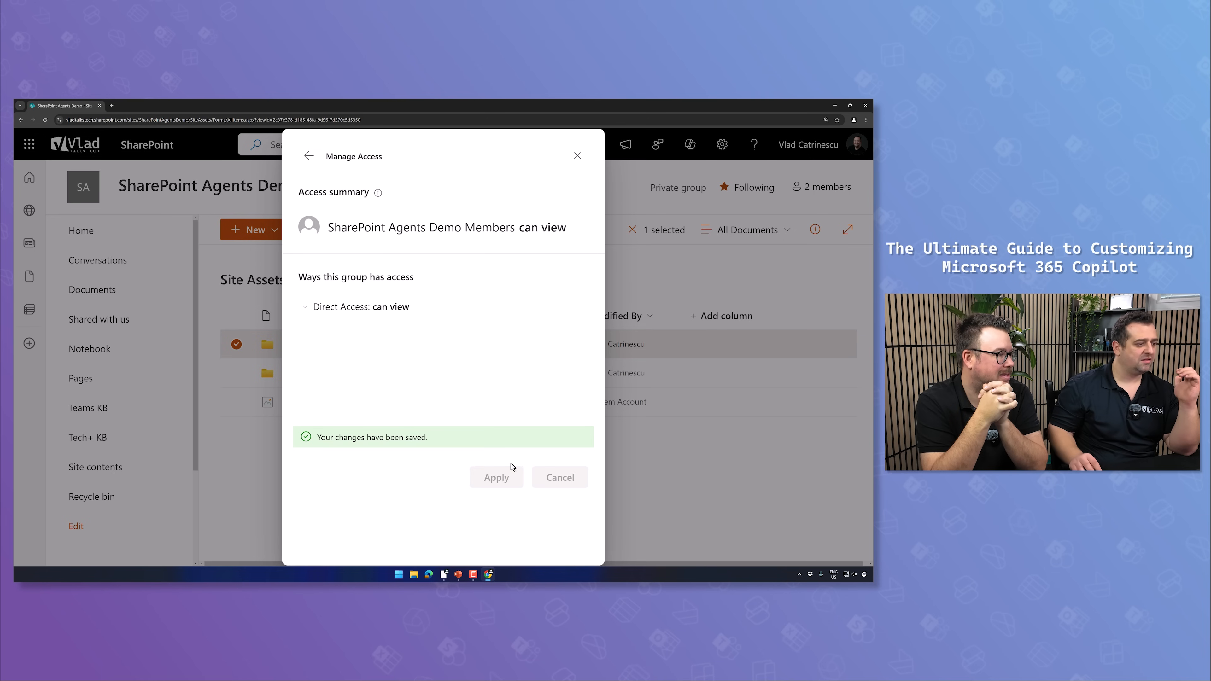
click(577, 156)
- Create a new agent from the site's home page as the owner and open it for editing
click(351, 120)
click(68, 232)
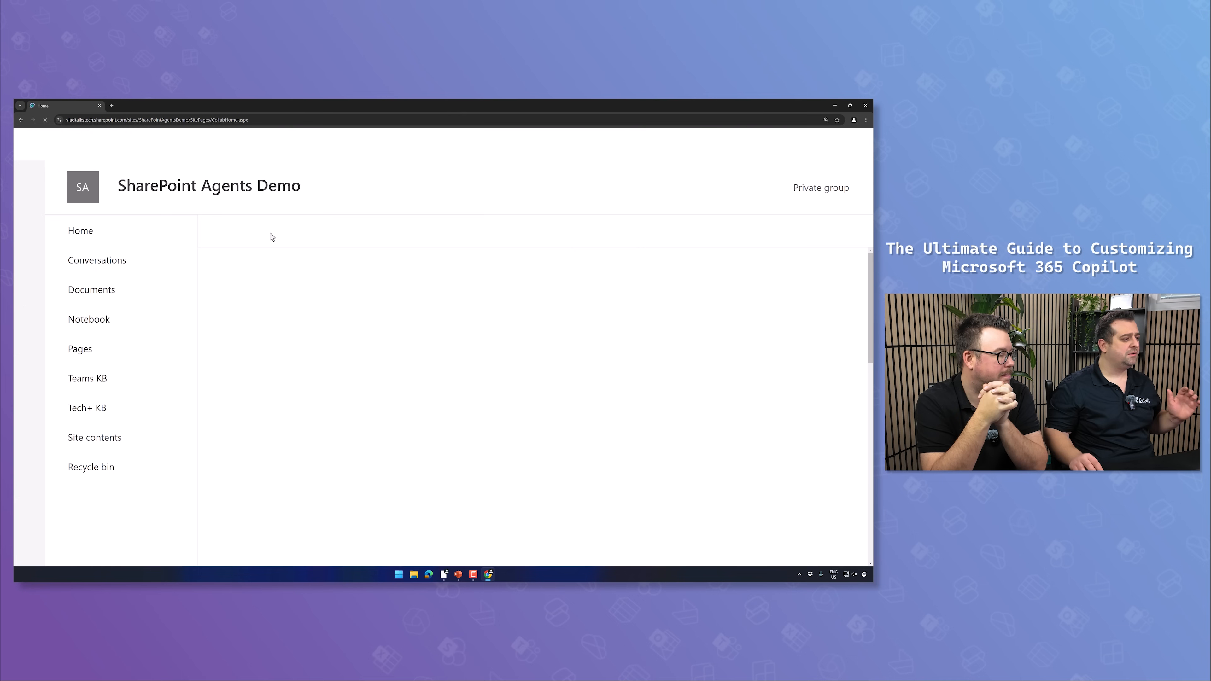
click(252, 231)
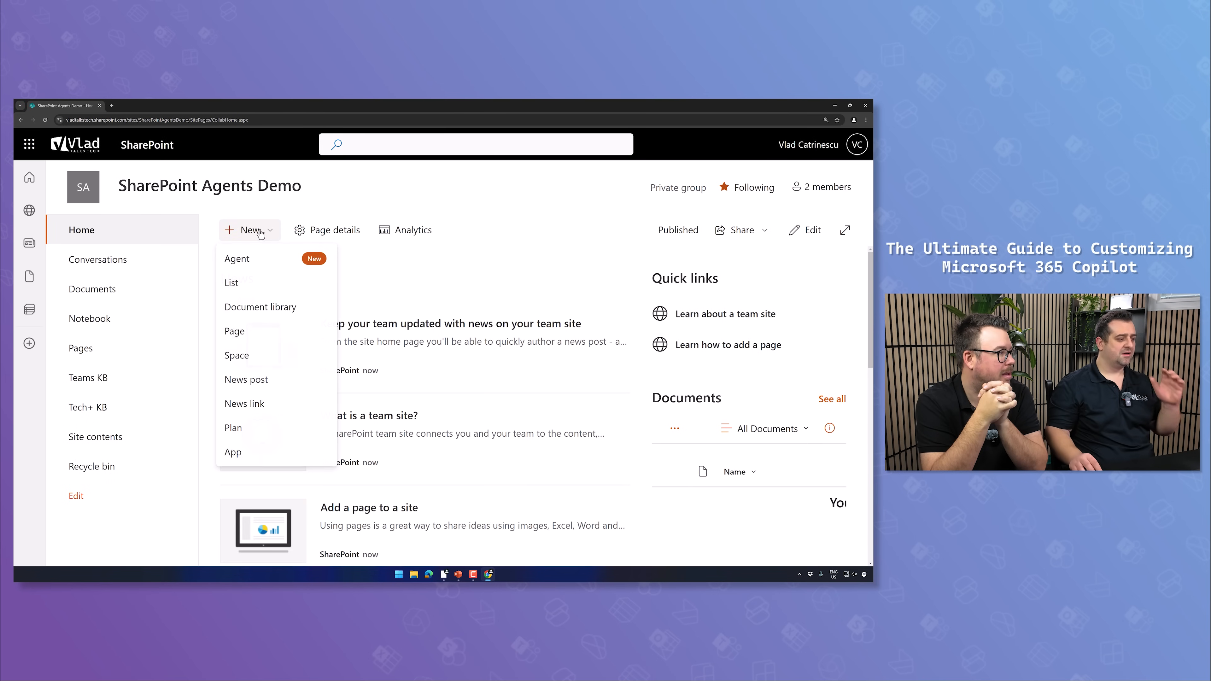
click(278, 263)
scroll(471, 418, down, 2)
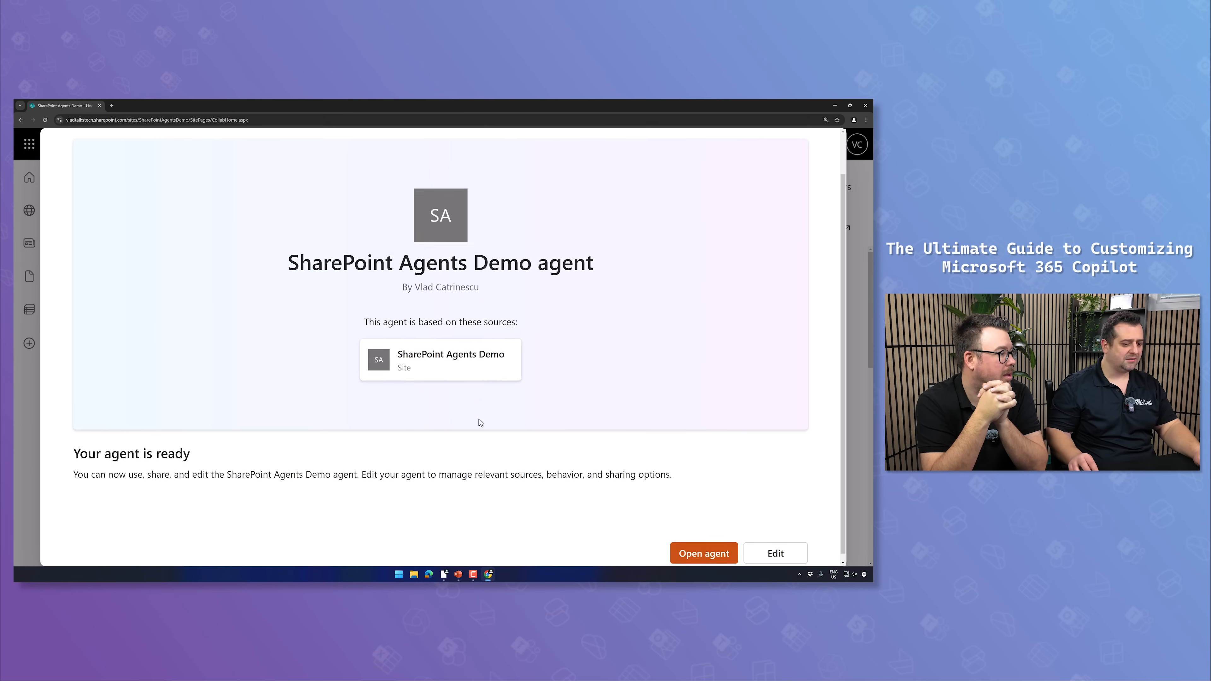
click(767, 545)
- Add a hyphen, the owner's first name and 2 to the agent's name, save it, and close the editor
click(238, 196)
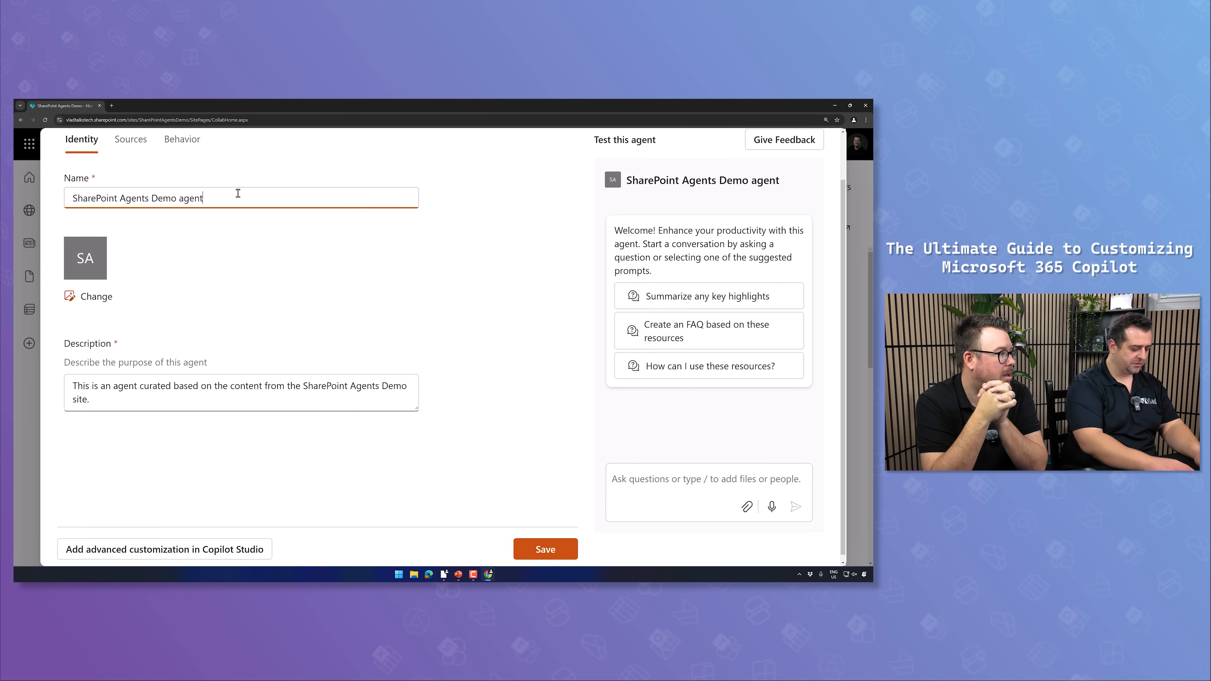
text(-)
scroll(237, 194, up, 1)
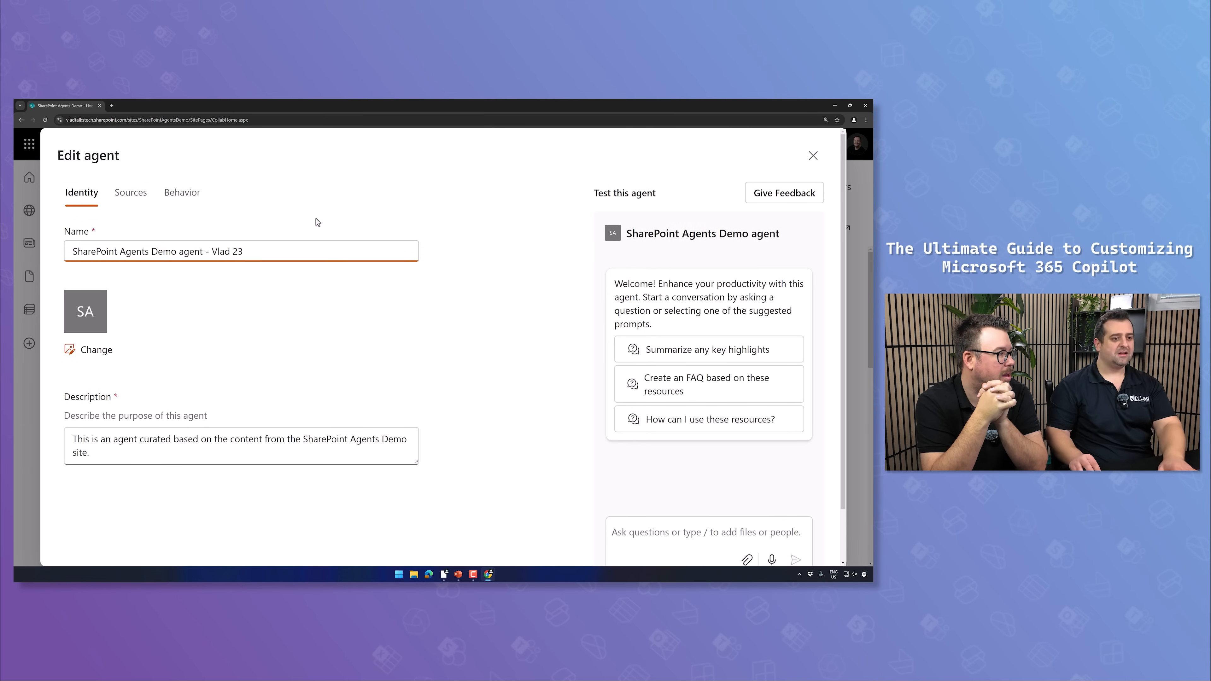
text(Vlad 2)
scroll(519, 508, down, 2)
click(544, 542)
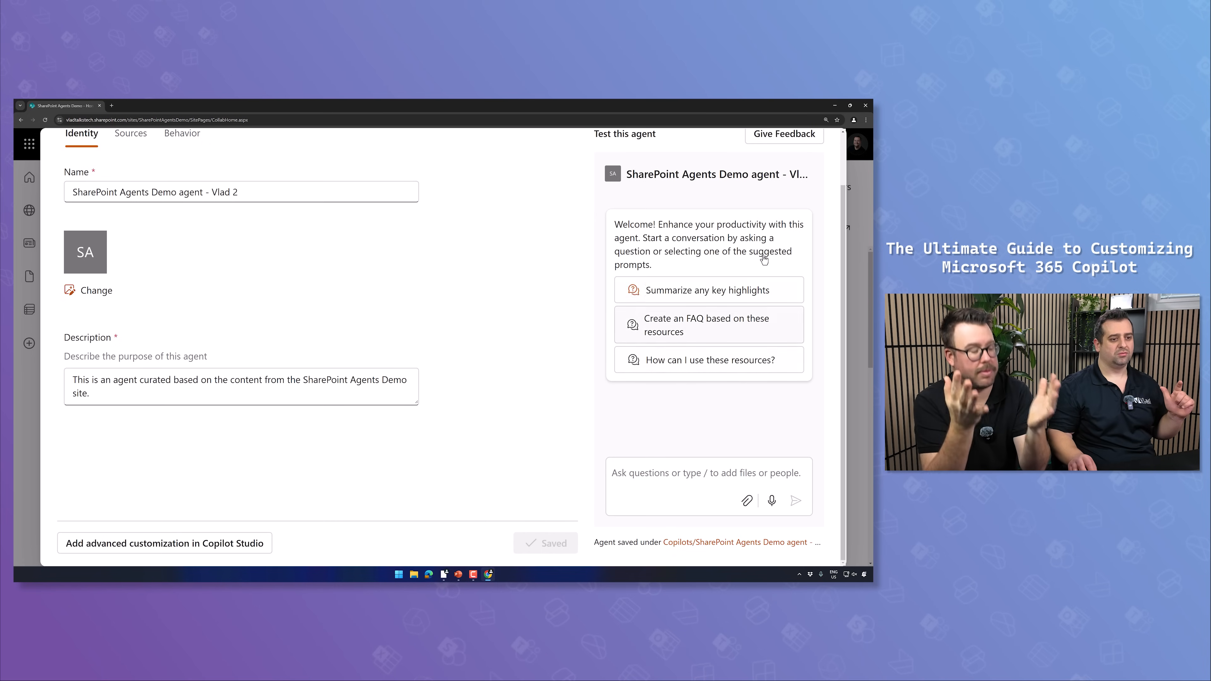
scroll(825, 180, up, 2)
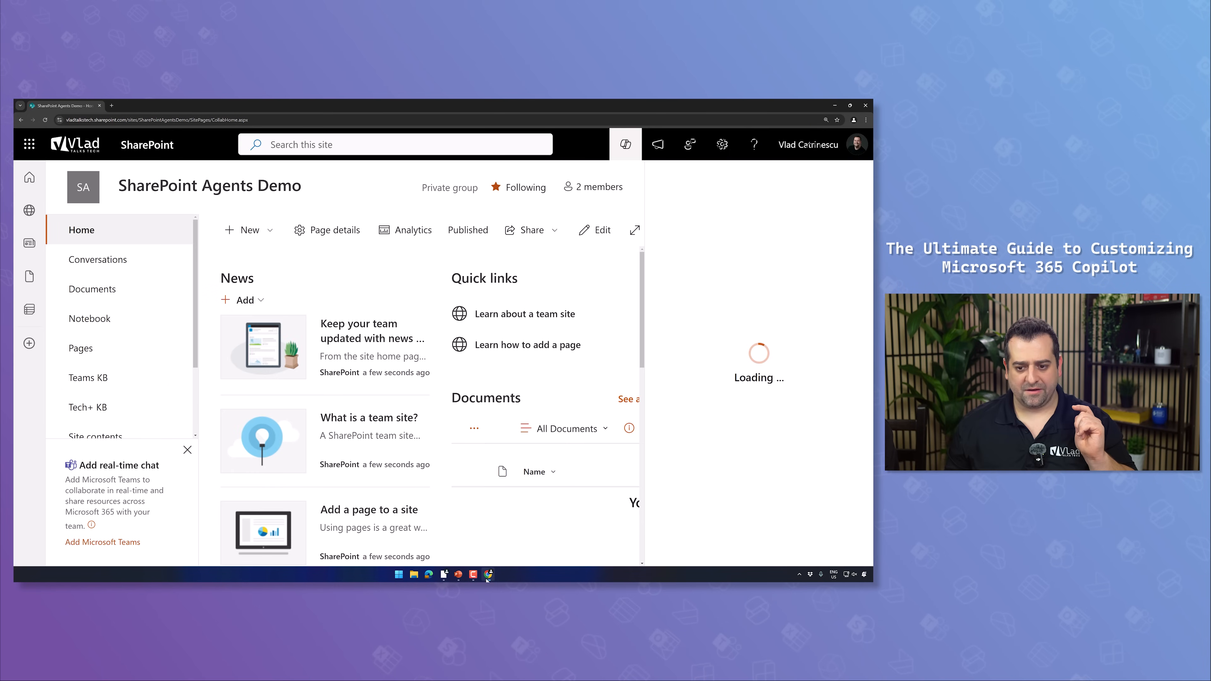
- Switch to the site member's browser window, create another agent from the home page, and open it for editing
click(486, 580)
click(71, 206)
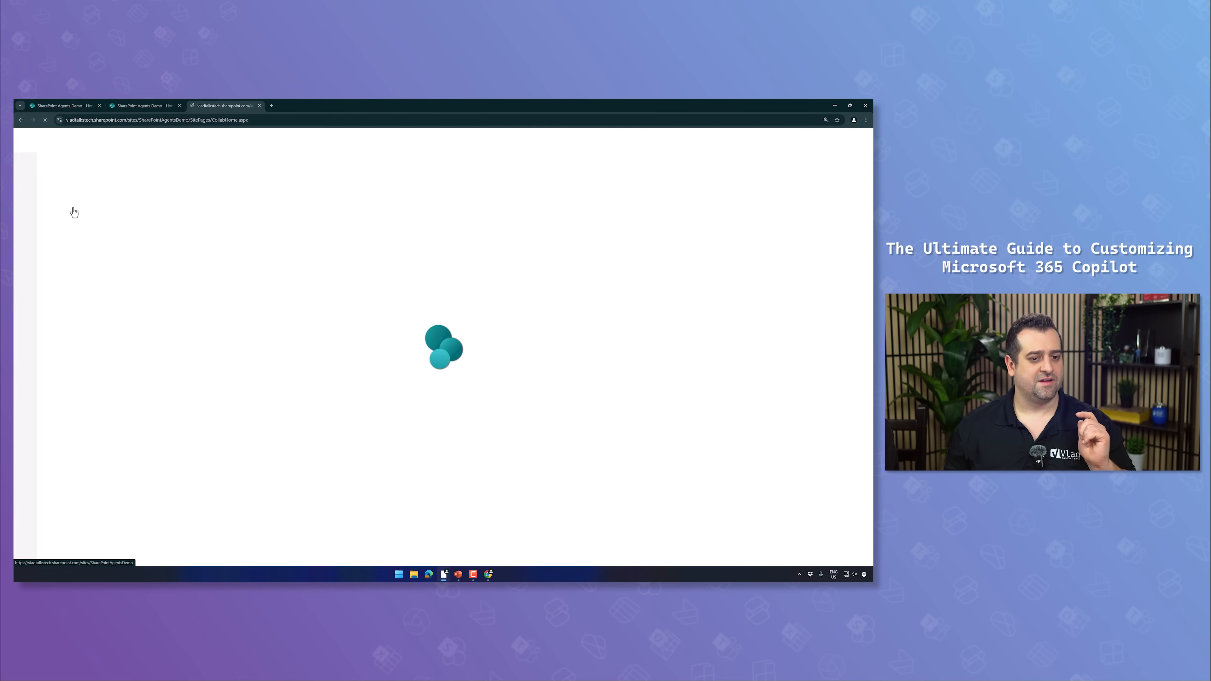
click(188, 204)
click(191, 225)
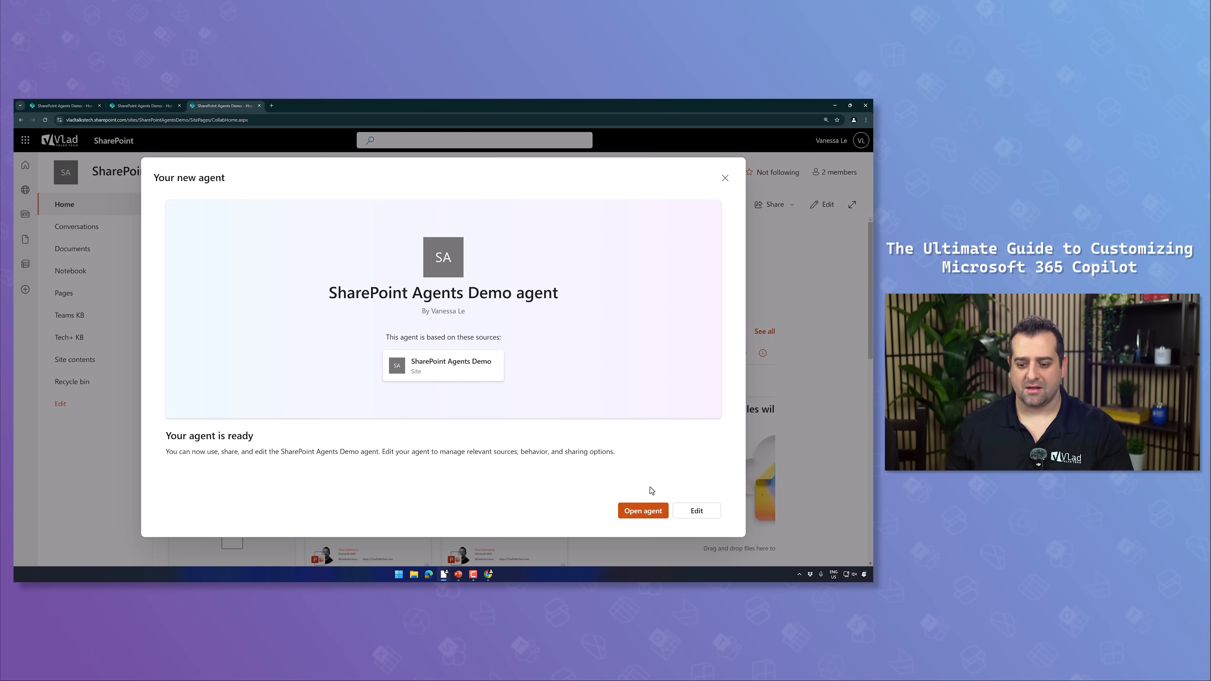
click(697, 512)
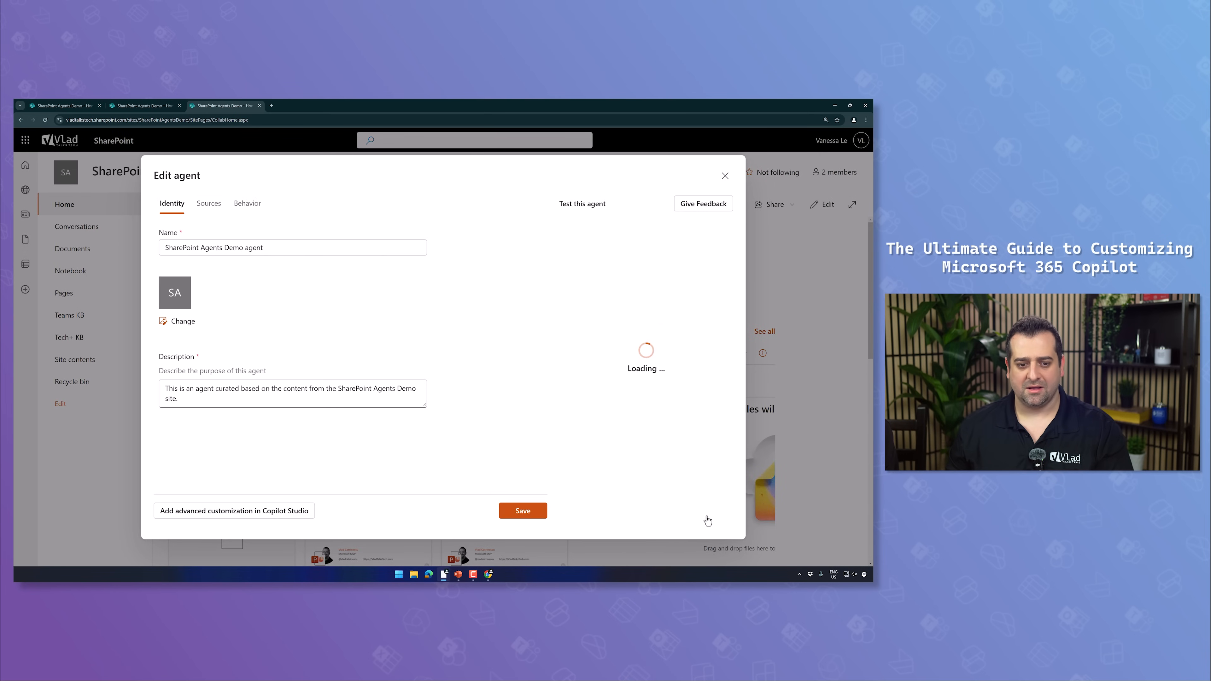
- Try to save the agent with the member's first name and 3 added to its name, and close the editor
click(302, 247)
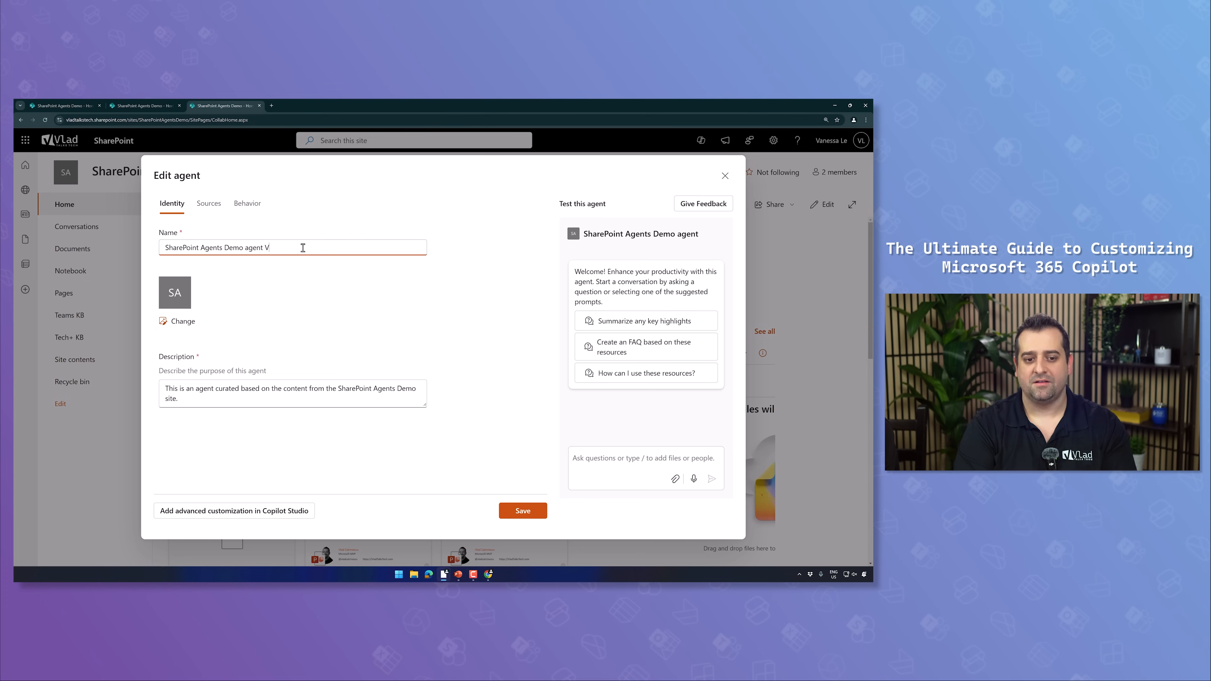
text(Vanessa 3)
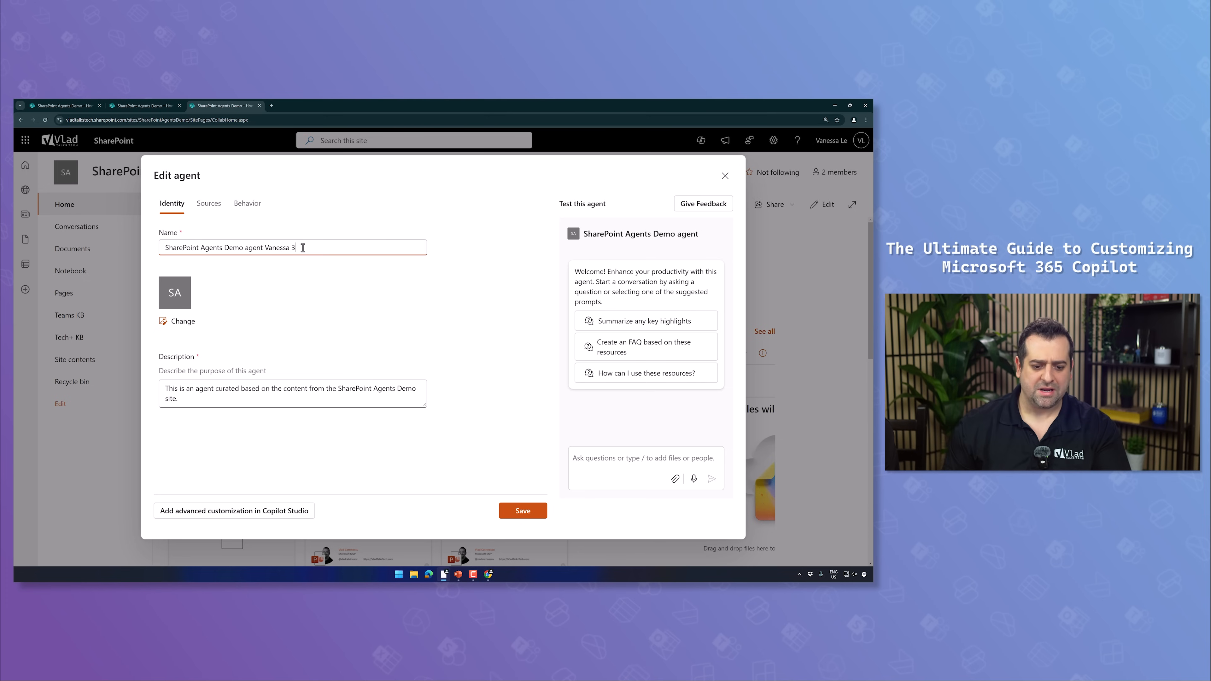
click(500, 515)
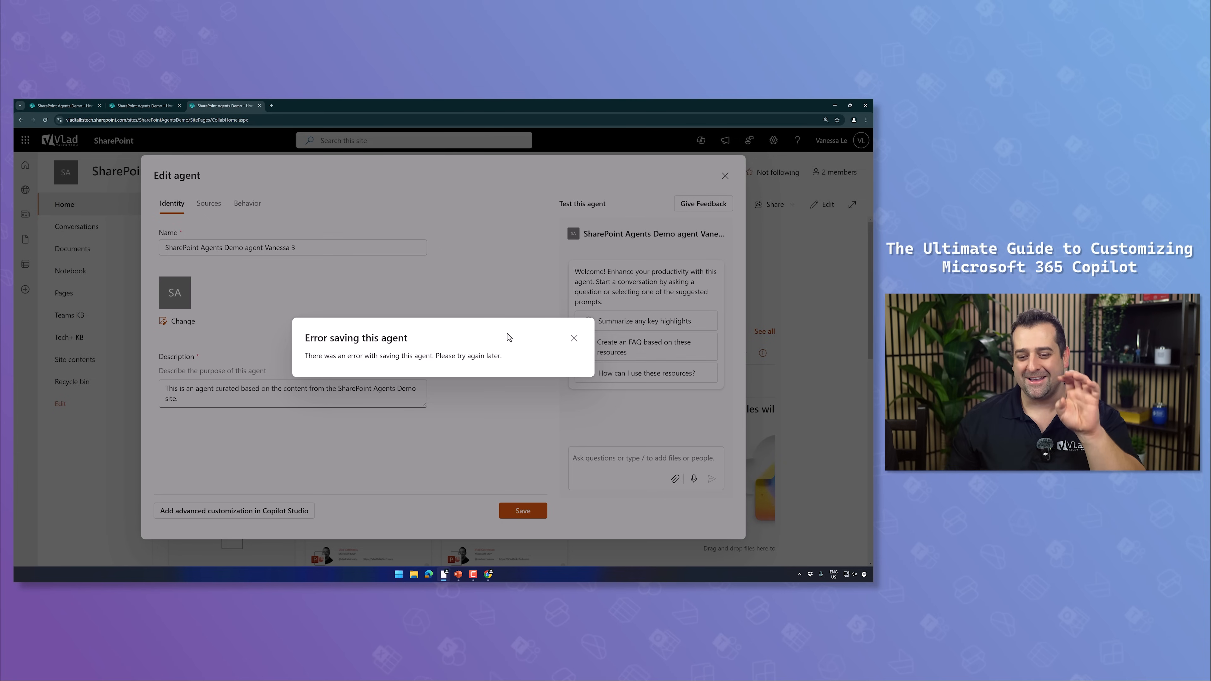
click(572, 339)
click(724, 173)
click(512, 371)
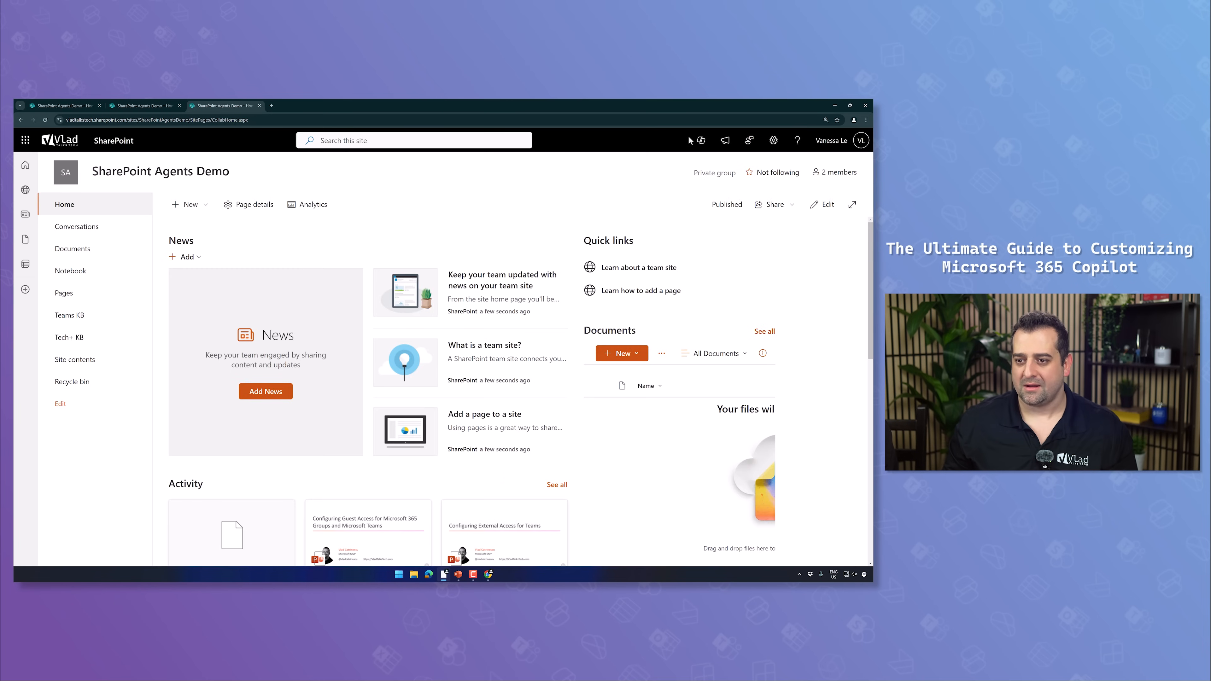
- Create a new agent from the Documents library as the site member and open it for editing
click(700, 141)
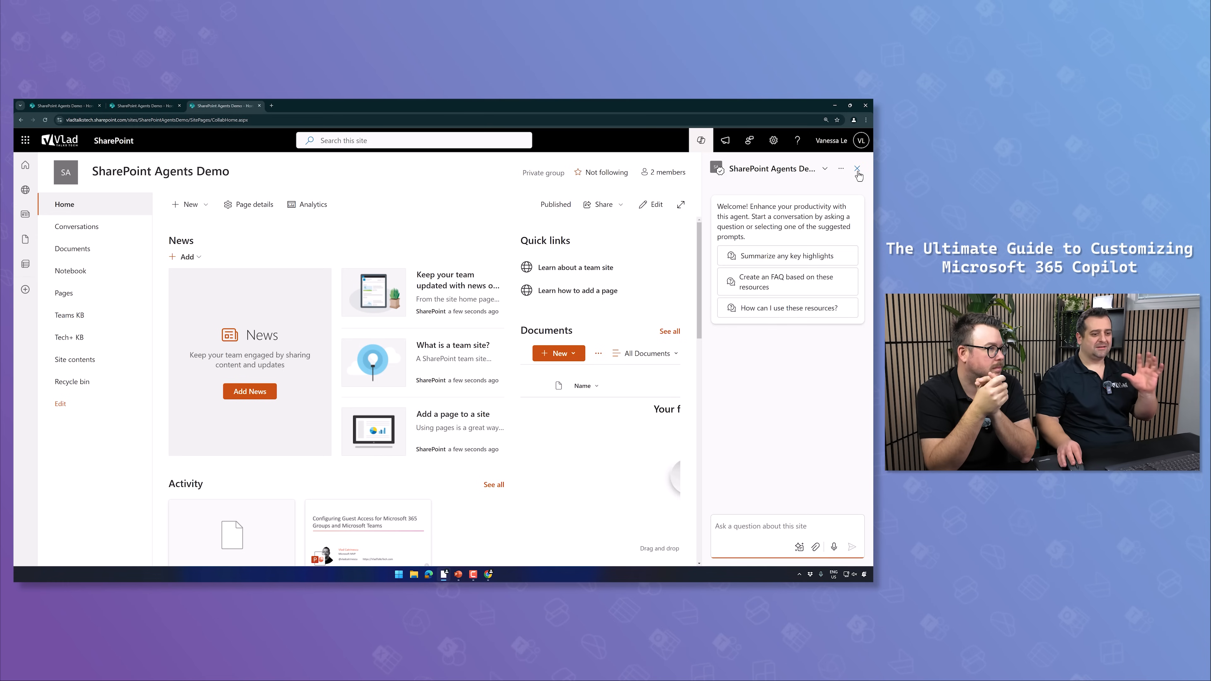
click(859, 172)
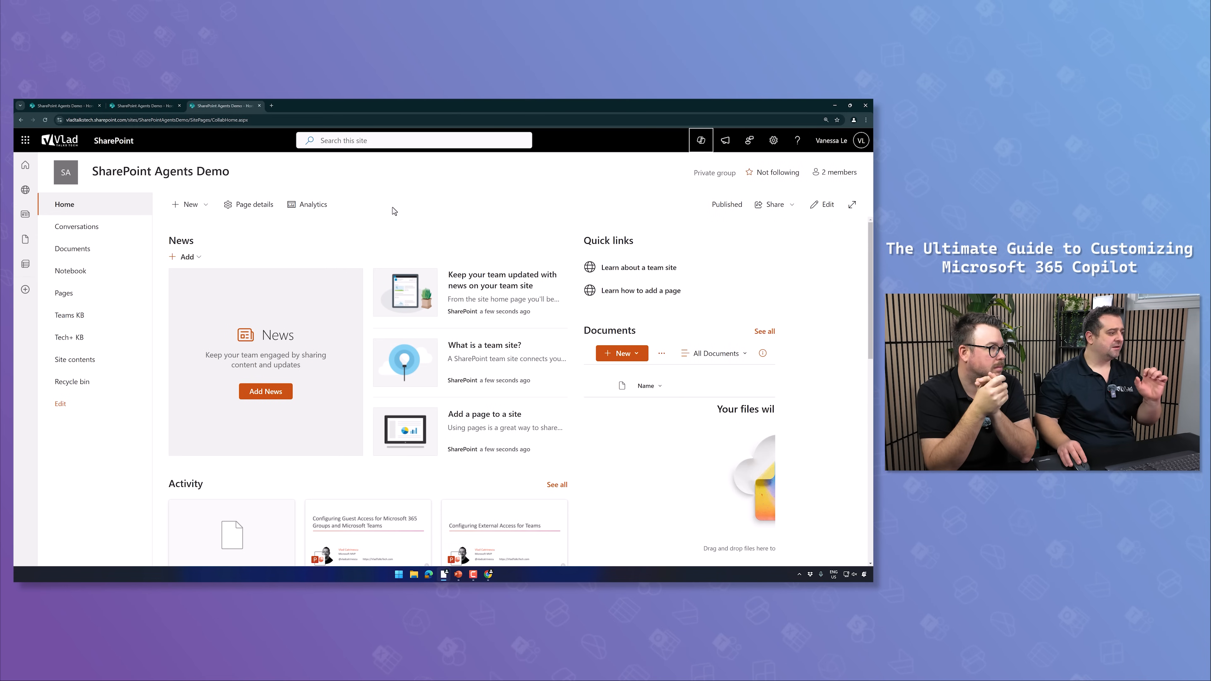
click(72, 248)
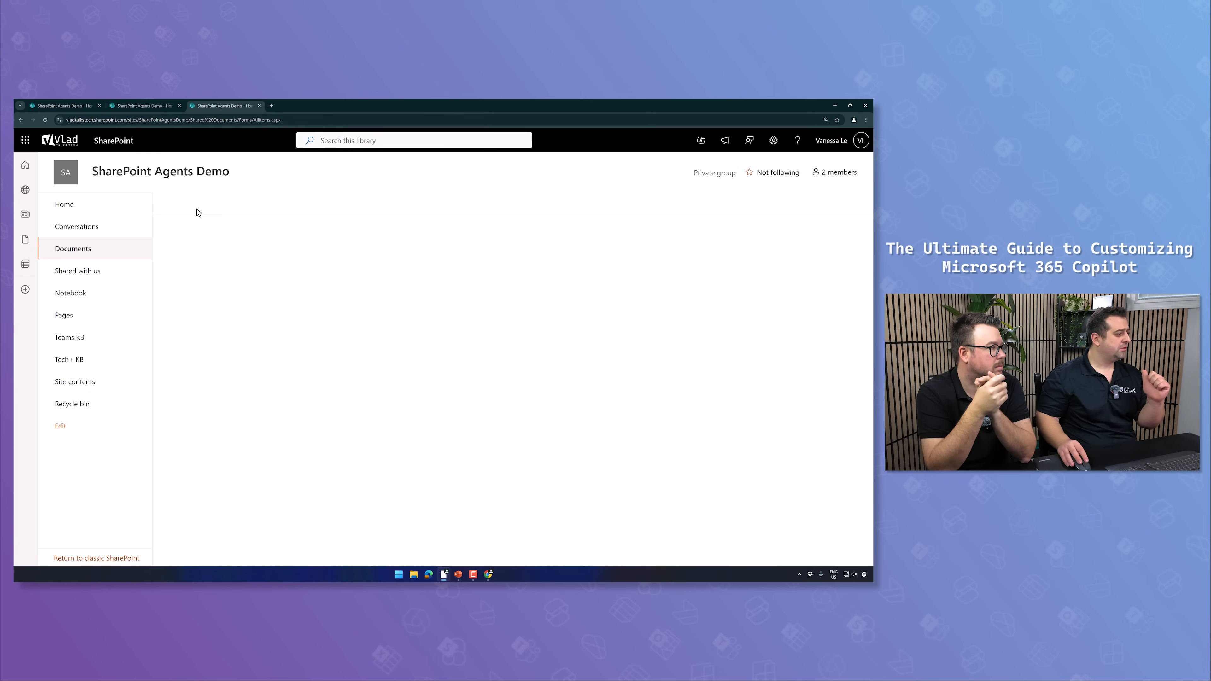
click(195, 207)
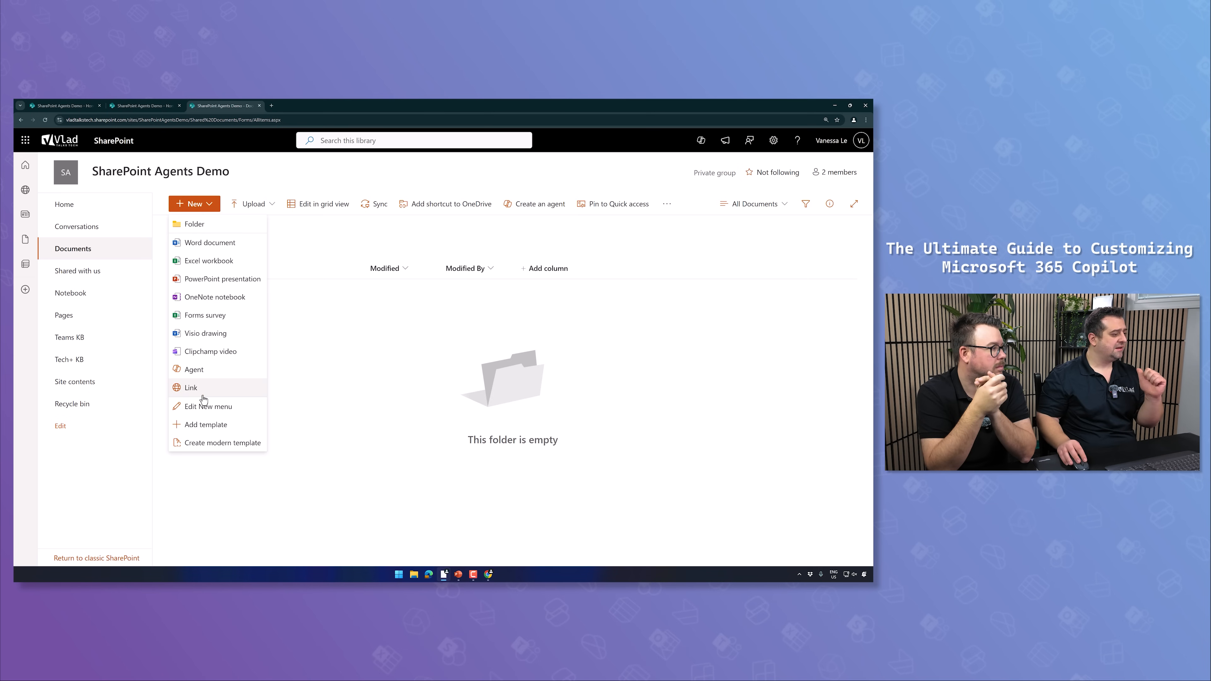
click(201, 371)
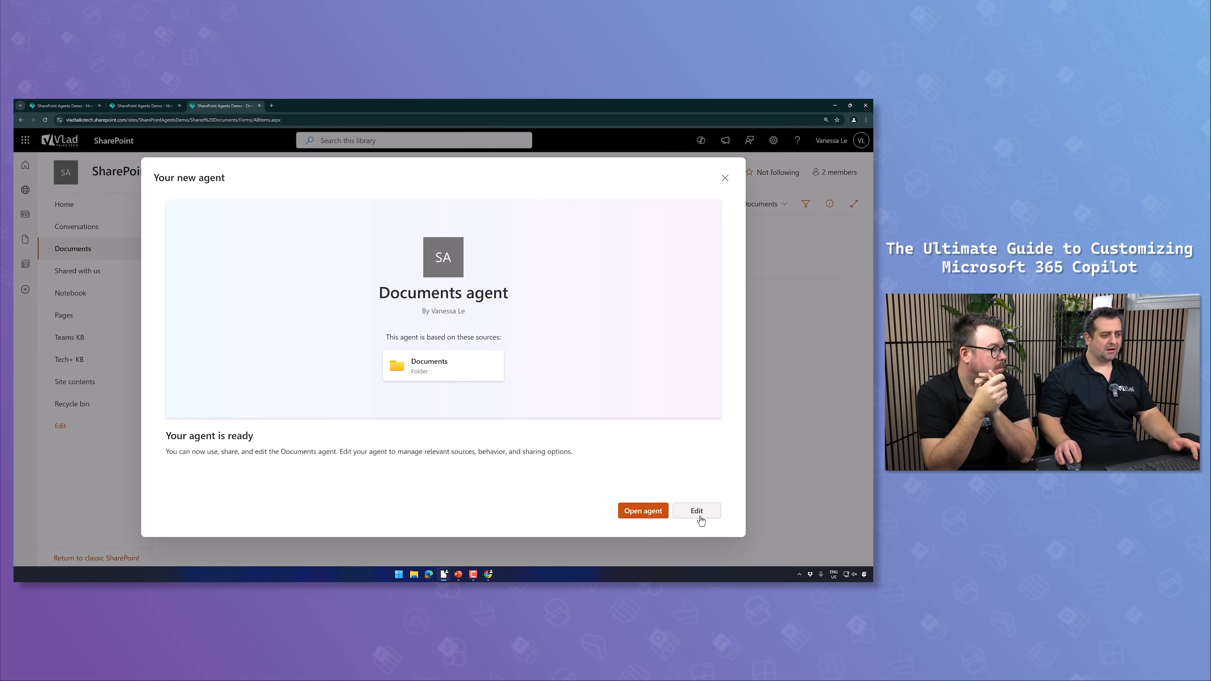
click(698, 514)
- Try to save the new agent under the name Documents agent 2, and close the editor
click(259, 244)
text(2)
click(523, 511)
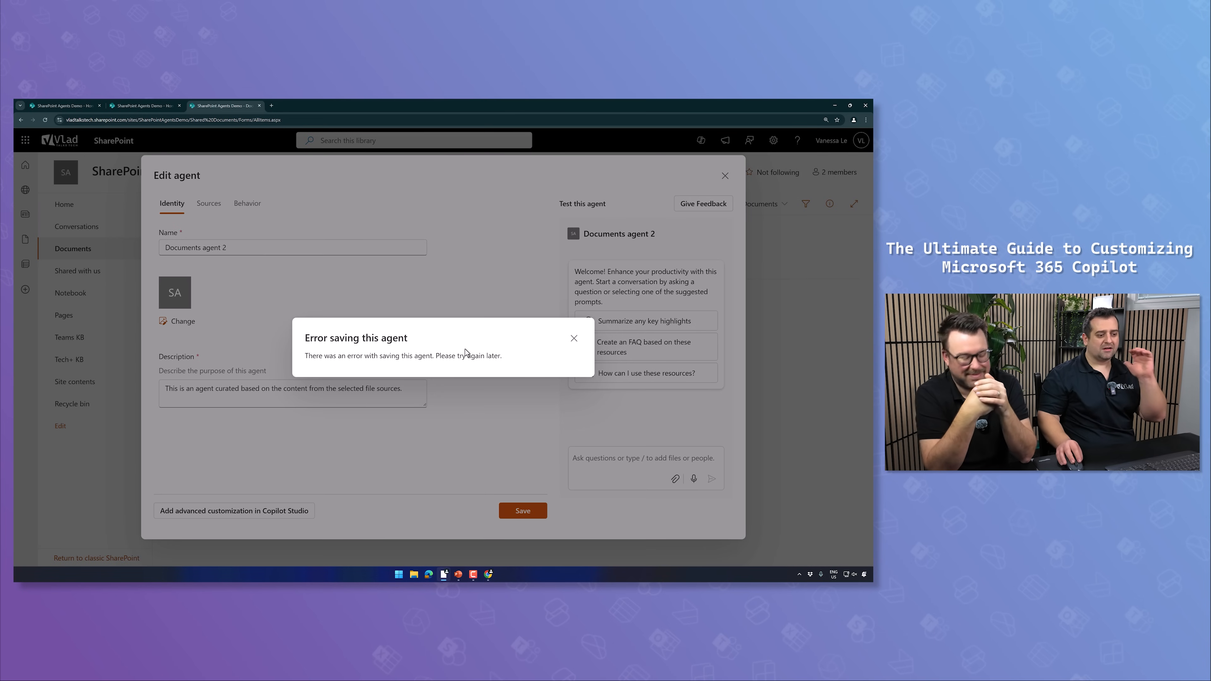
click(574, 339)
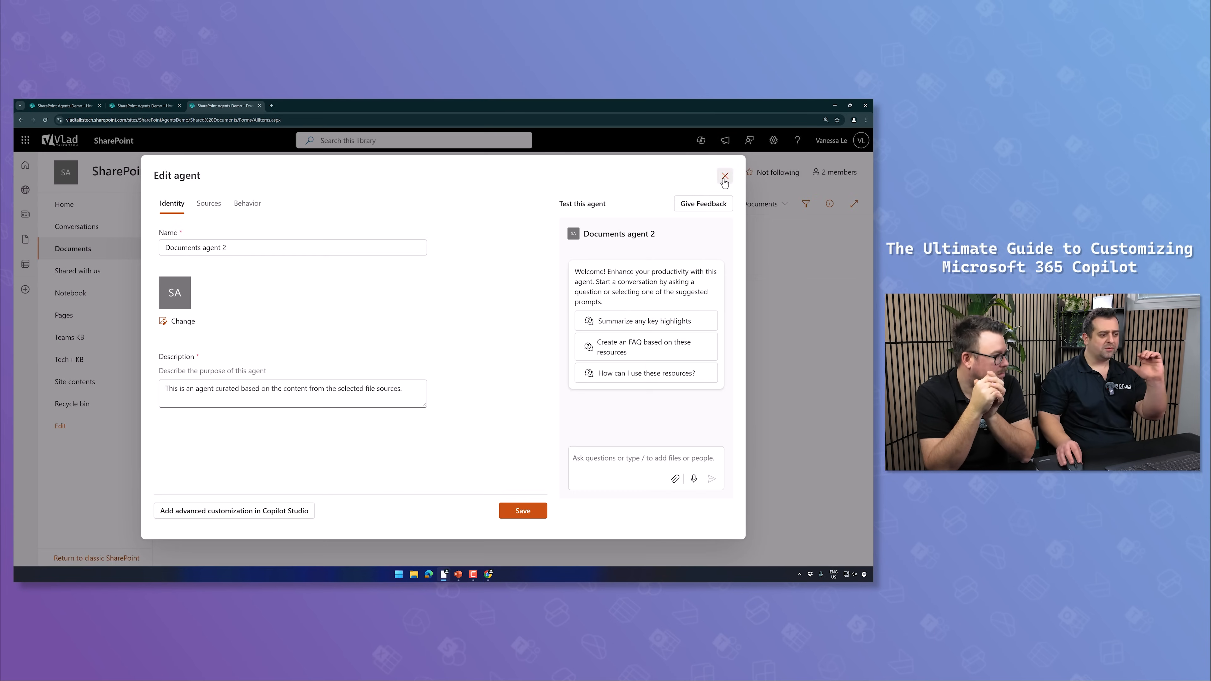
click(725, 175)
click(506, 370)
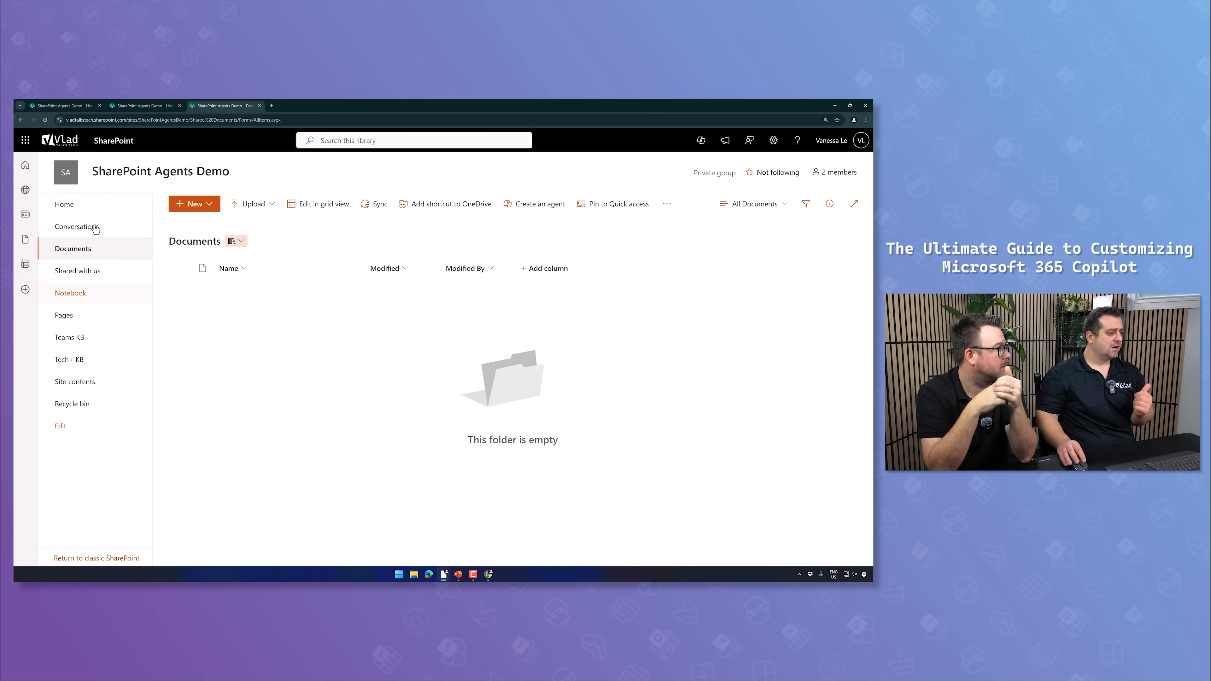
click(72, 210)
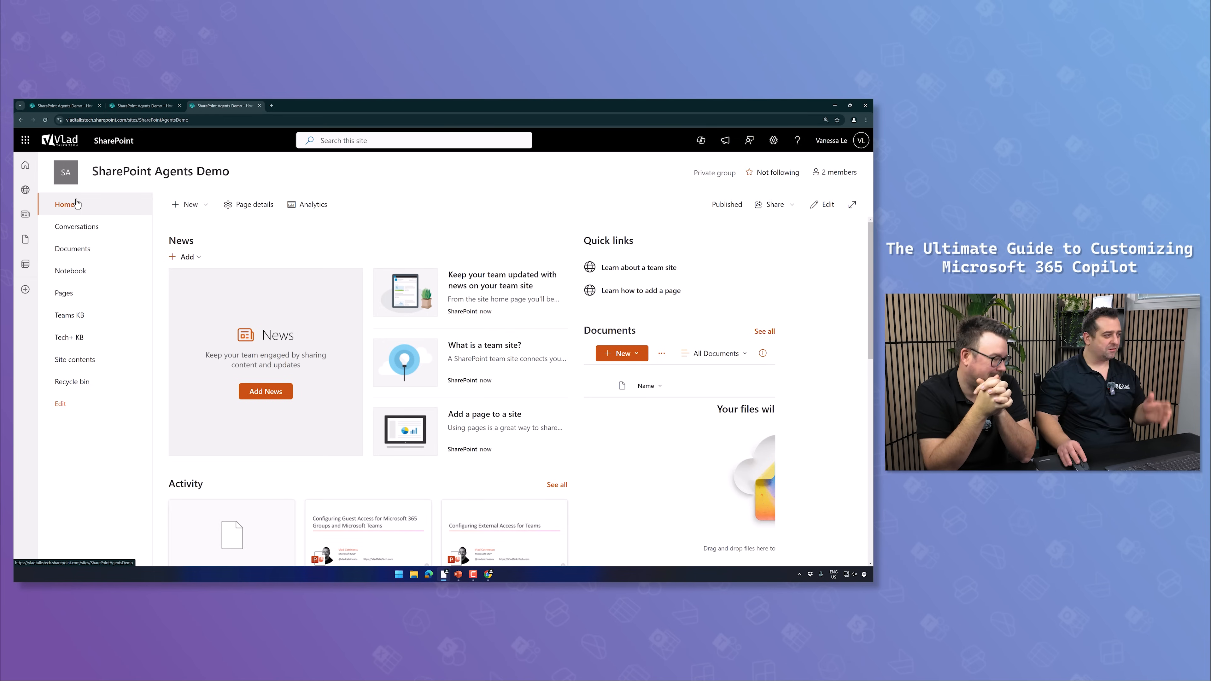
click(159, 121)
key(ctrl+c)
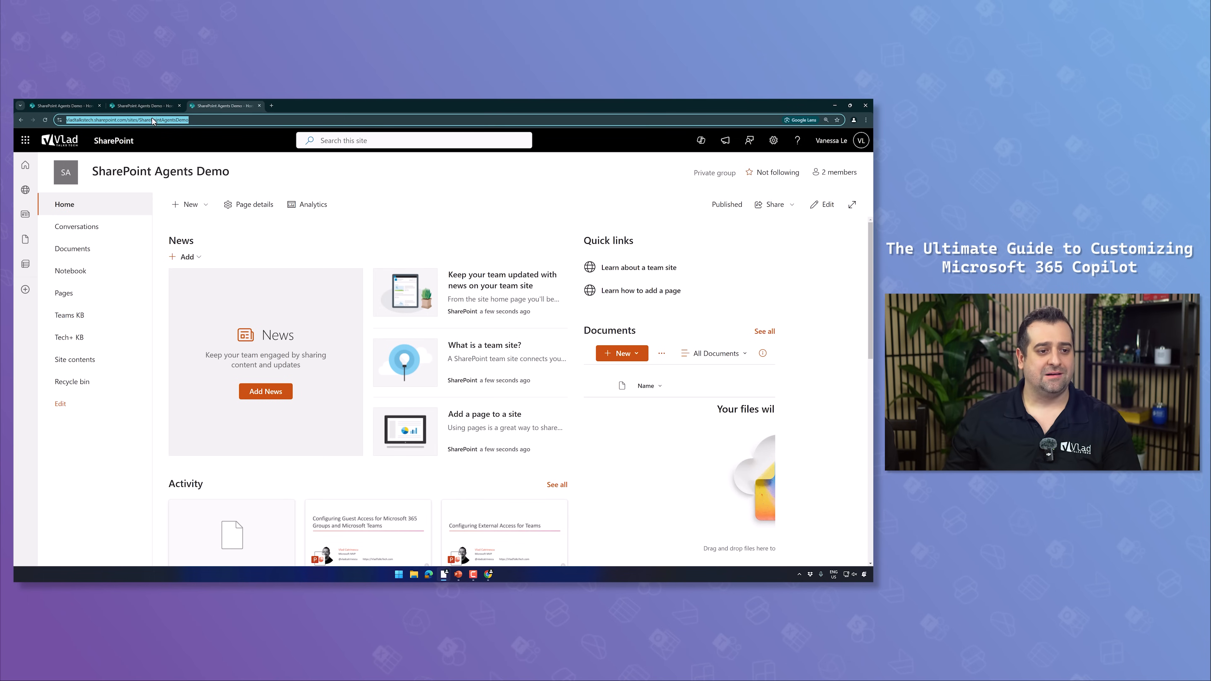
click(272, 105)
key(ctrl+v)
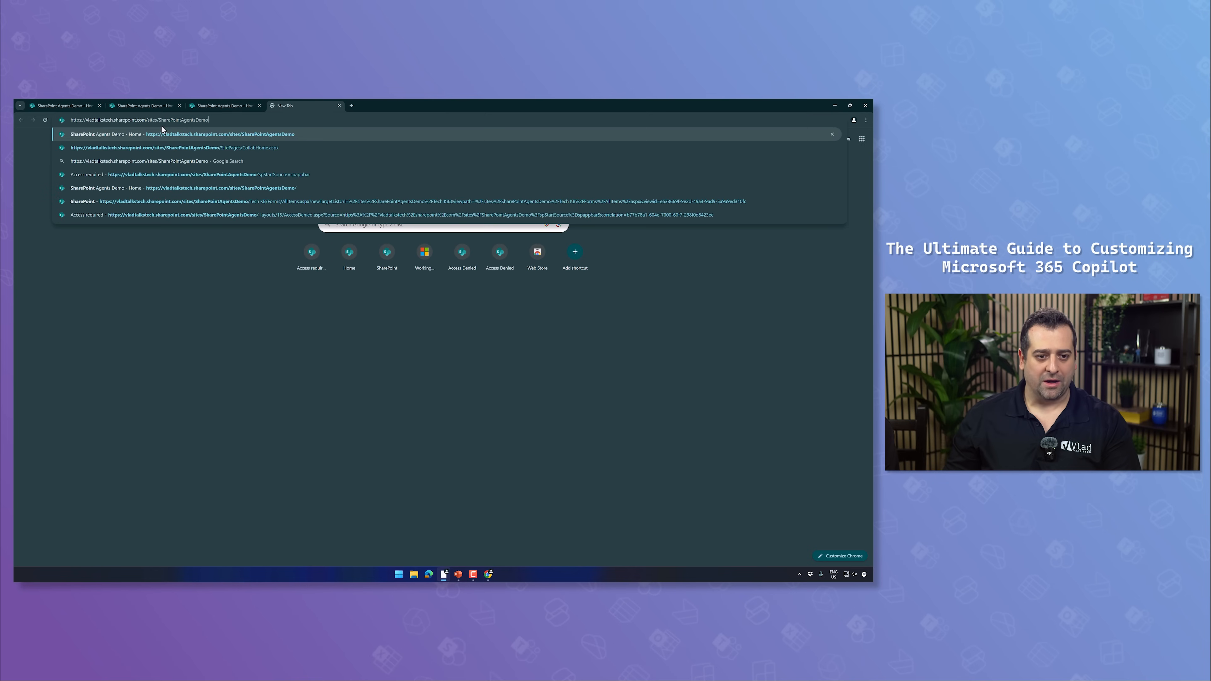
double_click(160, 122)
text(sa)
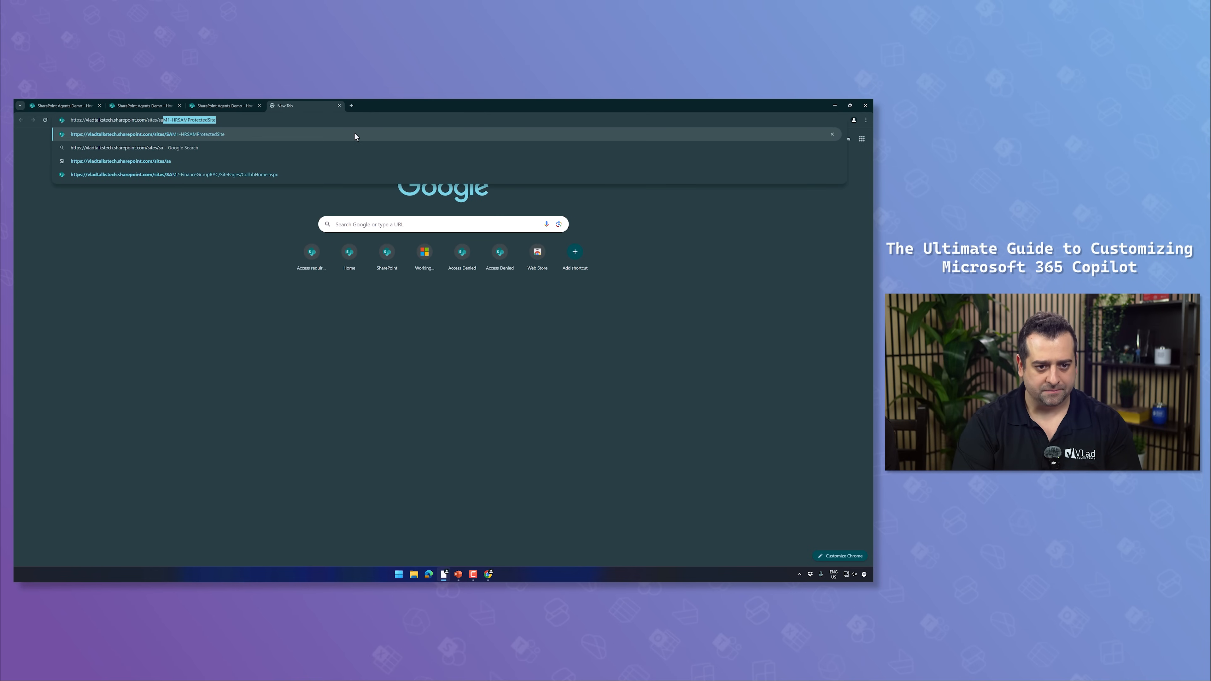
key(BackSpace)
key(BackSpace)
key(BackSpace)
text(rcd)
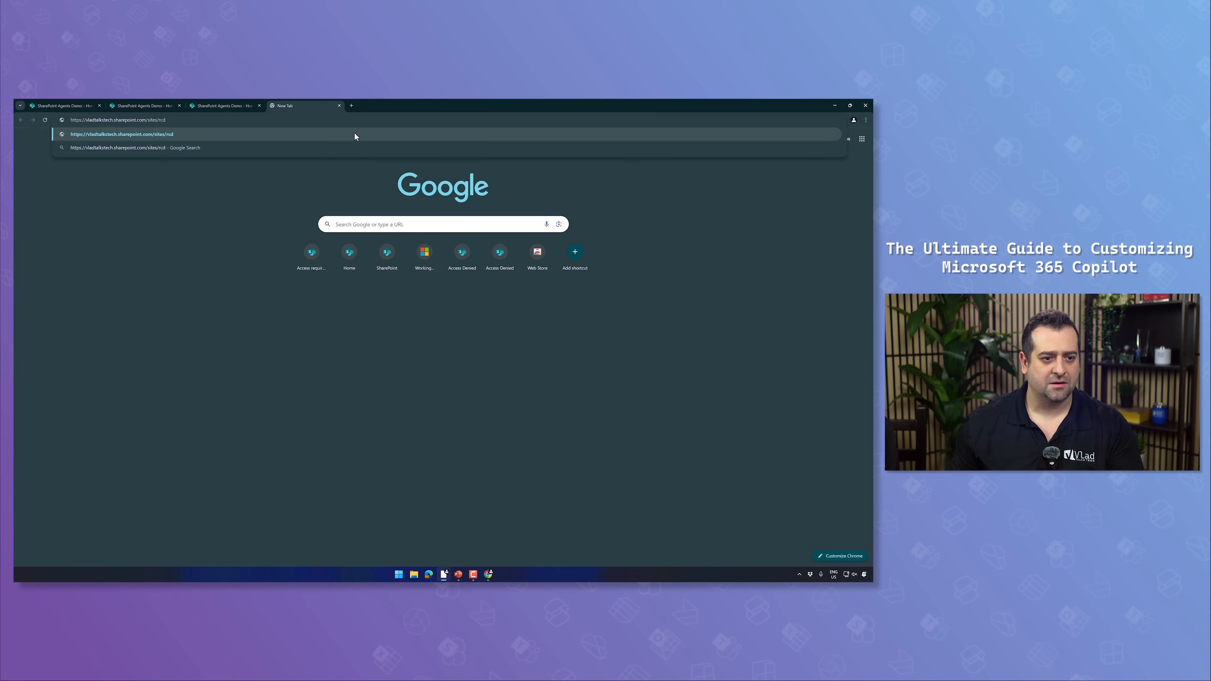
click(199, 105)
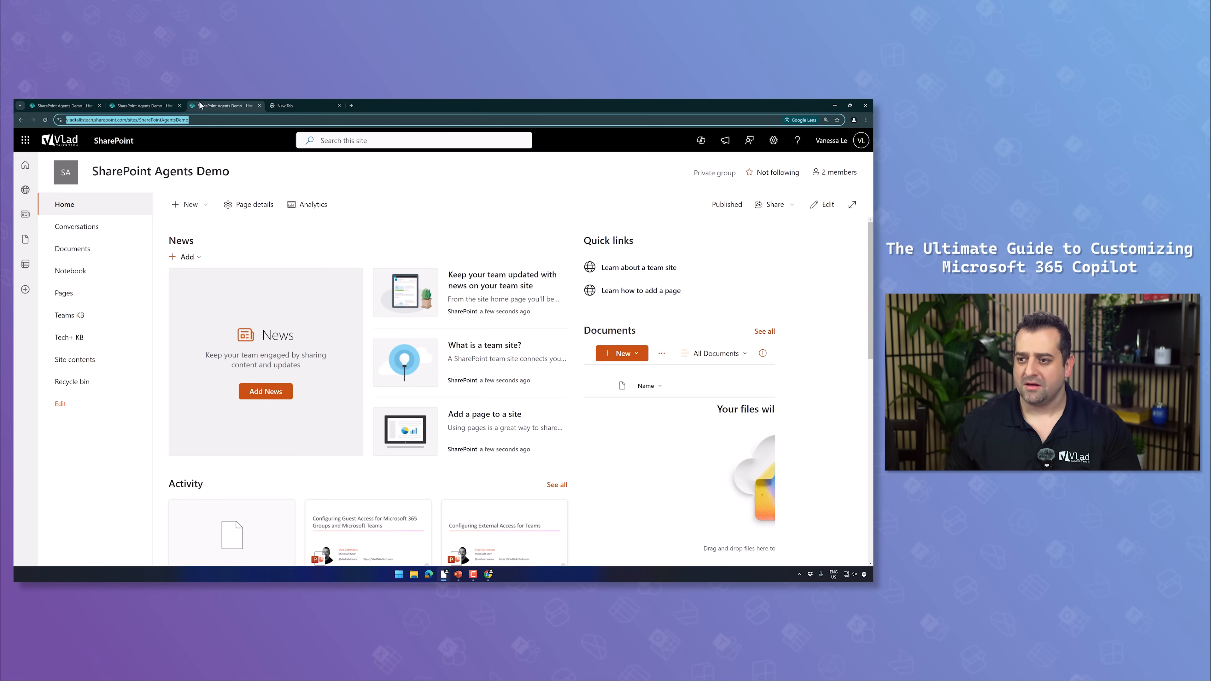
- Open the SAM7-RCD site in a new tab of the owner's browser window and copy its address
click(444, 575)
click(444, 575)
click(491, 574)
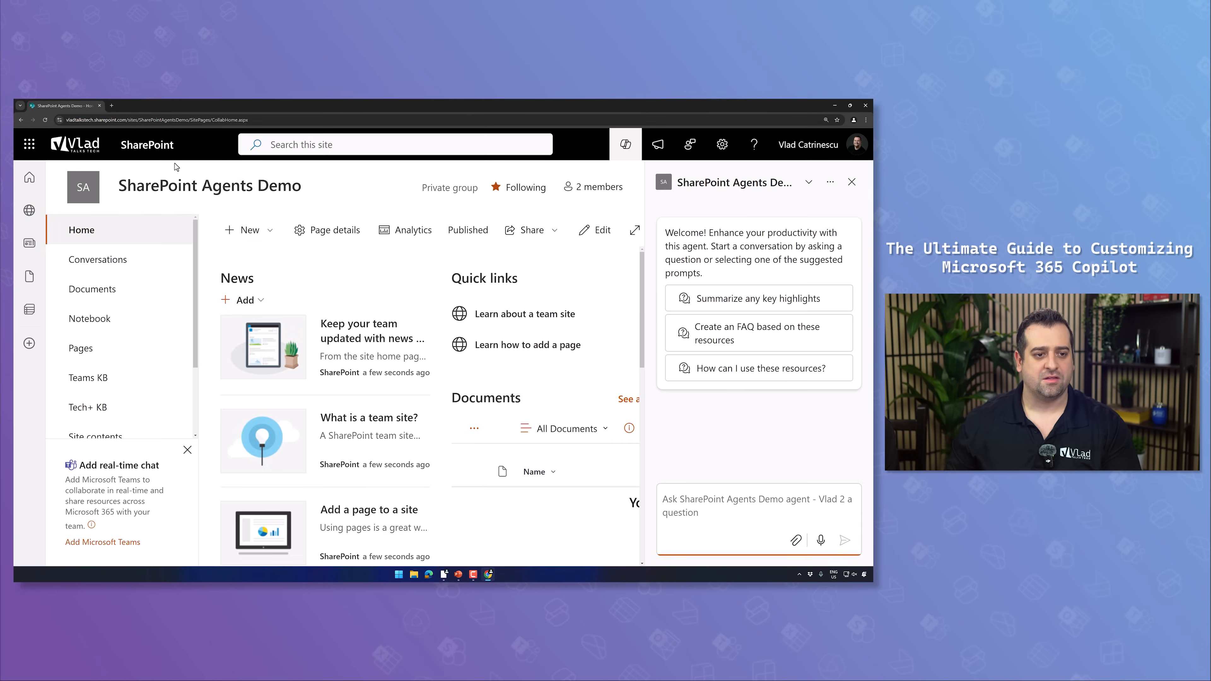
click(114, 107)
text(rcd)
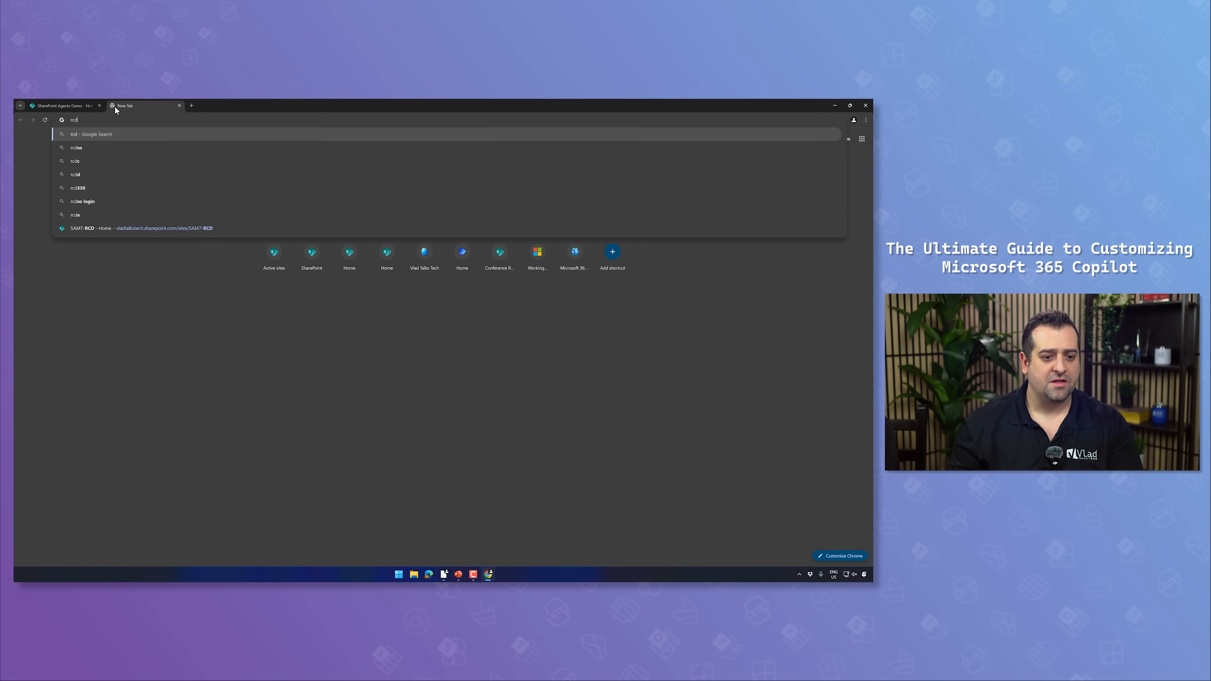
click(181, 227)
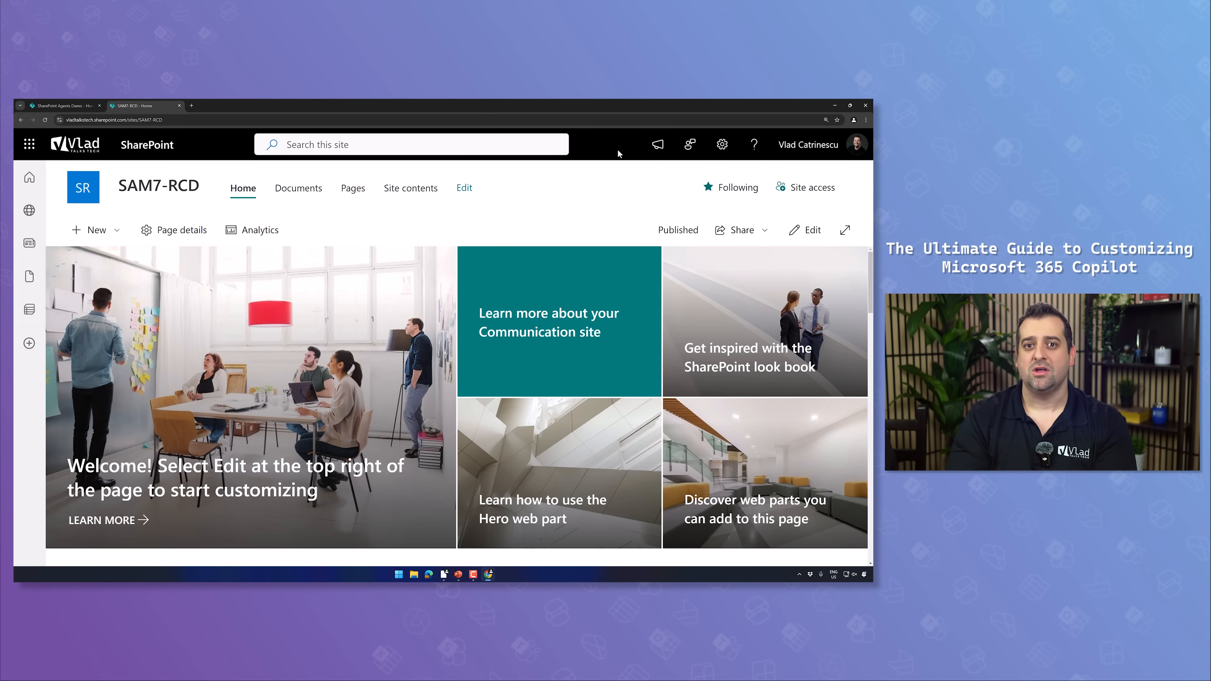
key(ctrl+l)
key(ctrl+c)
- Create a new agent from the SharePoint Agents Demo home page as the owner and open it for editing
click(835, 105)
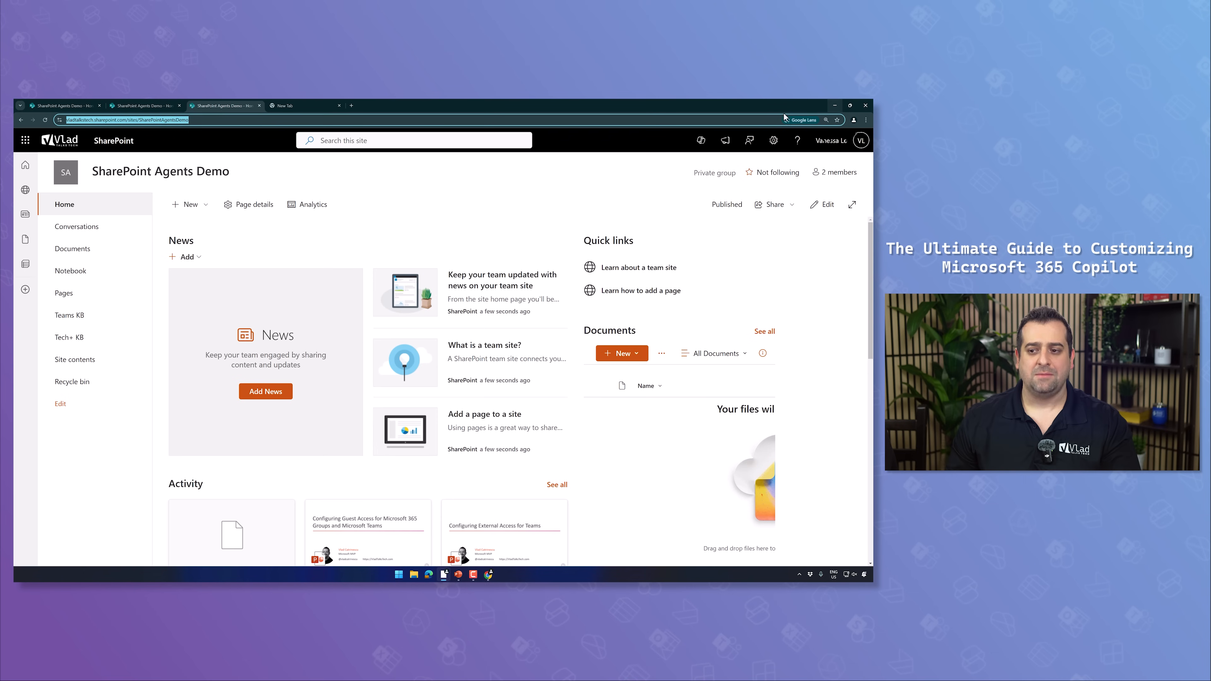
click(489, 575)
click(51, 107)
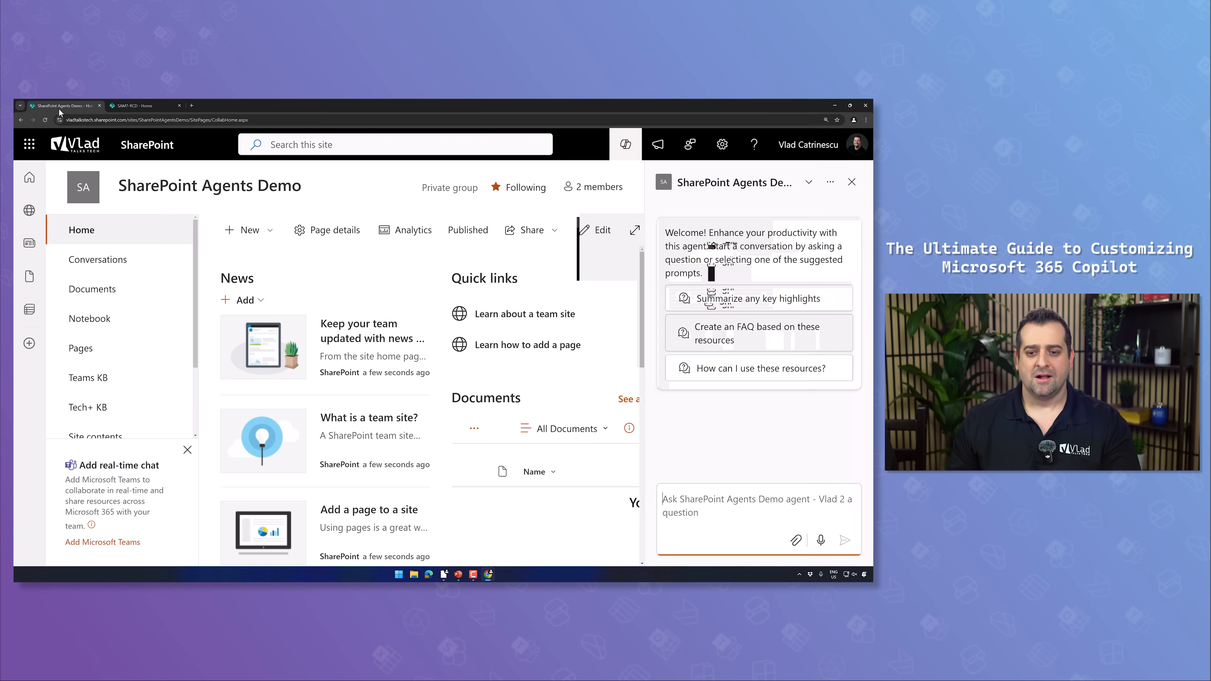
click(630, 152)
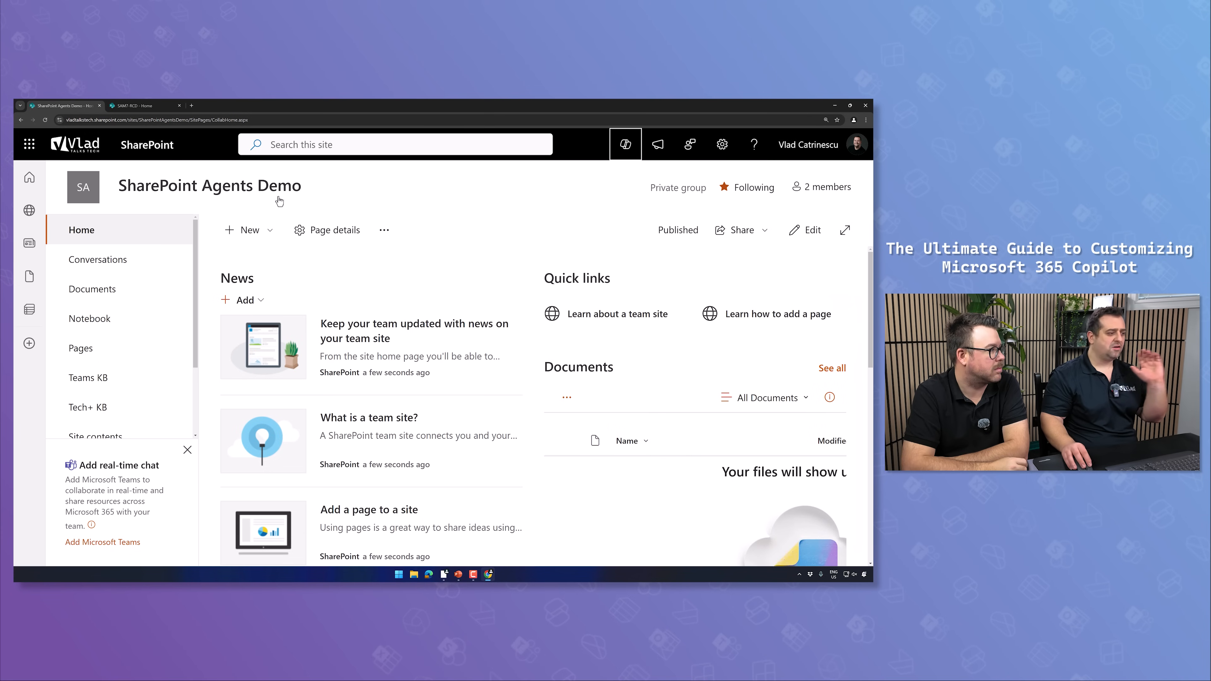
click(243, 230)
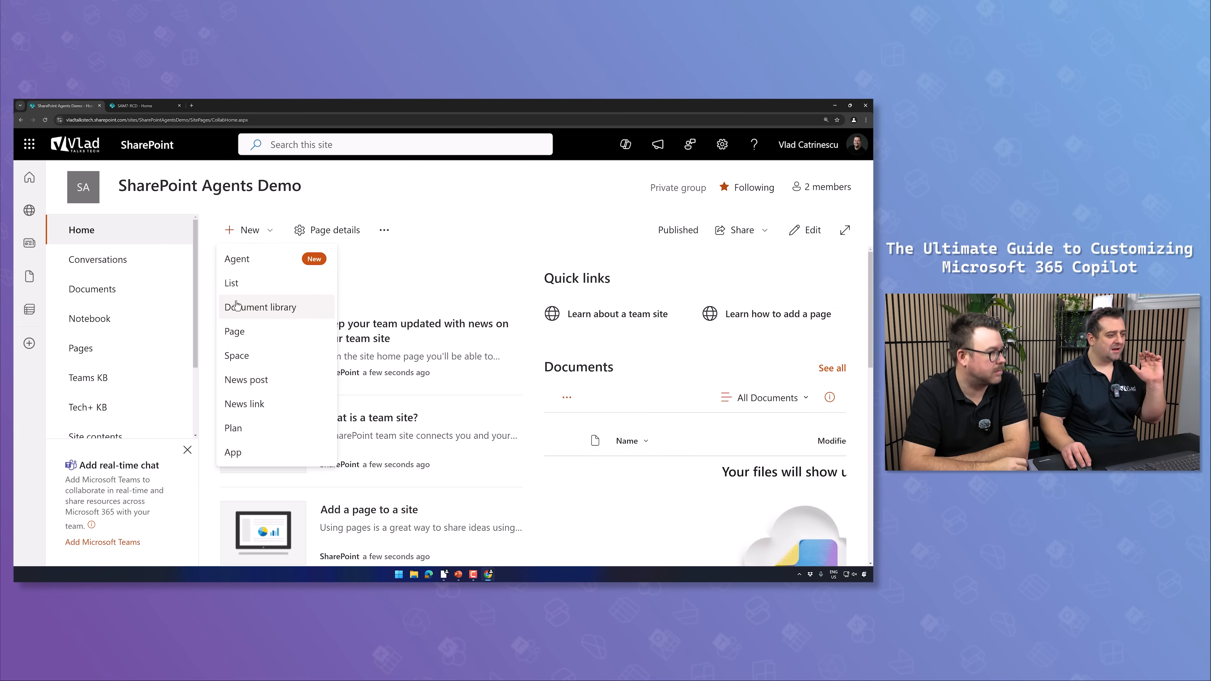
click(240, 260)
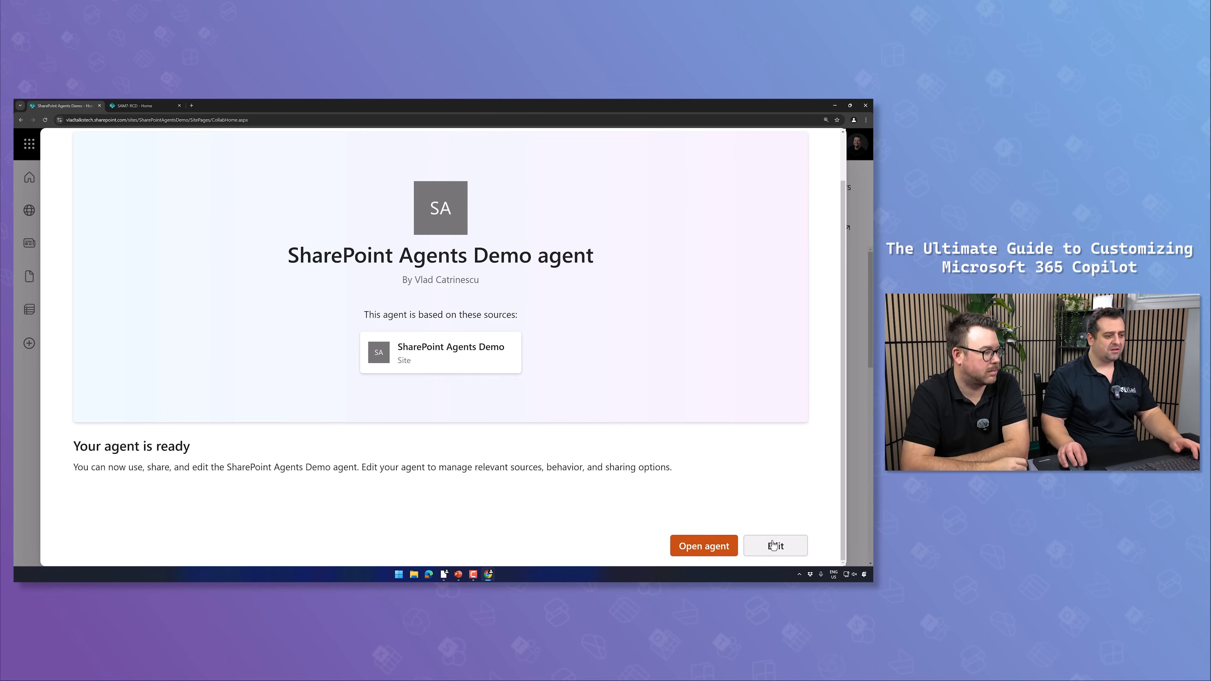
click(775, 546)
- Append + SAM7 to the agent's name and search for the SAM7-RCD site by its copied address as an additional source
text(+ SAM7)
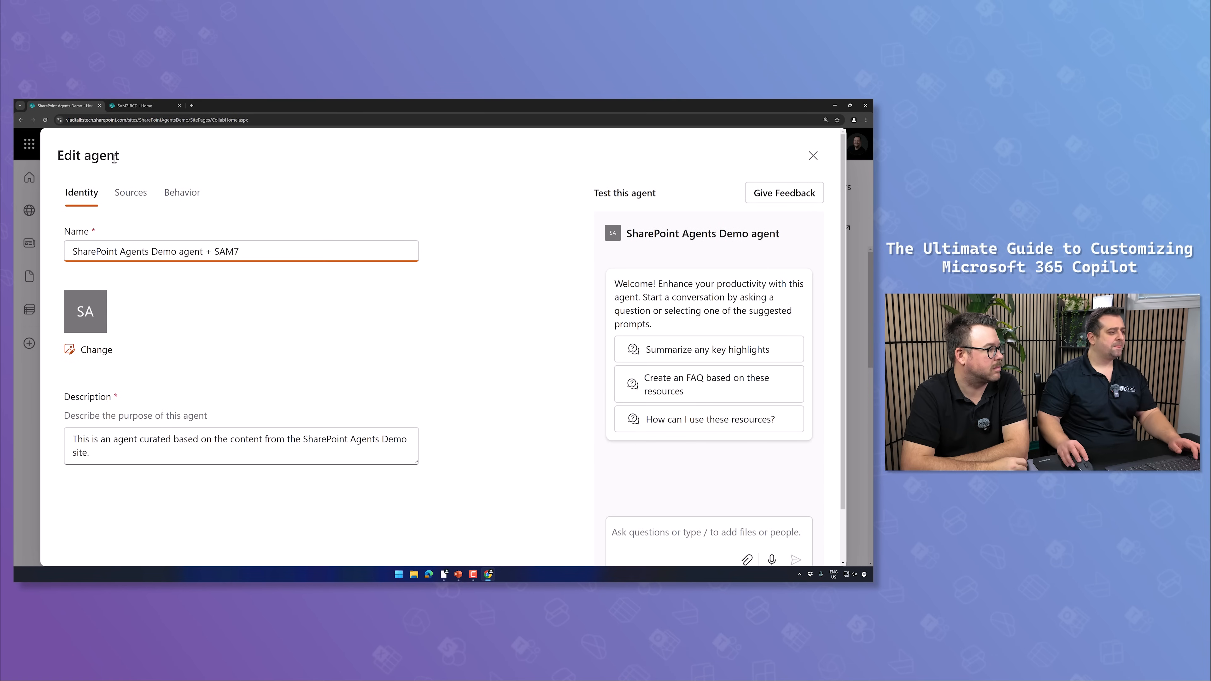
click(130, 192)
click(147, 281)
key(ctrl+v)
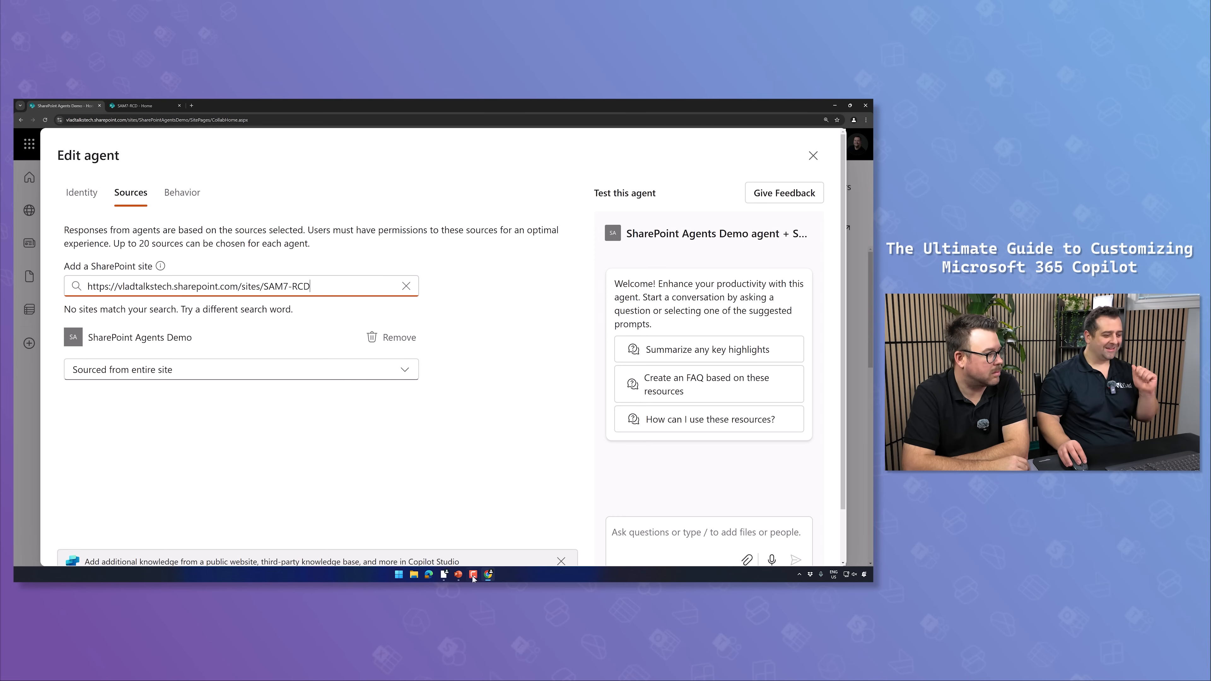
click(465, 467)
scroll(464, 461, down, 2)
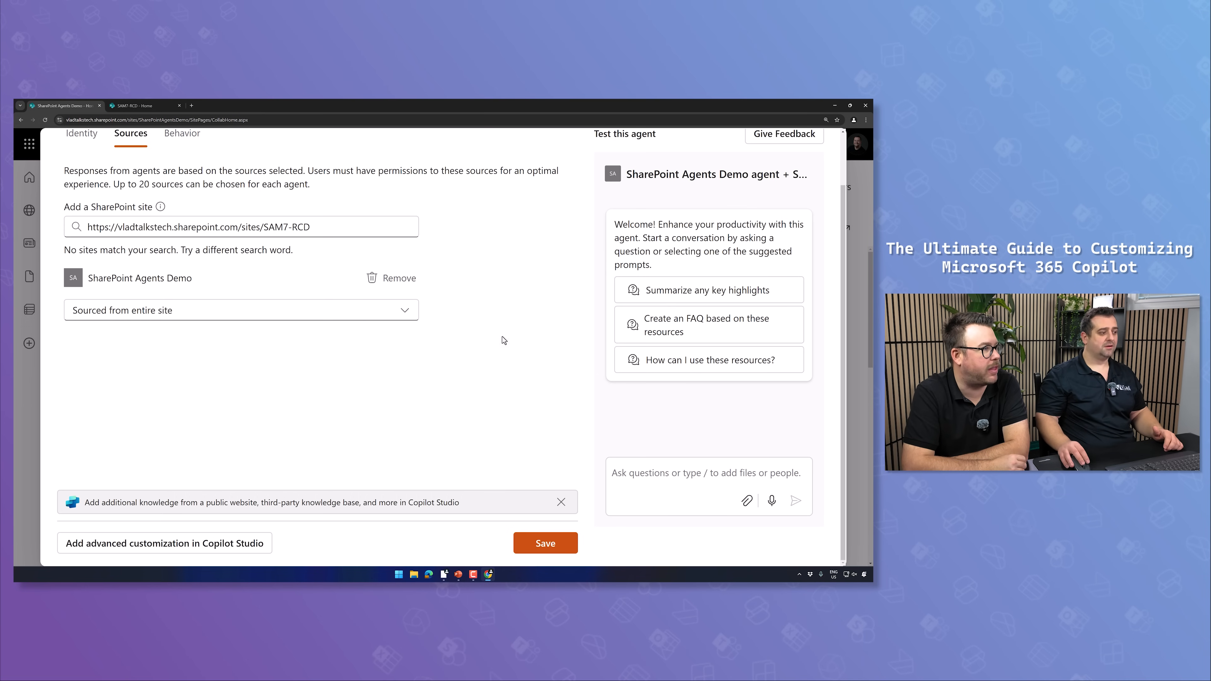
scroll(504, 340, up, 1)
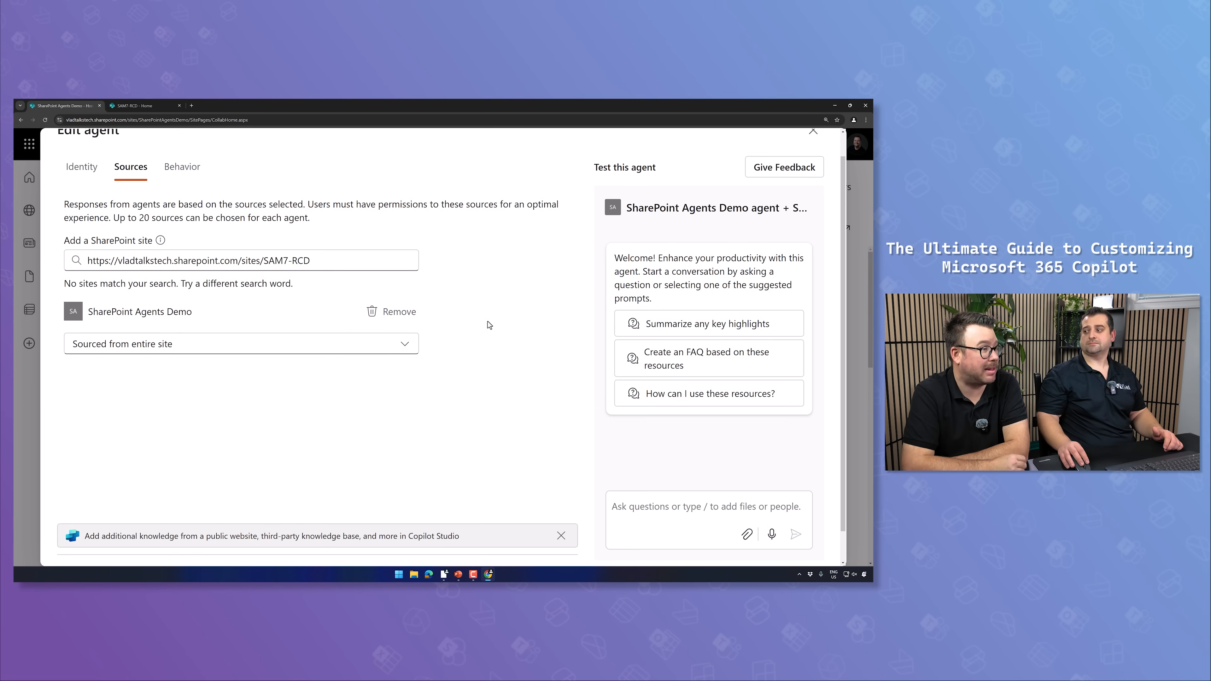